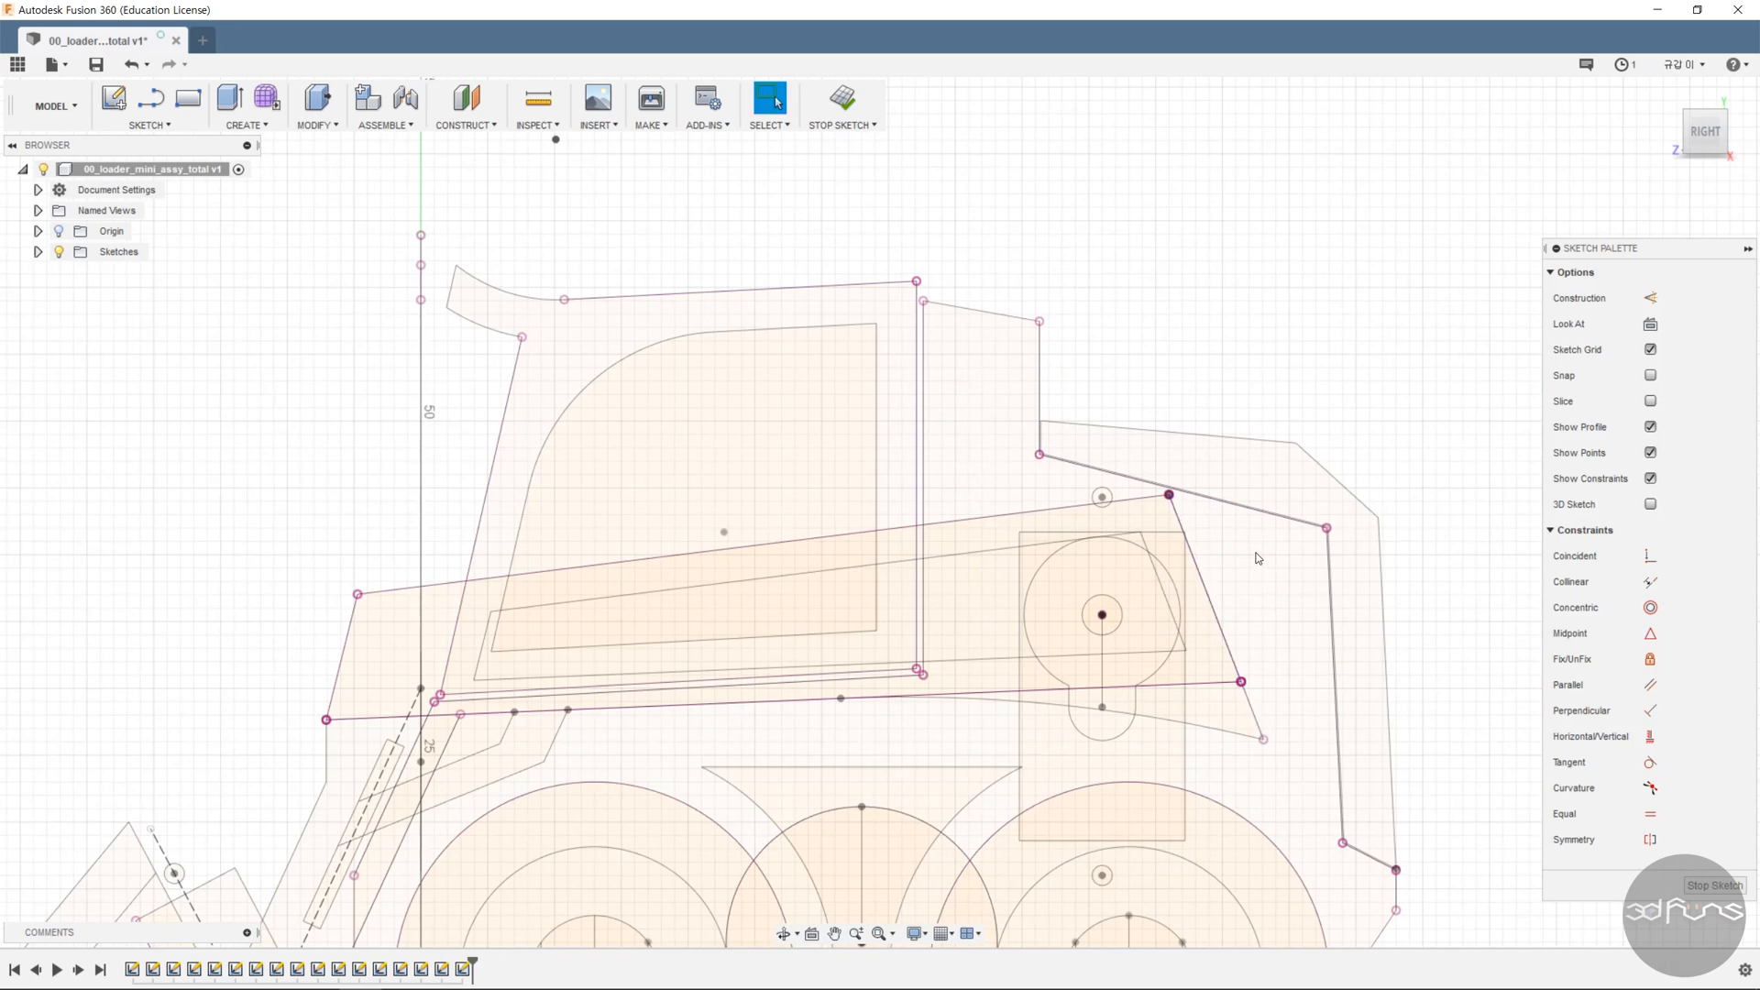
- Sketch two circles behind the cab, one above the rear hood and one beside the large rear pivot circle
key(c)
click(1240, 378)
click(1258, 401)
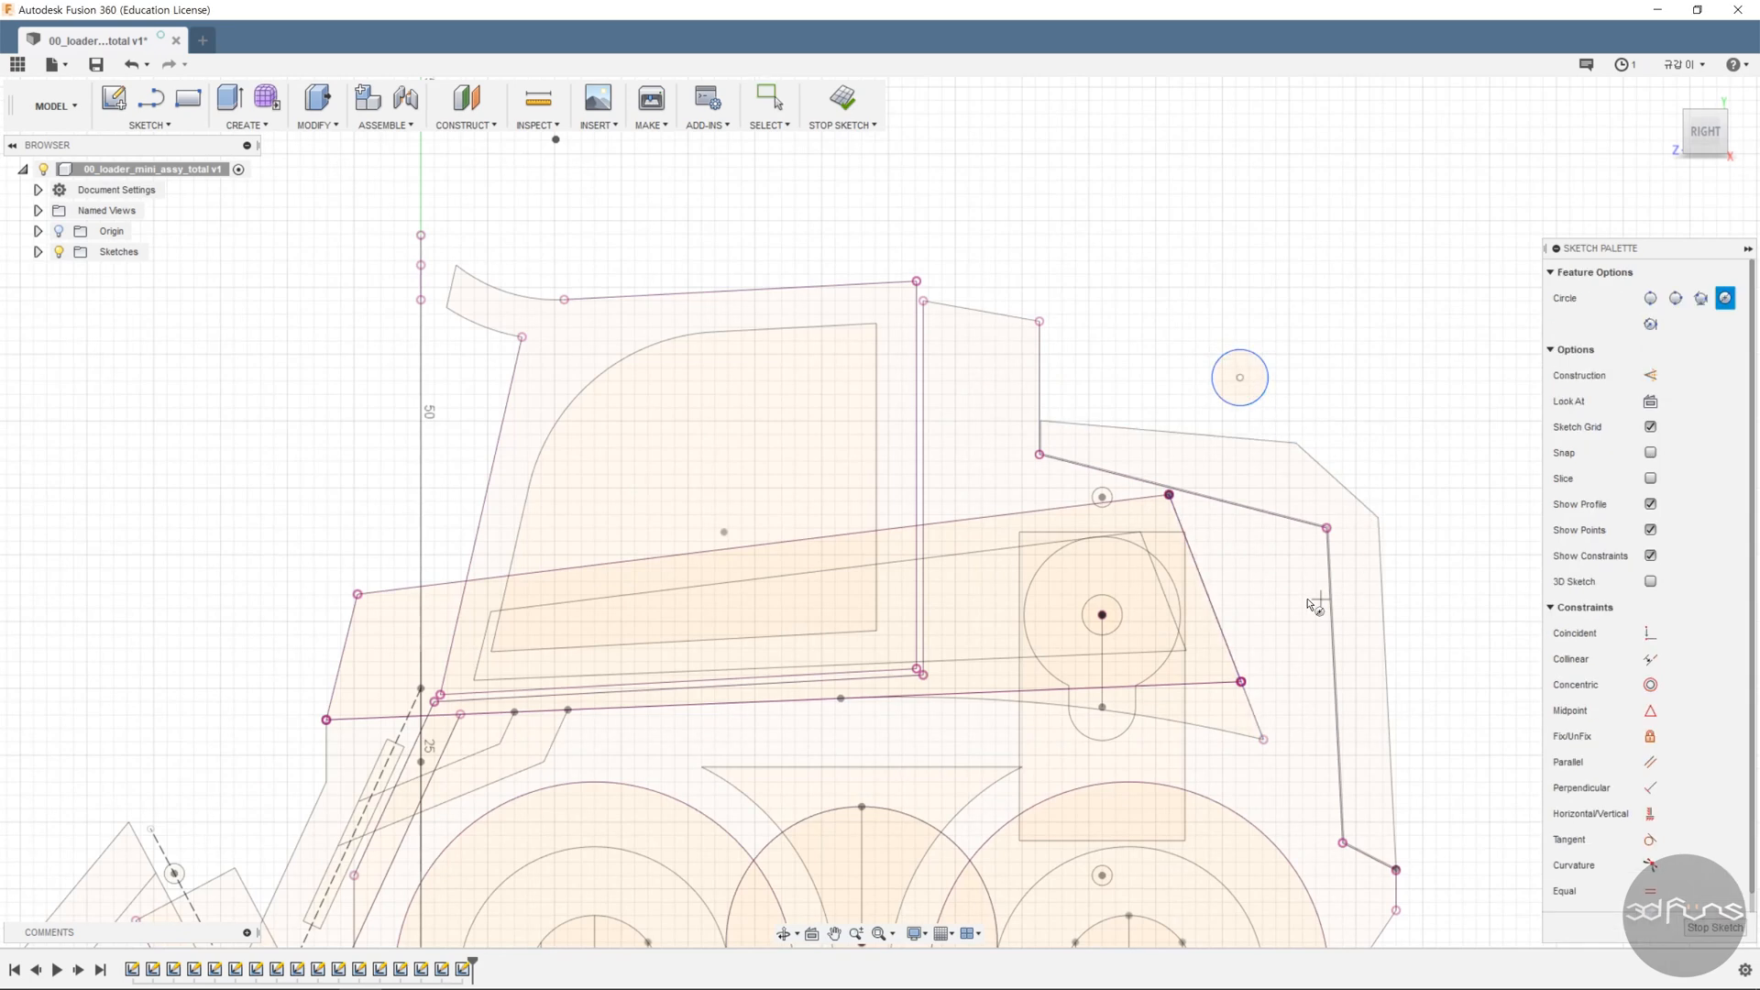
click(1276, 614)
click(1295, 633)
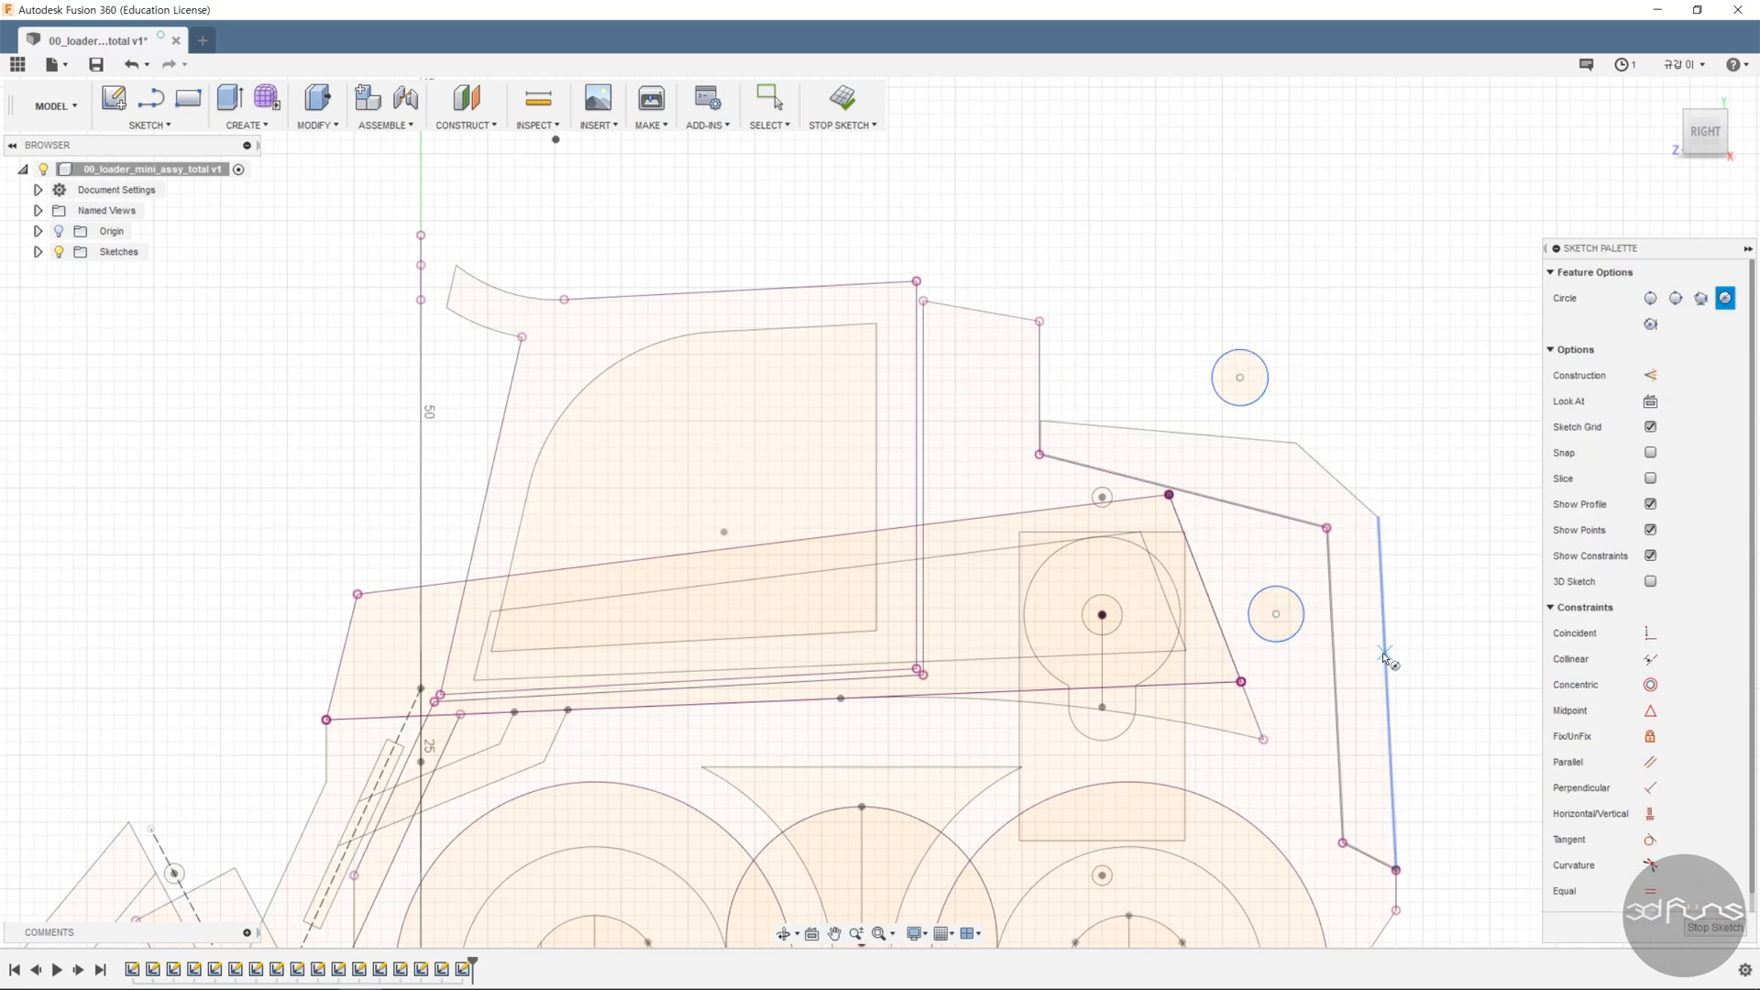
- Make the two new circles equal and set their diameter to 3 mm
key(Escape)
click(1650, 813)
click(1302, 623)
click(1262, 399)
click(1265, 389)
click(1295, 336)
text(3)
key(Return)
- Position the upper small circle 4.6 mm vertically above and 2 mm horizontally from the rear pivot circle's center
click(1102, 614)
click(1239, 377)
click(1397, 511)
text(4.6)
key(Return)
click(1102, 614)
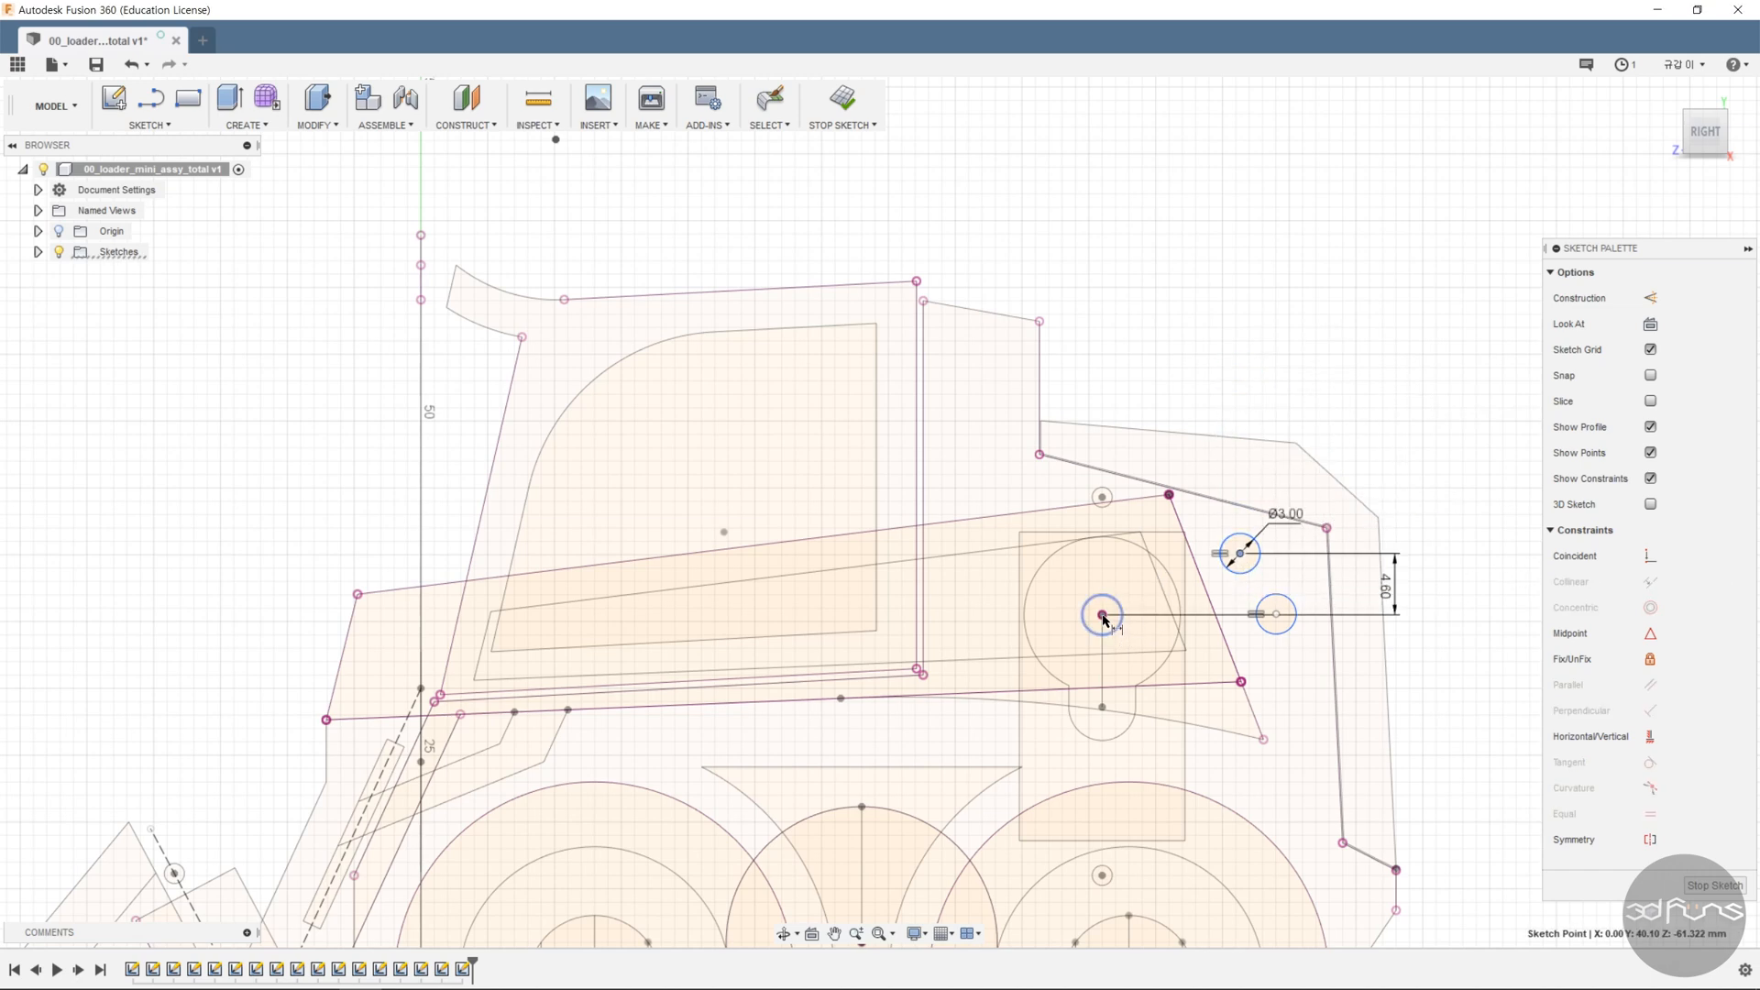
click(1239, 553)
click(1176, 385)
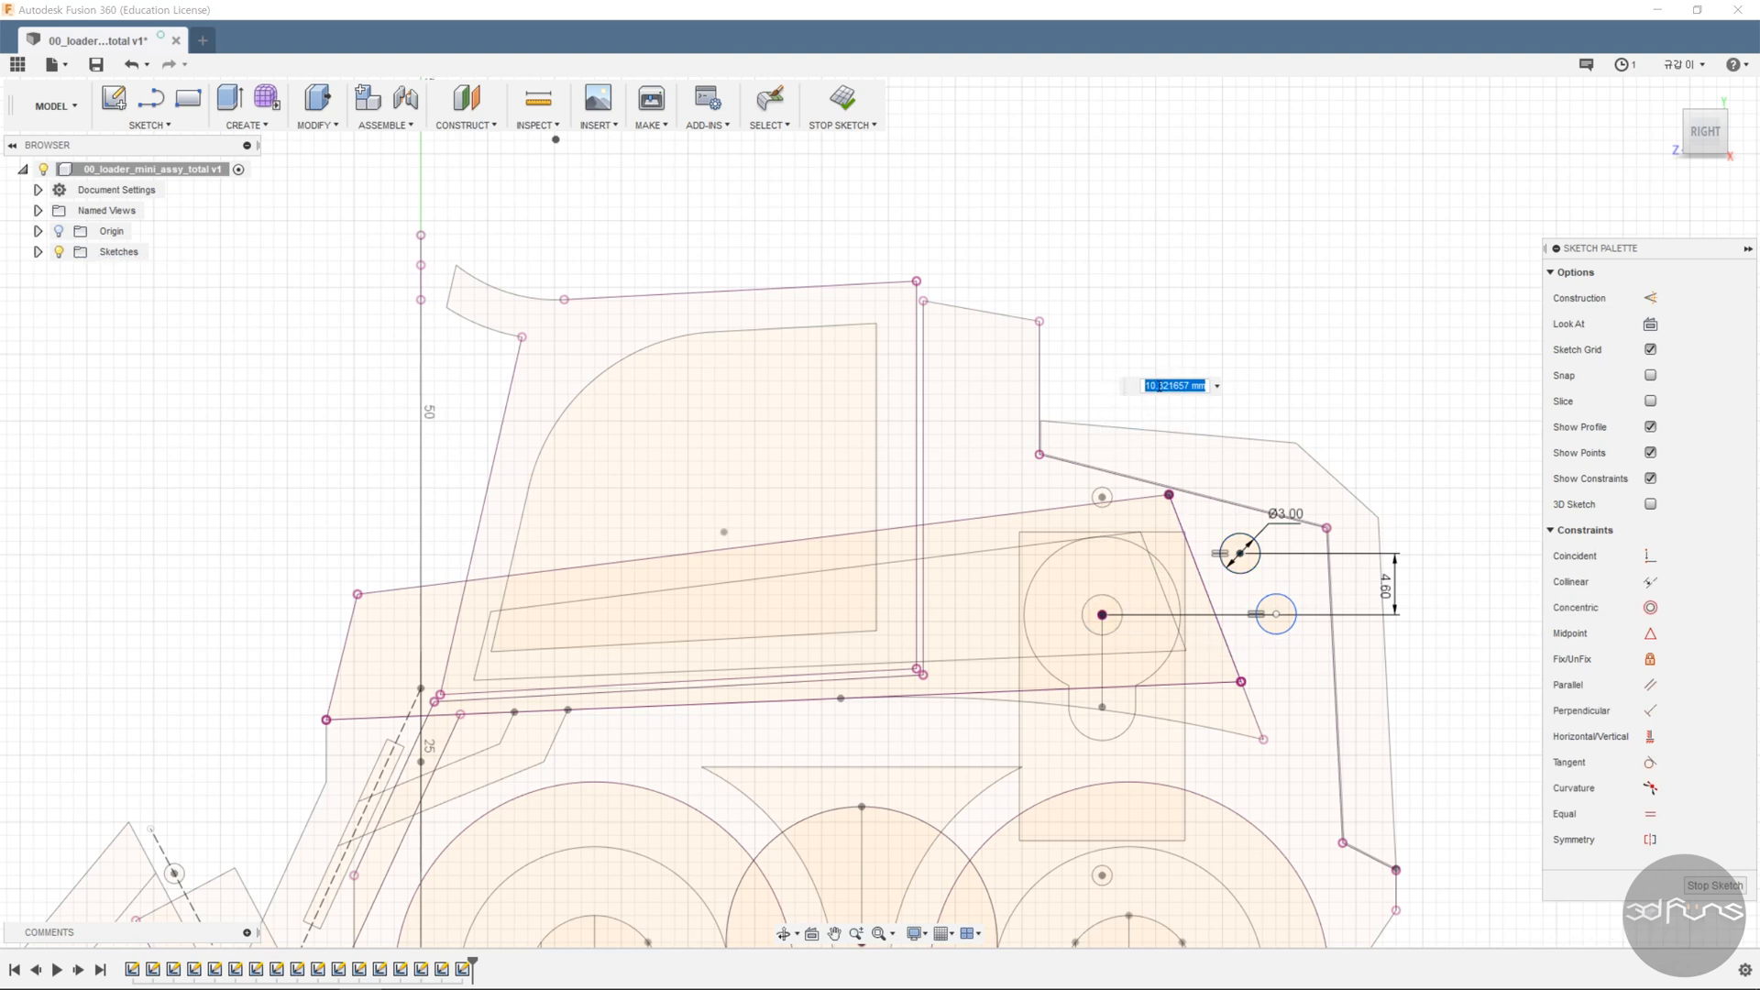
text(2)
key(Return)
- Set the horizontal distance from the pivot center to the second small circle to 6 mm
click(1101, 614)
click(1276, 614)
click(1192, 753)
text(6.0)
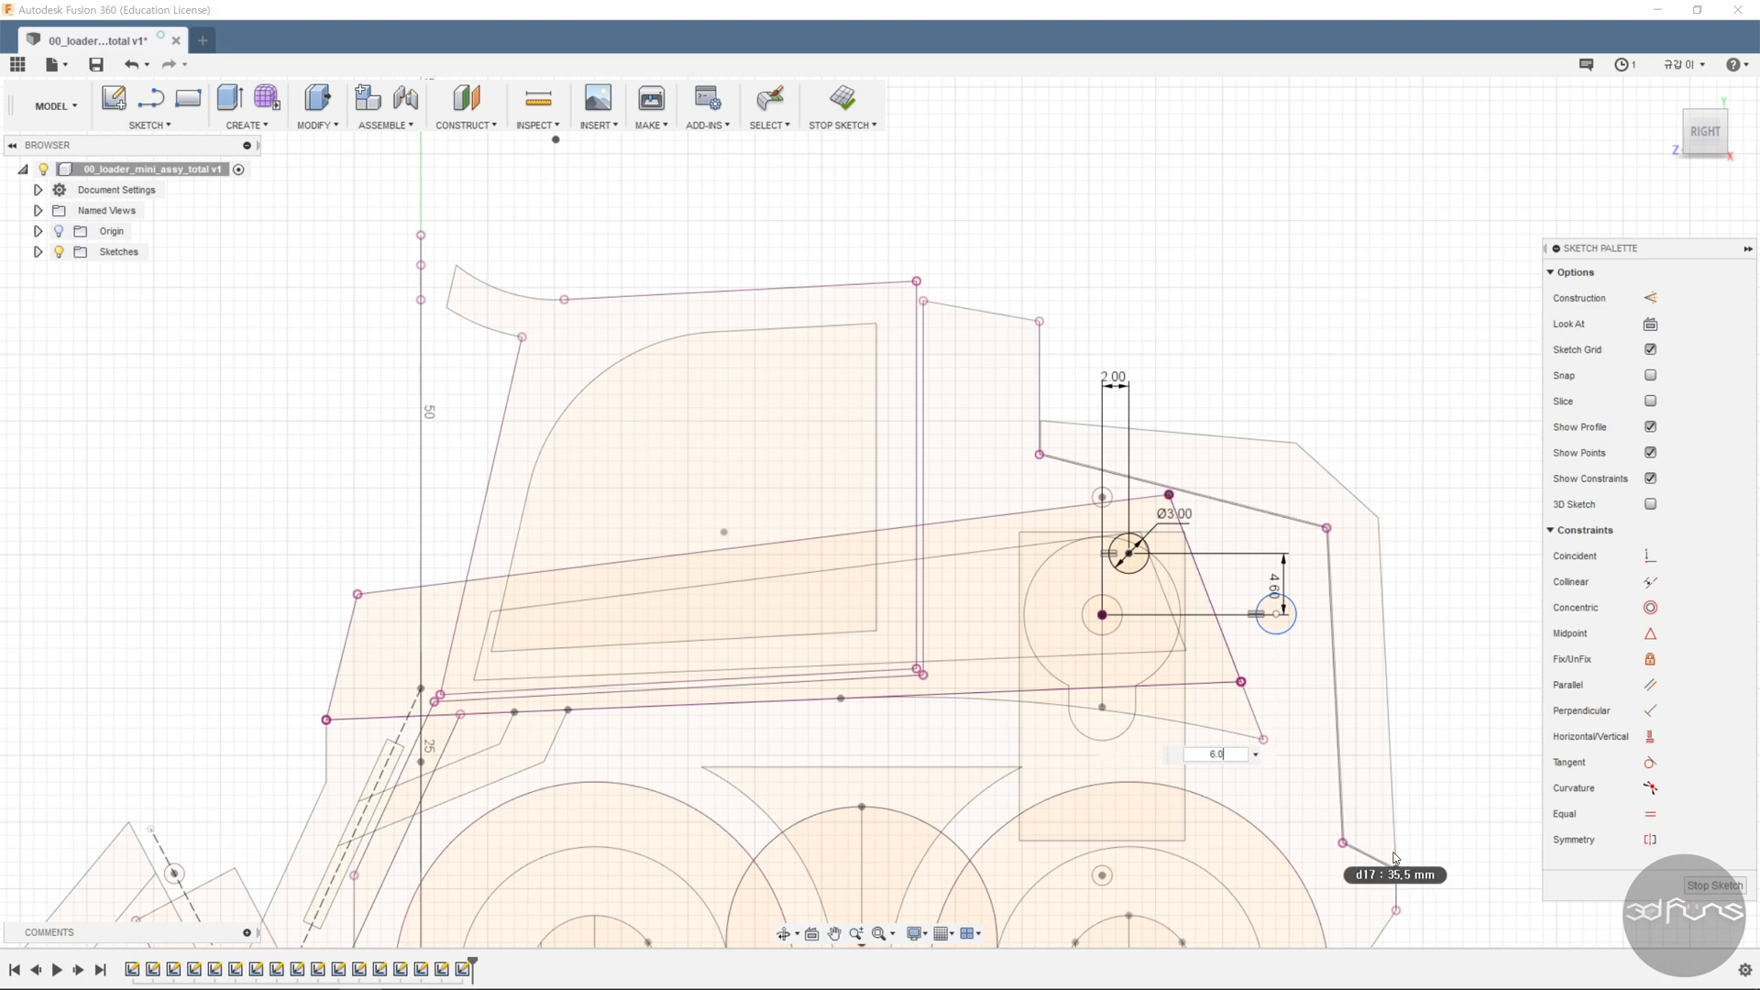
key(Return)
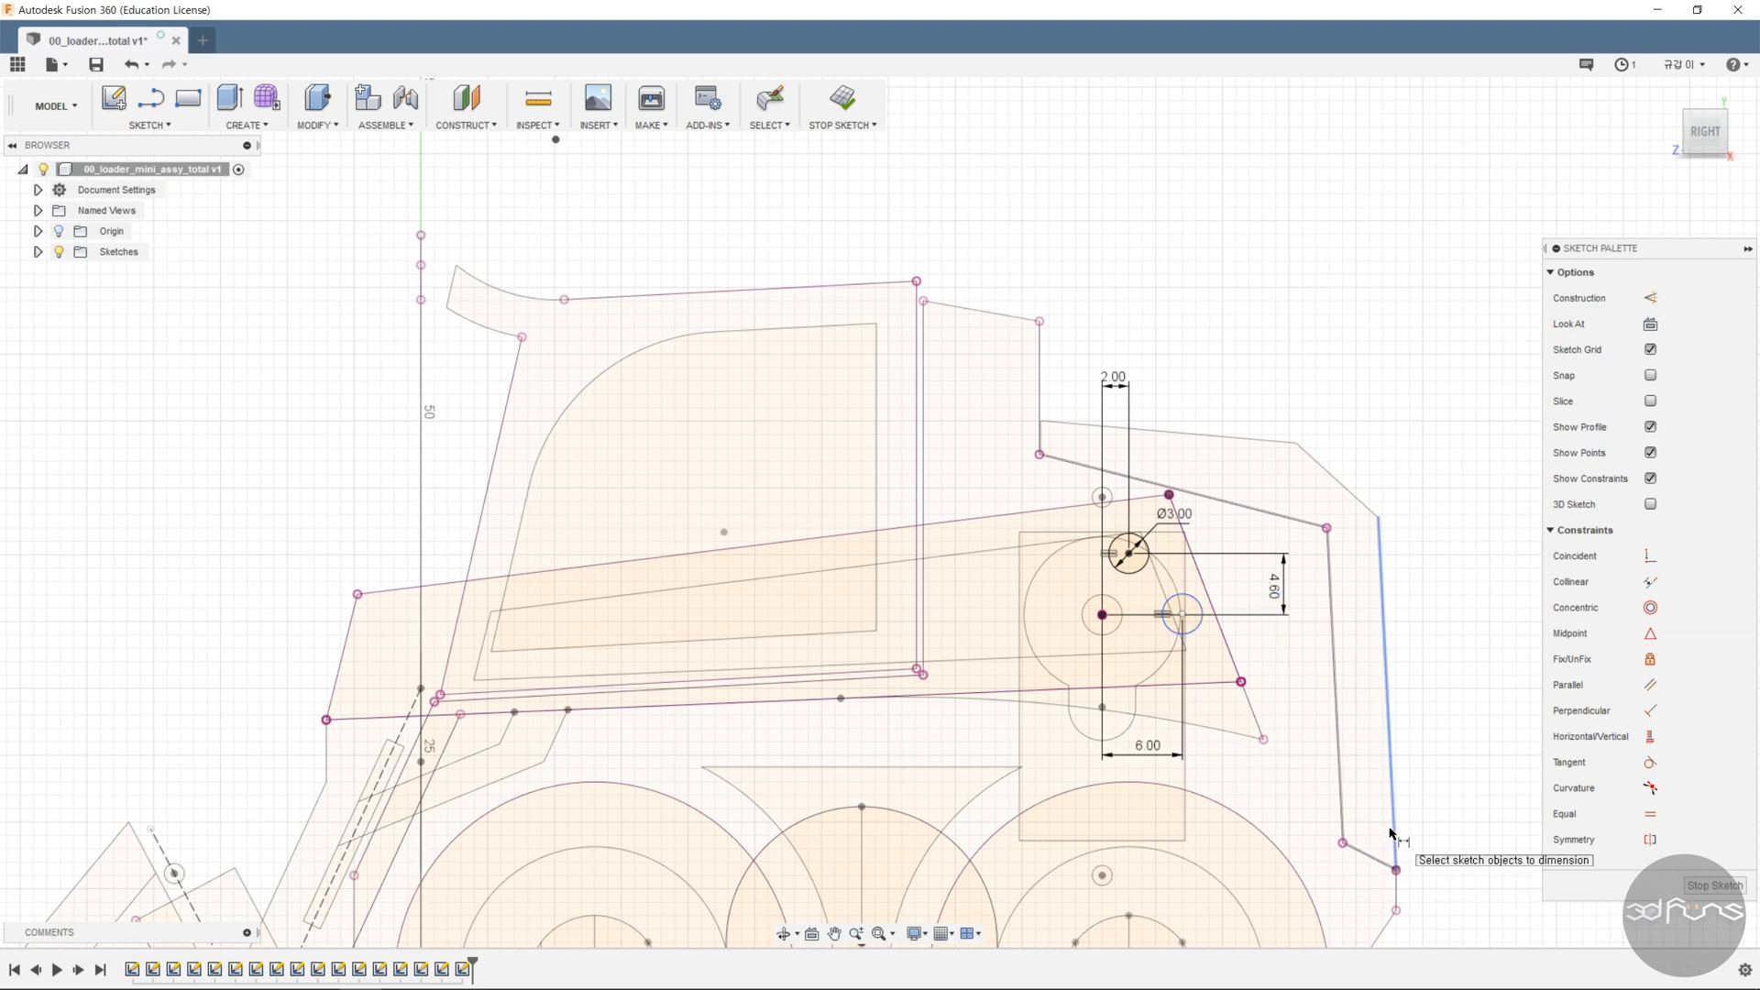
- Move the second small circle below the pivot center and set their vertical distance to 5 mm
key(Escape)
drag(1182, 615, 1122, 745)
key(d)
click(1102, 615)
click(1182, 663)
click(1275, 647)
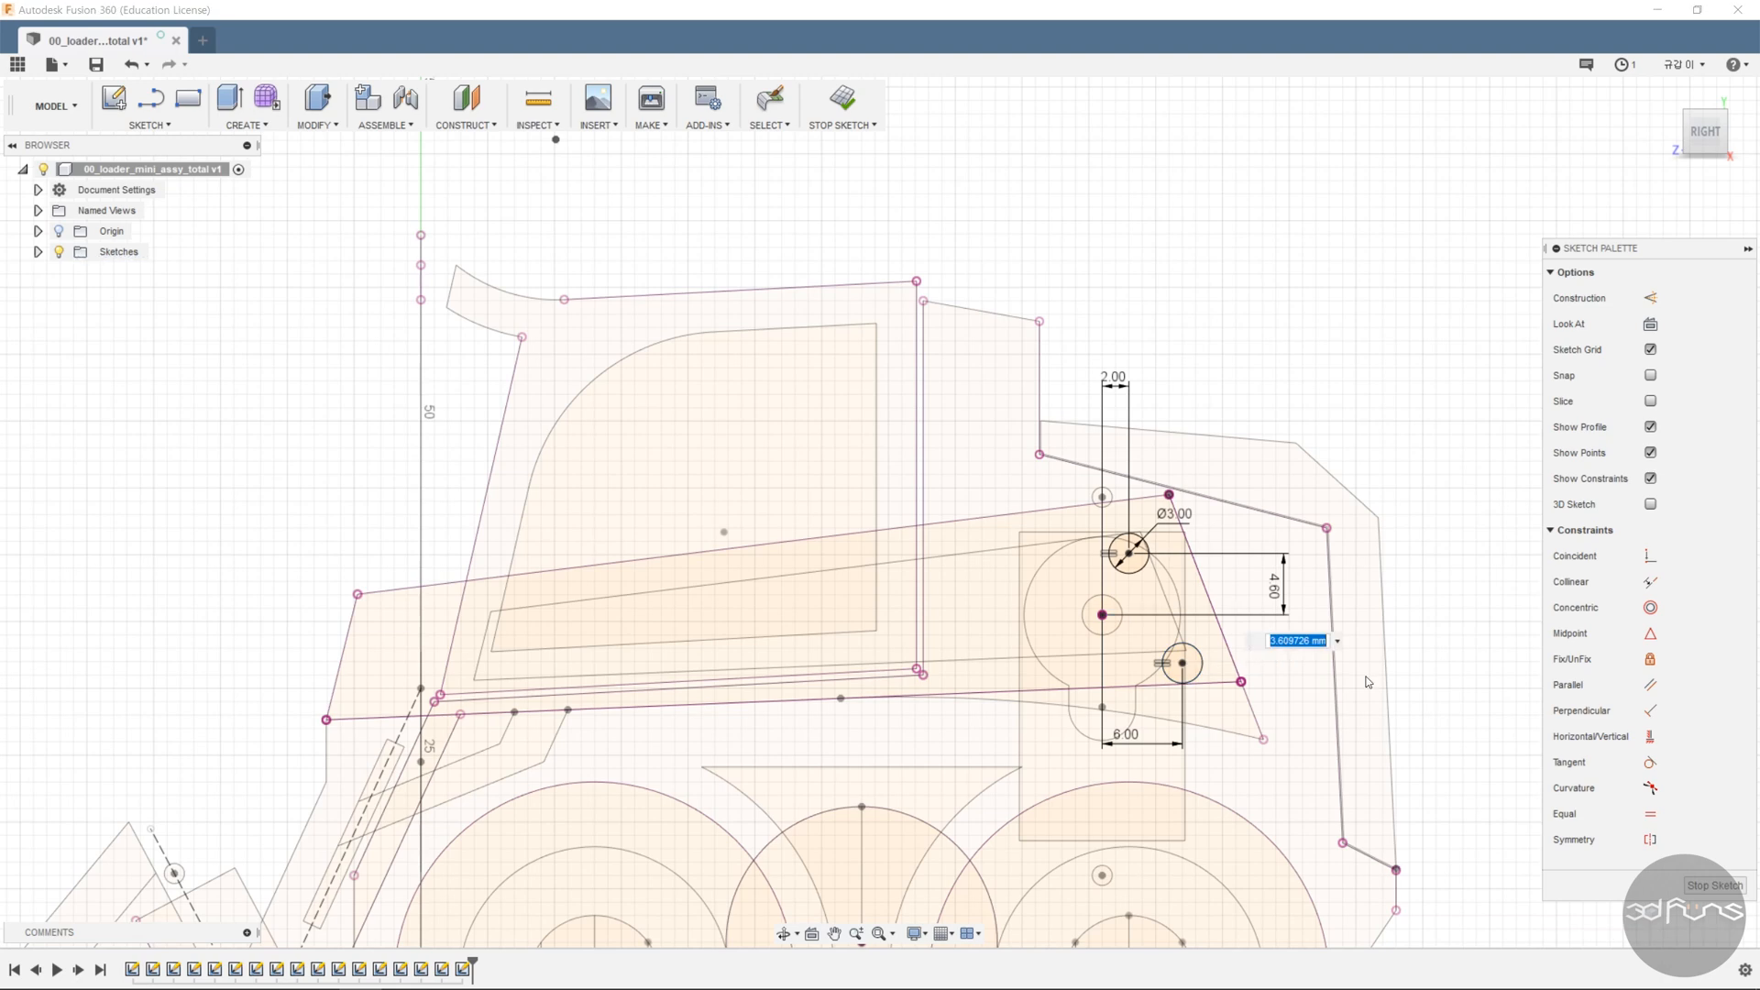
text(5)
key(Return)
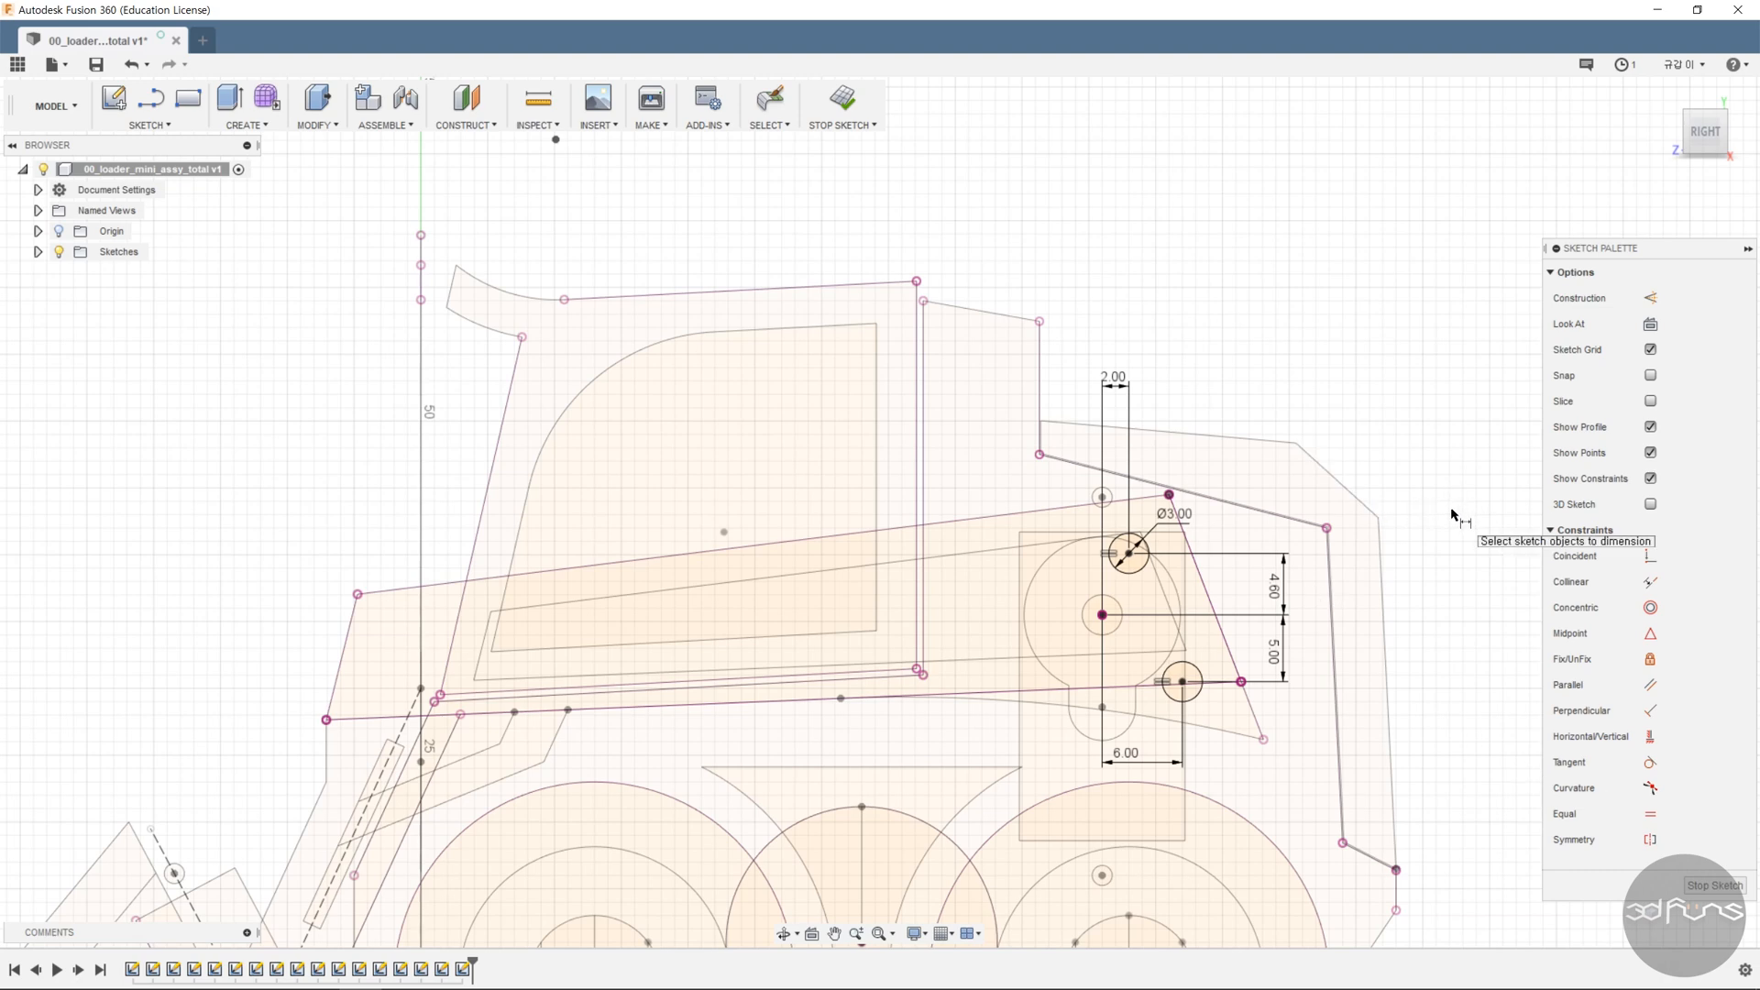
- Finish the sketch and start a new one on the side-view origin plane
scroll(1454, 509, down, 2)
click(841, 99)
scroll(1555, 672, down, 3)
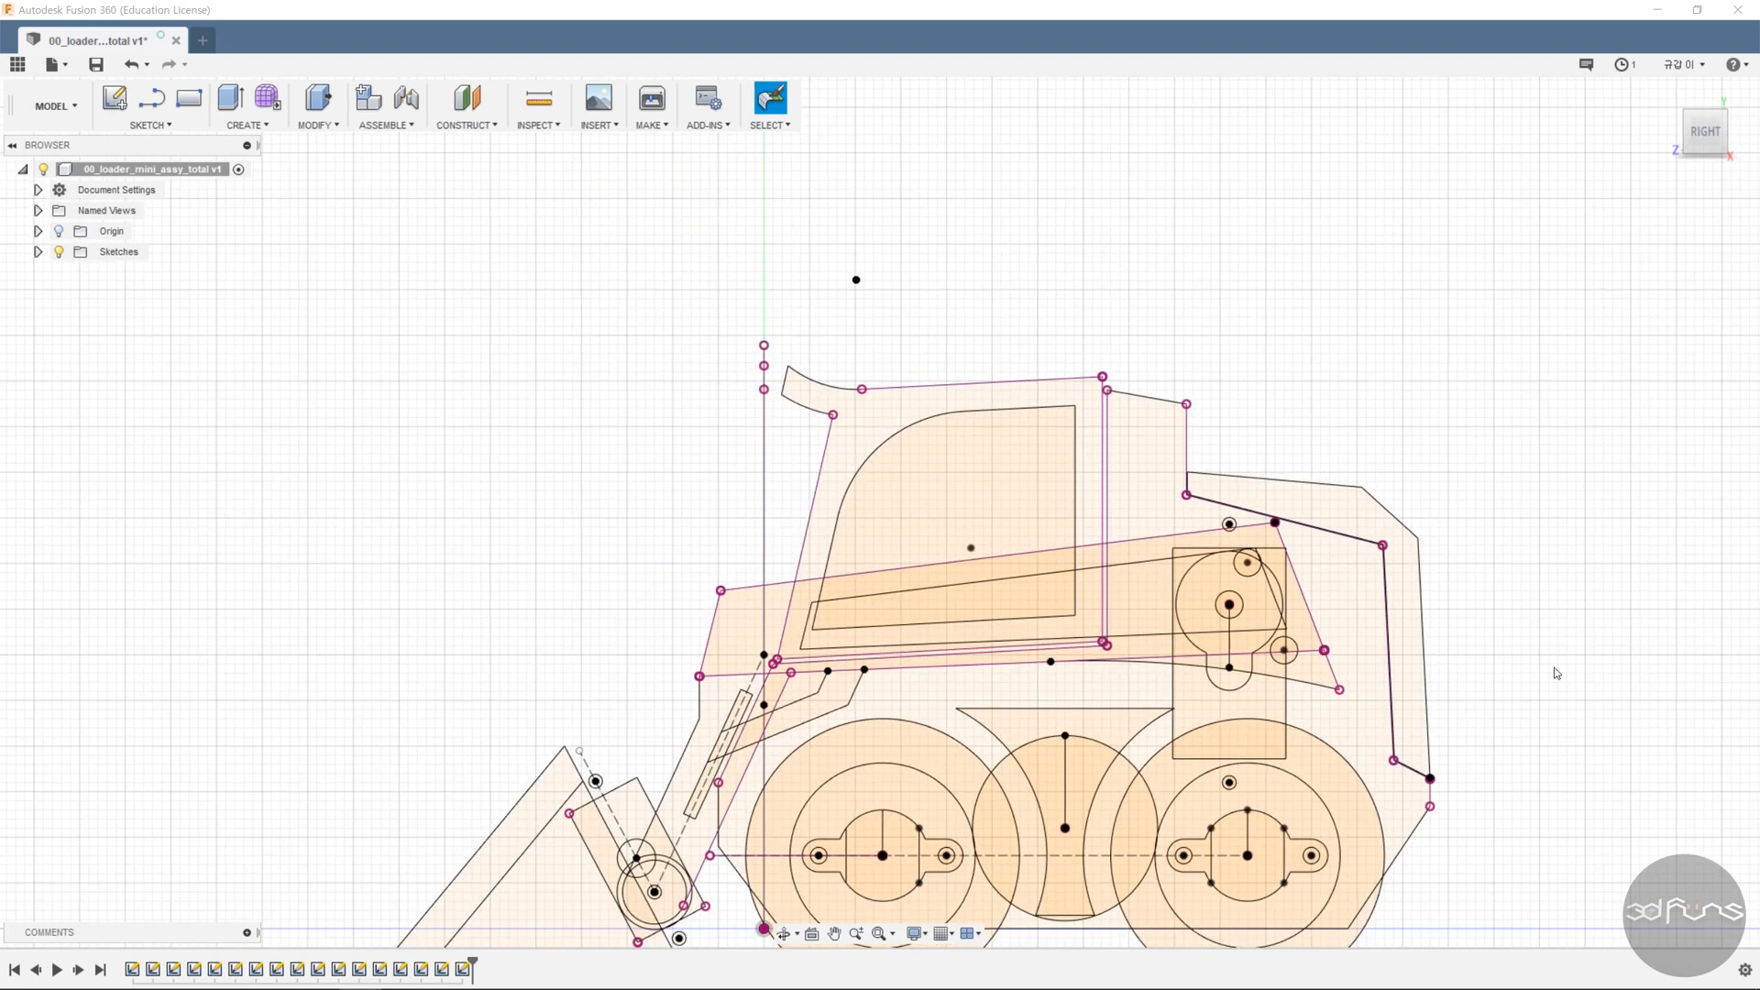
click(114, 97)
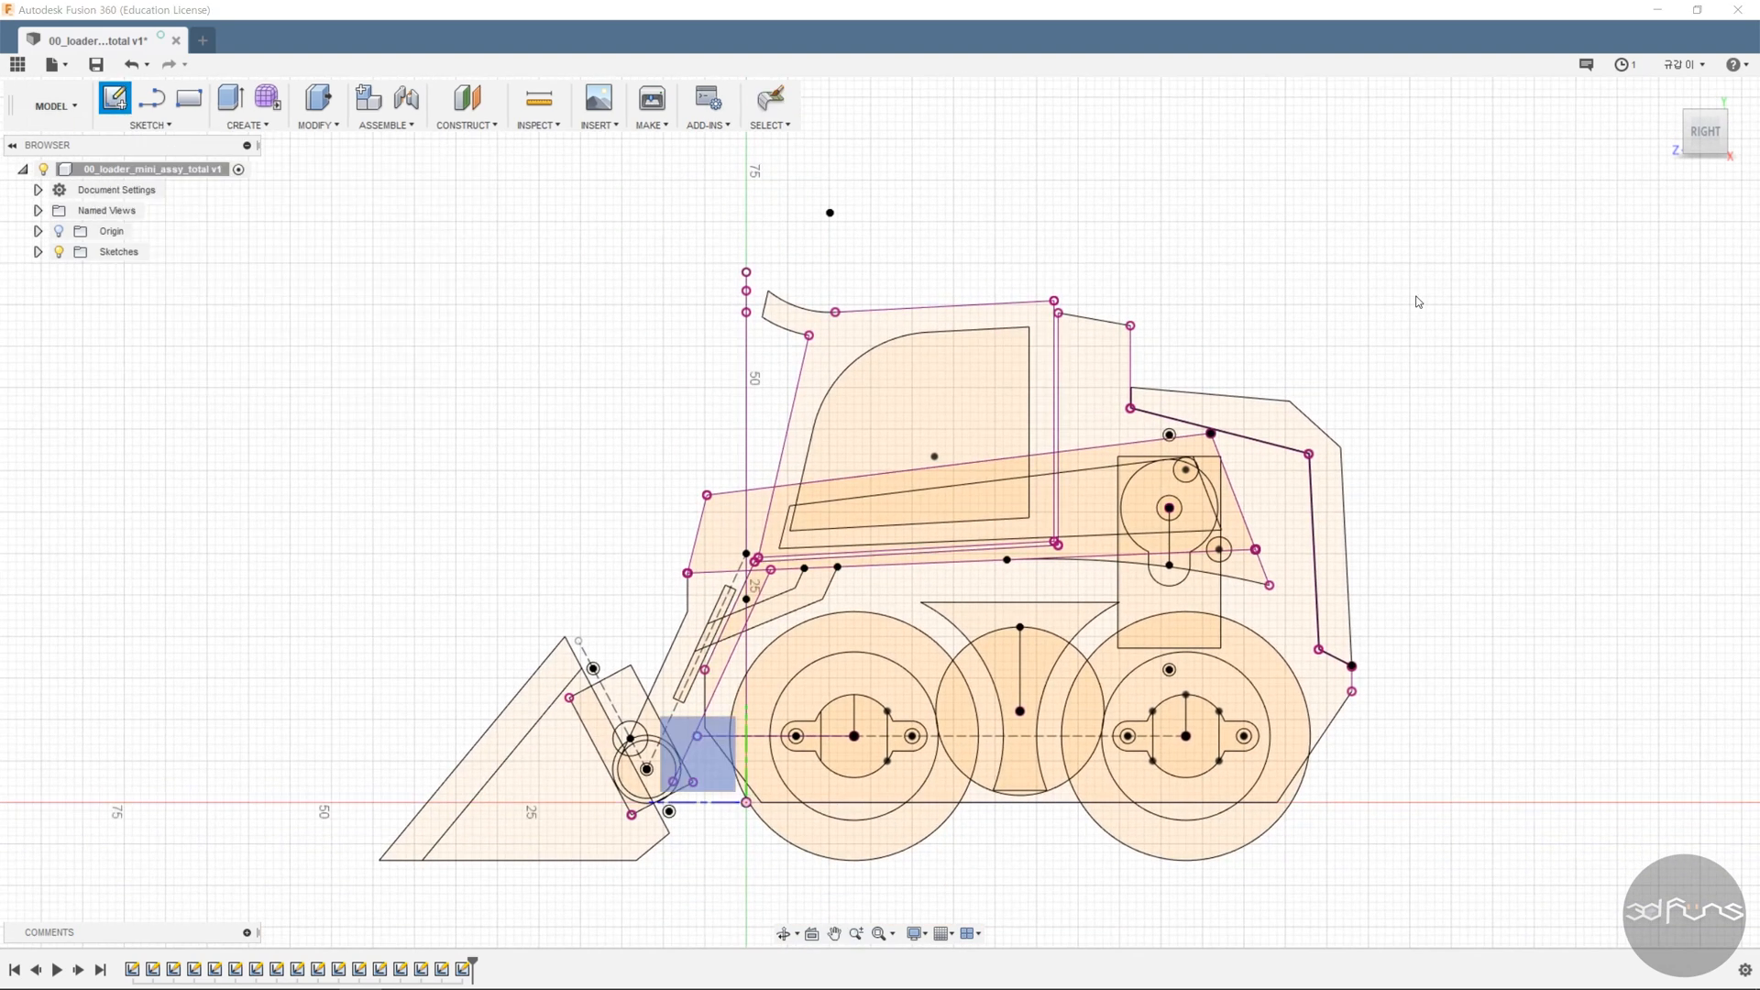
click(1292, 541)
scroll(1316, 483, up, 3)
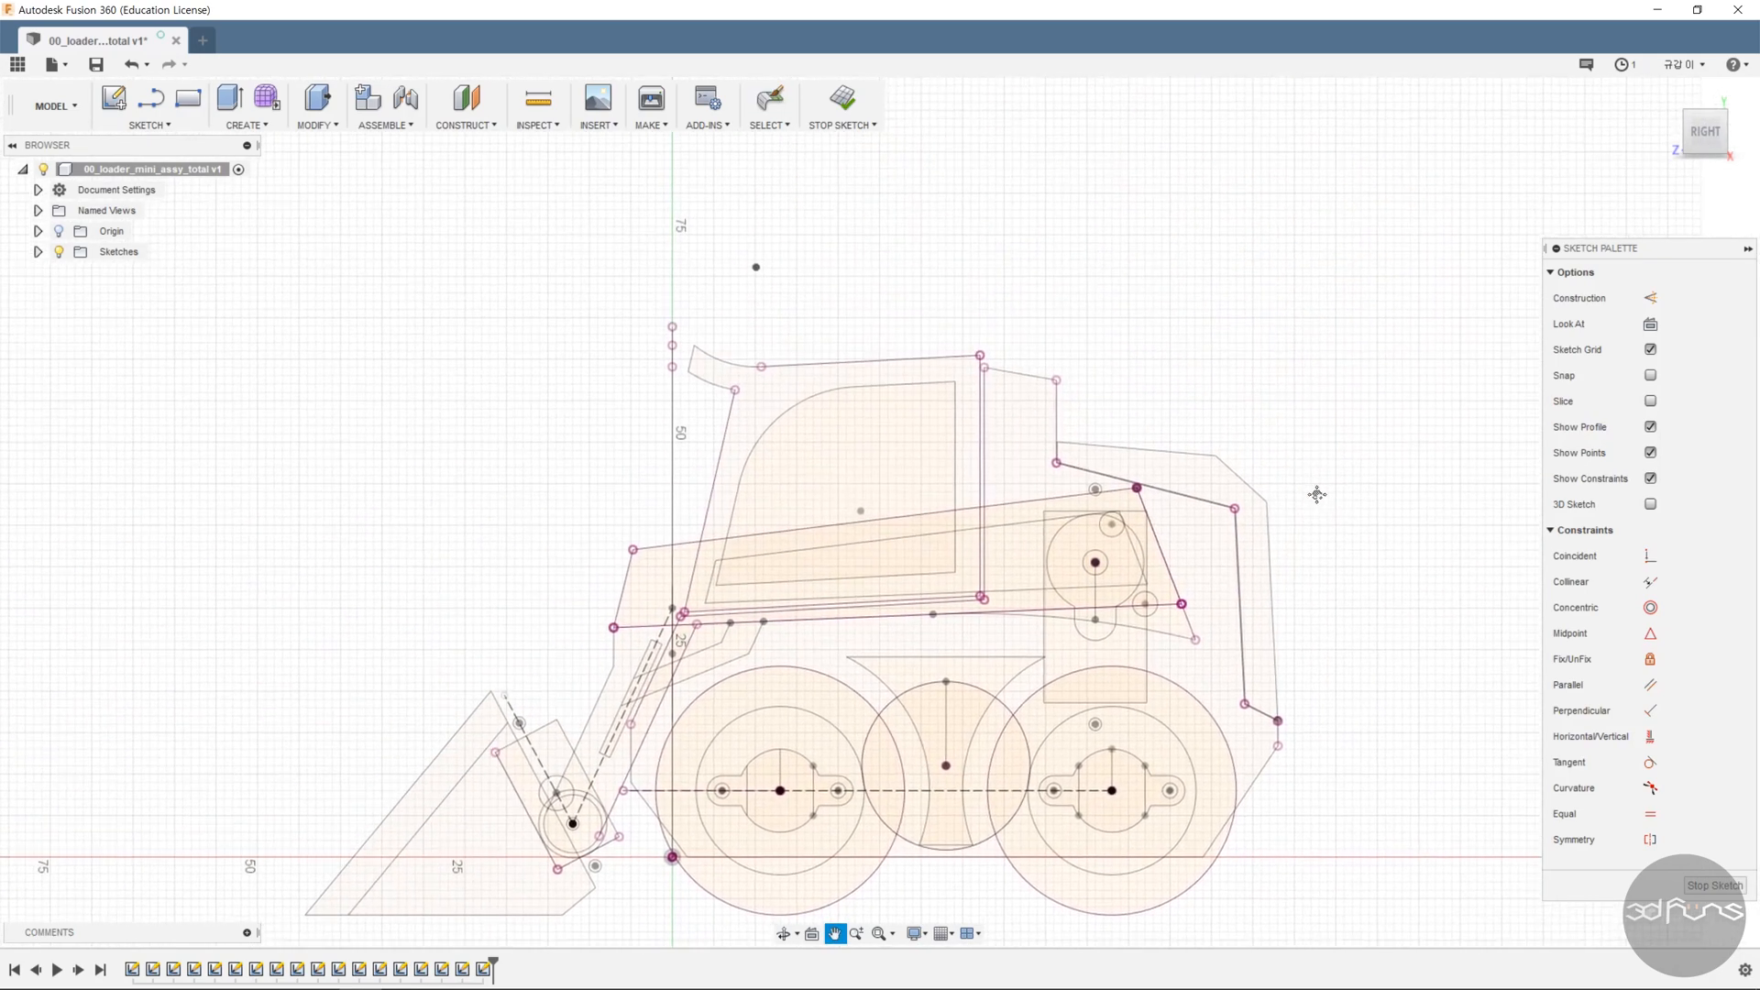
- Sketch a vertical line rising from the rear hood's top edge and set its length to 5 mm
key(l)
click(1100, 440)
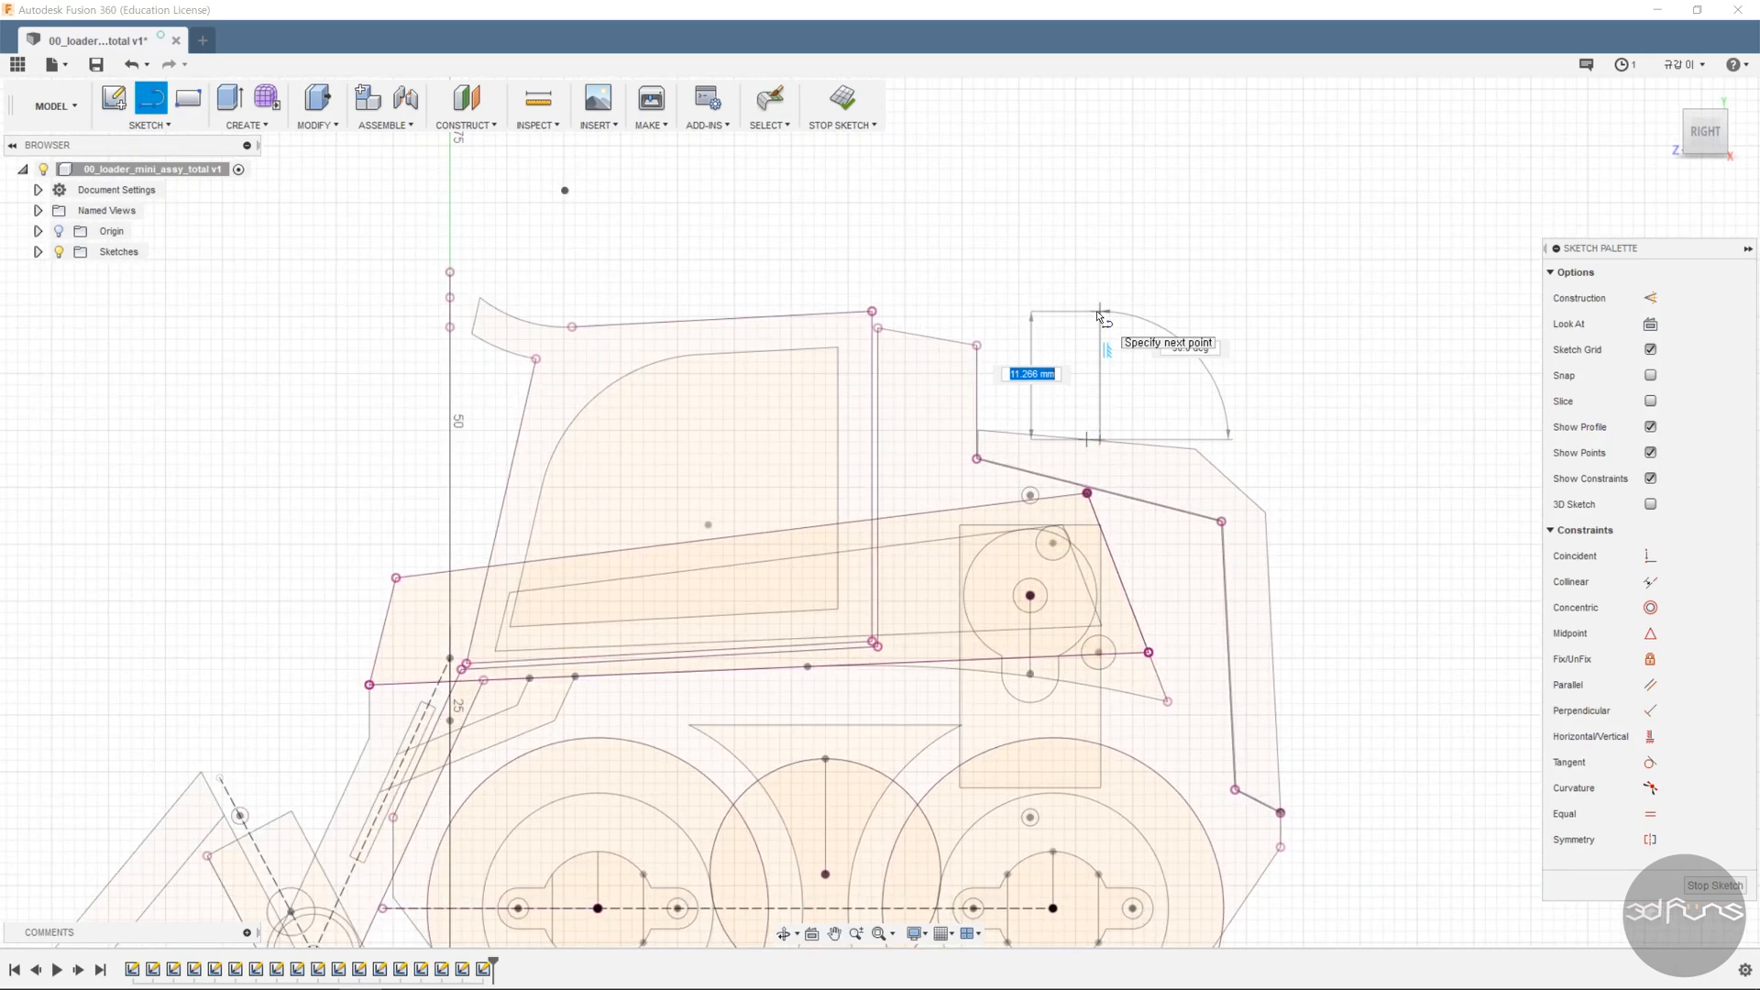
click(1100, 311)
key(Escape)
click(1109, 389)
click(1267, 382)
text(5)
key(Return)
- Set the horizontal distance from the origin to the short vertical line to 55.95 mm
click(1101, 412)
scroll(696, 742, down, 3)
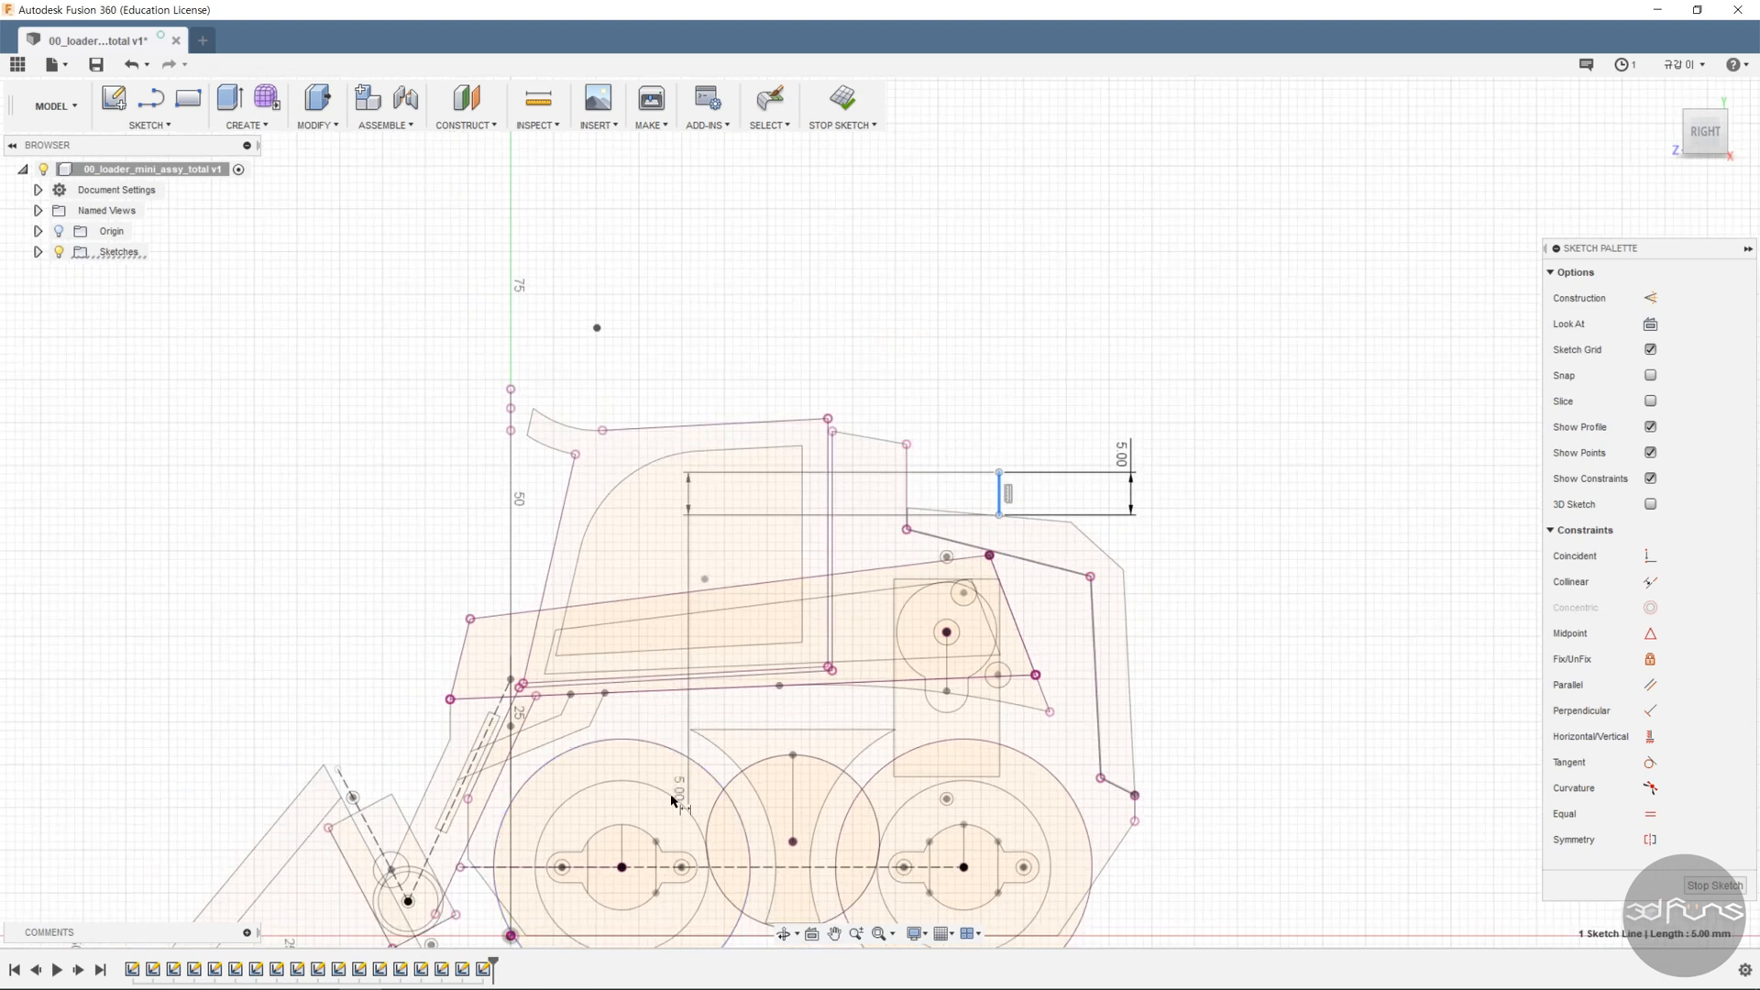
click(510, 935)
click(783, 358)
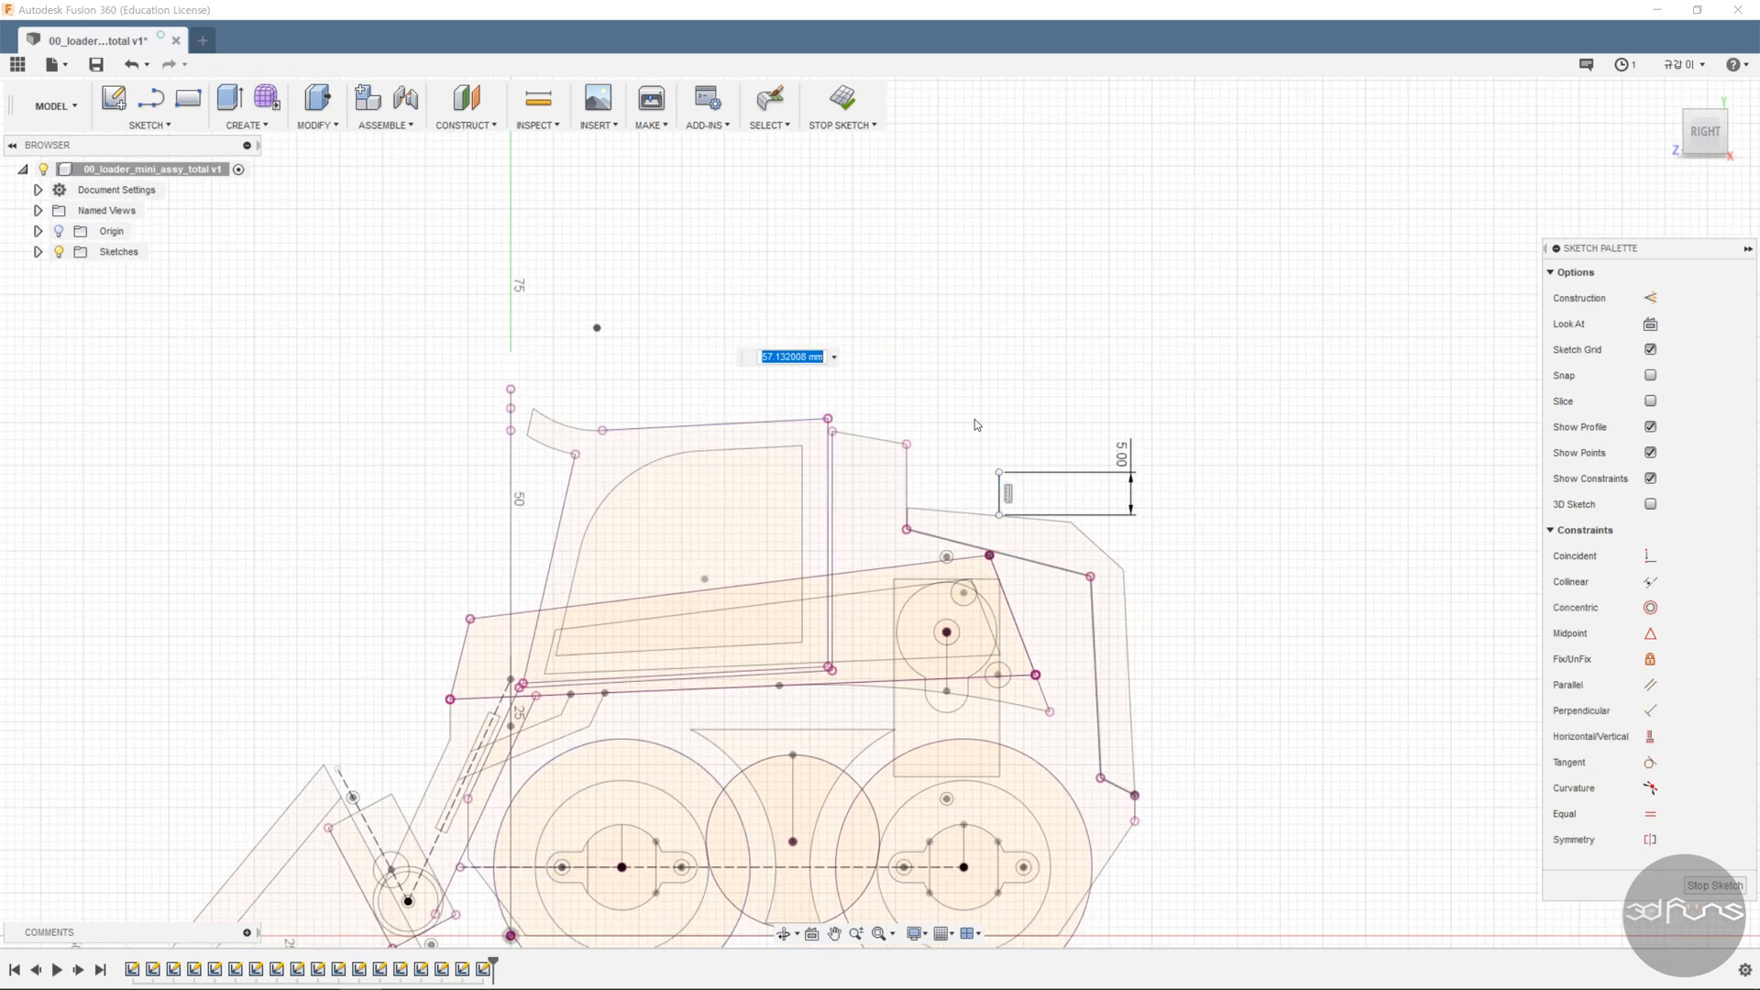
text(56)
key(Return)
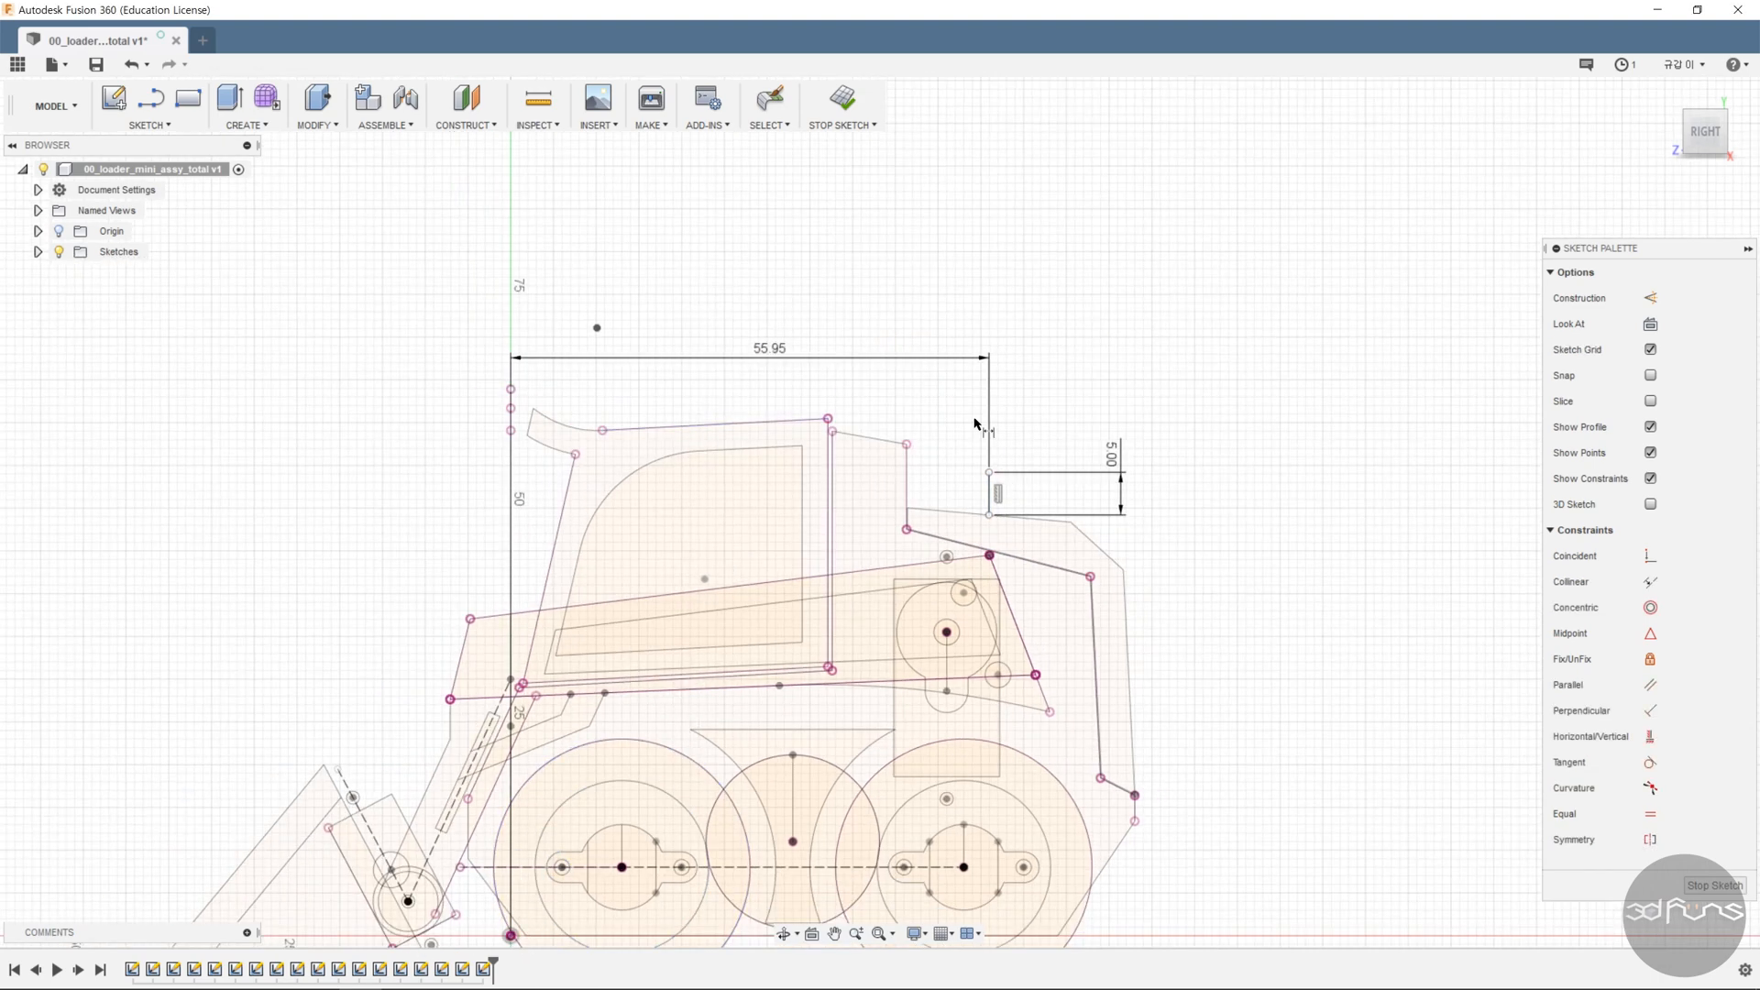
- Finish the sketch and construct a plane at an angle of 0 degrees through the rear hood's top edge
click(834, 103)
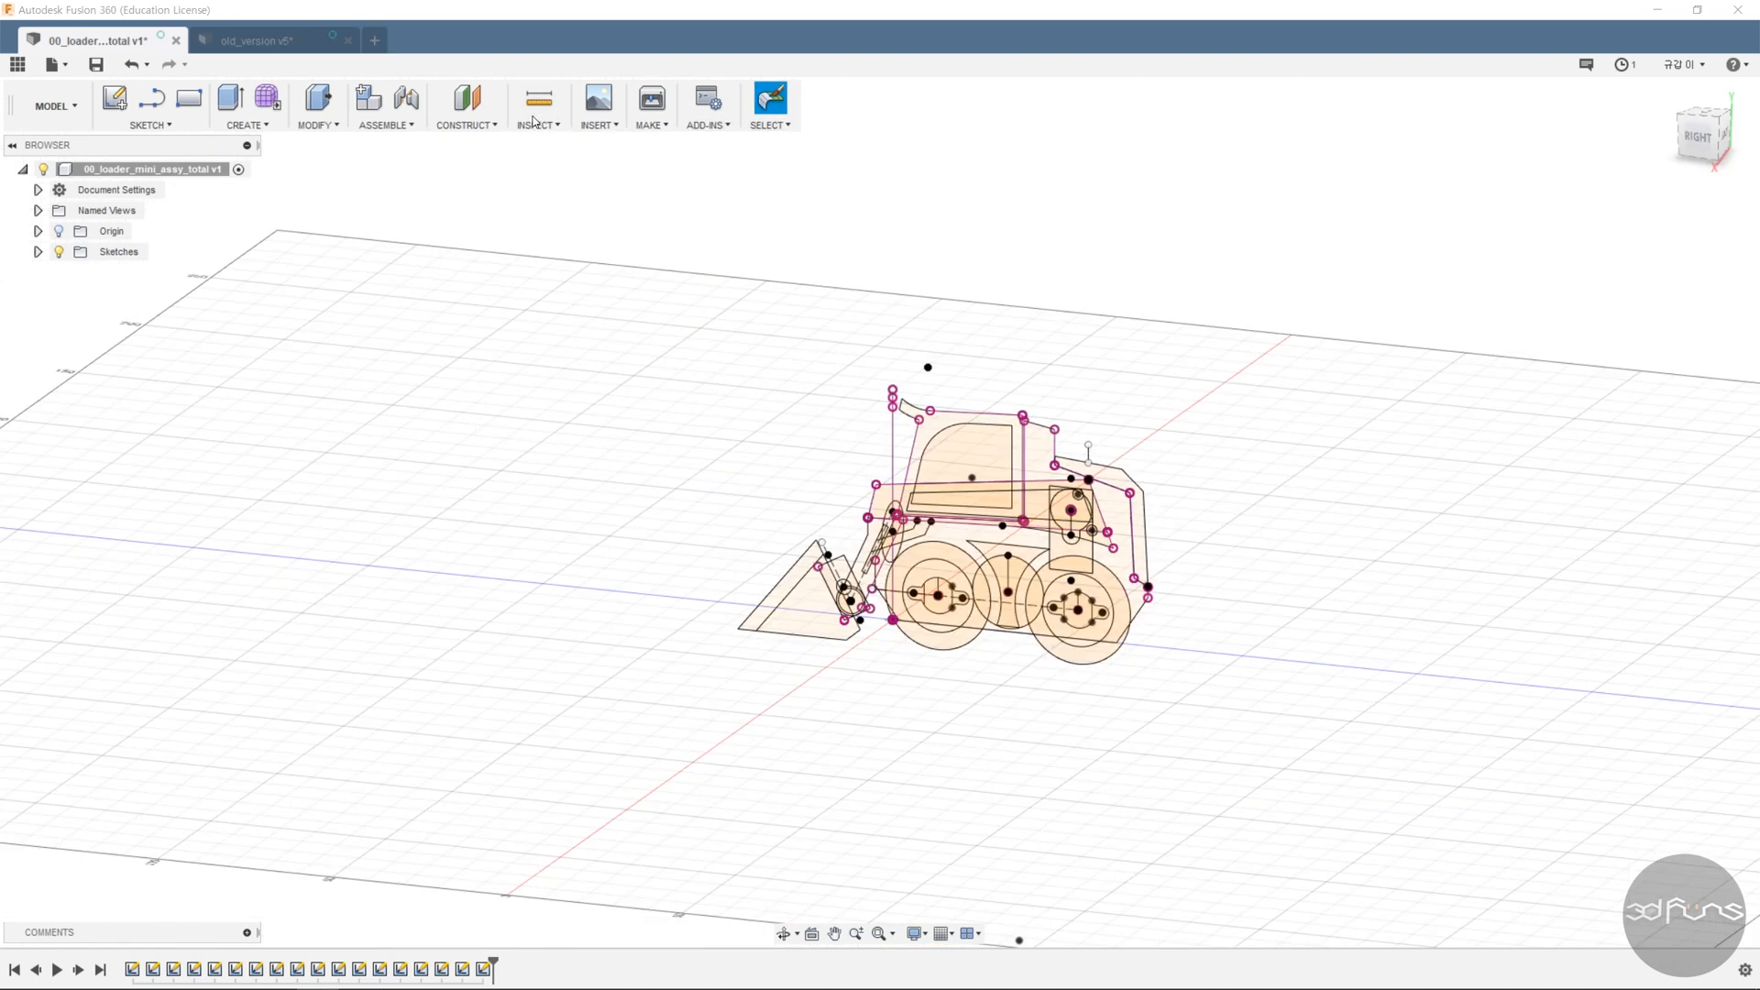
click(473, 125)
click(511, 165)
scroll(1077, 468, up, 5)
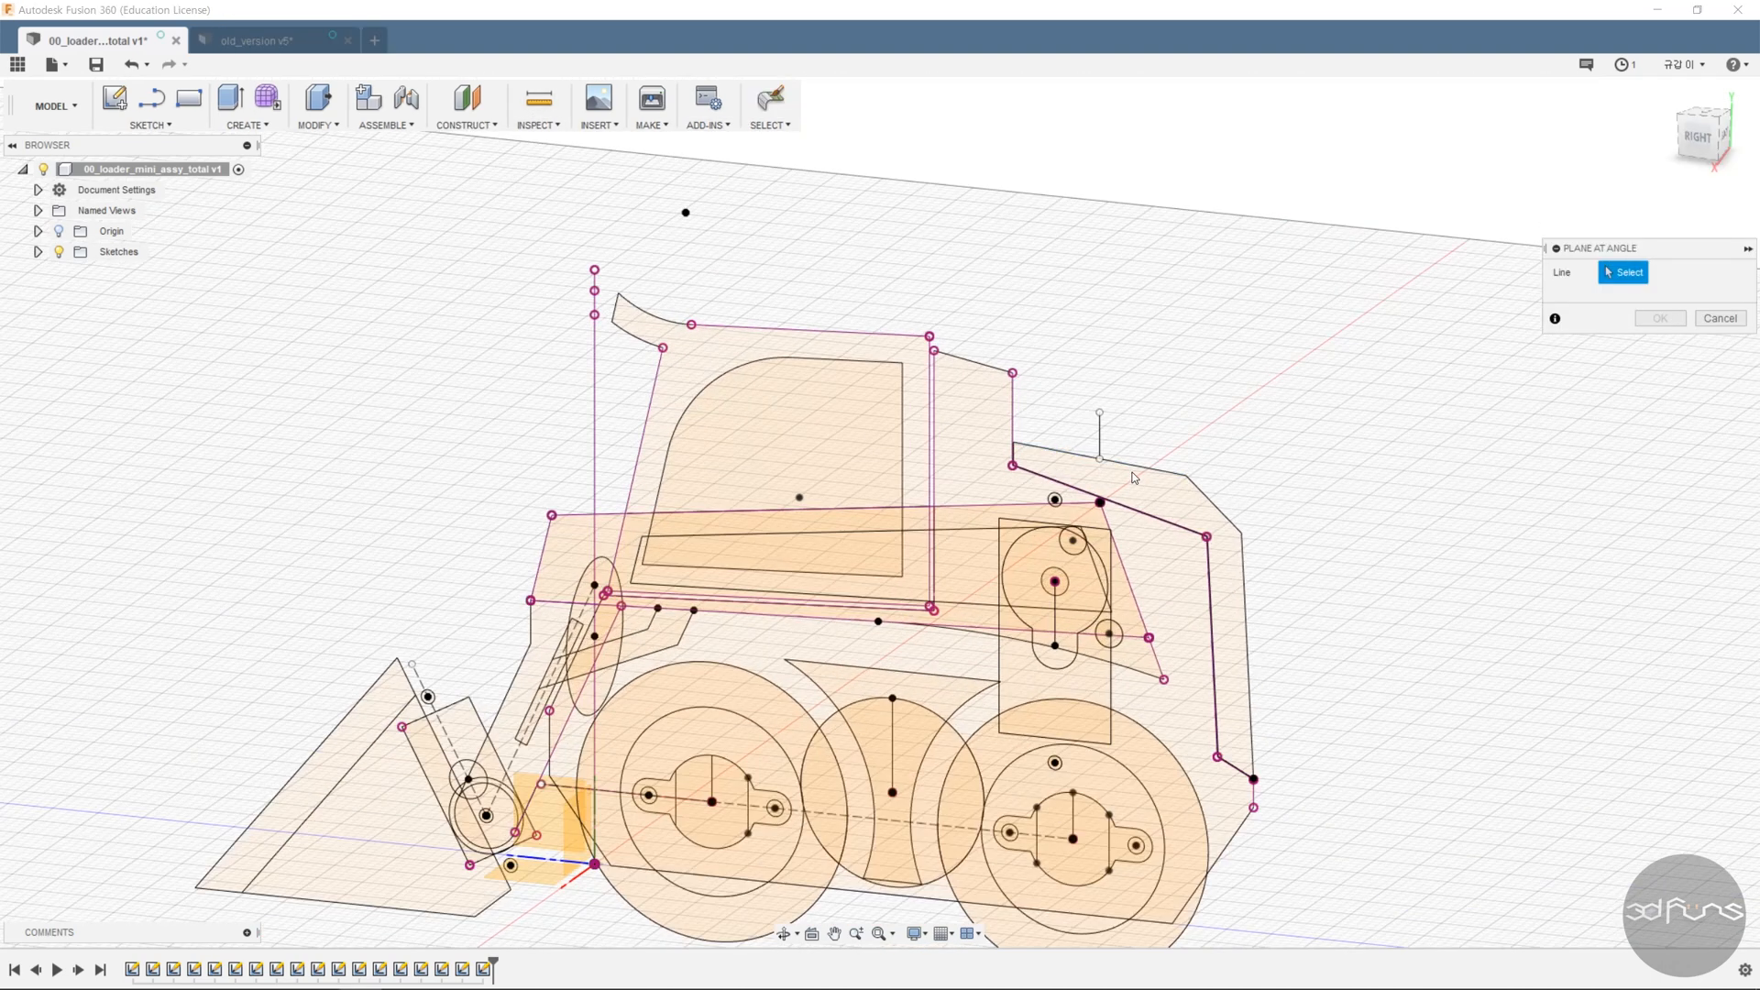
click(1100, 458)
drag(1130, 528, 1137, 534)
text(0)
key(Return)
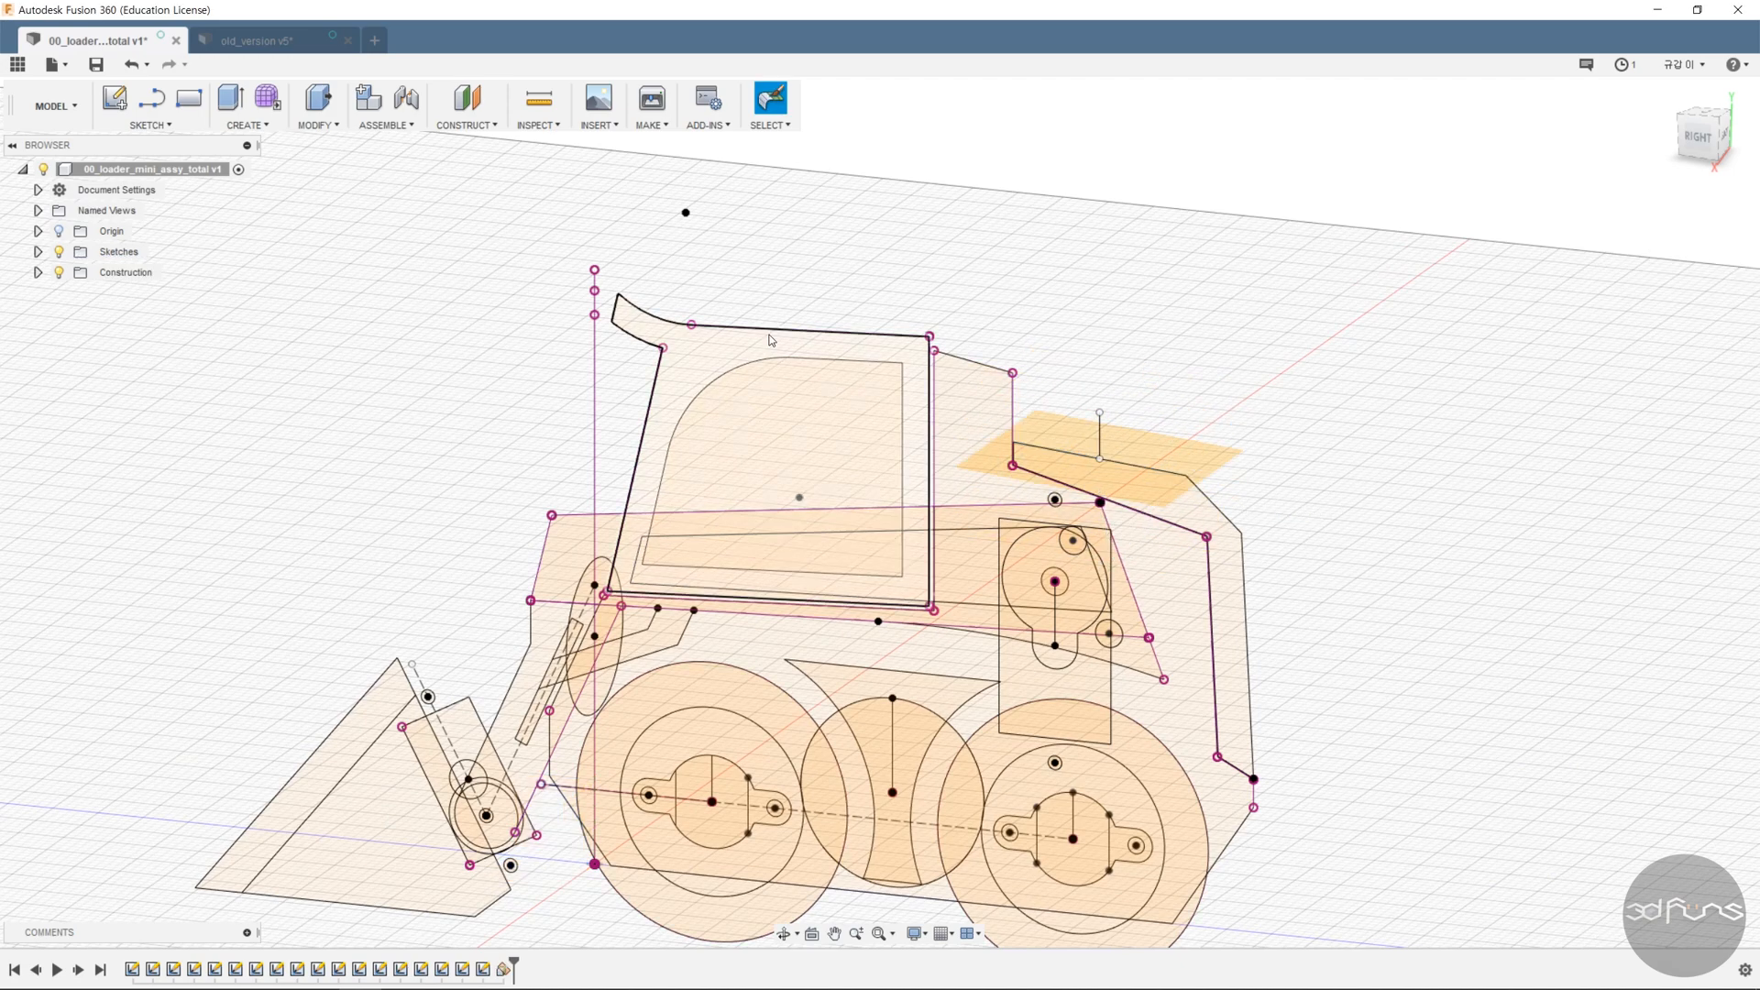
- Start a sketch on the new hood plane and draw a circle centered on the vertical line's lower end
click(168, 126)
click(133, 149)
click(1182, 436)
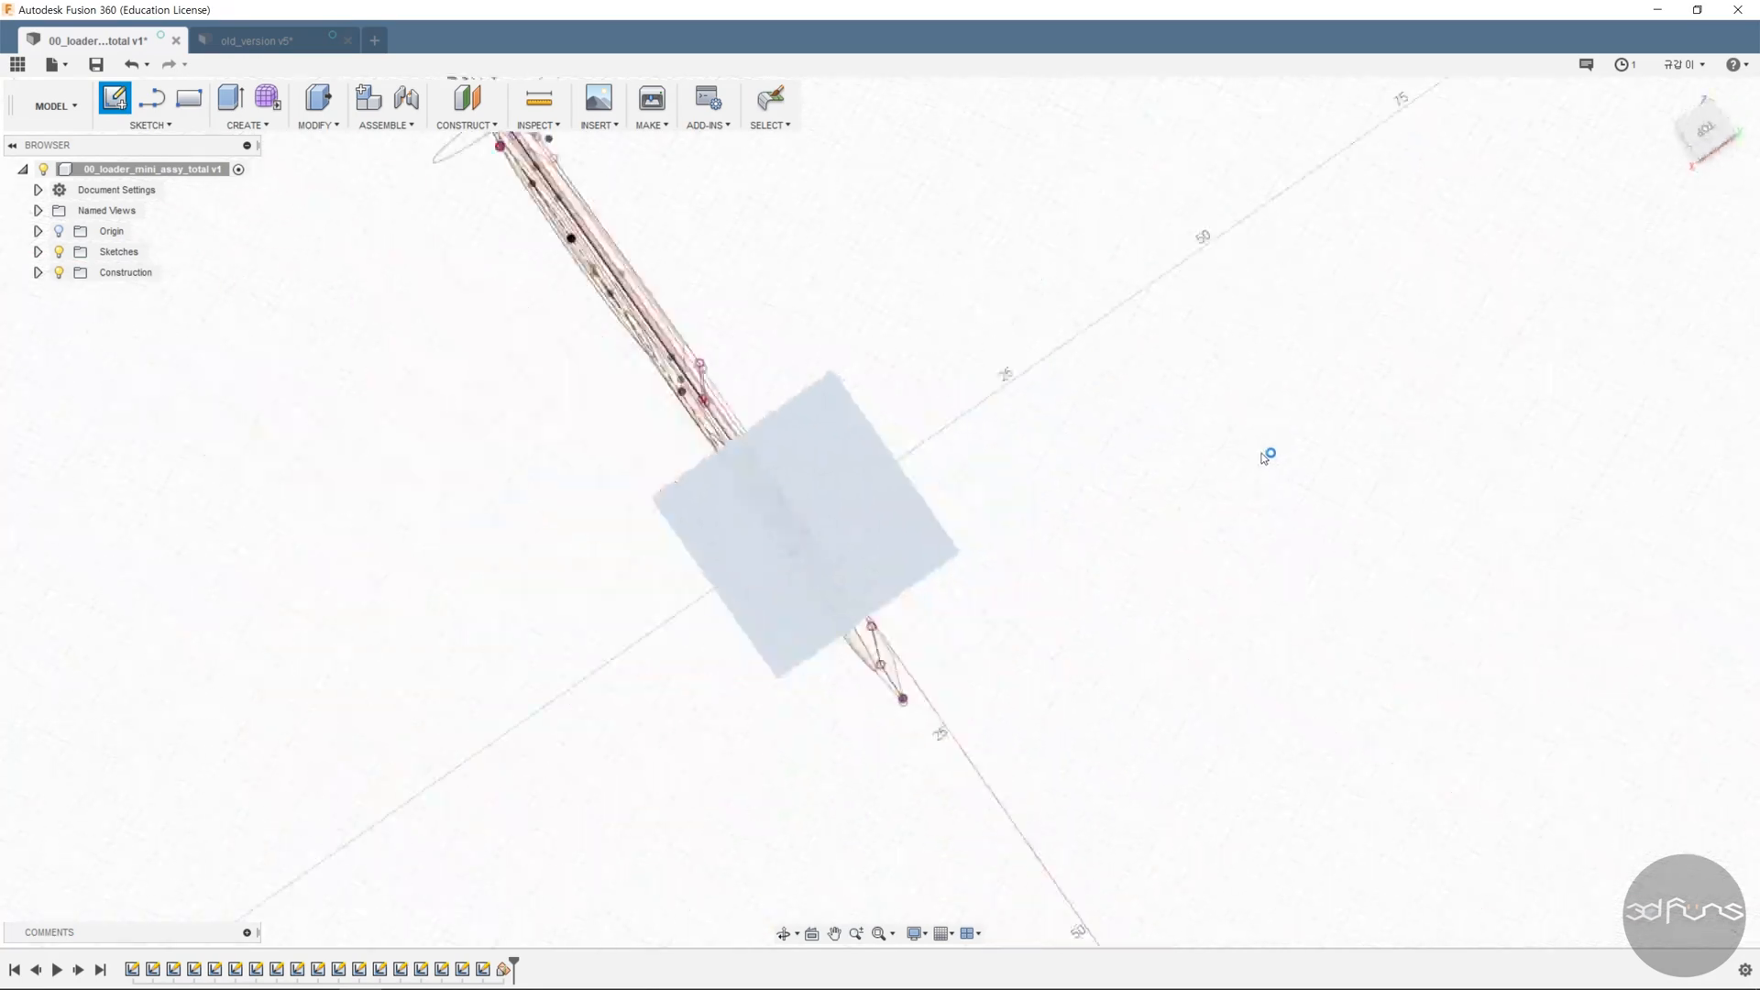
mouse_move(867, 506)
shift+middle_down()
mouse_move(924, 556)
mouse_move(884, 508)
shift+middle_up()
key(c)
click(847, 486)
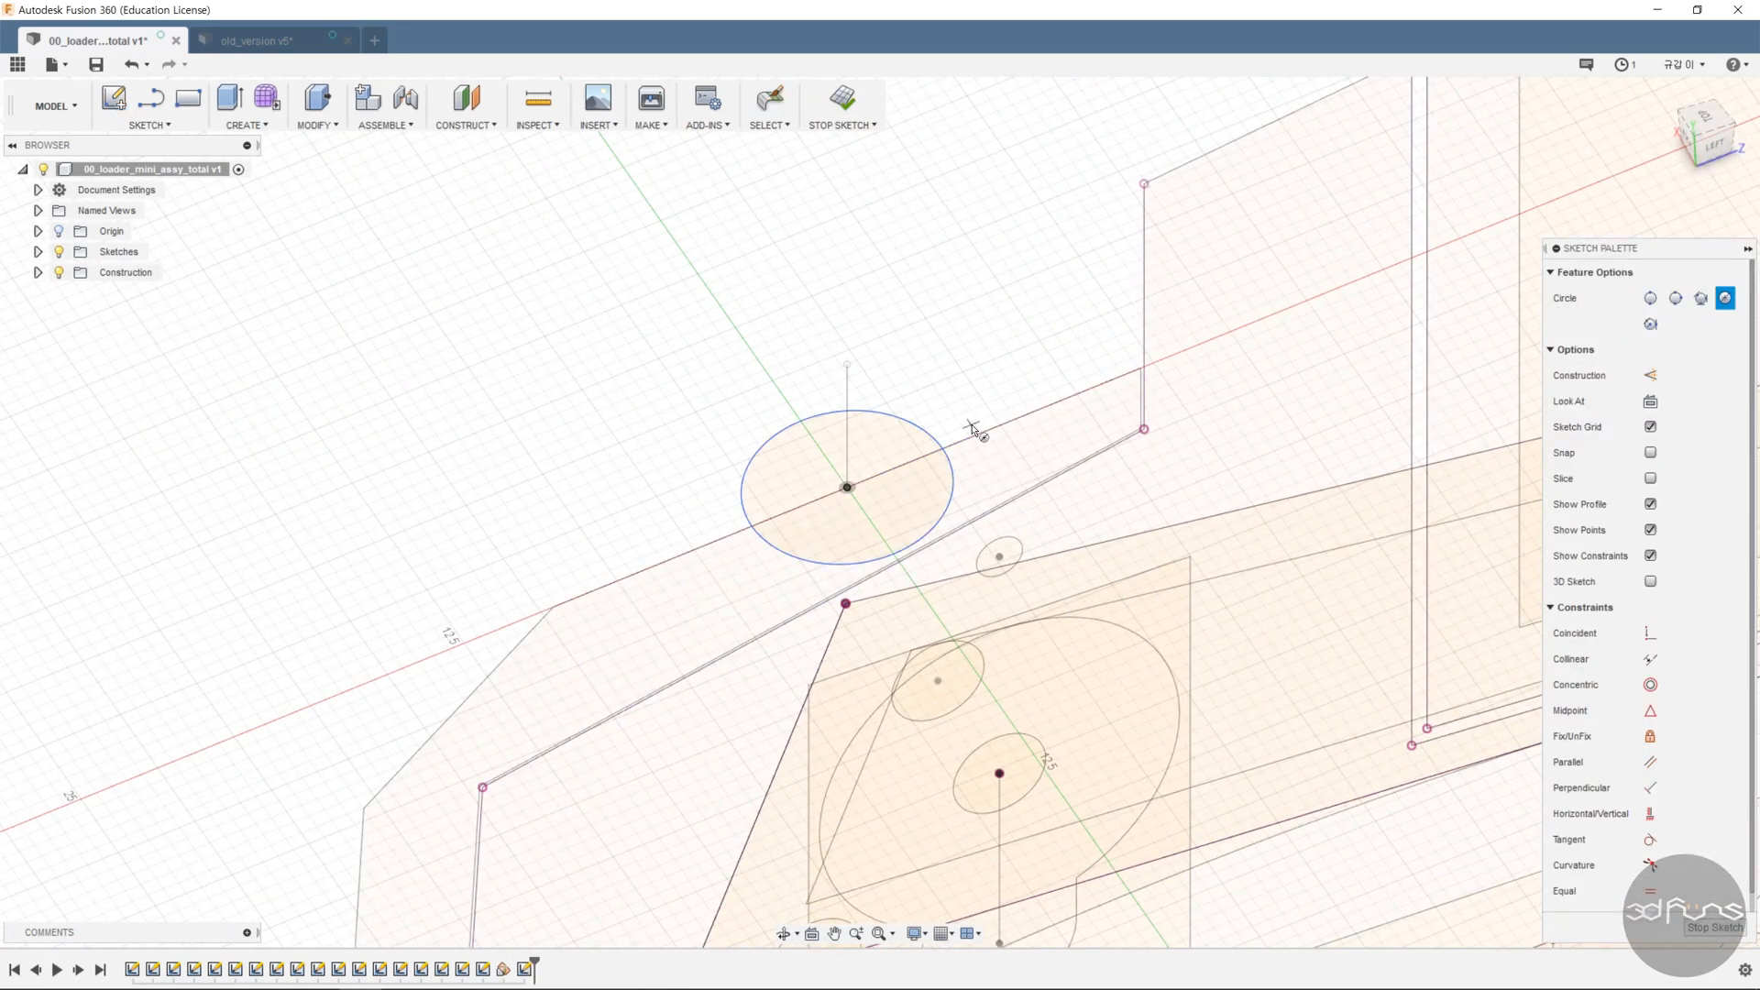
click(974, 431)
- Set the circle's diameter to 7.5 mm and finish the sketch
key(d)
click(923, 427)
click(943, 366)
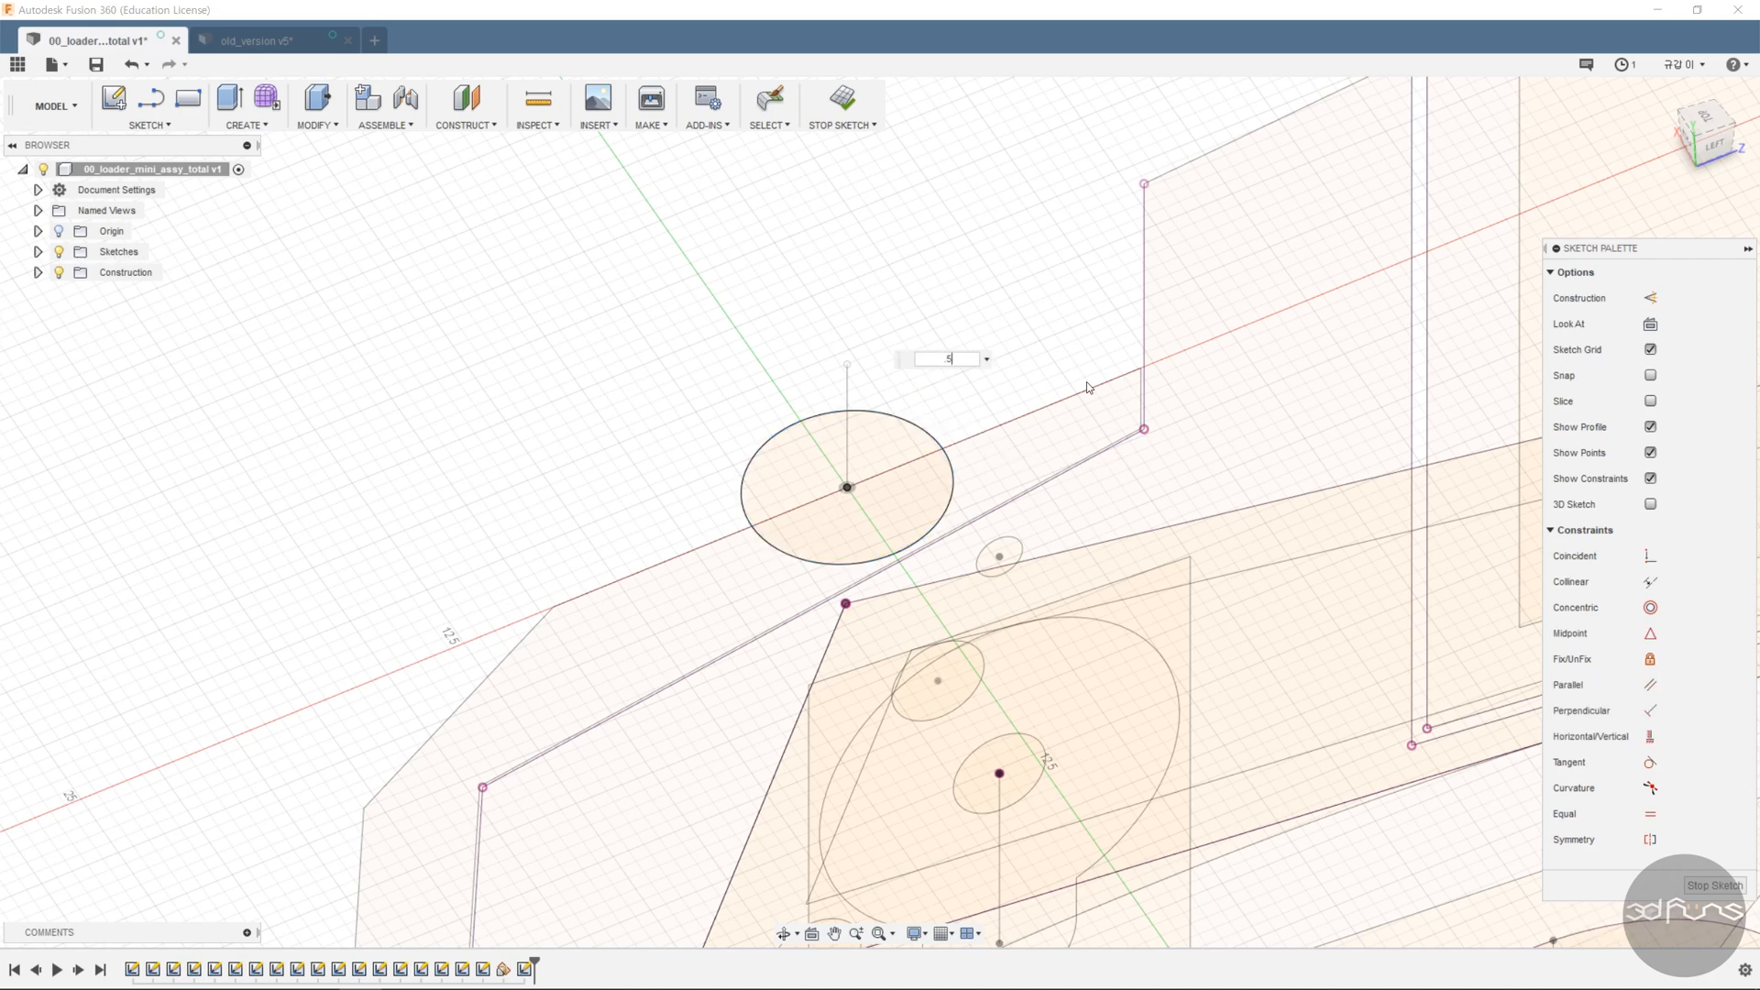
text(7.5)
key(Return)
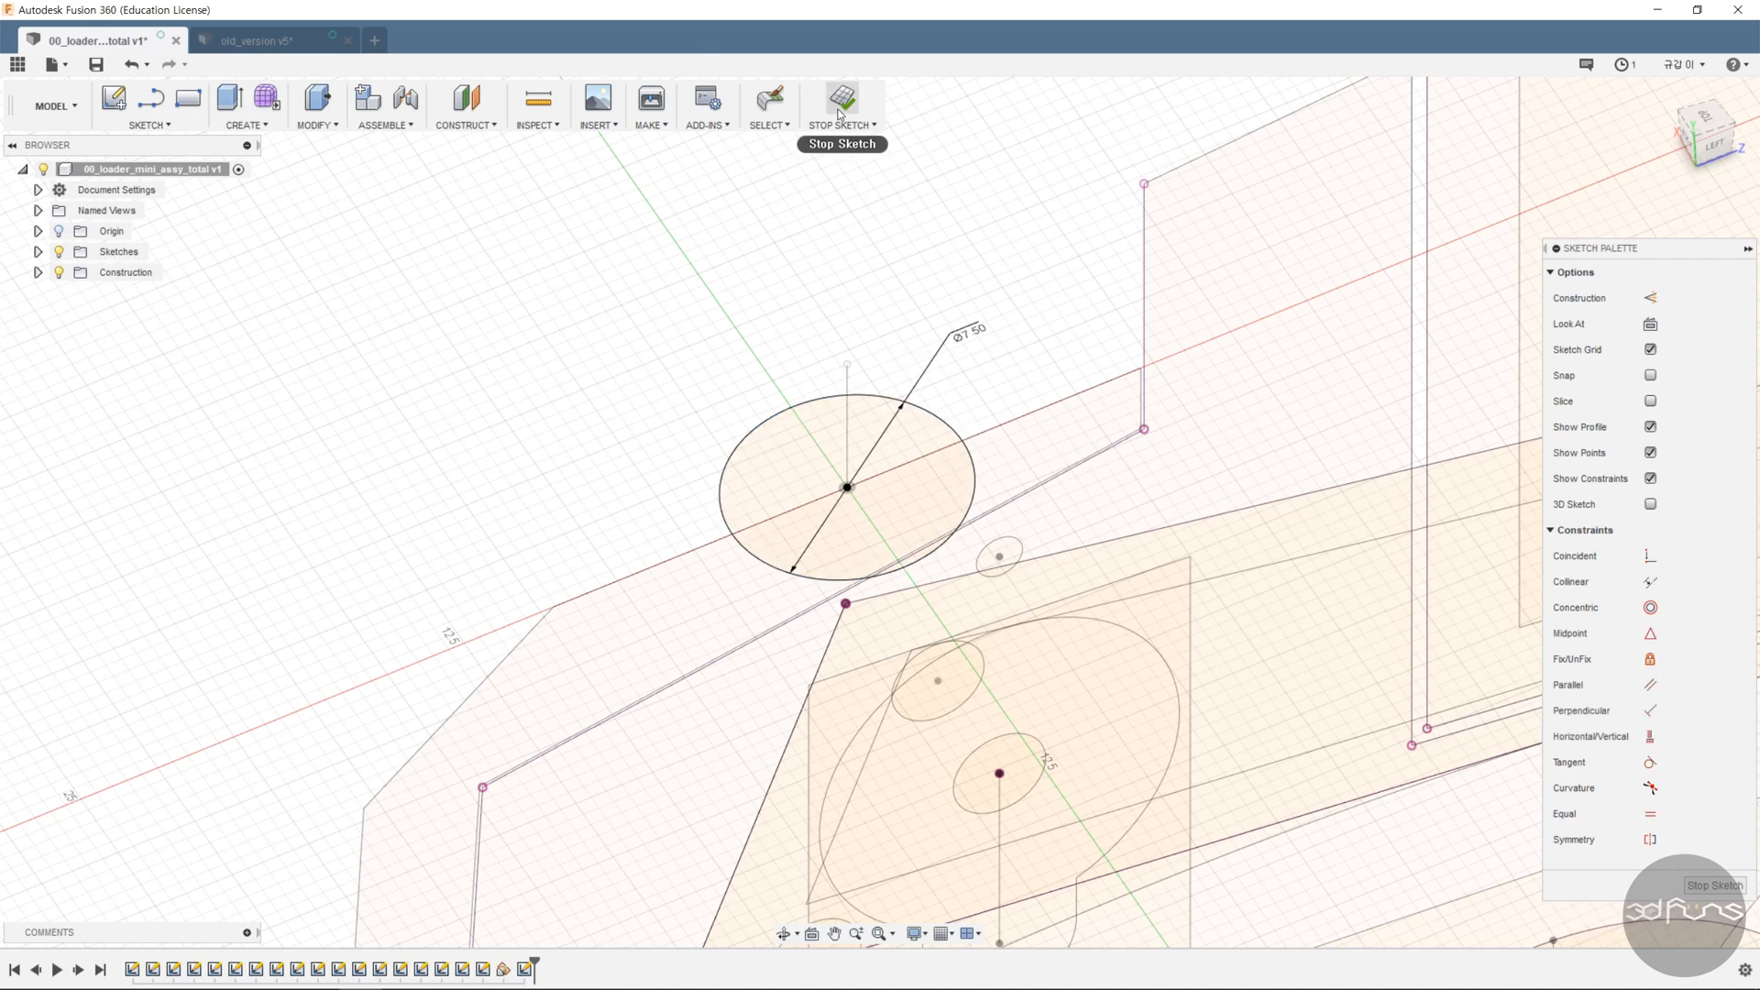
scroll(905, 224, down, 4)
click(1649, 326)
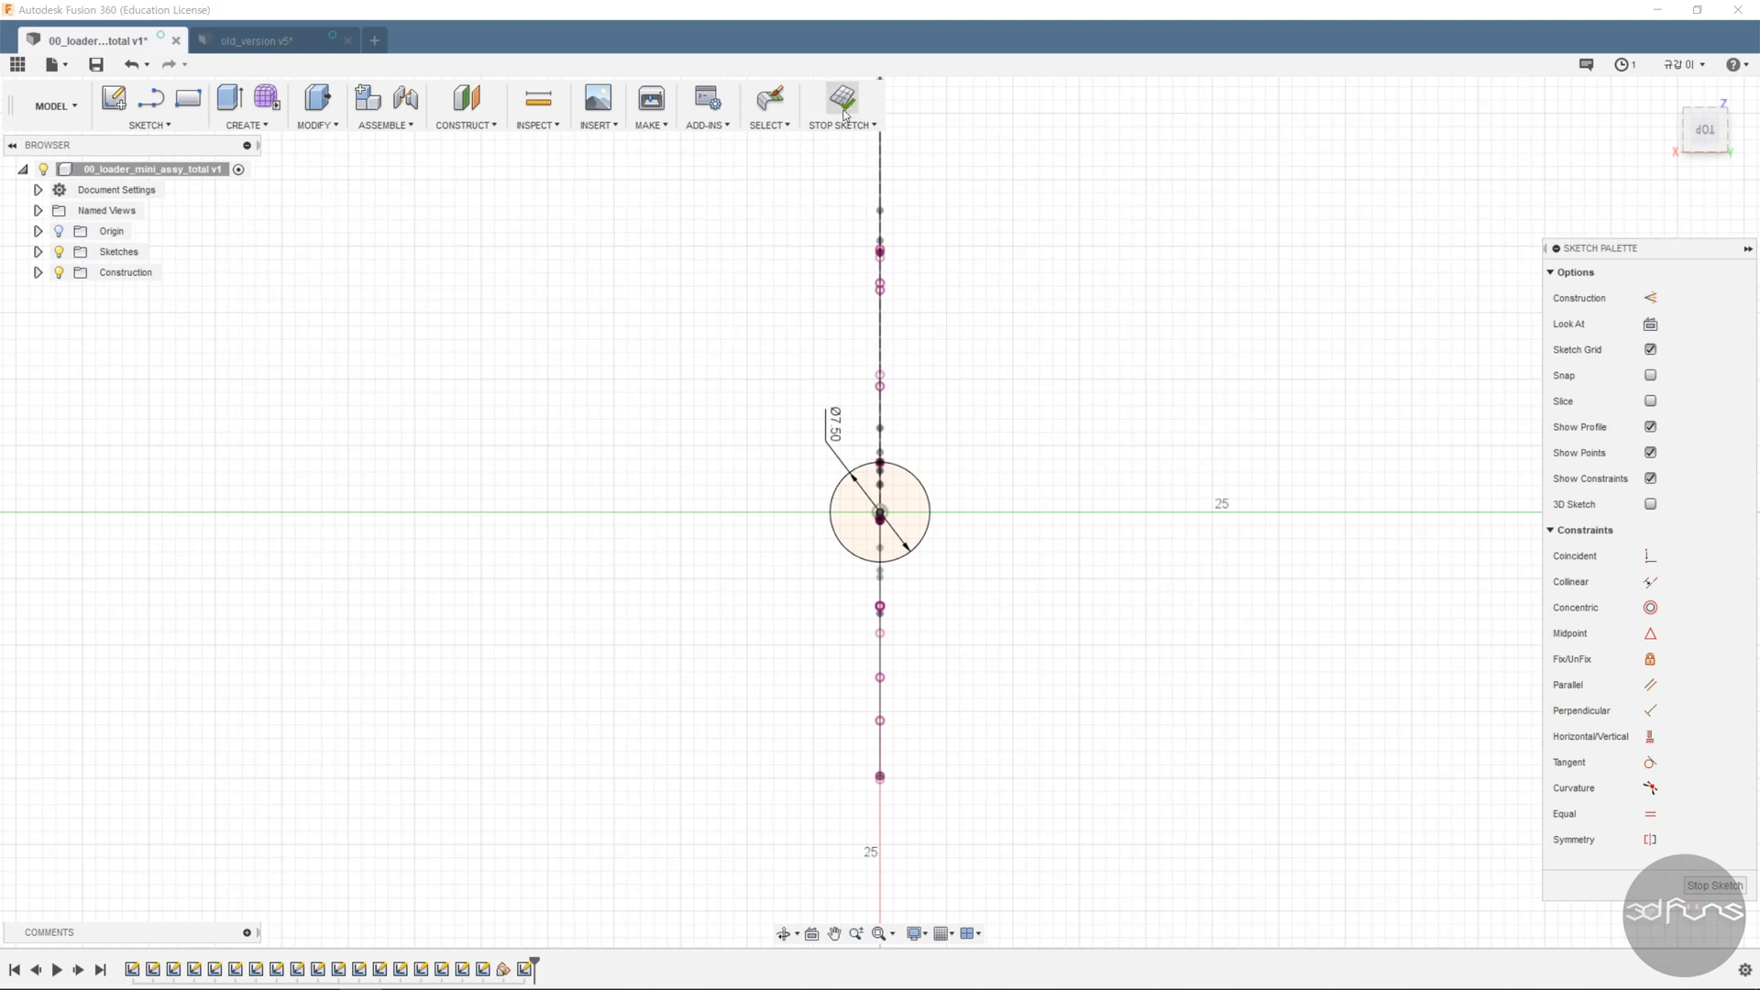
click(842, 99)
- Start another sketch on the side-view origin plane
mouse_move(1067, 449)
shift+middle_down()
mouse_move(1163, 455)
mouse_move(1218, 503)
mouse_move(1266, 464)
shift+middle_up()
click(150, 124)
click(137, 143)
click(662, 557)
scroll(1417, 324, up, 5)
- Sketch a closed four-sided profile with a slanted rear edge across the hood's rear slope, and make its front edge vertical
key(l)
scroll(1155, 312, up, 3)
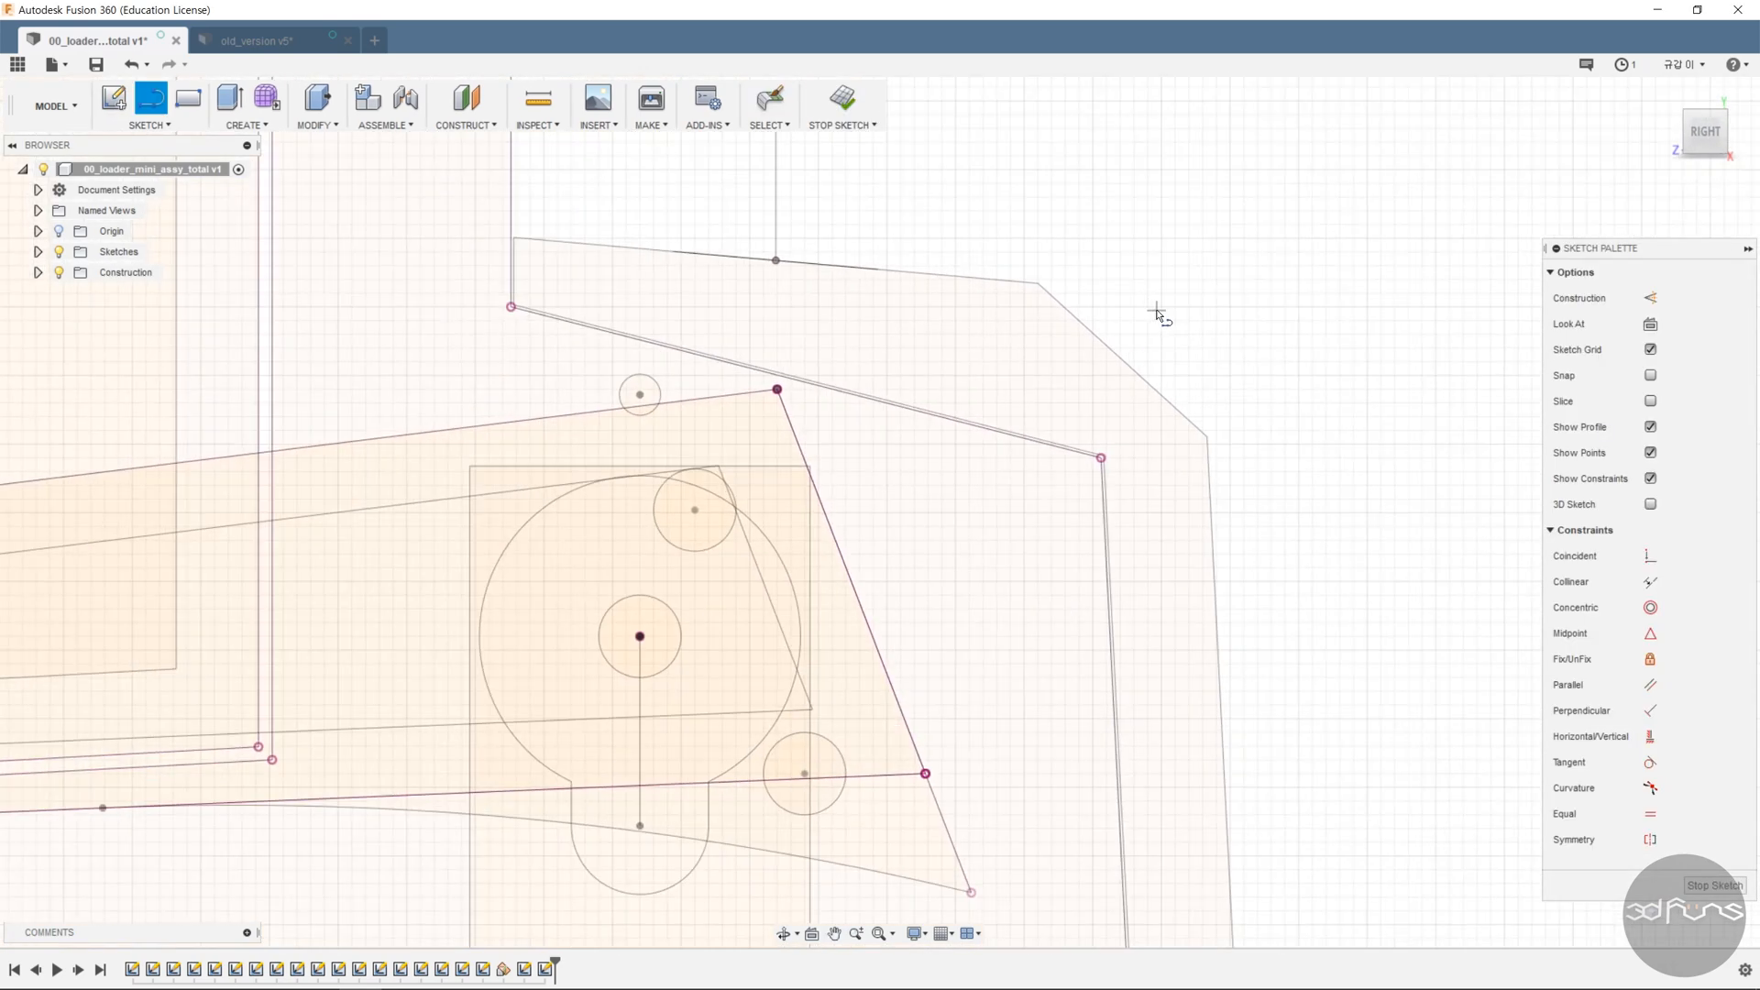
click(1046, 349)
click(1220, 348)
click(1192, 397)
click(1052, 399)
click(1046, 350)
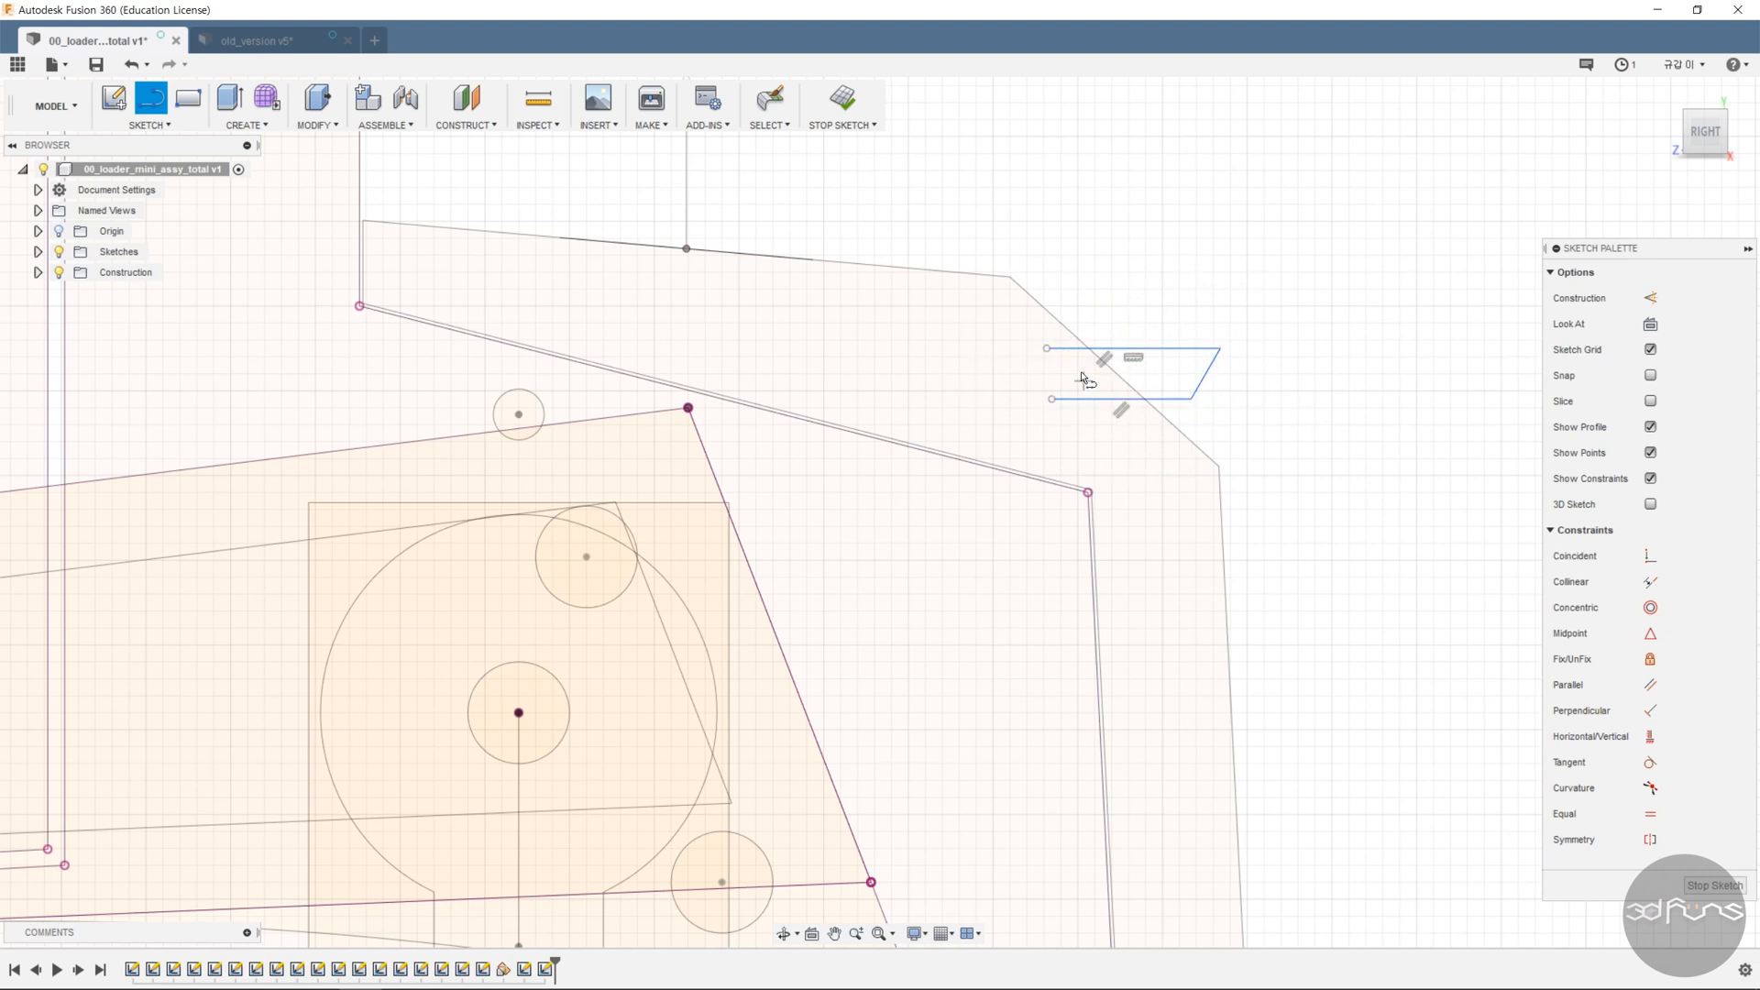
key(Escape)
click(1650, 736)
click(1048, 374)
- Set the horizontal distance from the origin to the profile's vertical front edge to 66.5 mm
key(d)
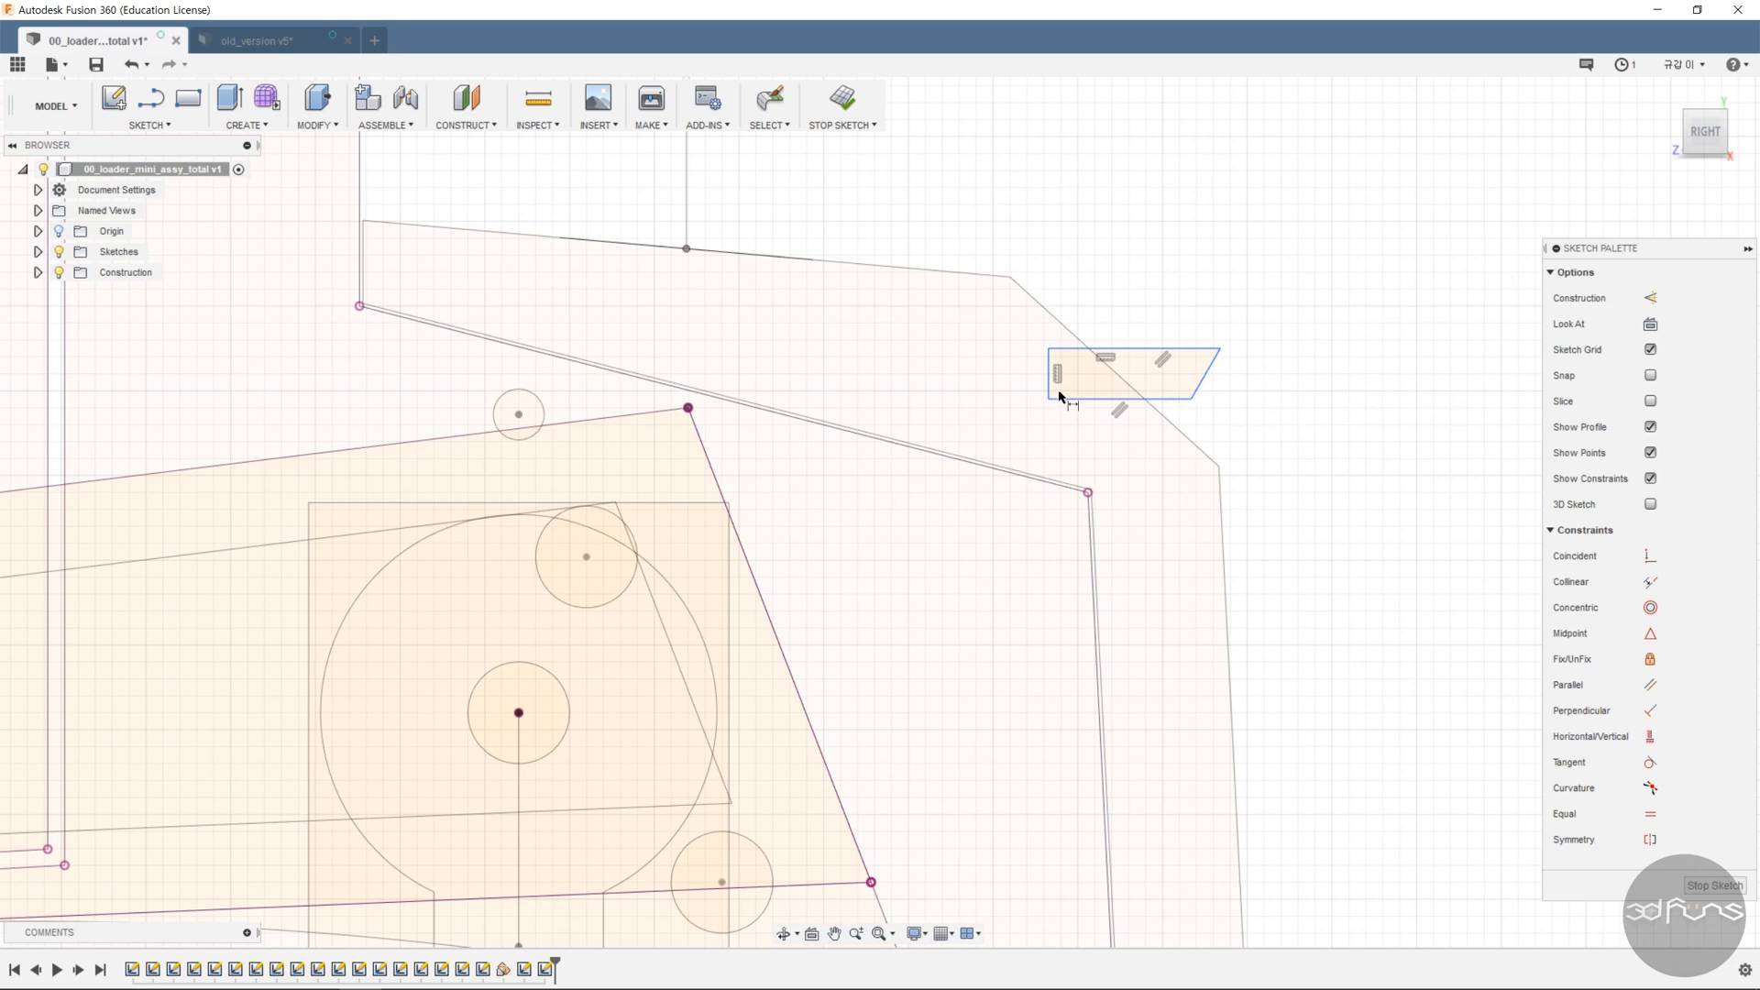
click(1051, 379)
scroll(1229, 463, down, 5)
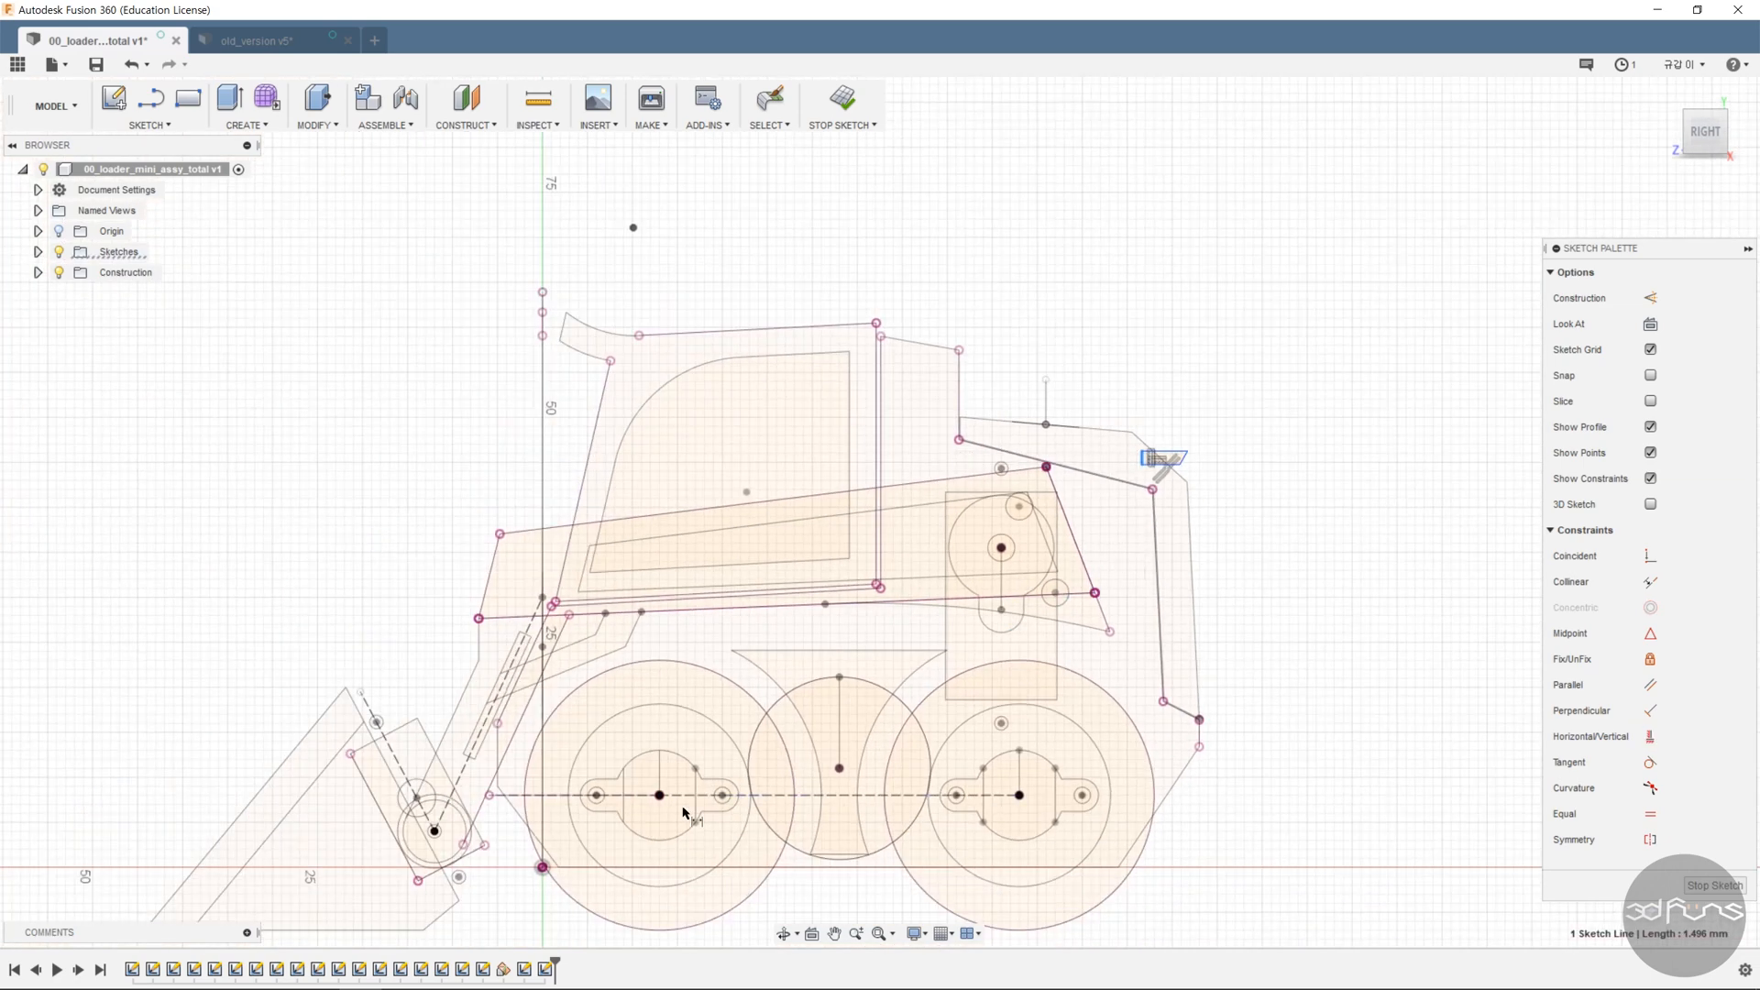
click(542, 868)
click(843, 310)
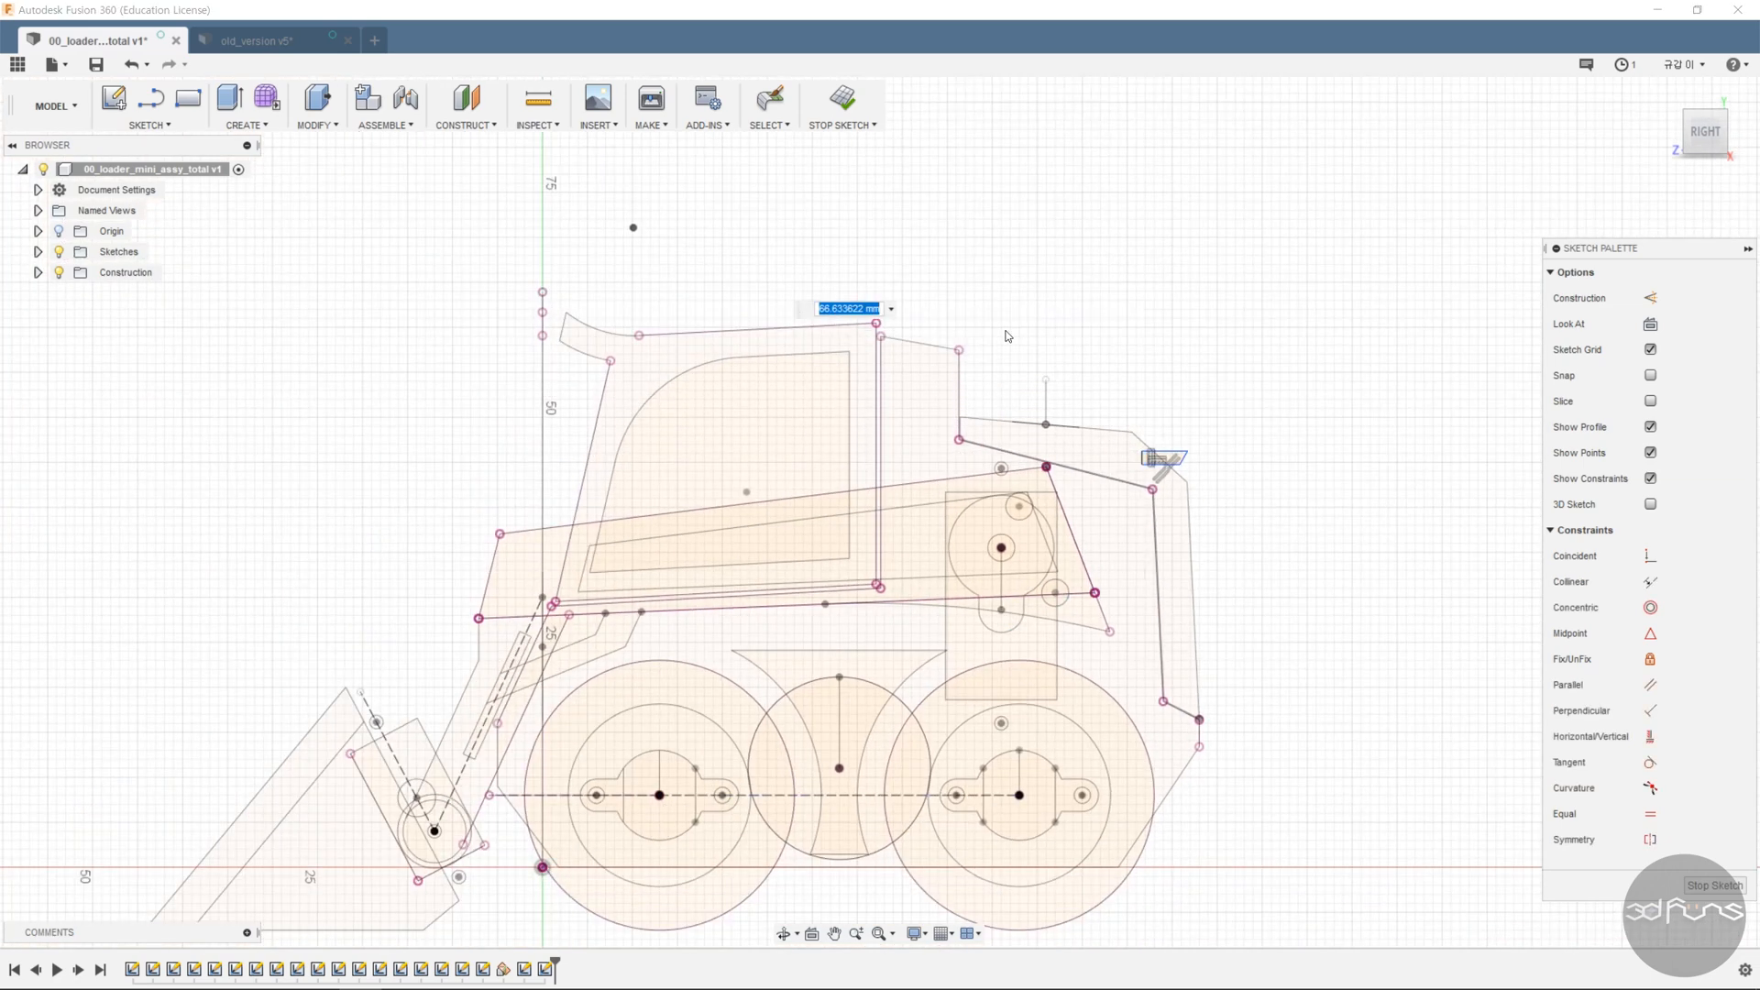
text(66.5)
key(Return)
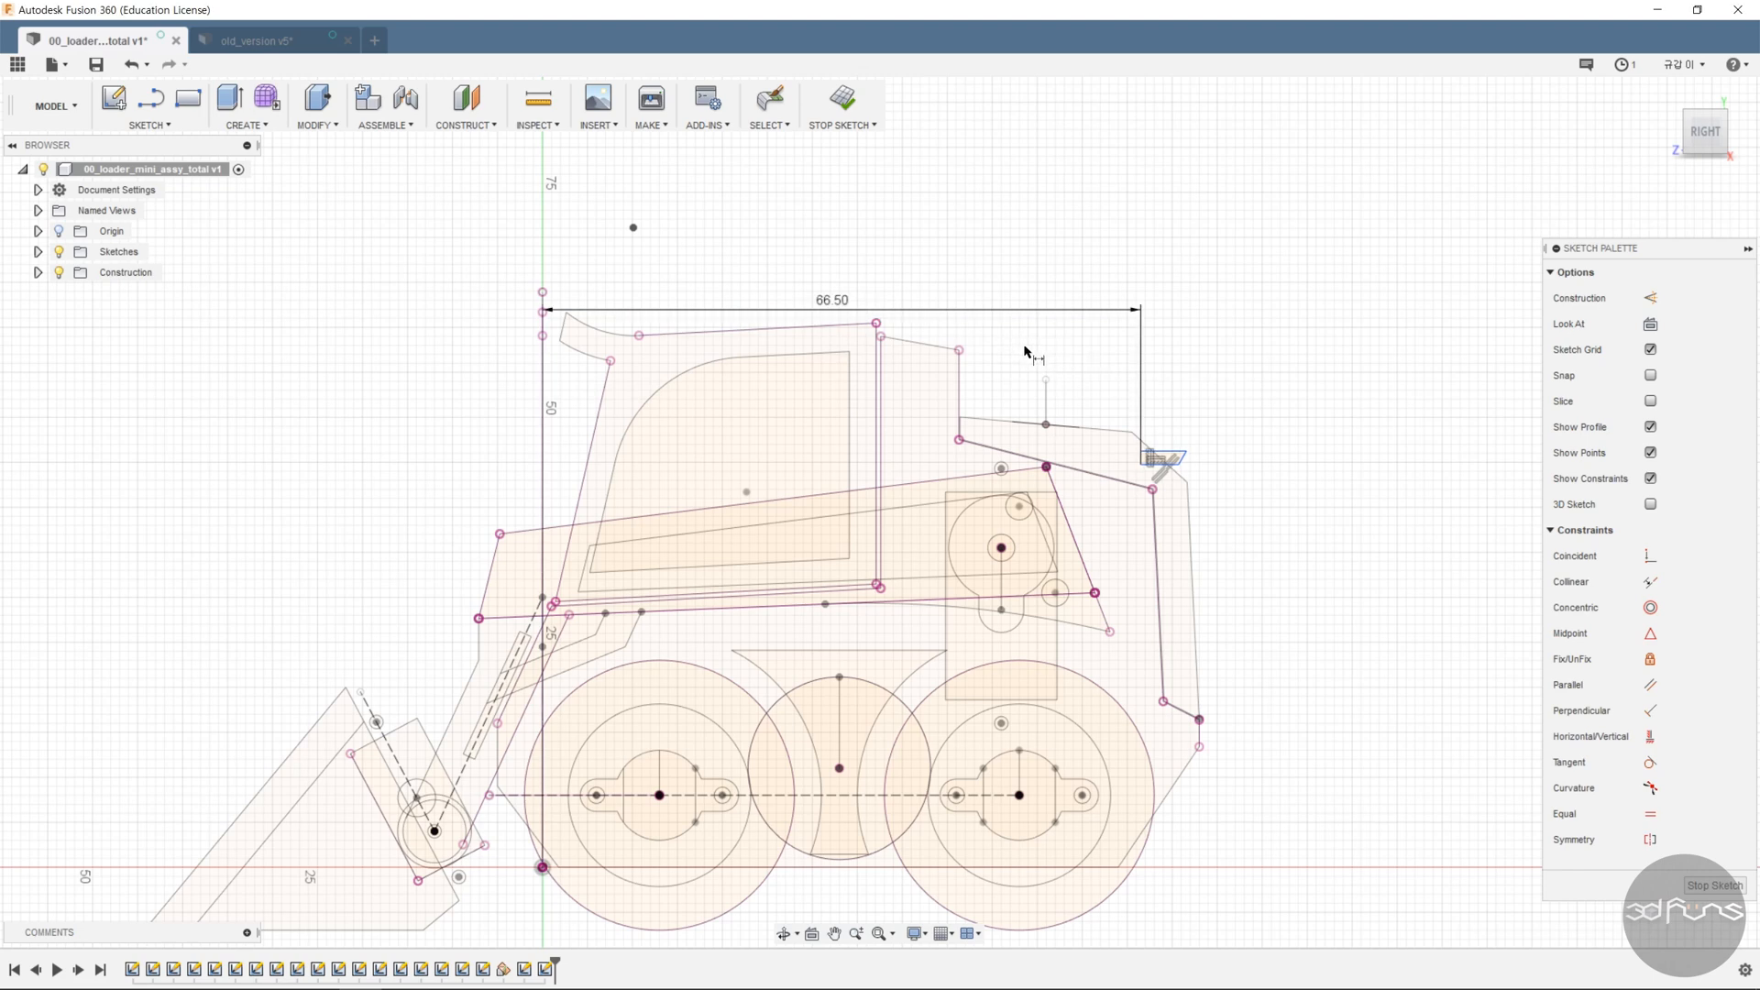
- Set the horizontal distance from the origin to the profile's upper rear corner to 74.5 mm
click(1186, 452)
click(542, 867)
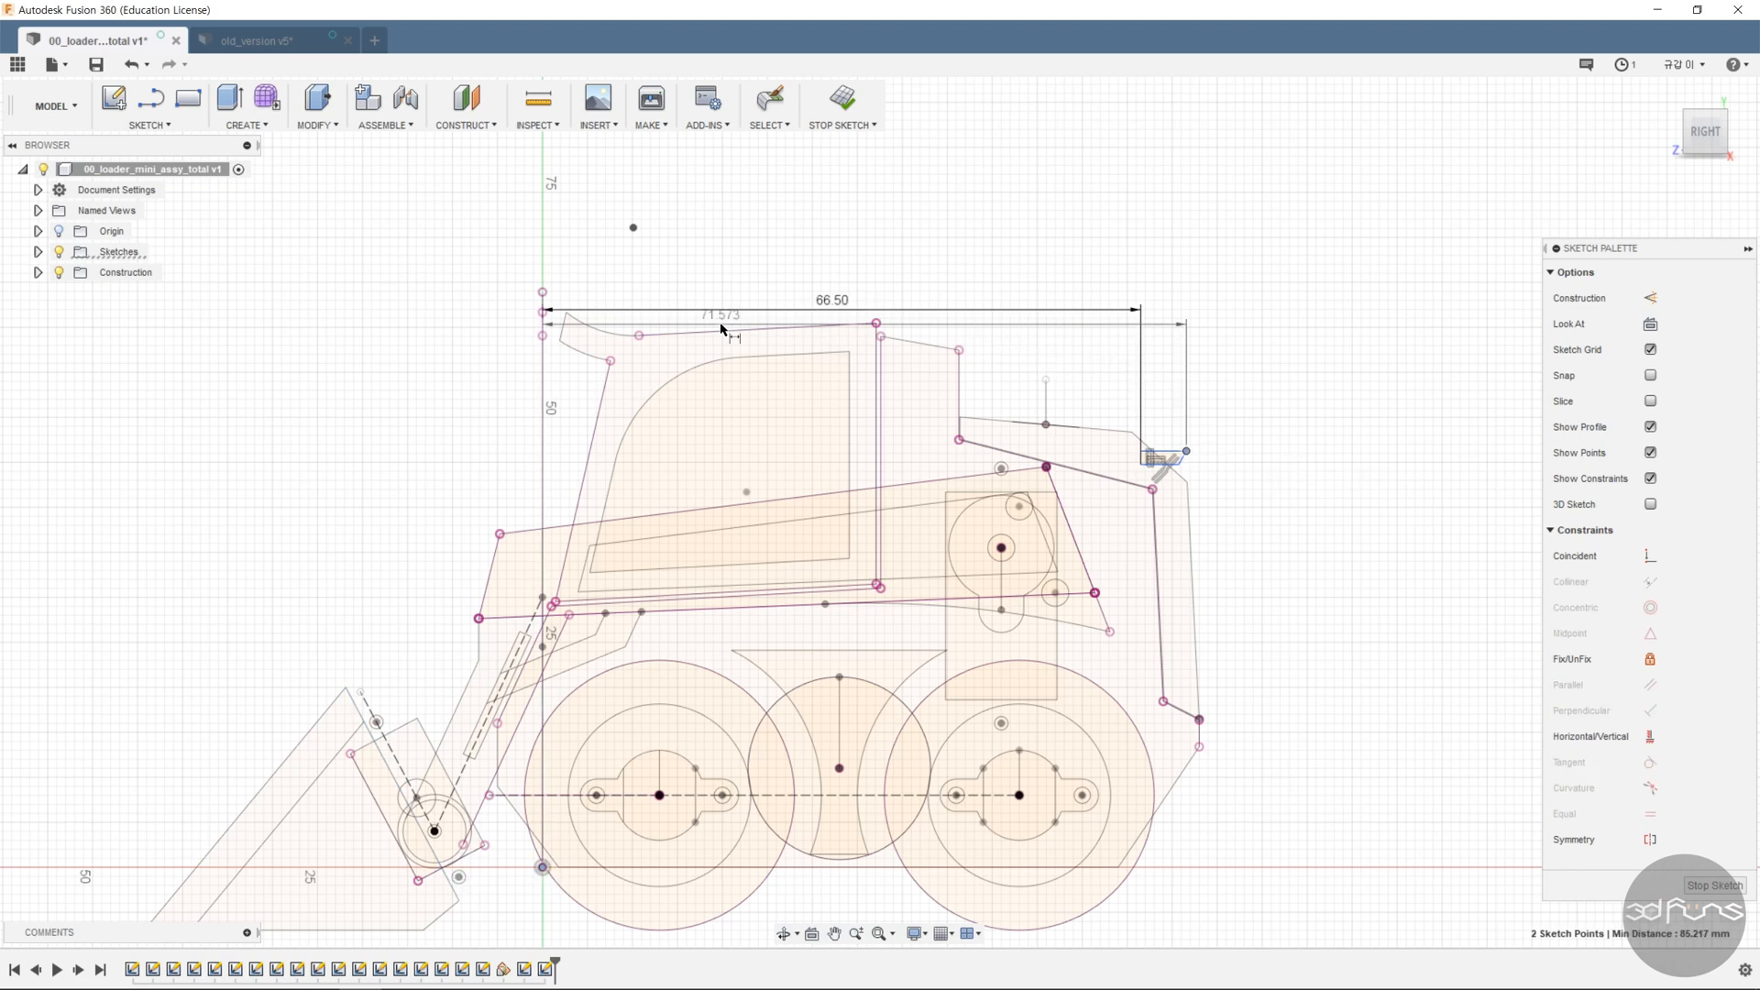
click(819, 272)
text(74.5)
key(Return)
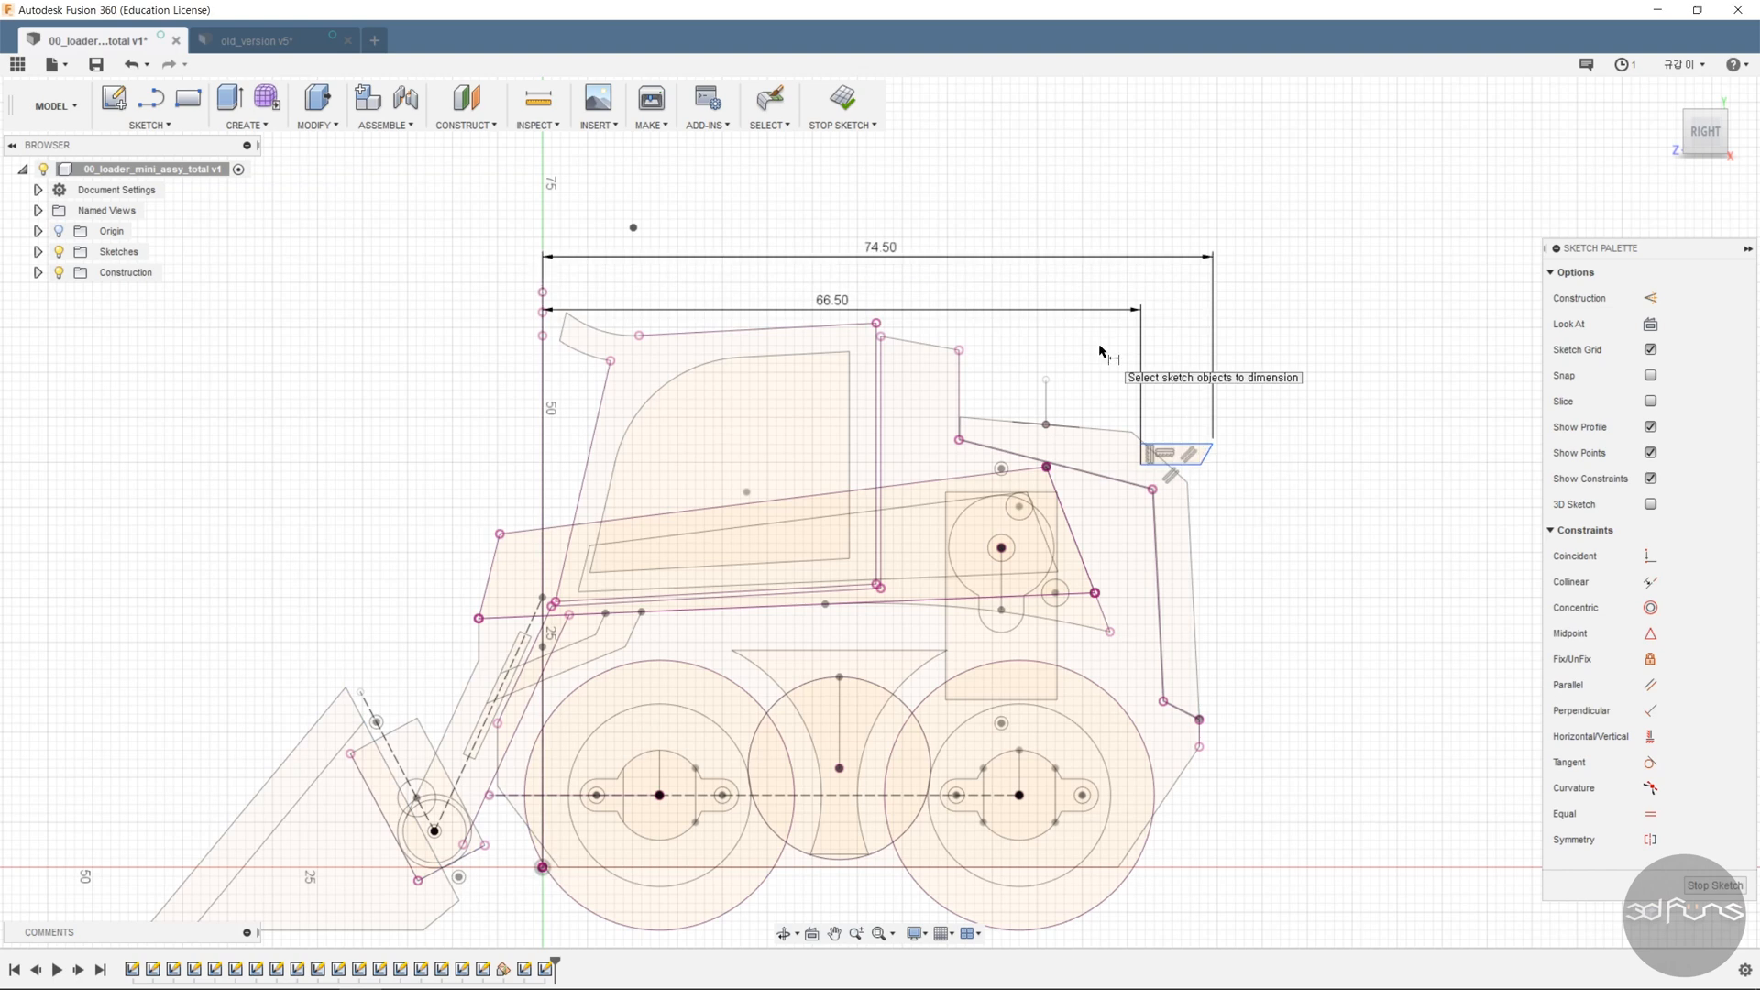
- Set the height of the profile's bottom edge above the loader body's base line to 44 mm
click(1185, 470)
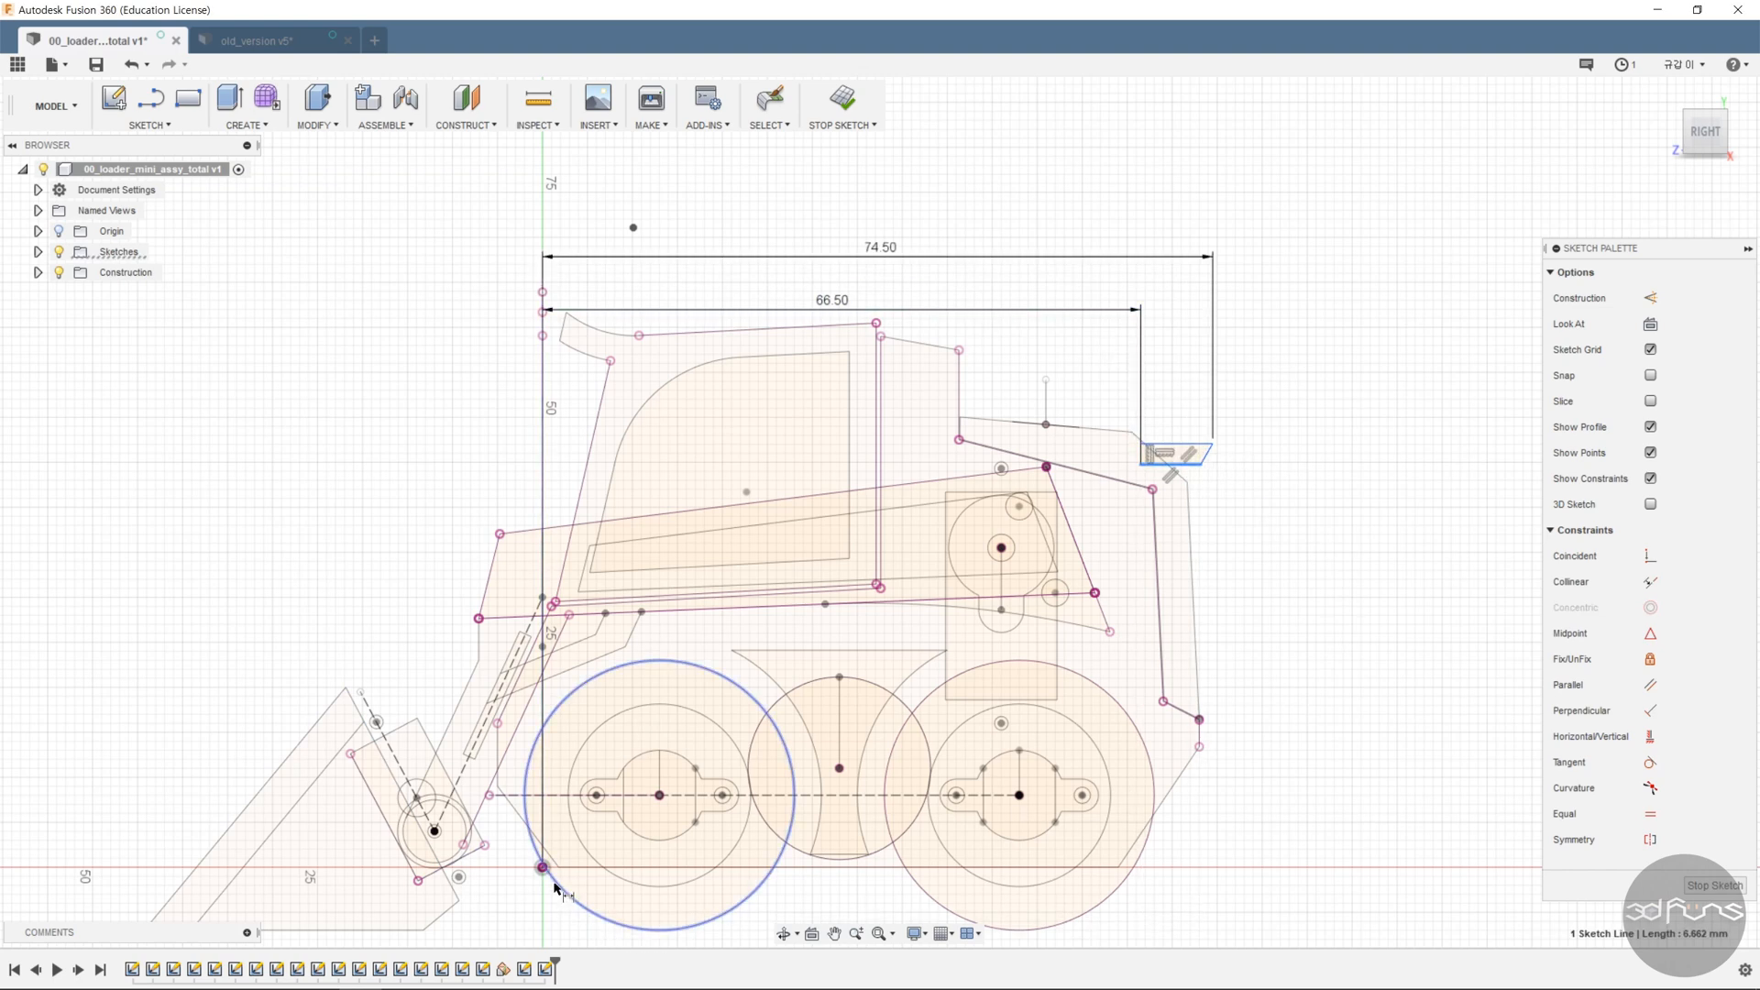
click(1120, 867)
click(1261, 653)
text(44)
key(Return)
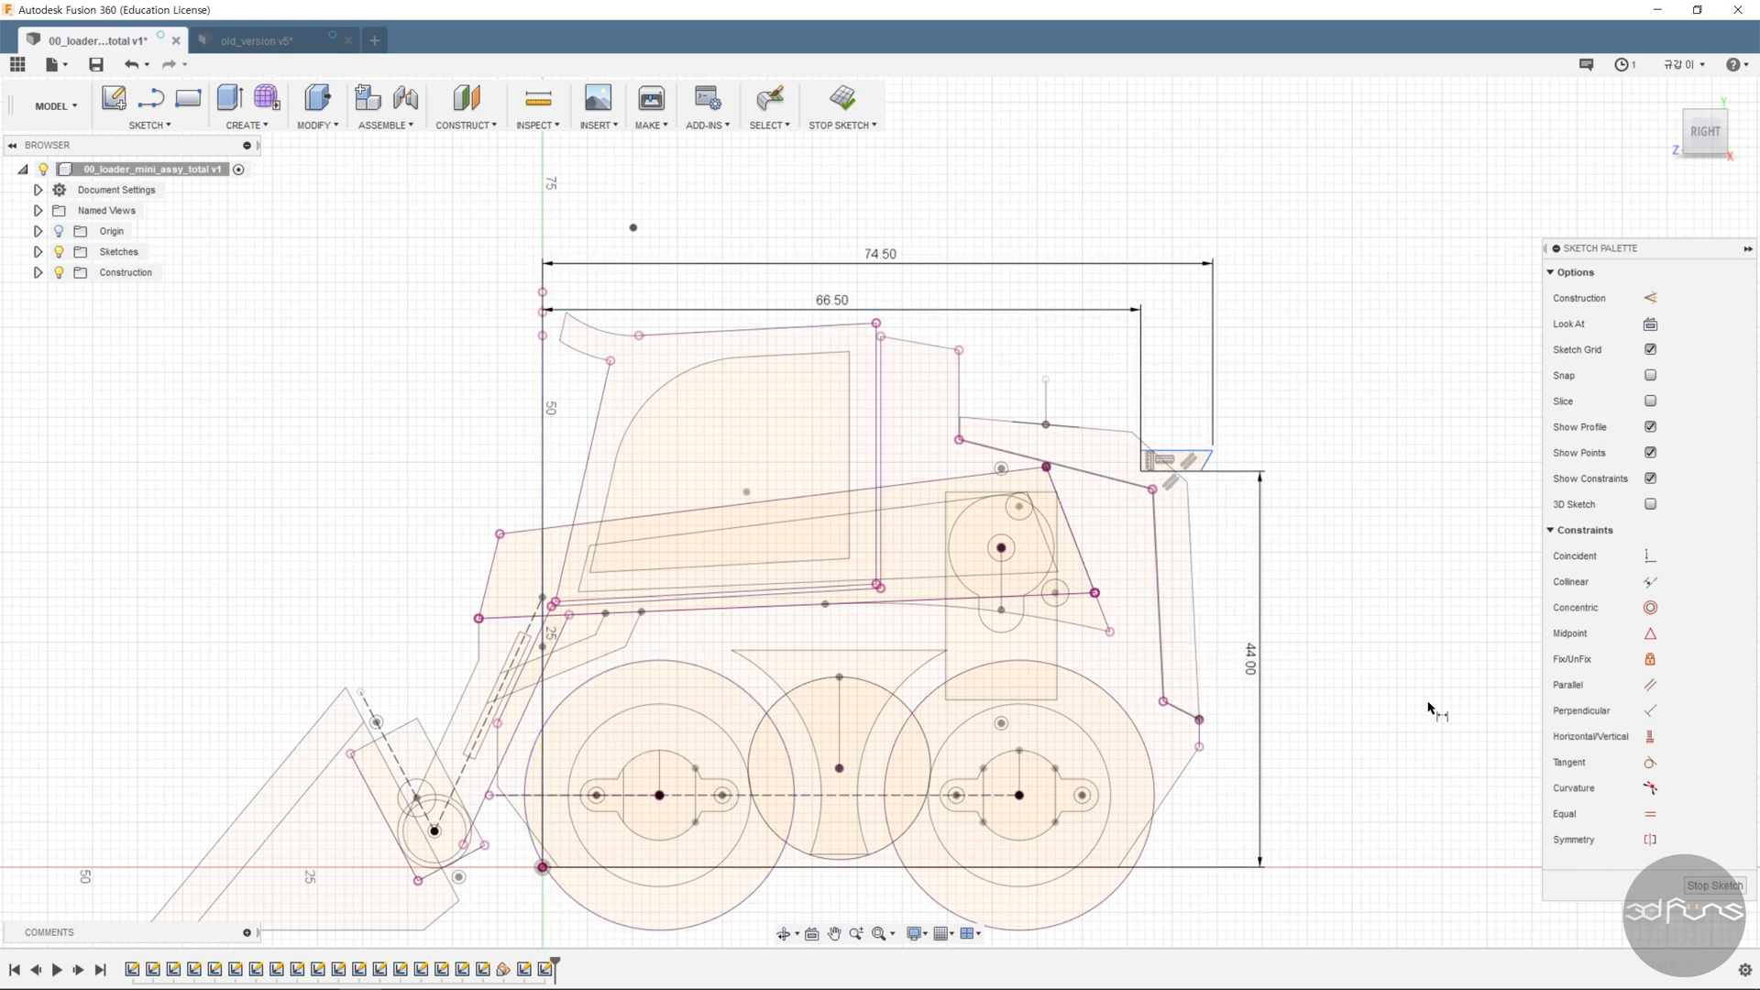
- Set the distance between the profile's top and bottom edges to 3 mm
scroll(1210, 501, up, 3)
click(1230, 452)
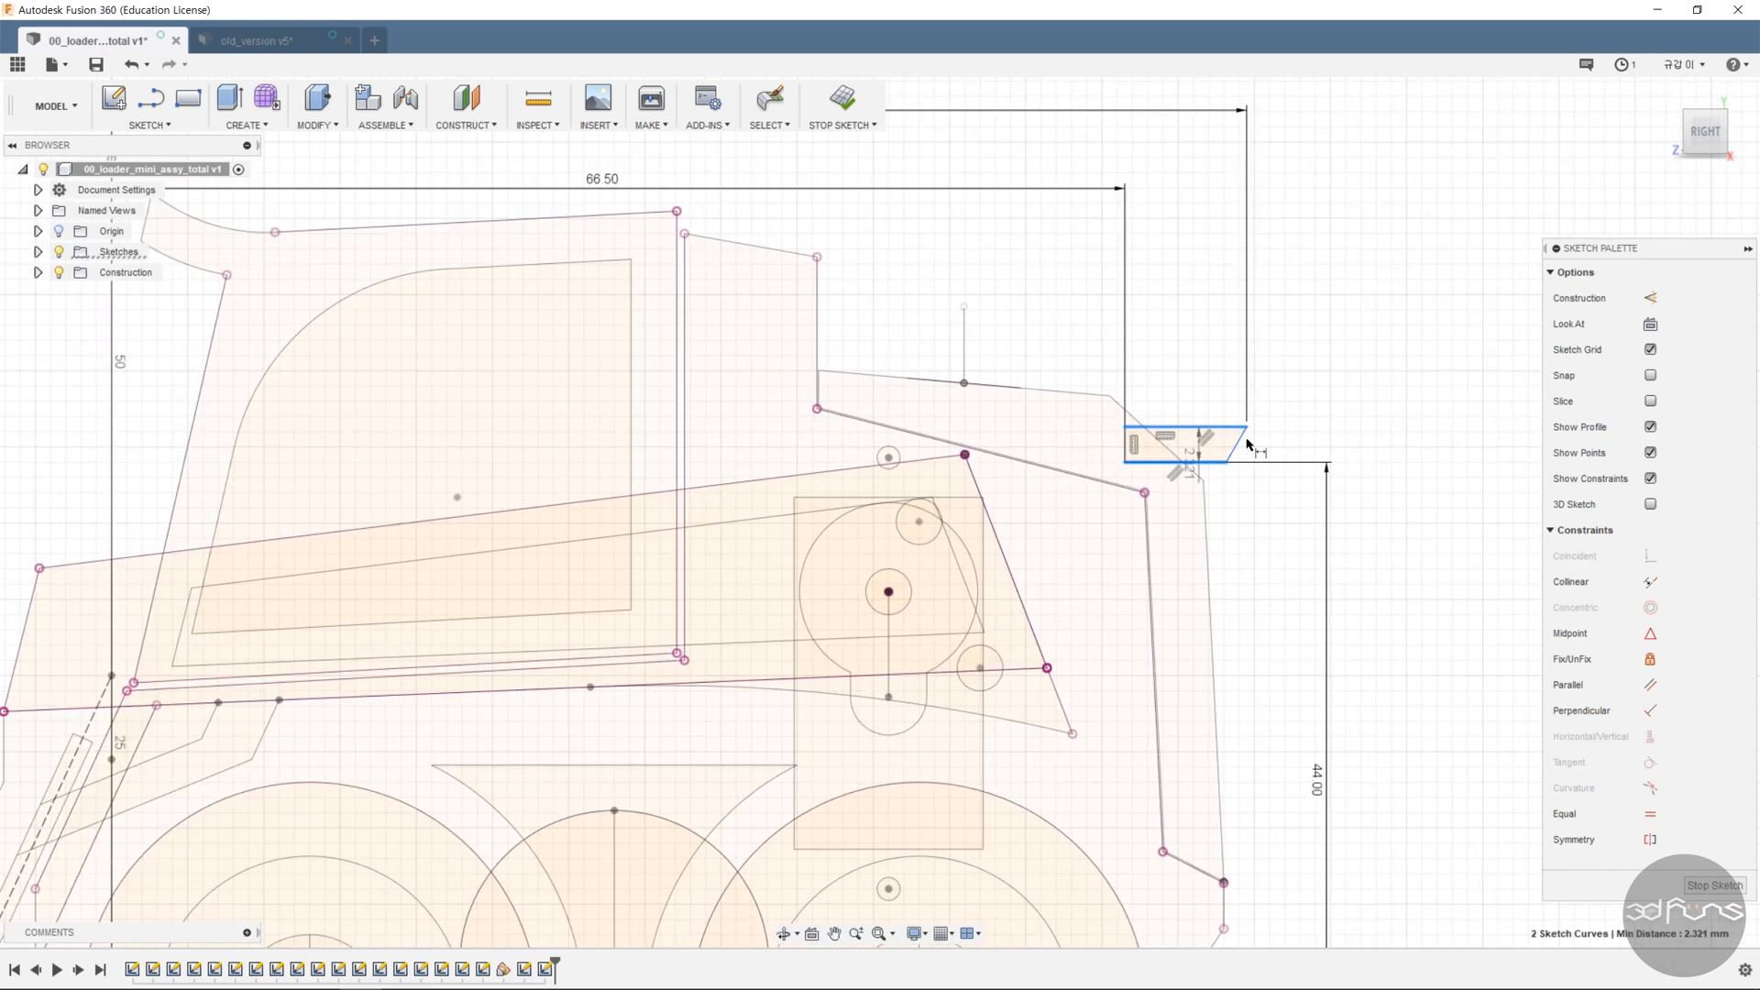
click(1327, 339)
text(3)
key(Return)
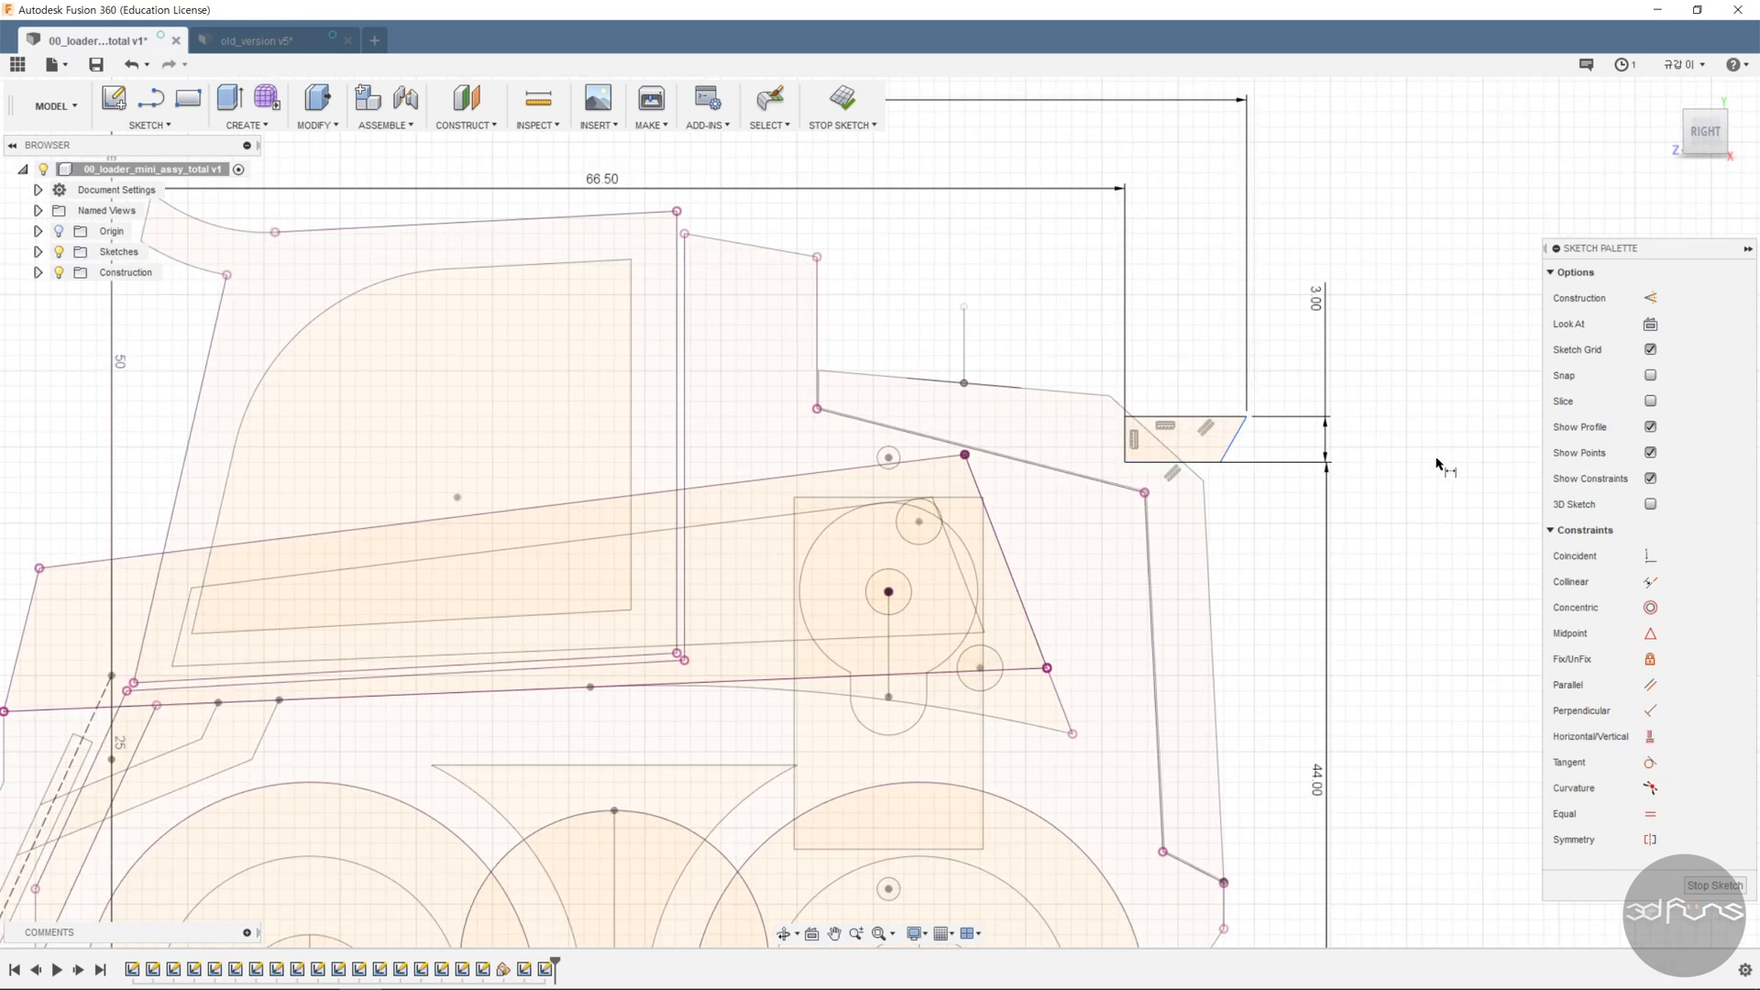
- Set the angle between the rear hood profile's top edge and slanted rear edge to 65° and finish the sketch
scroll(1224, 418, up, 3)
click(1219, 414)
shift+click(1241, 443)
click(1080, 529)
text(65)
key(Return)
scroll(1348, 605, down, 5)
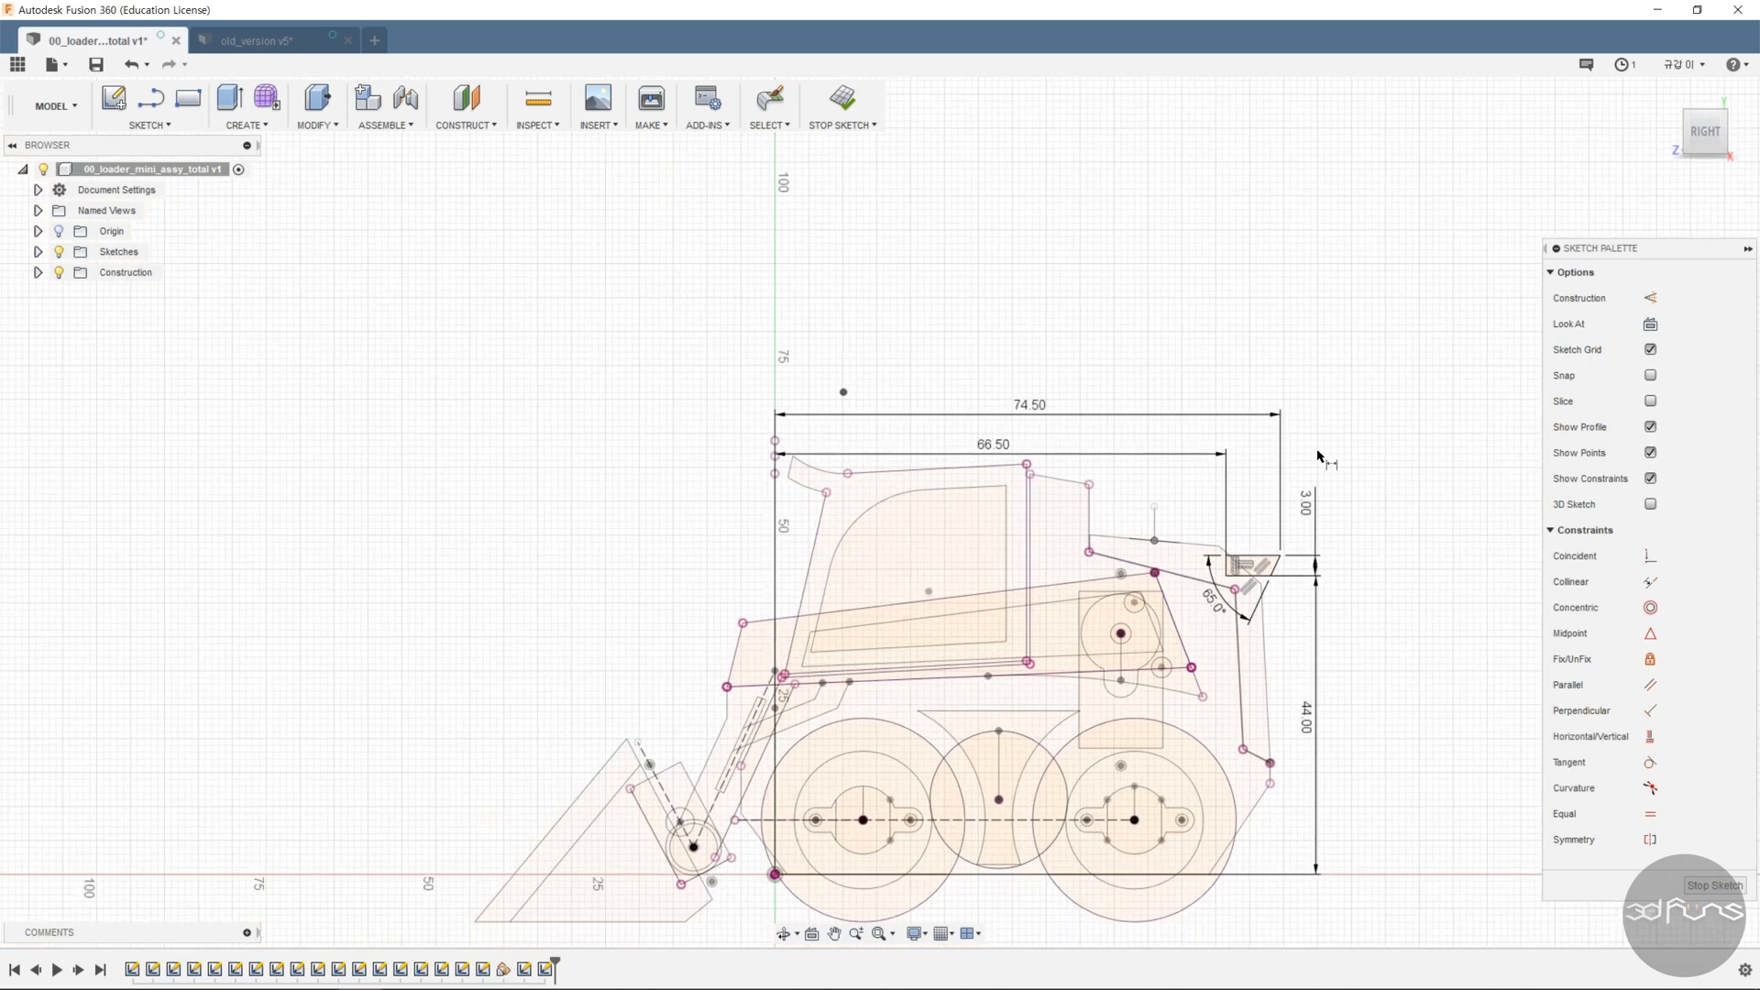
click(842, 99)
scroll(1421, 610, down, 3)
mouse_move(1423, 613)
shift+middle_down()
mouse_move(1289, 456)
mouse_move(1304, 490)
shift+middle_up()
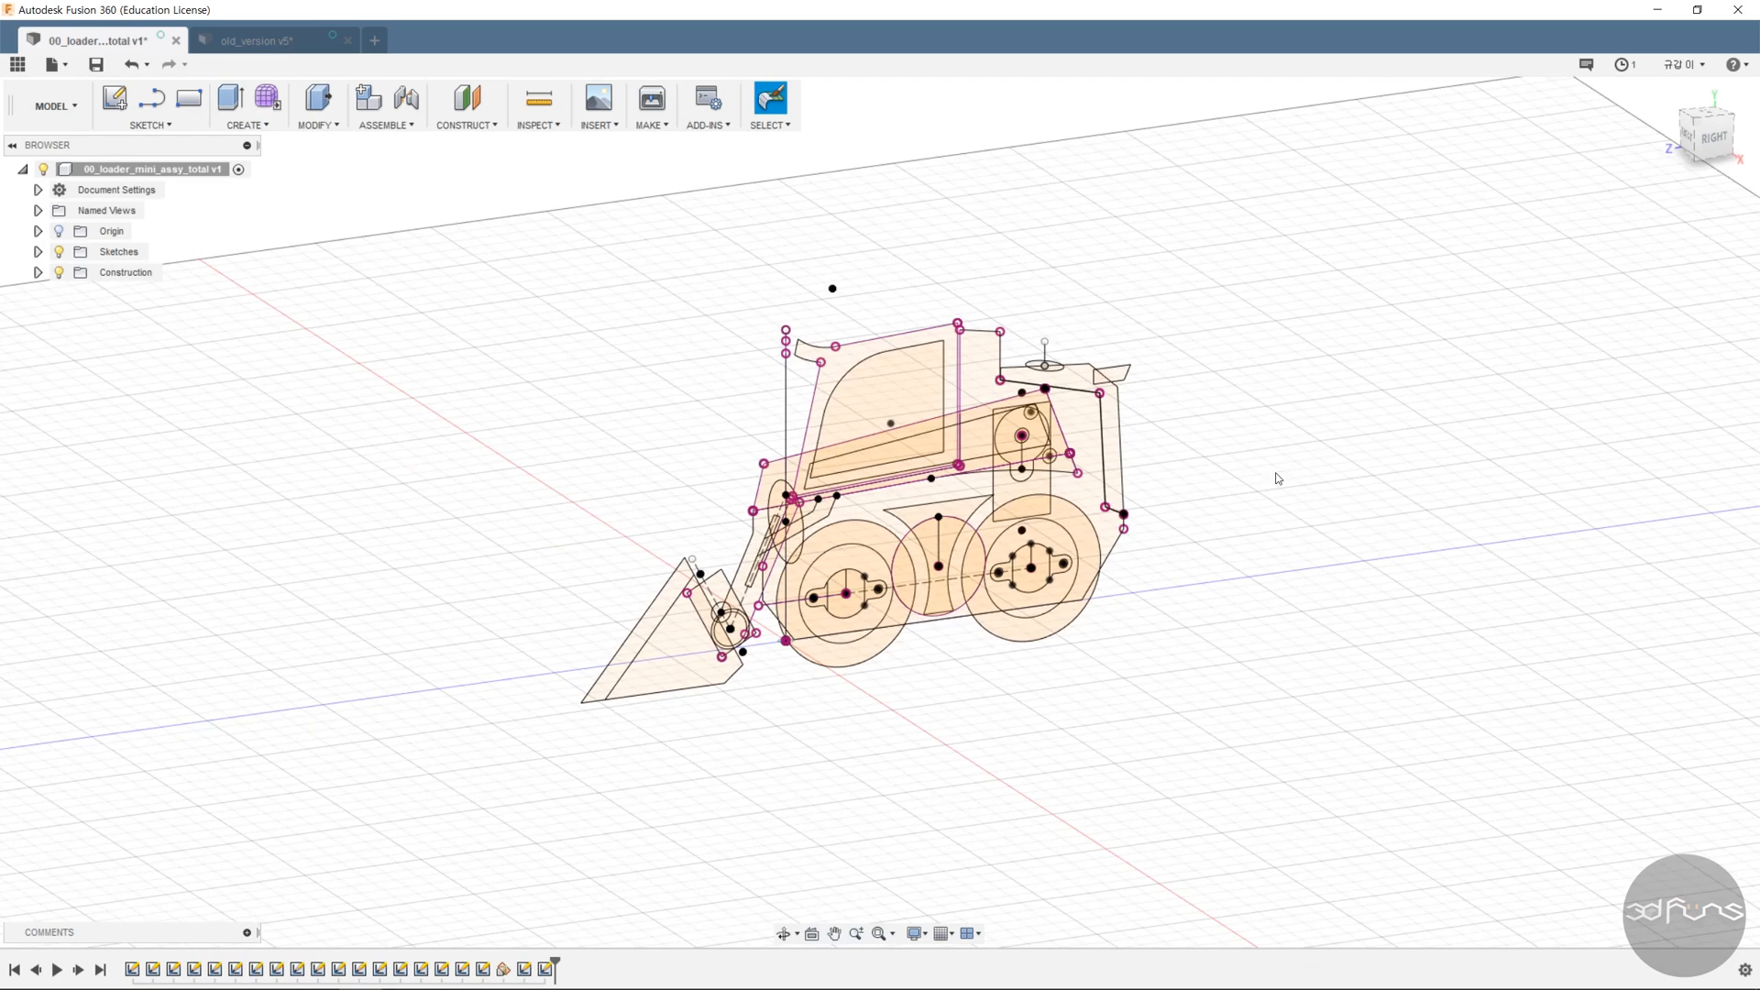
- Start a new sketch on the loader's side plane and draw a circle about 4 mm in diameter just behind the cab's upper rear
click(150, 124)
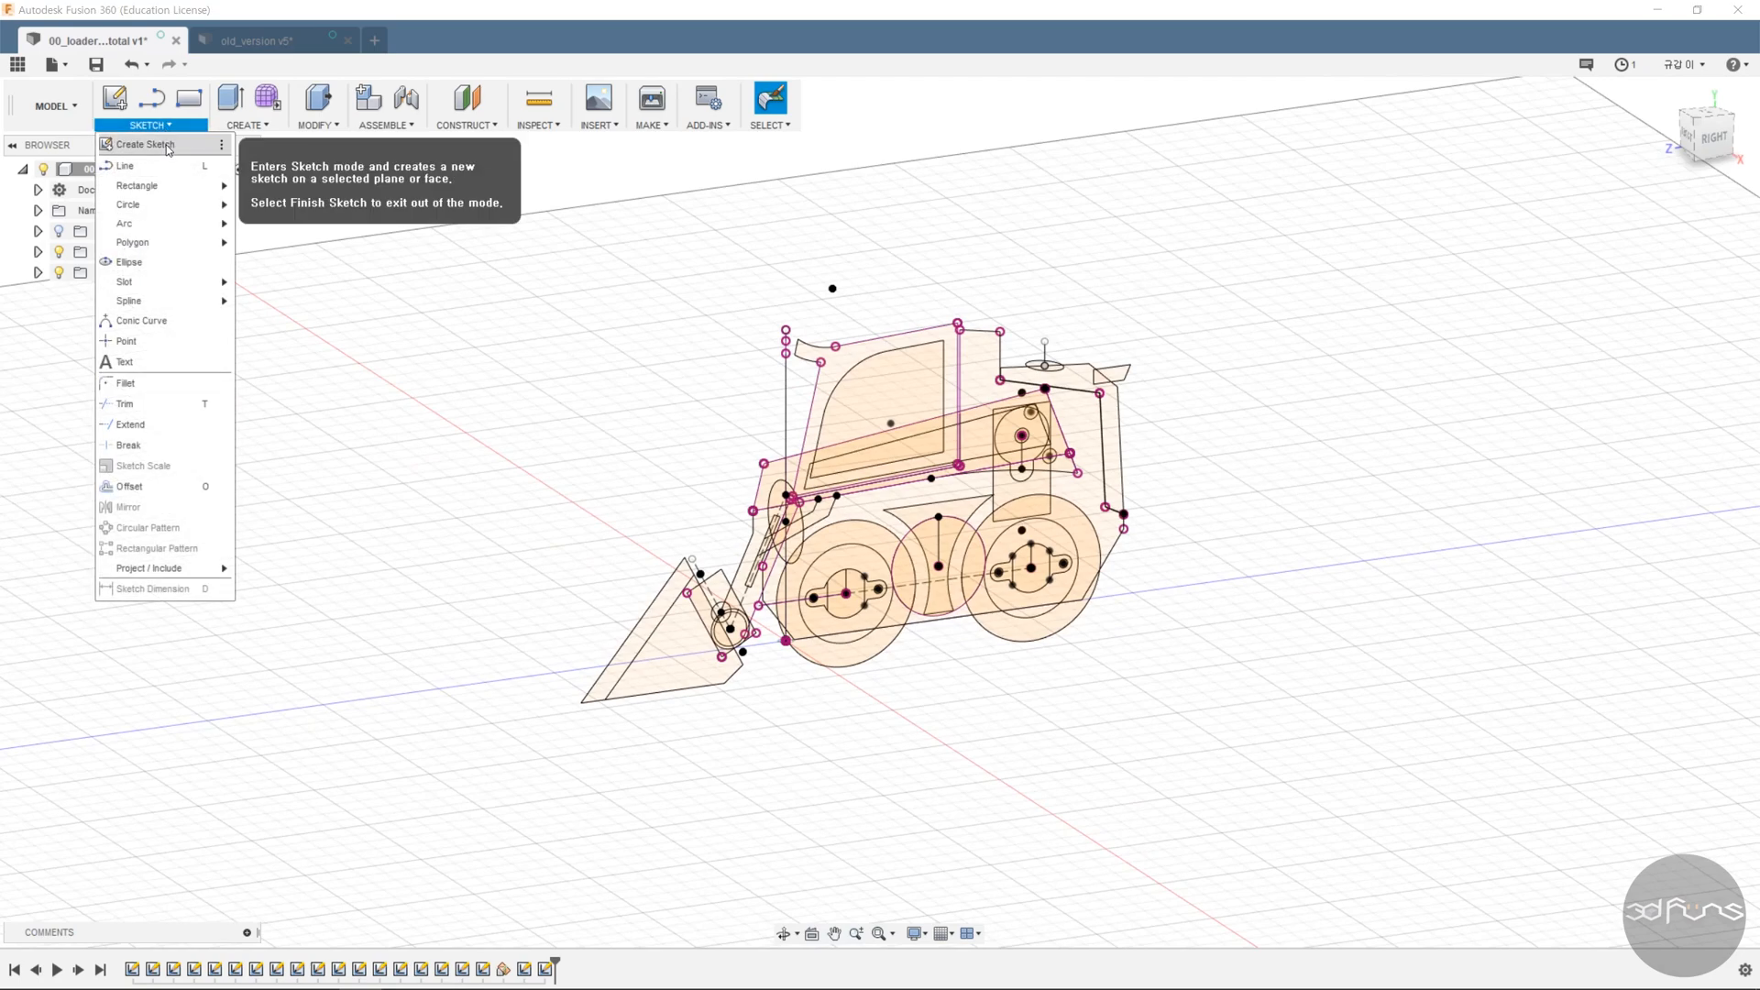
click(167, 145)
click(806, 632)
scroll(823, 669, up, 5)
scroll(807, 654, down, 4)
key(c)
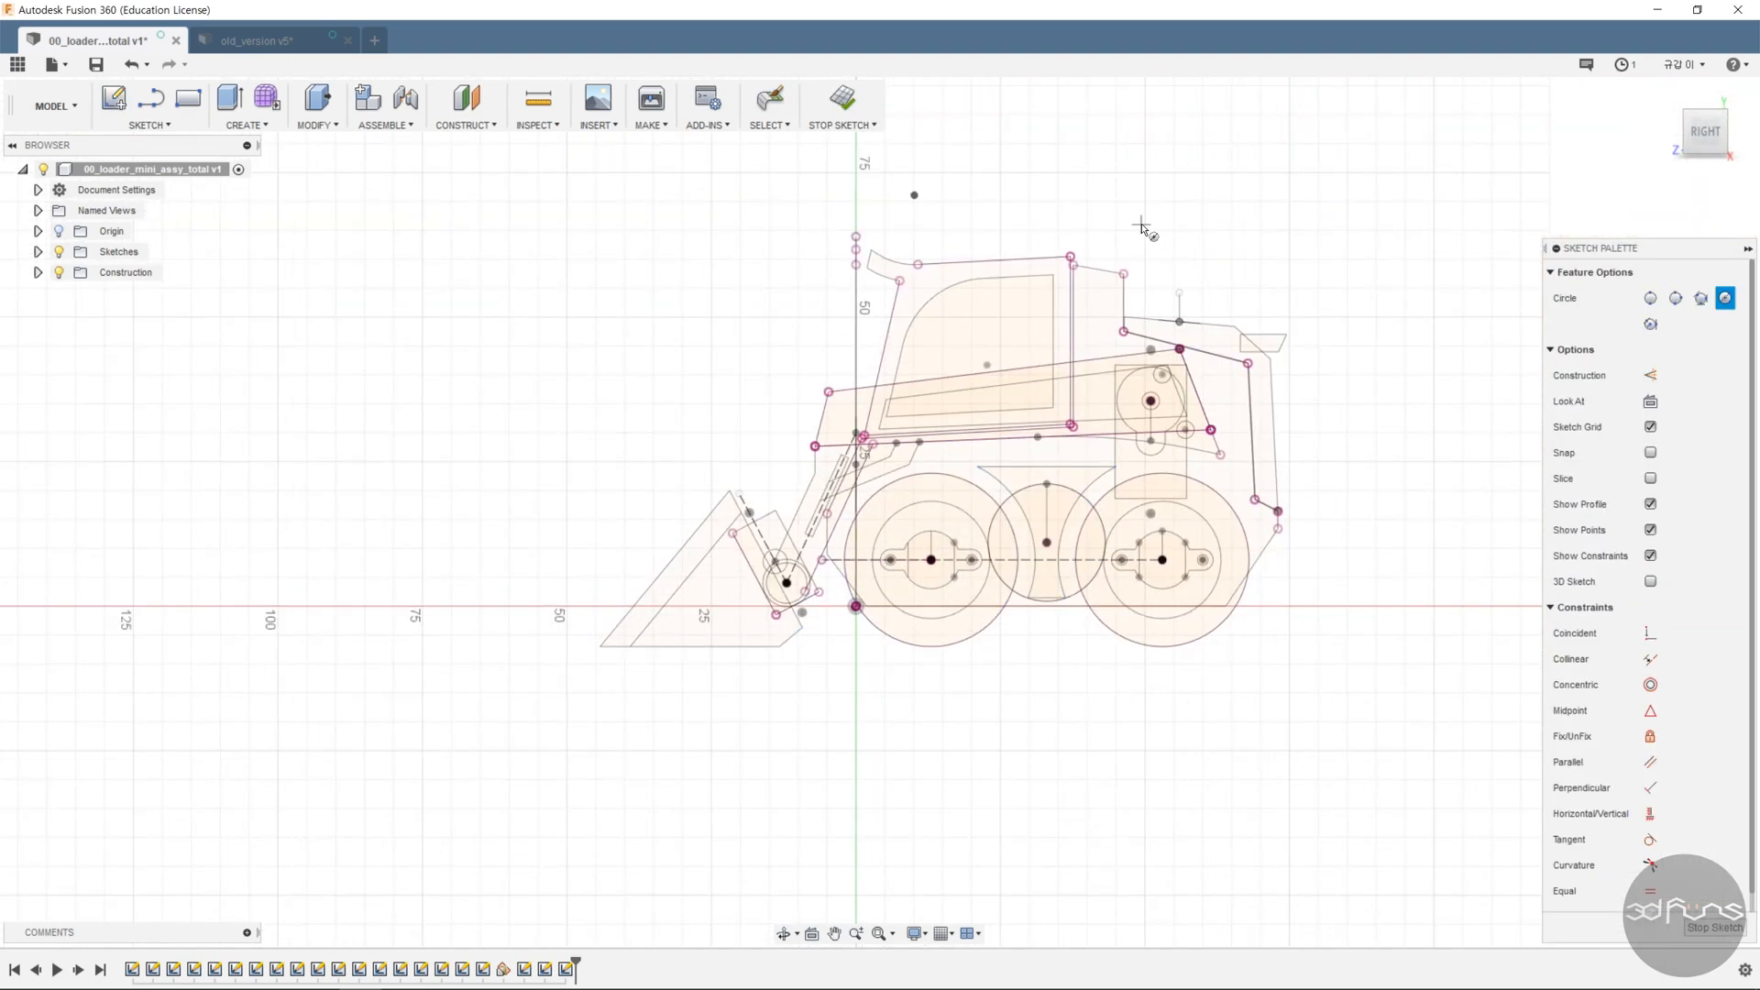
scroll(1119, 293, up, 4)
click(1133, 330)
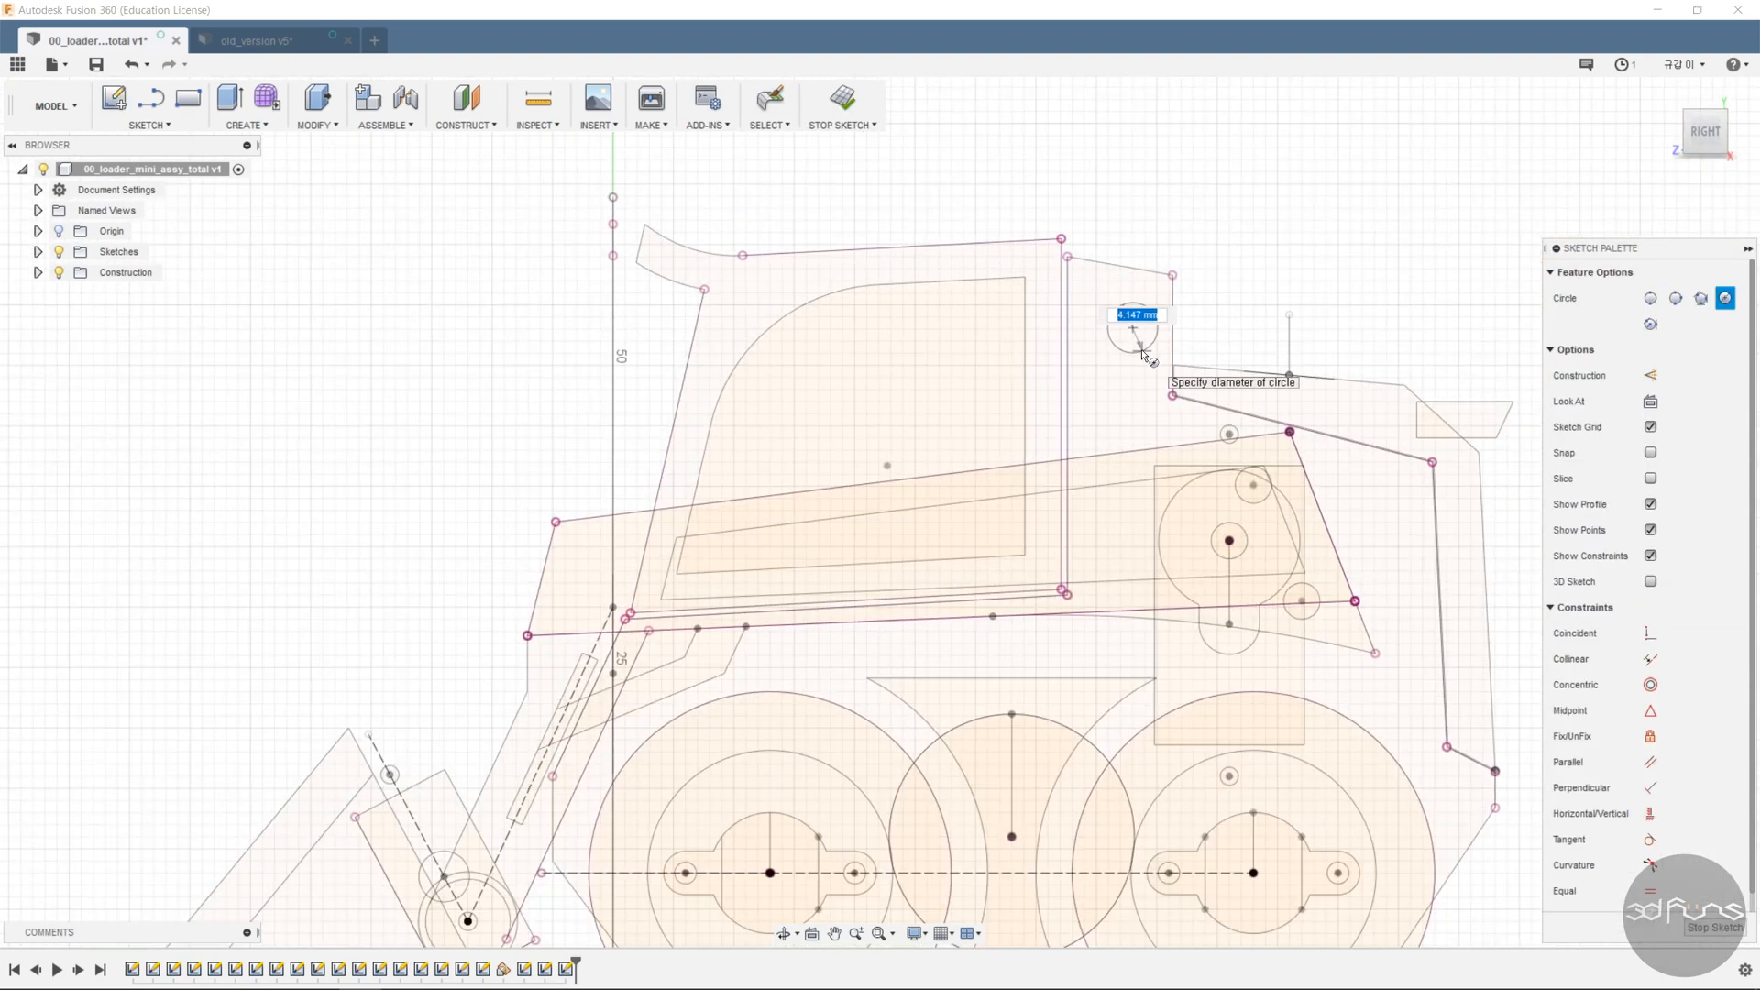
click(1150, 347)
- Draw one circle behind the loader's lower rear corner and another about 6.5 mm in diameter above the bucket linkage
scroll(1375, 595, down, 3)
scroll(1375, 596, up, 3)
click(1363, 583)
click(1393, 616)
scroll(1393, 616, down, 3)
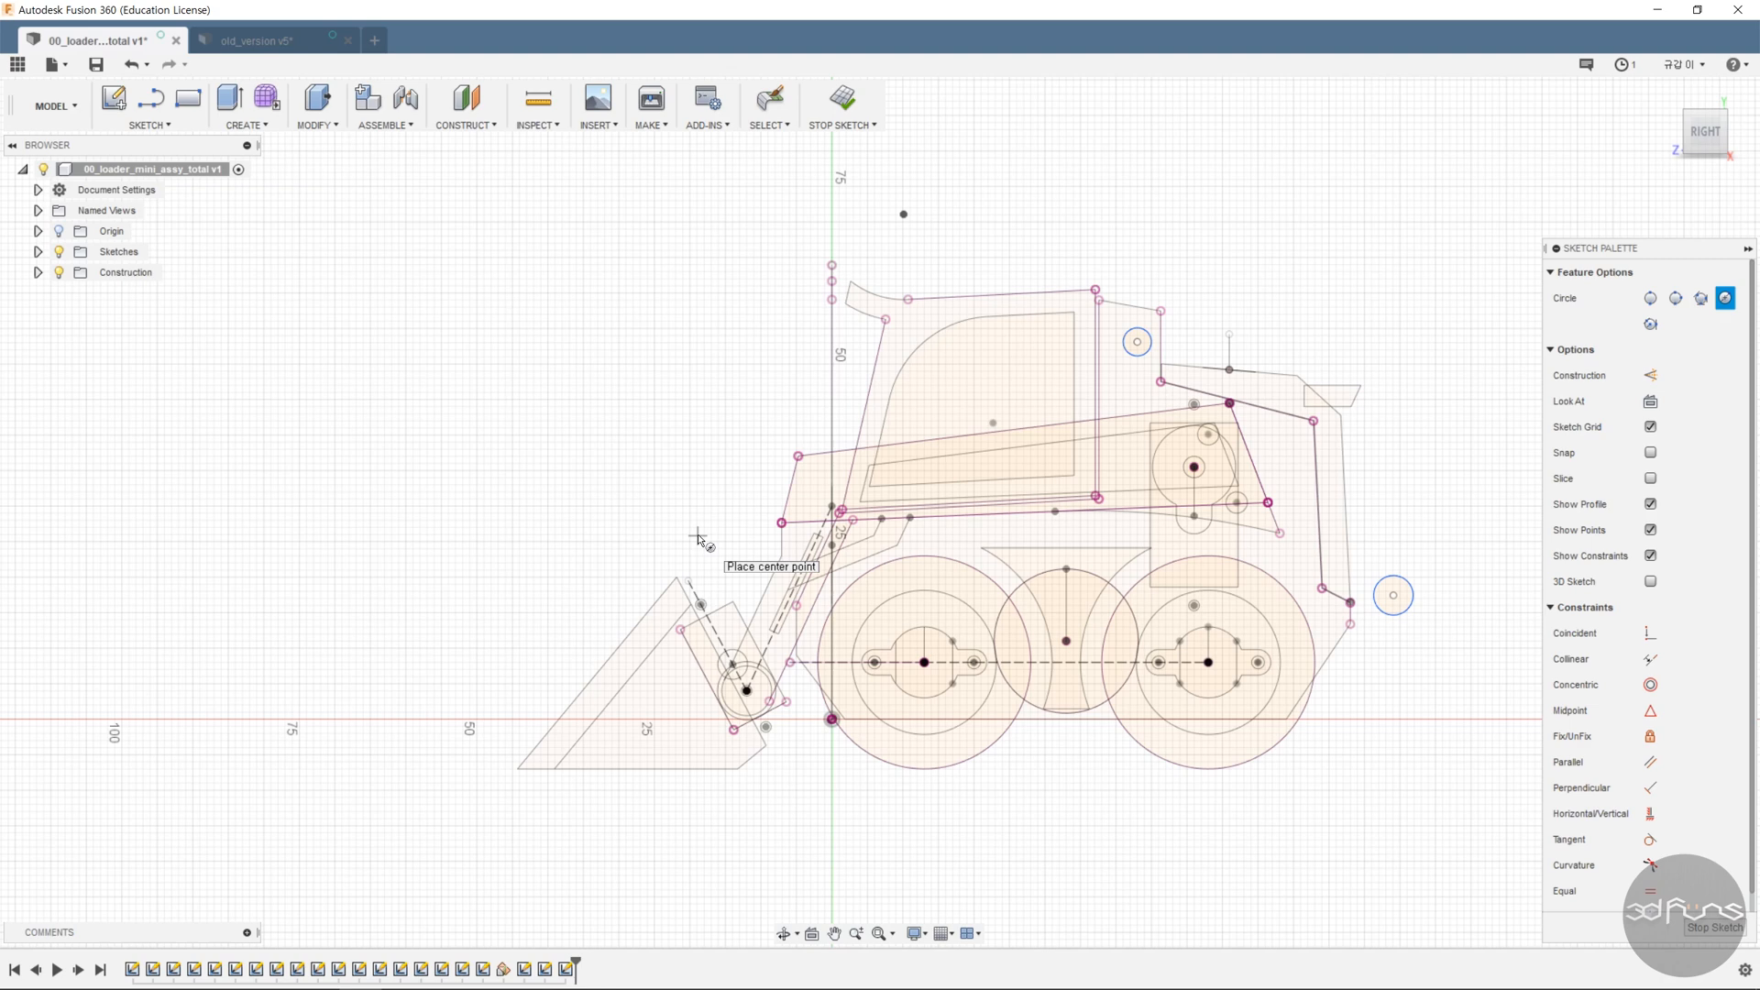
click(736, 545)
click(753, 562)
key(Escape)
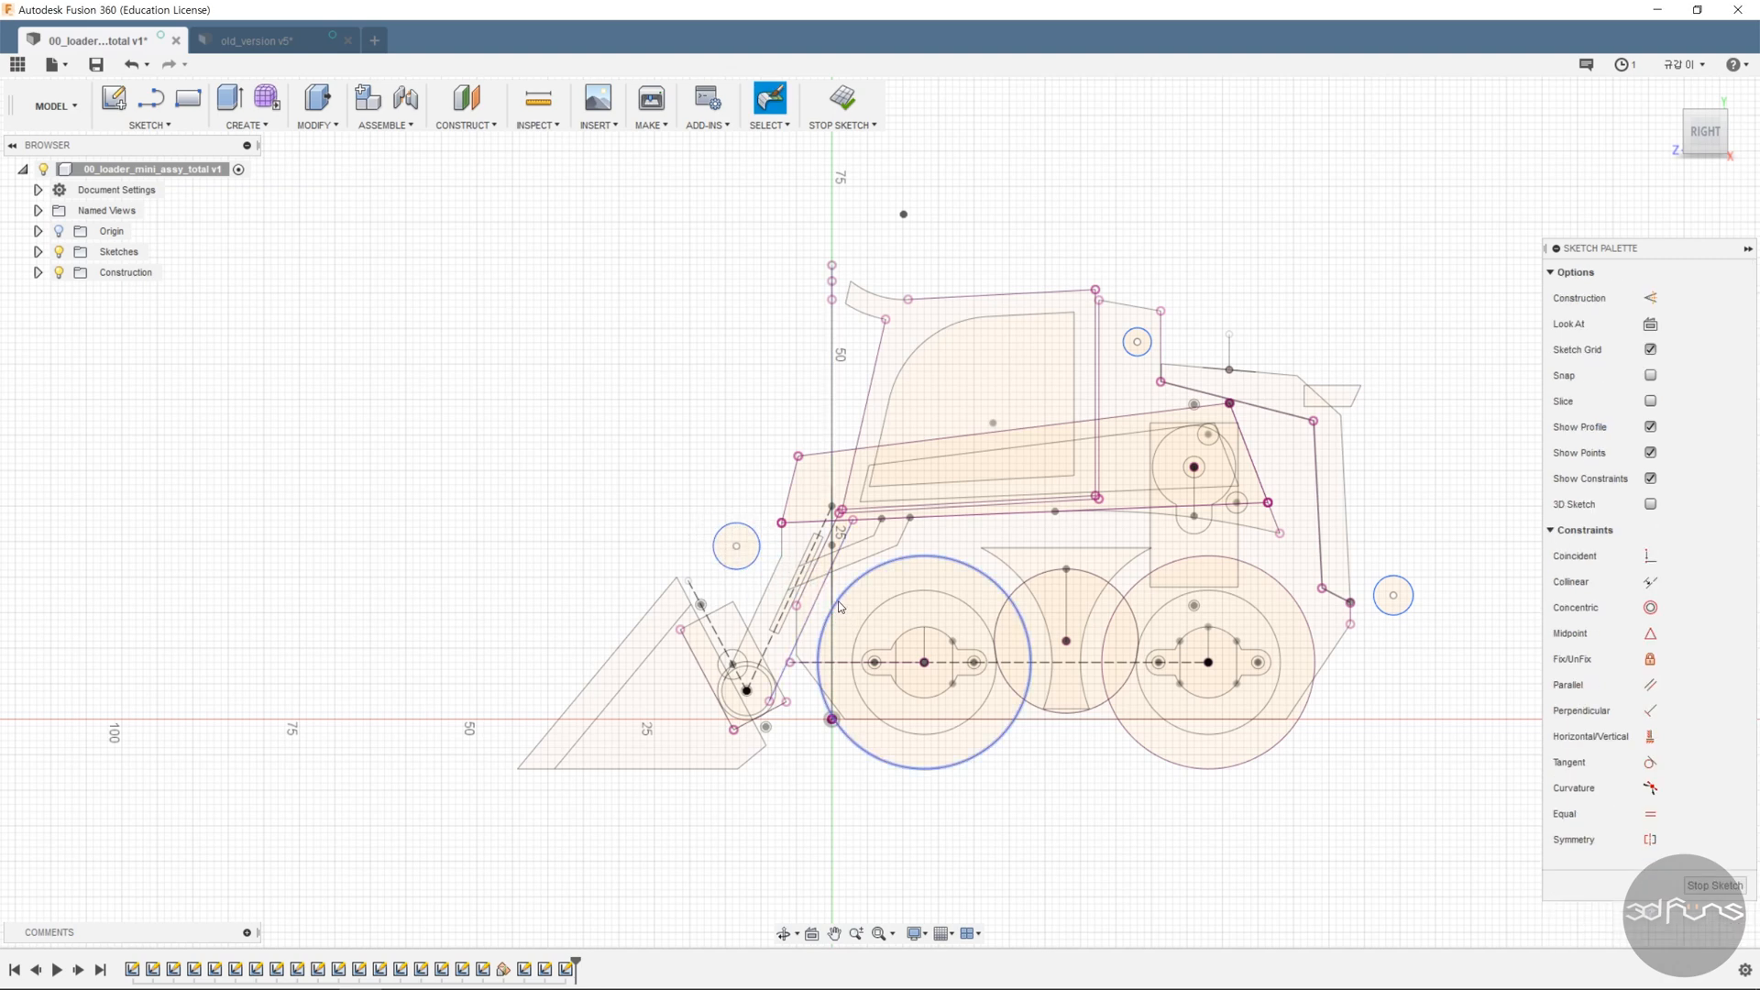
- Set the rear circle's diameter to 4 mm and make the cab-rear and front circles equal to it
key(d)
click(1407, 581)
click(1438, 550)
key(Return)
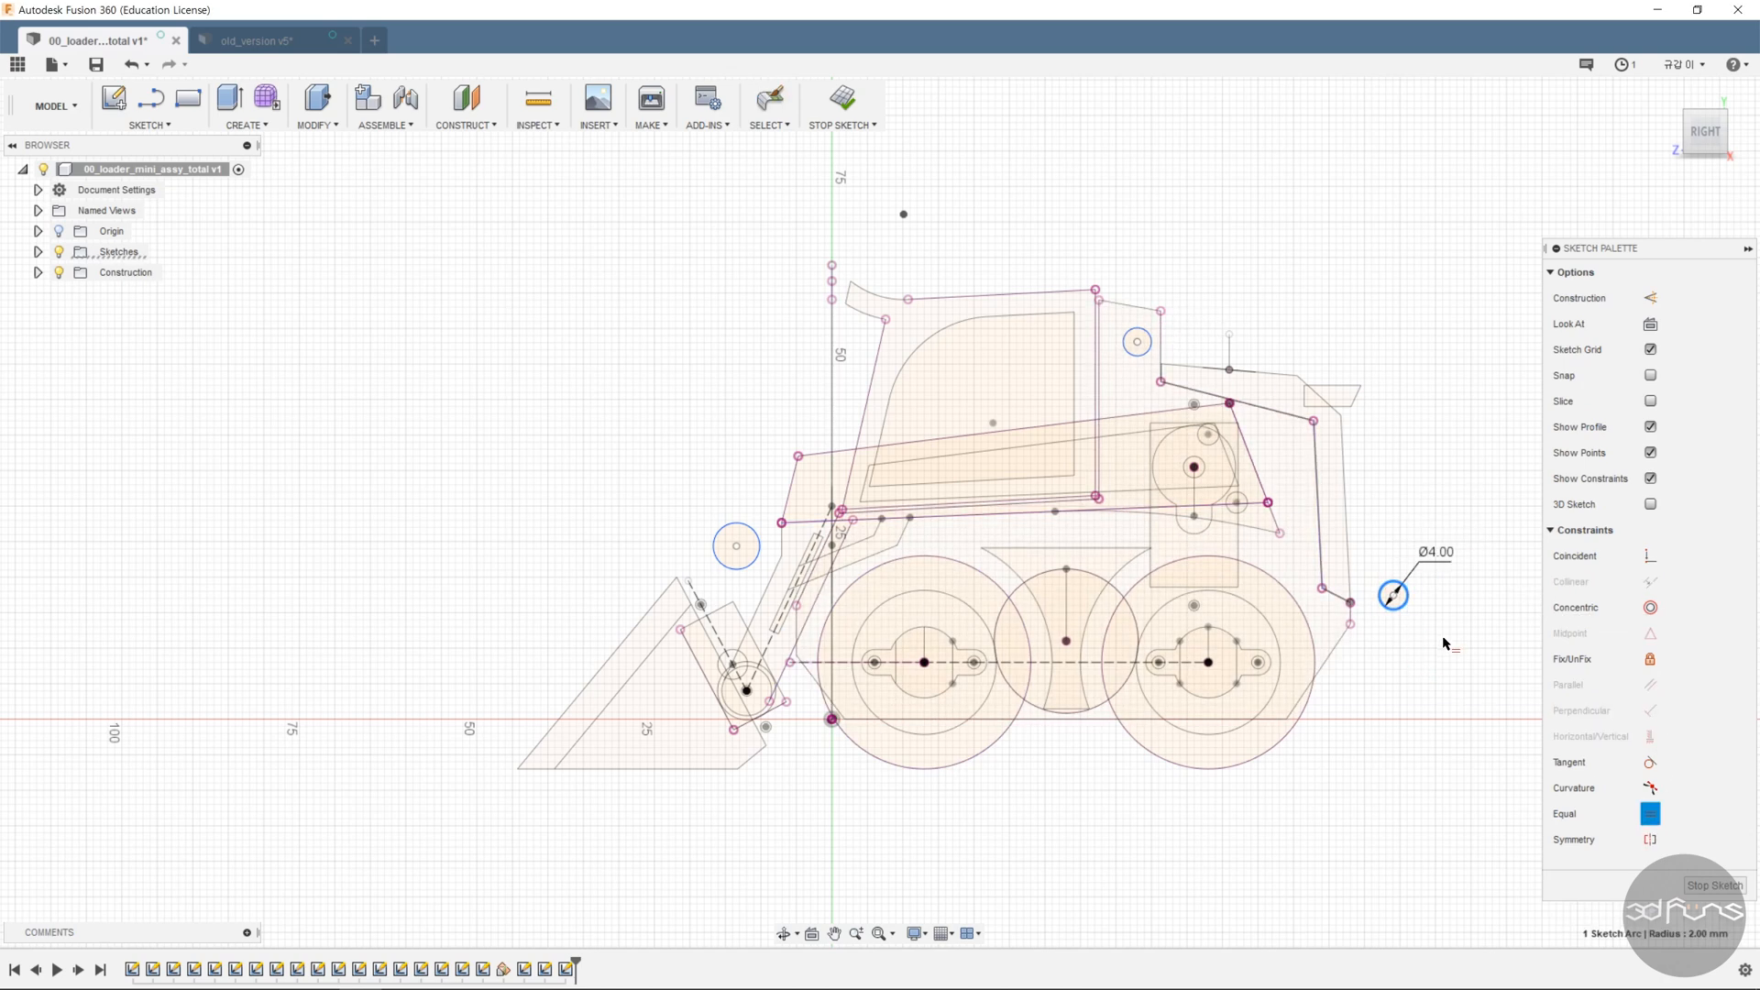
click(1144, 356)
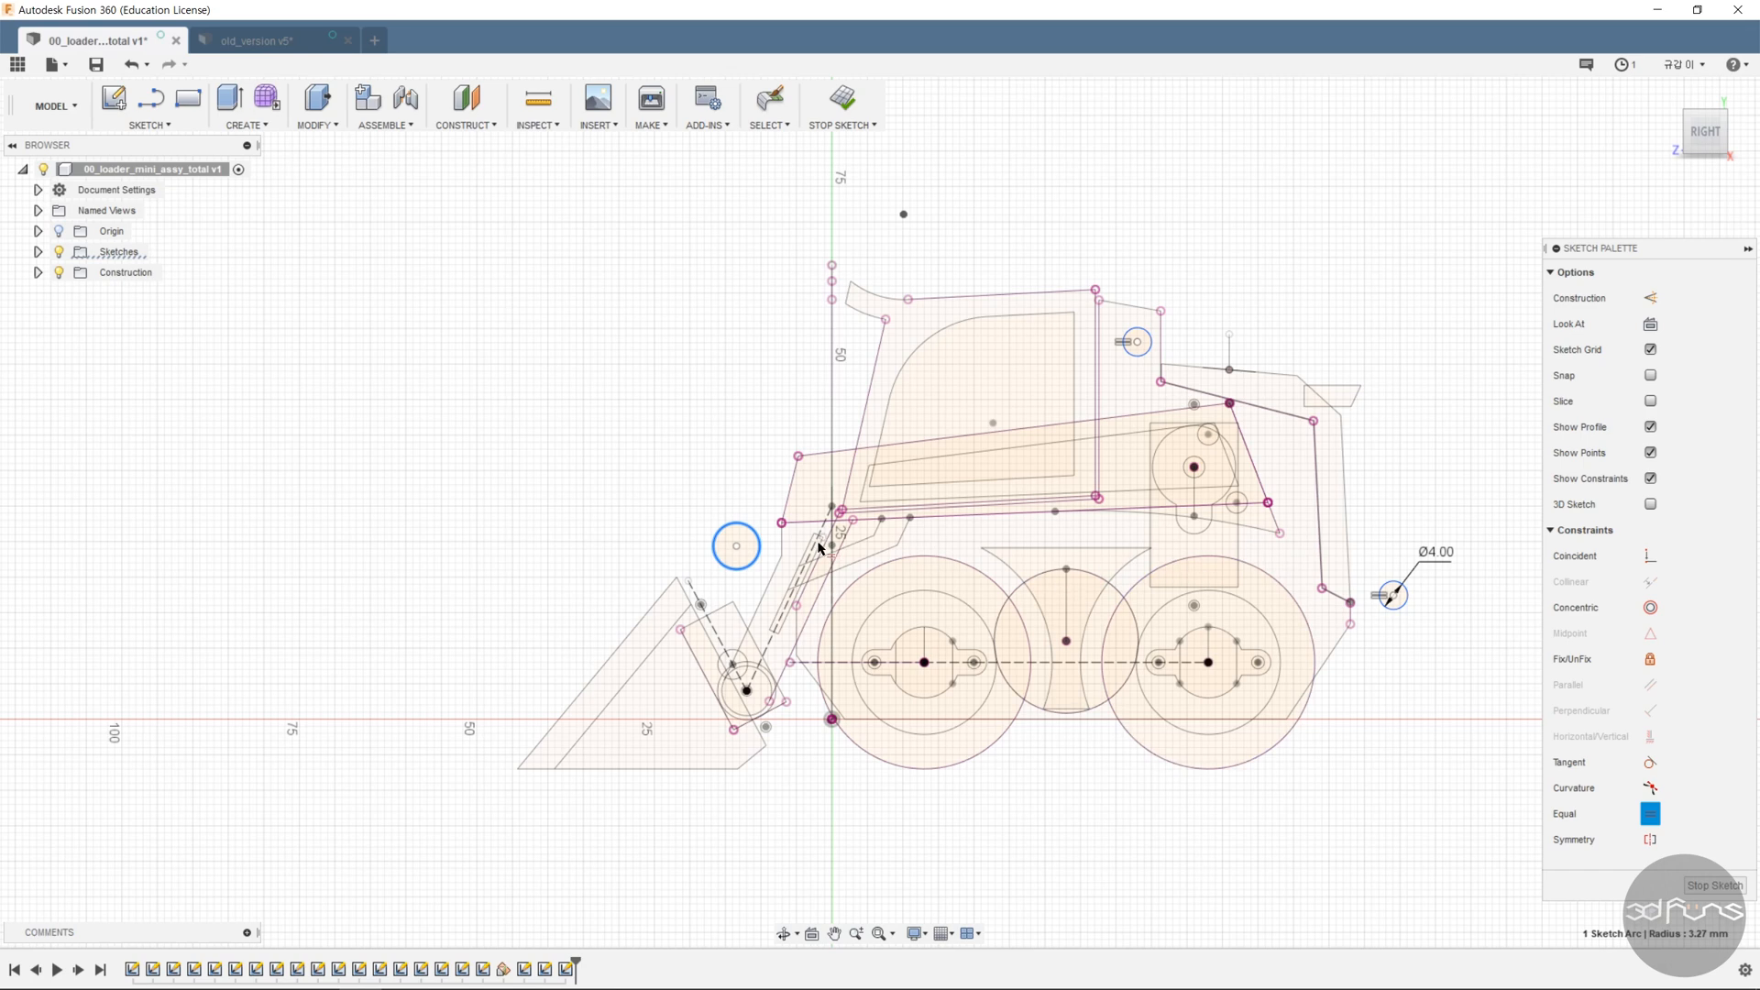
click(1146, 352)
click(721, 532)
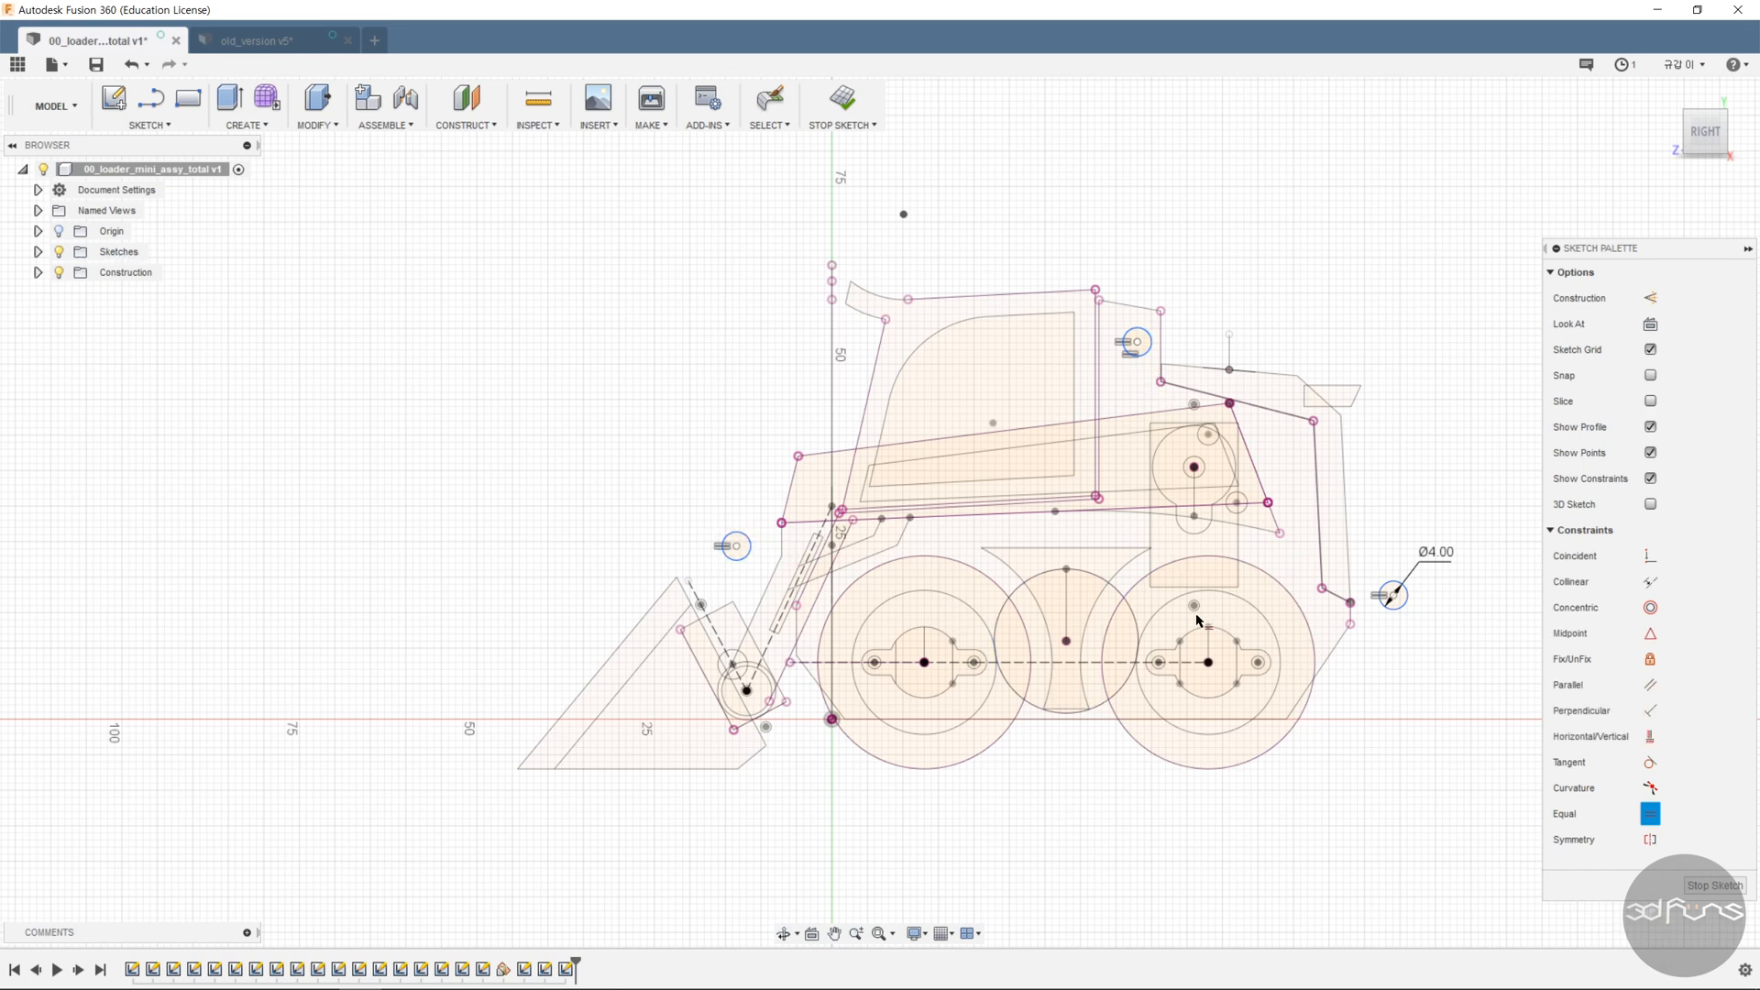
- Set the height of the rear circle's centre above the origin to 10 mm
key(d)
click(1392, 596)
click(831, 719)
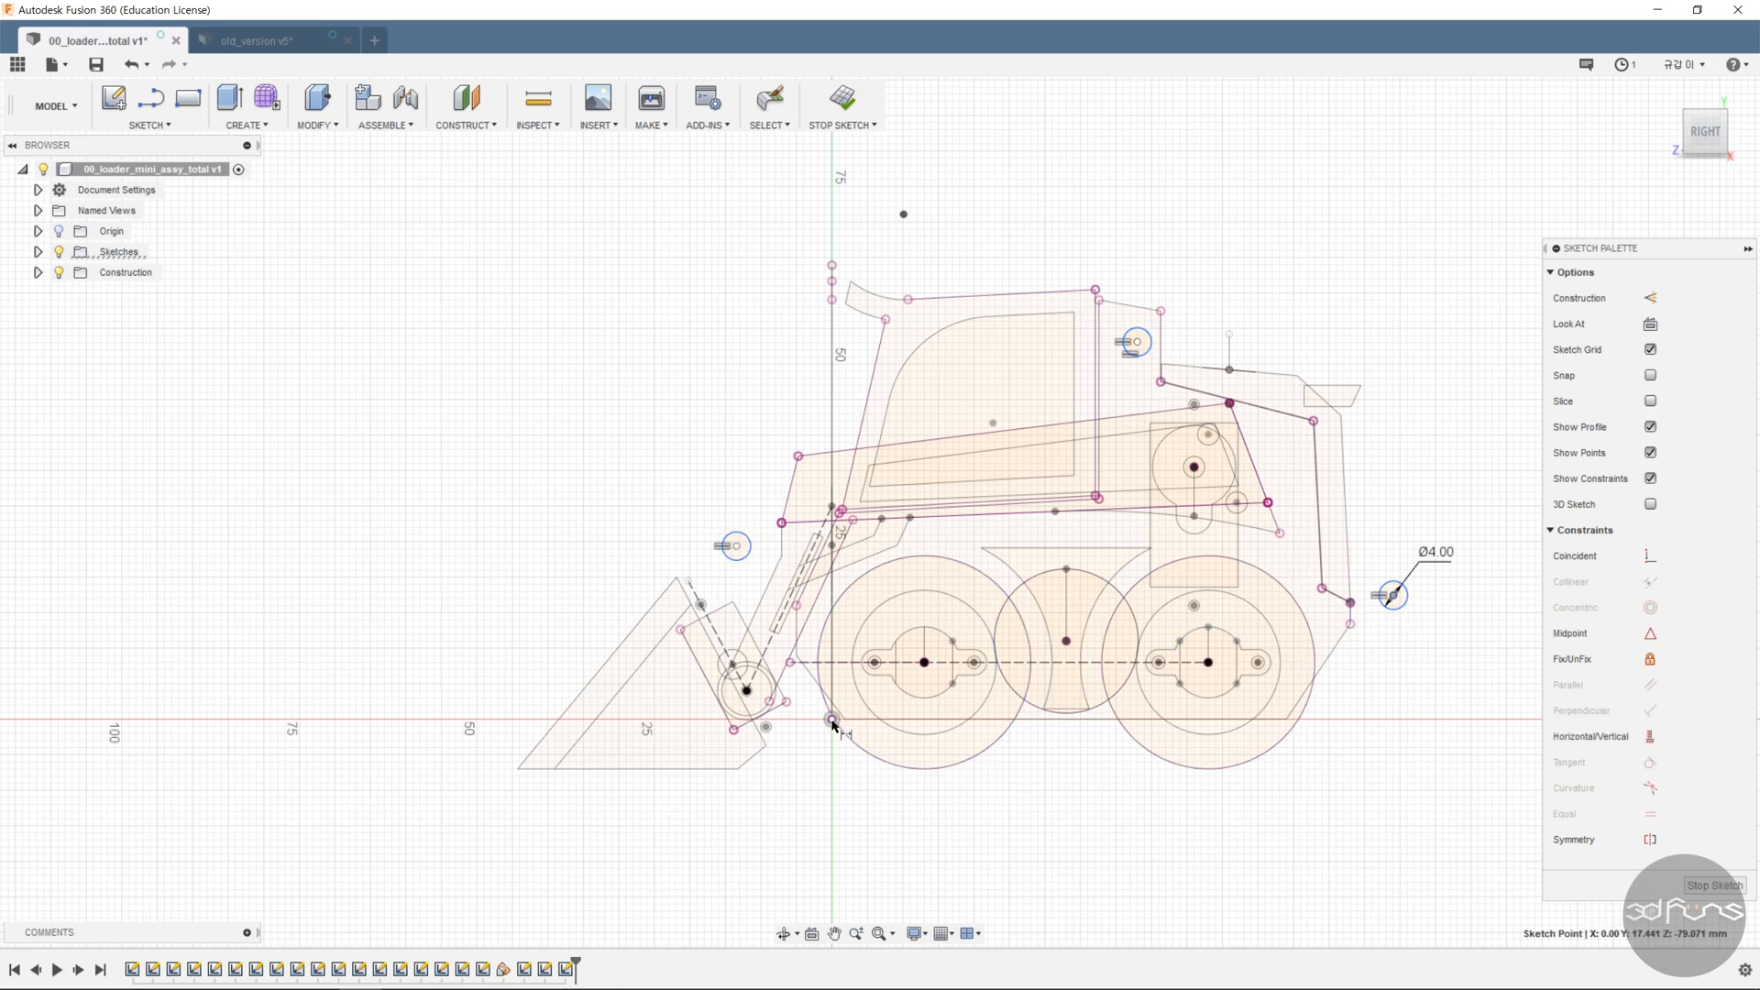
click(1443, 664)
key(Return)
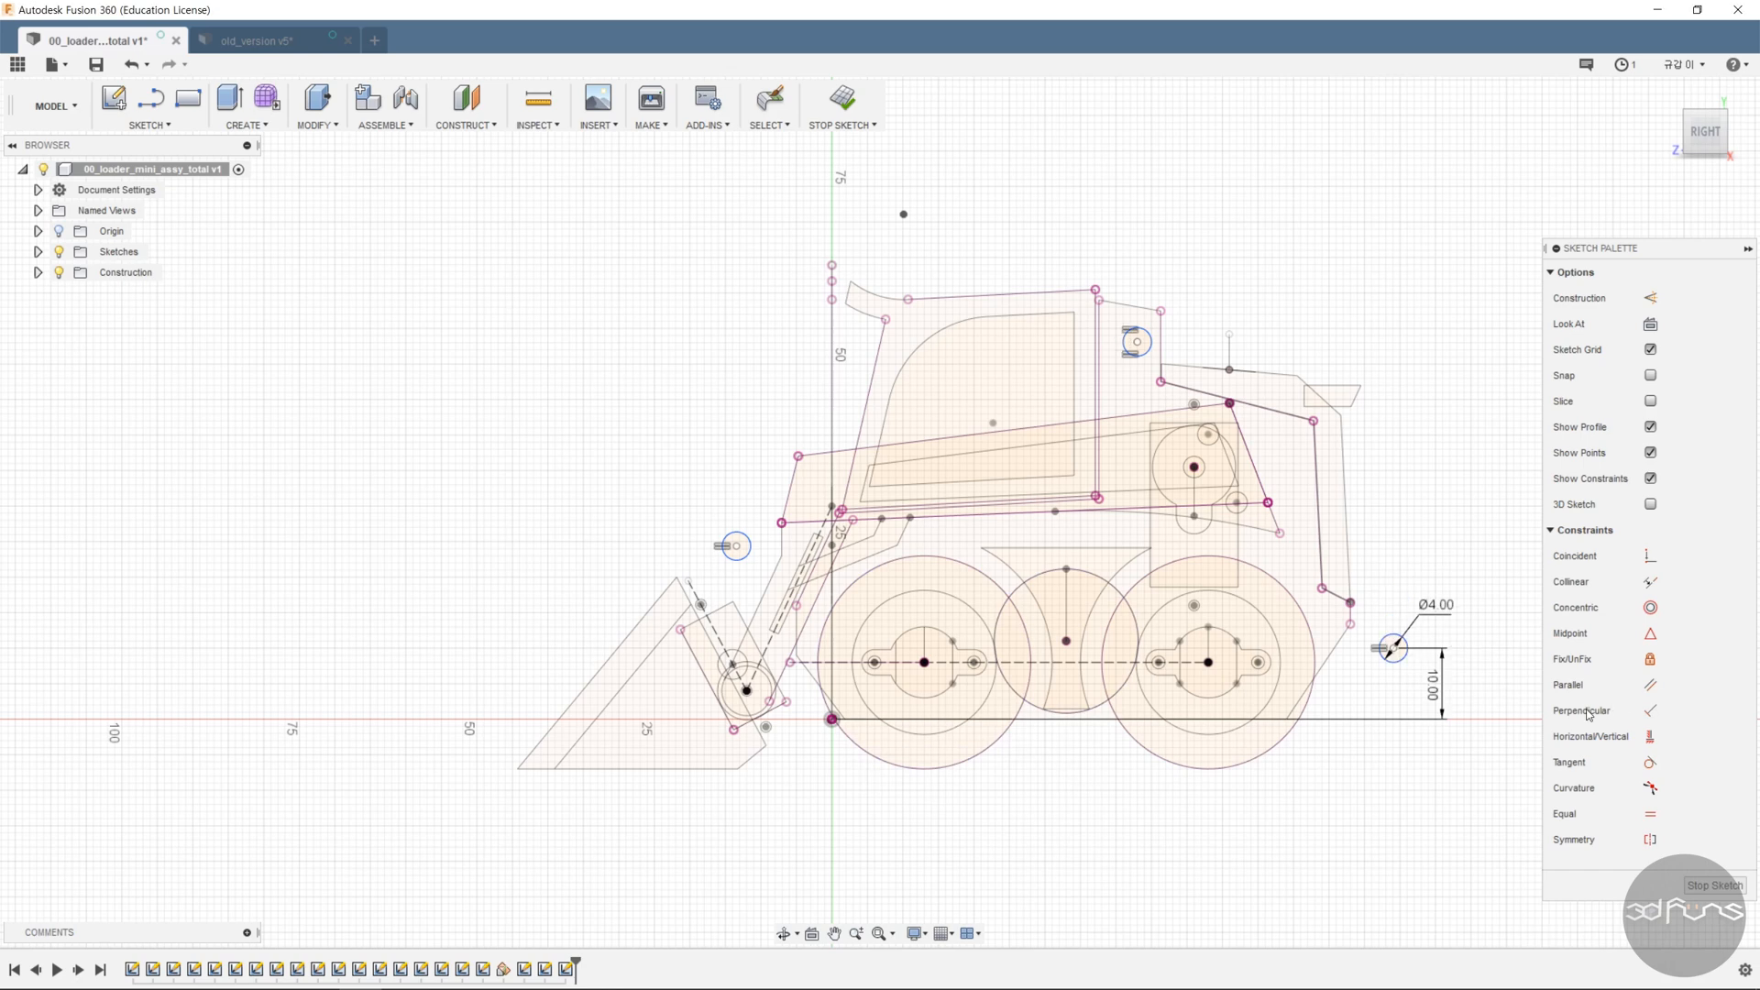
- Set the horizontal distance from the origin to the rear circle's centre to 66.3 mm
click(1394, 648)
click(832, 720)
click(1128, 805)
text(66.3)
key(Return)
- Set the horizontal distance from the origin to the centre of the circle behind the cab to 41.8 mm
click(1137, 344)
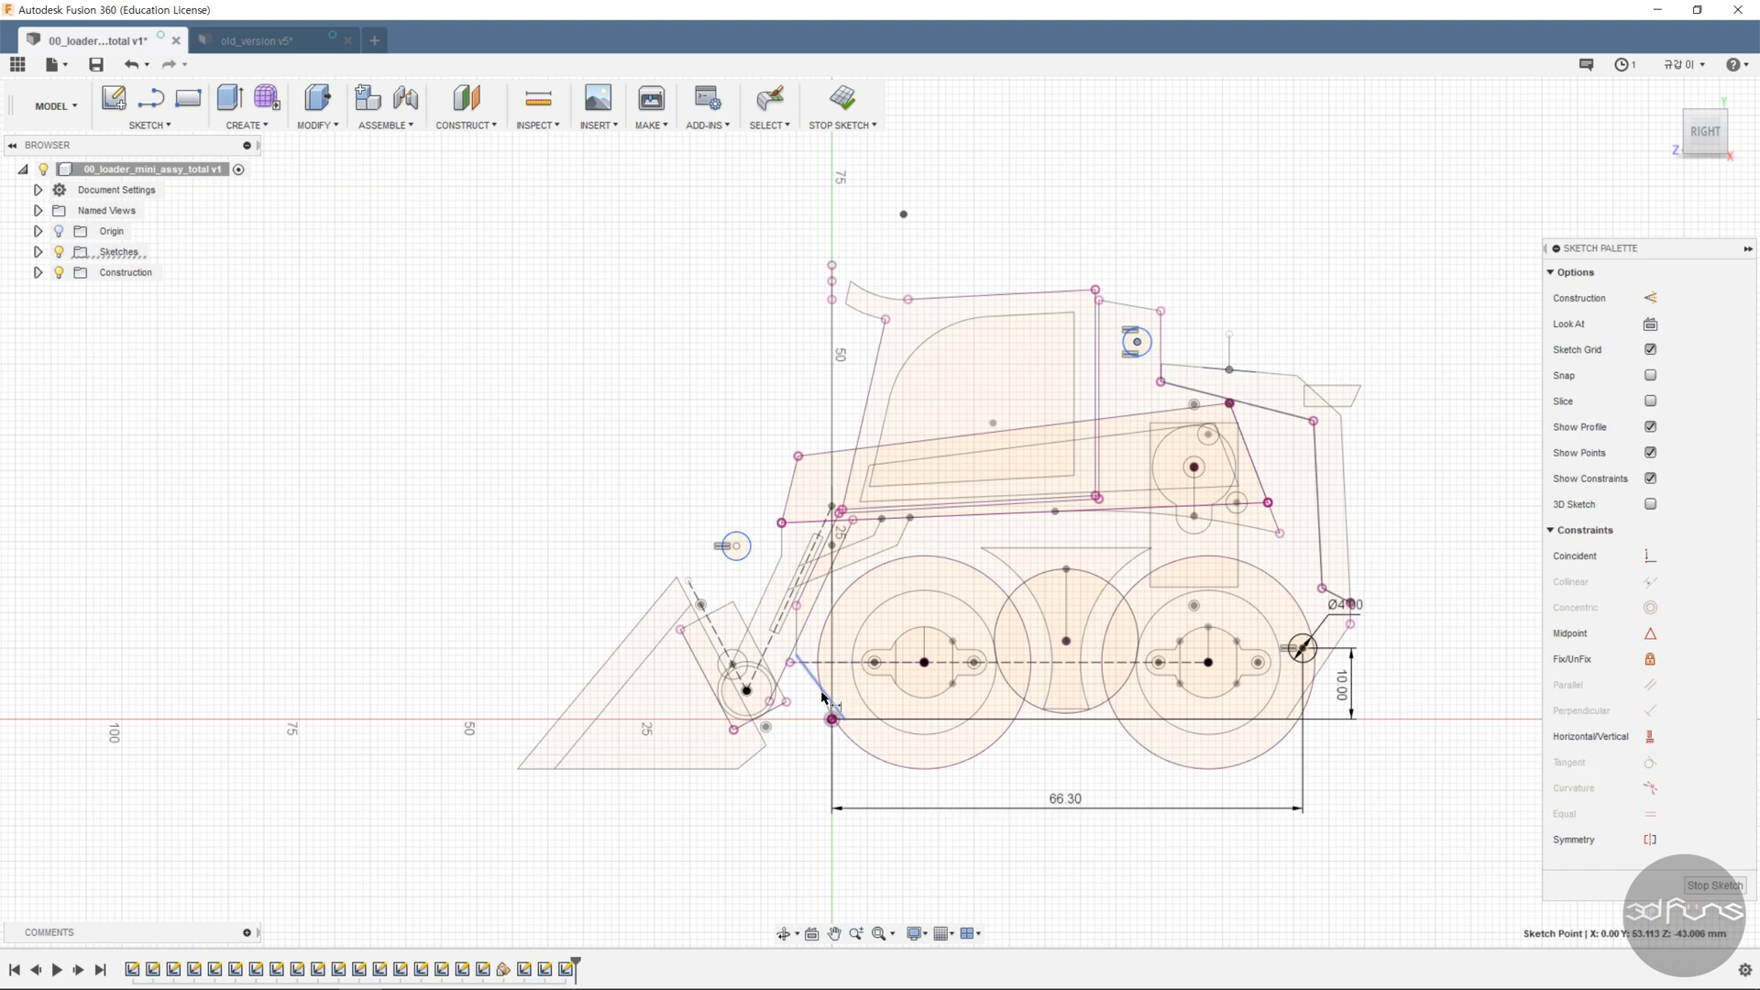
click(832, 720)
click(1158, 345)
text(41.8)
key(Return)
- Set the height of the circle behind the cab above the origin to 54.8 mm
click(1129, 342)
click(833, 719)
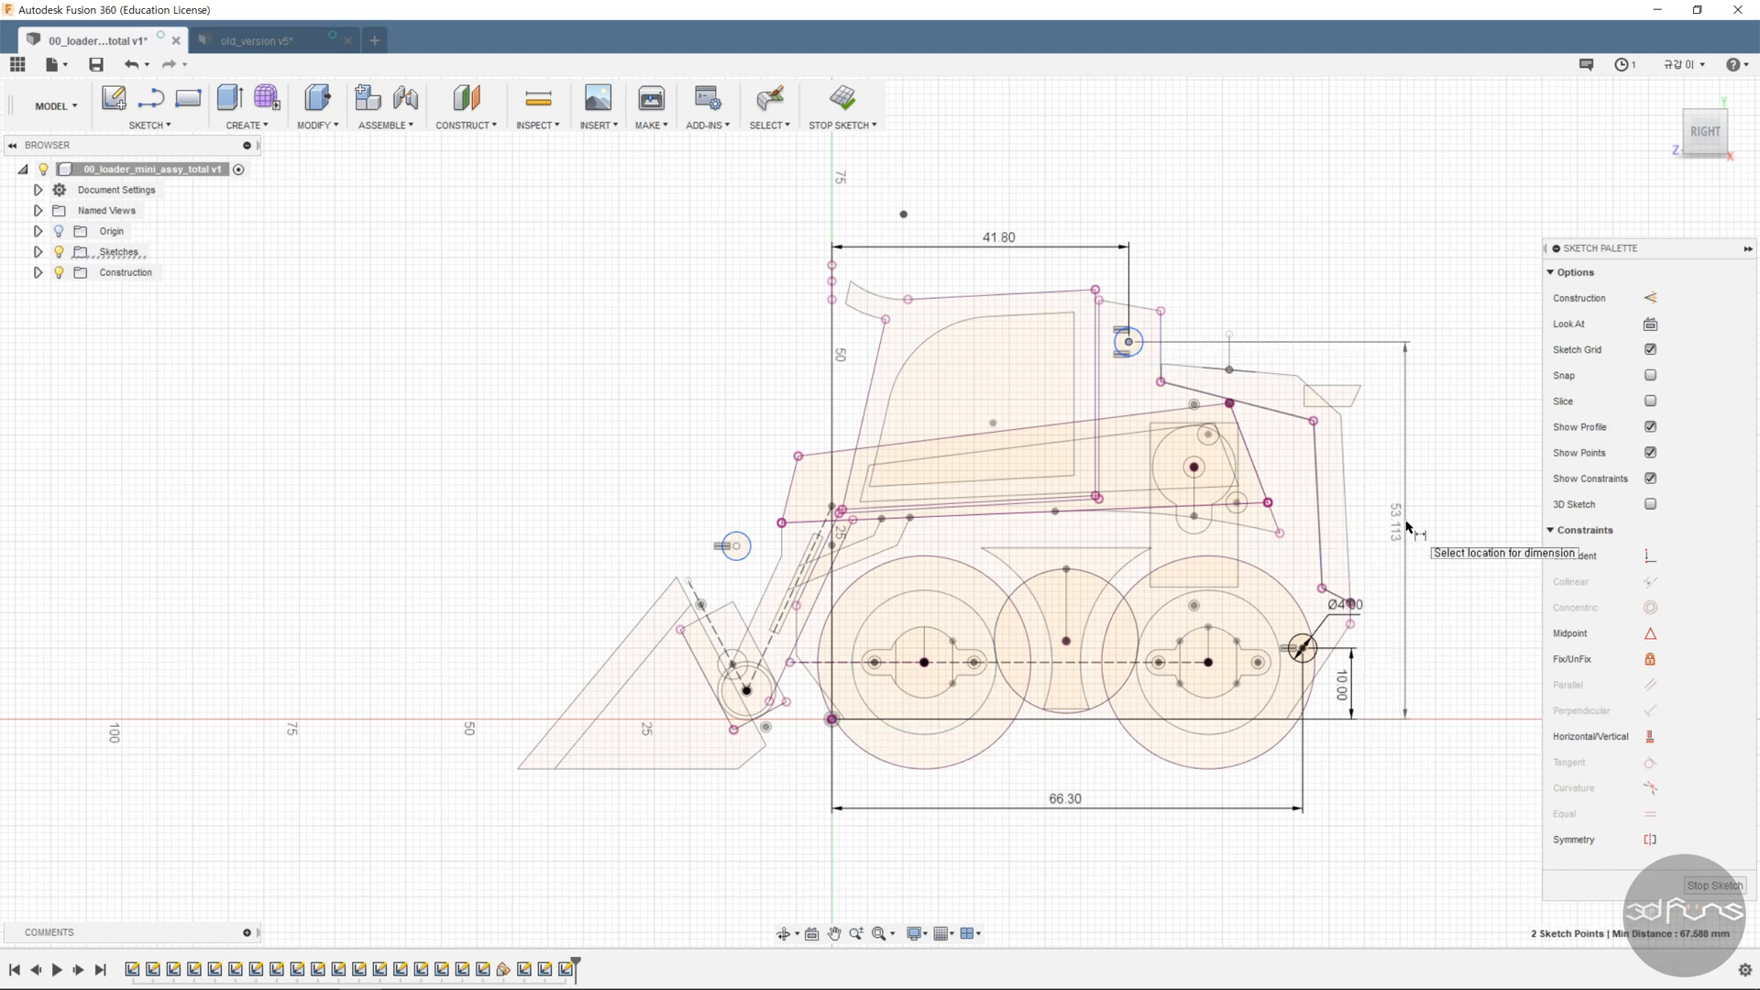
key(Escape)
click(1409, 529)
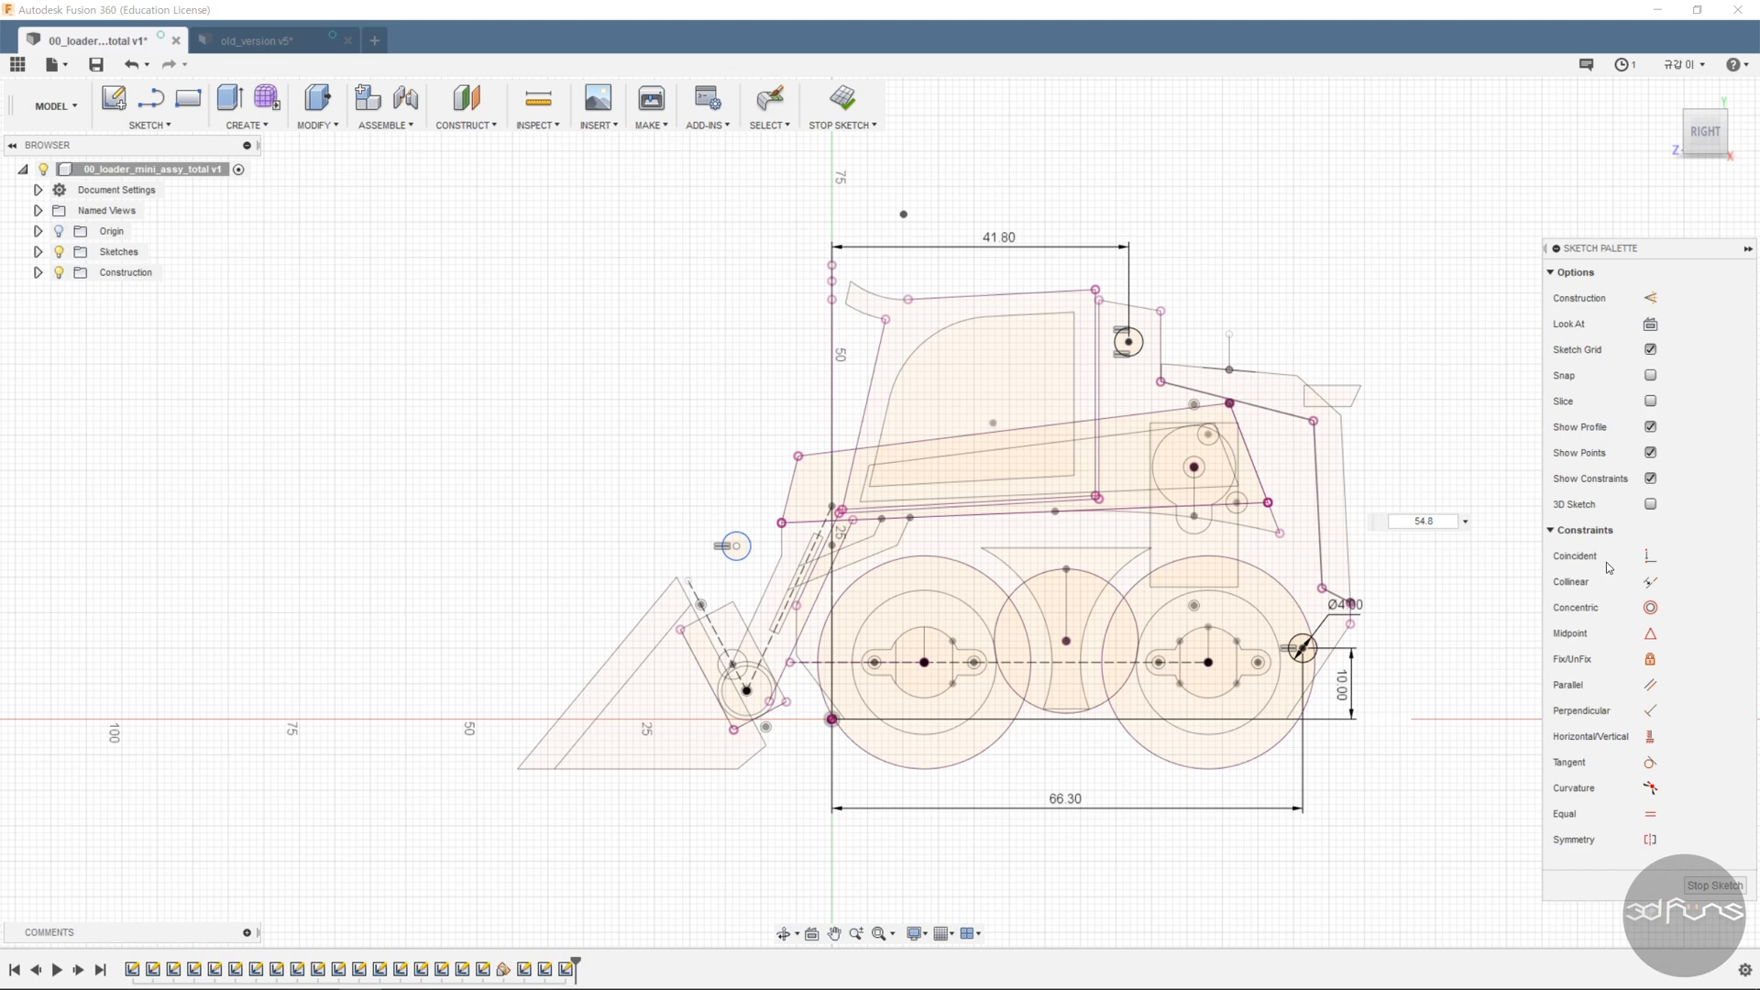
text(54.8)
key(Return)
- Set the height of the front circle's centre above the origin to 12 mm
click(736, 545)
click(833, 720)
click(600, 632)
text(12)
key(Return)
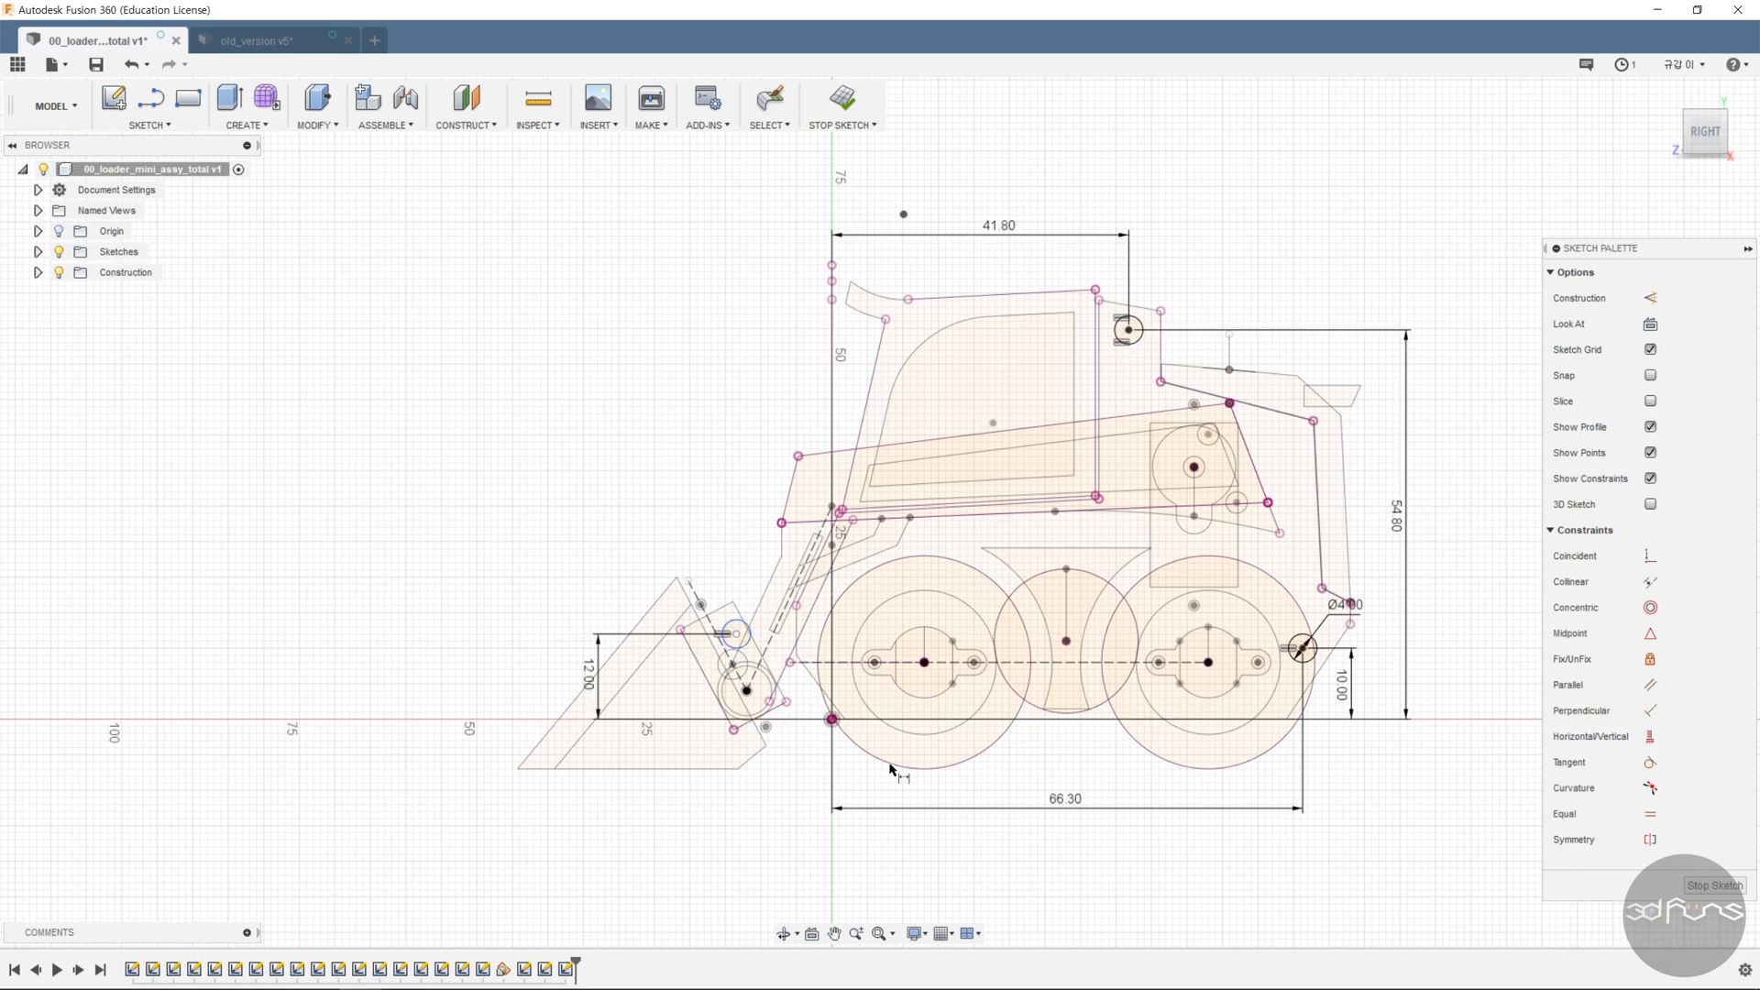
- Set the horizontal distance from the origin to the front circle's centre to 0.2 mm and finish the sketch
click(738, 634)
click(832, 720)
click(783, 431)
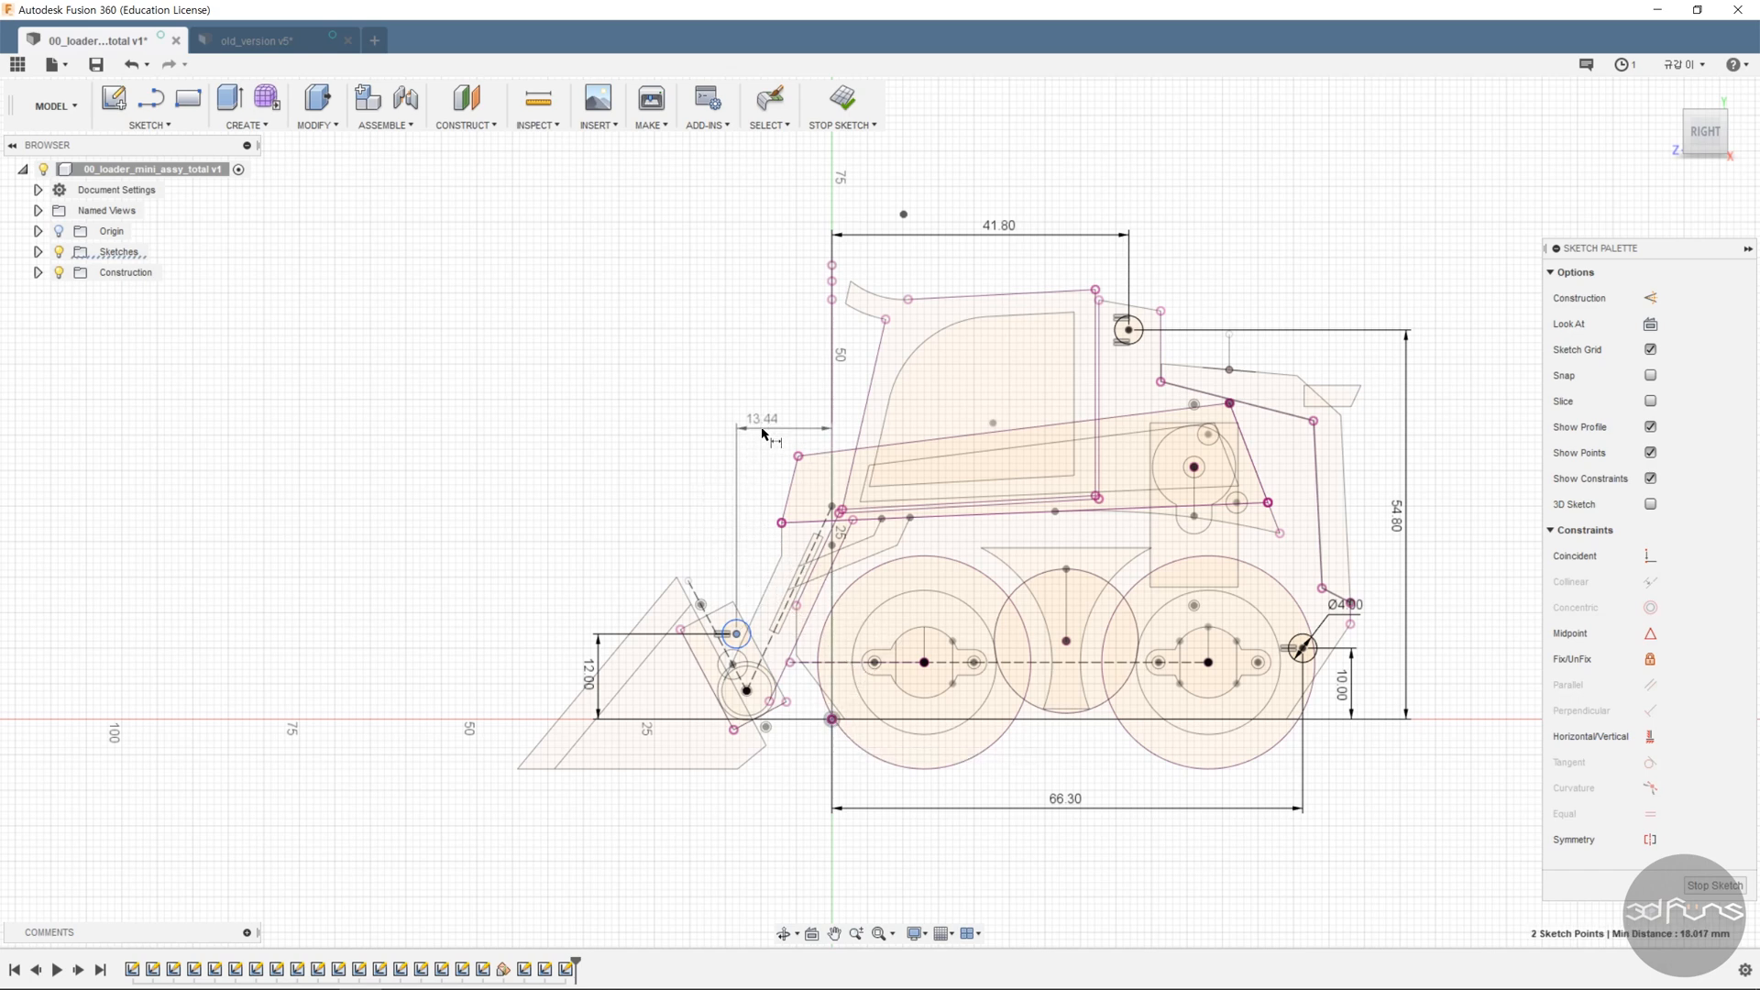
text(0.2)
key(Return)
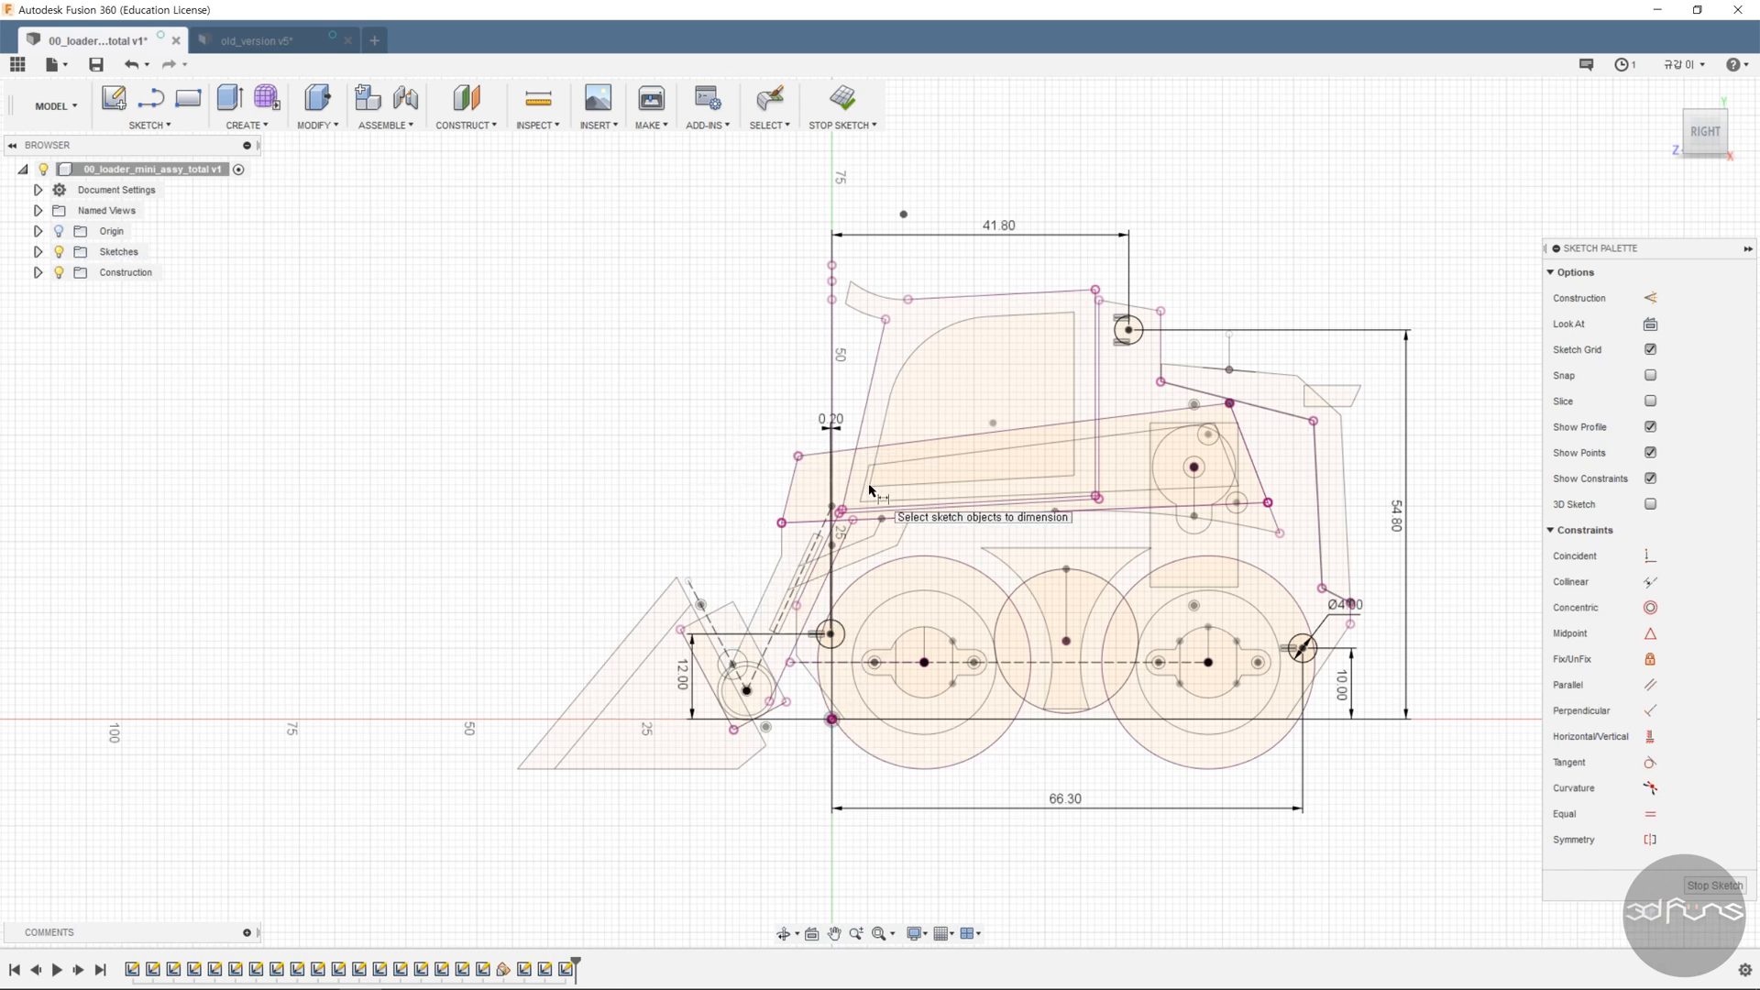
key(Escape)
drag(836, 424, 726, 559)
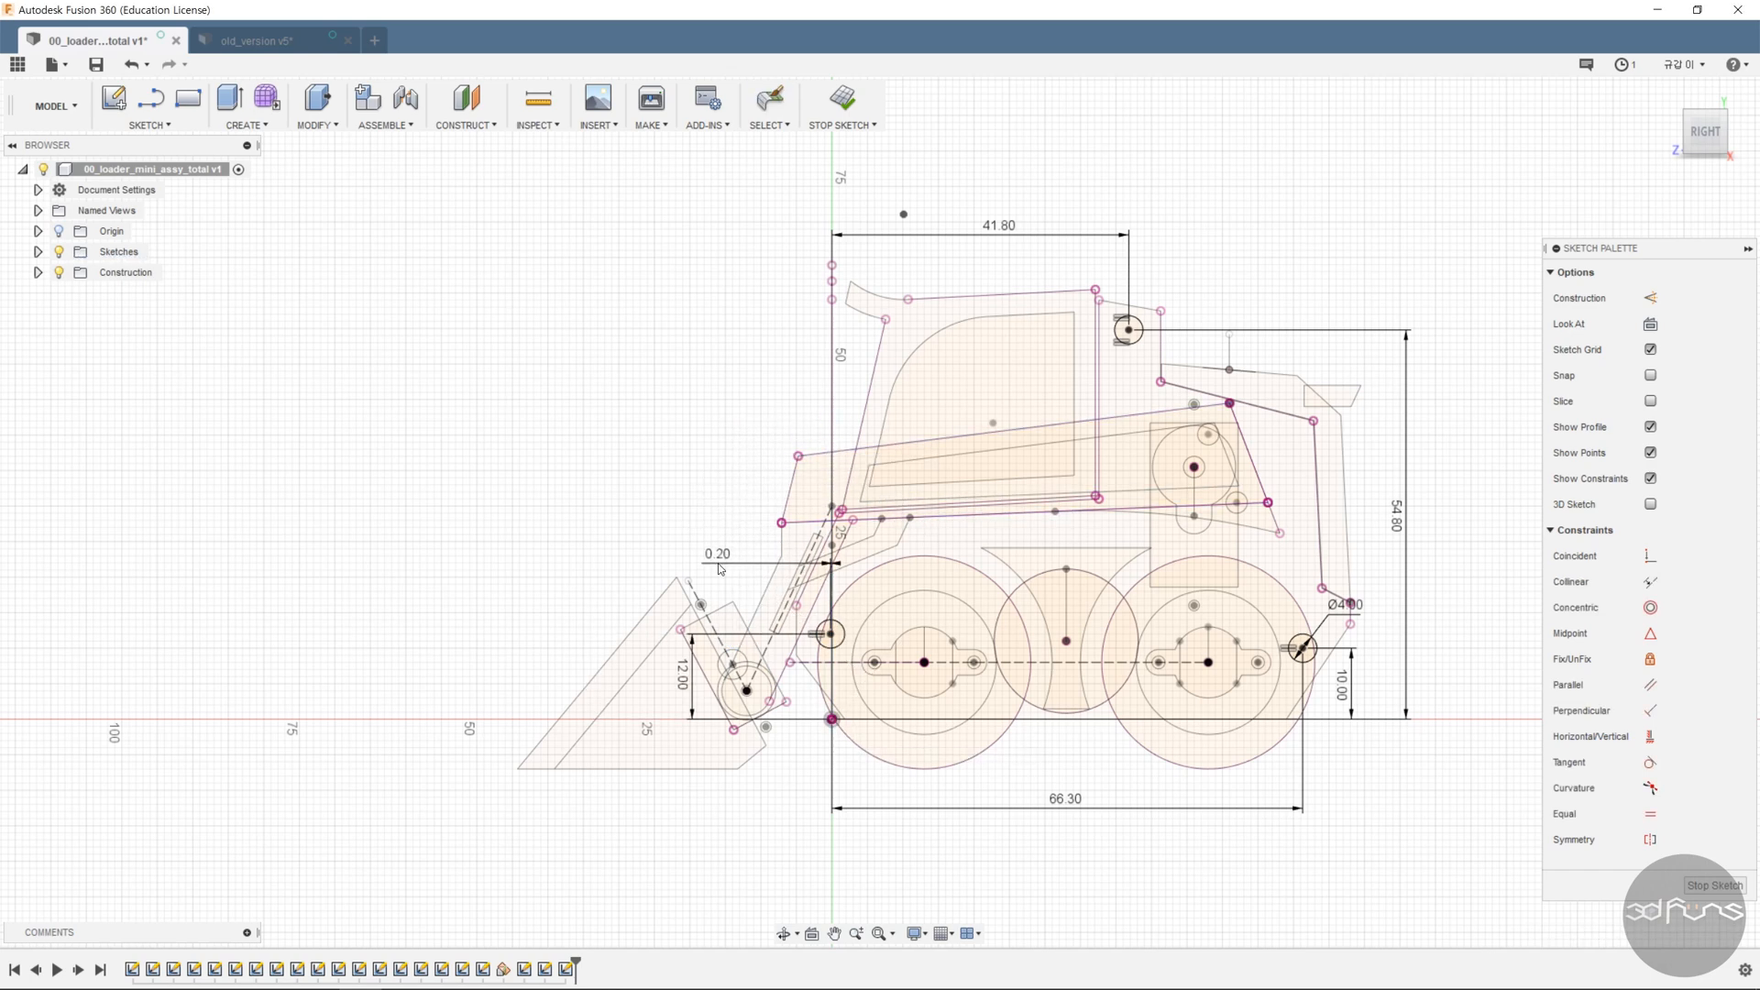
scroll(1311, 779, down, 1)
click(861, 103)
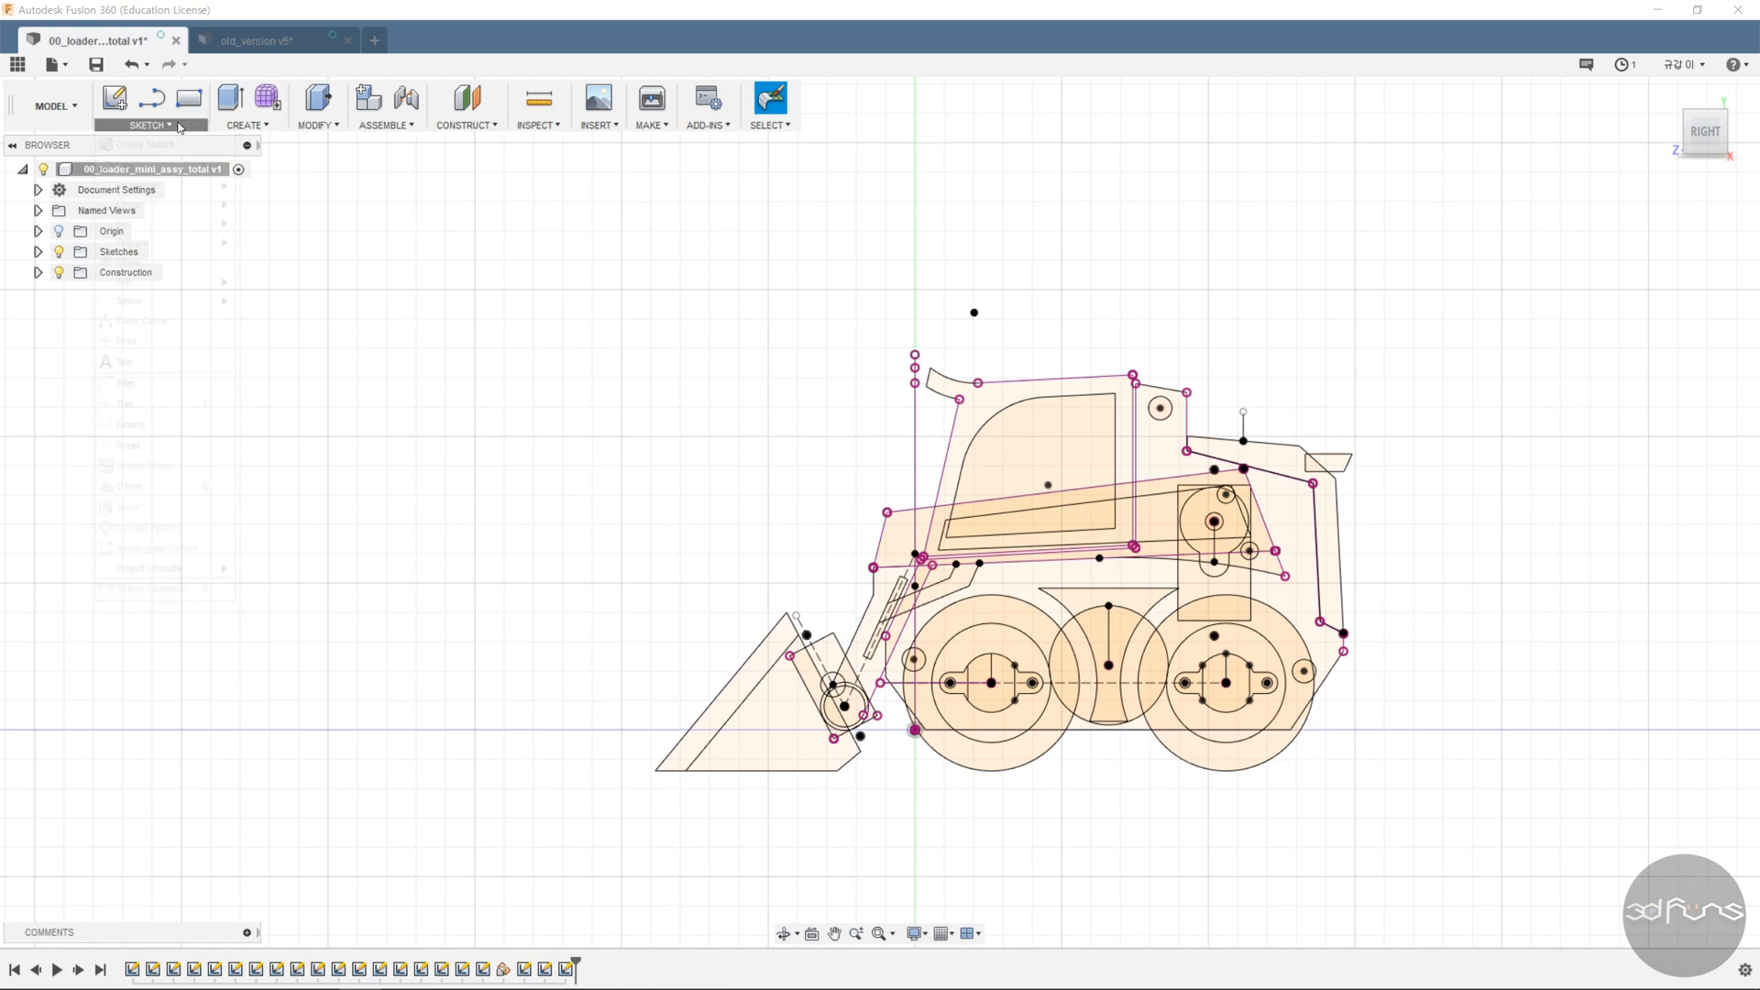
- Start a new side-plane sketch and draw a vertical line beside the circle behind the cab, continuing into a rearward-sloping top edge above the hood
click(115, 98)
click(878, 667)
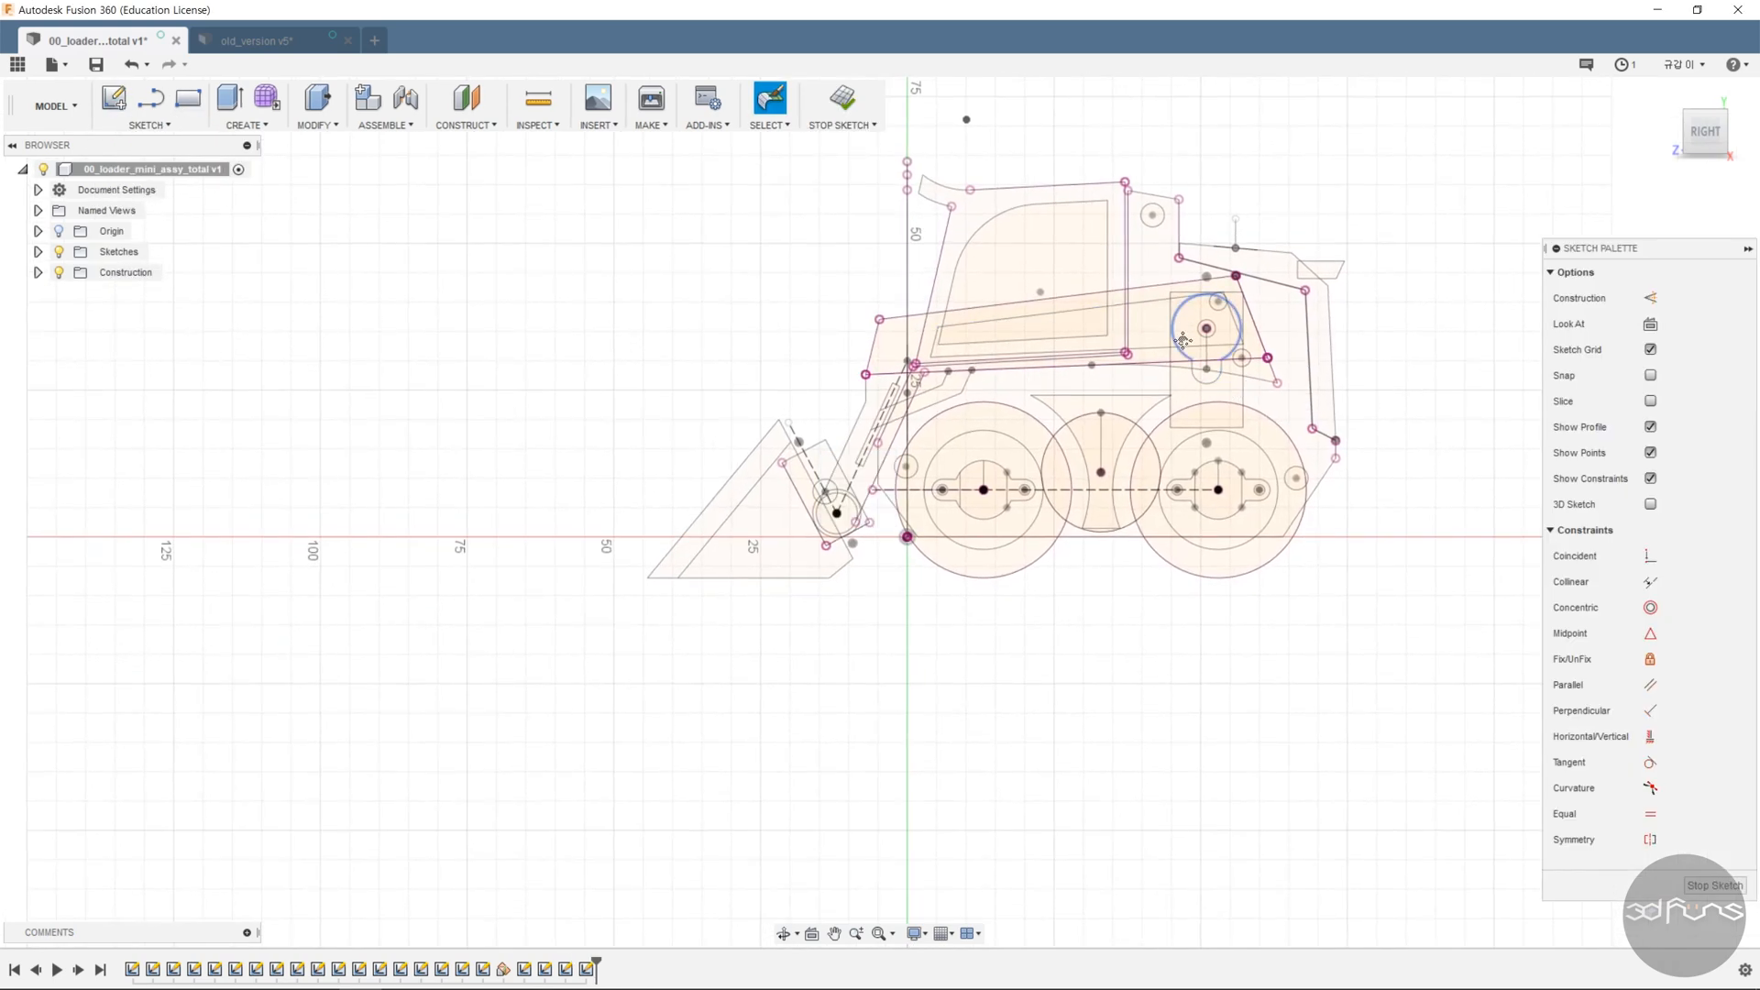
middle_drag(1175, 193, 1206, 480)
scroll(1207, 481, up, 3)
scroll(1292, 448, up, 2)
key(l)
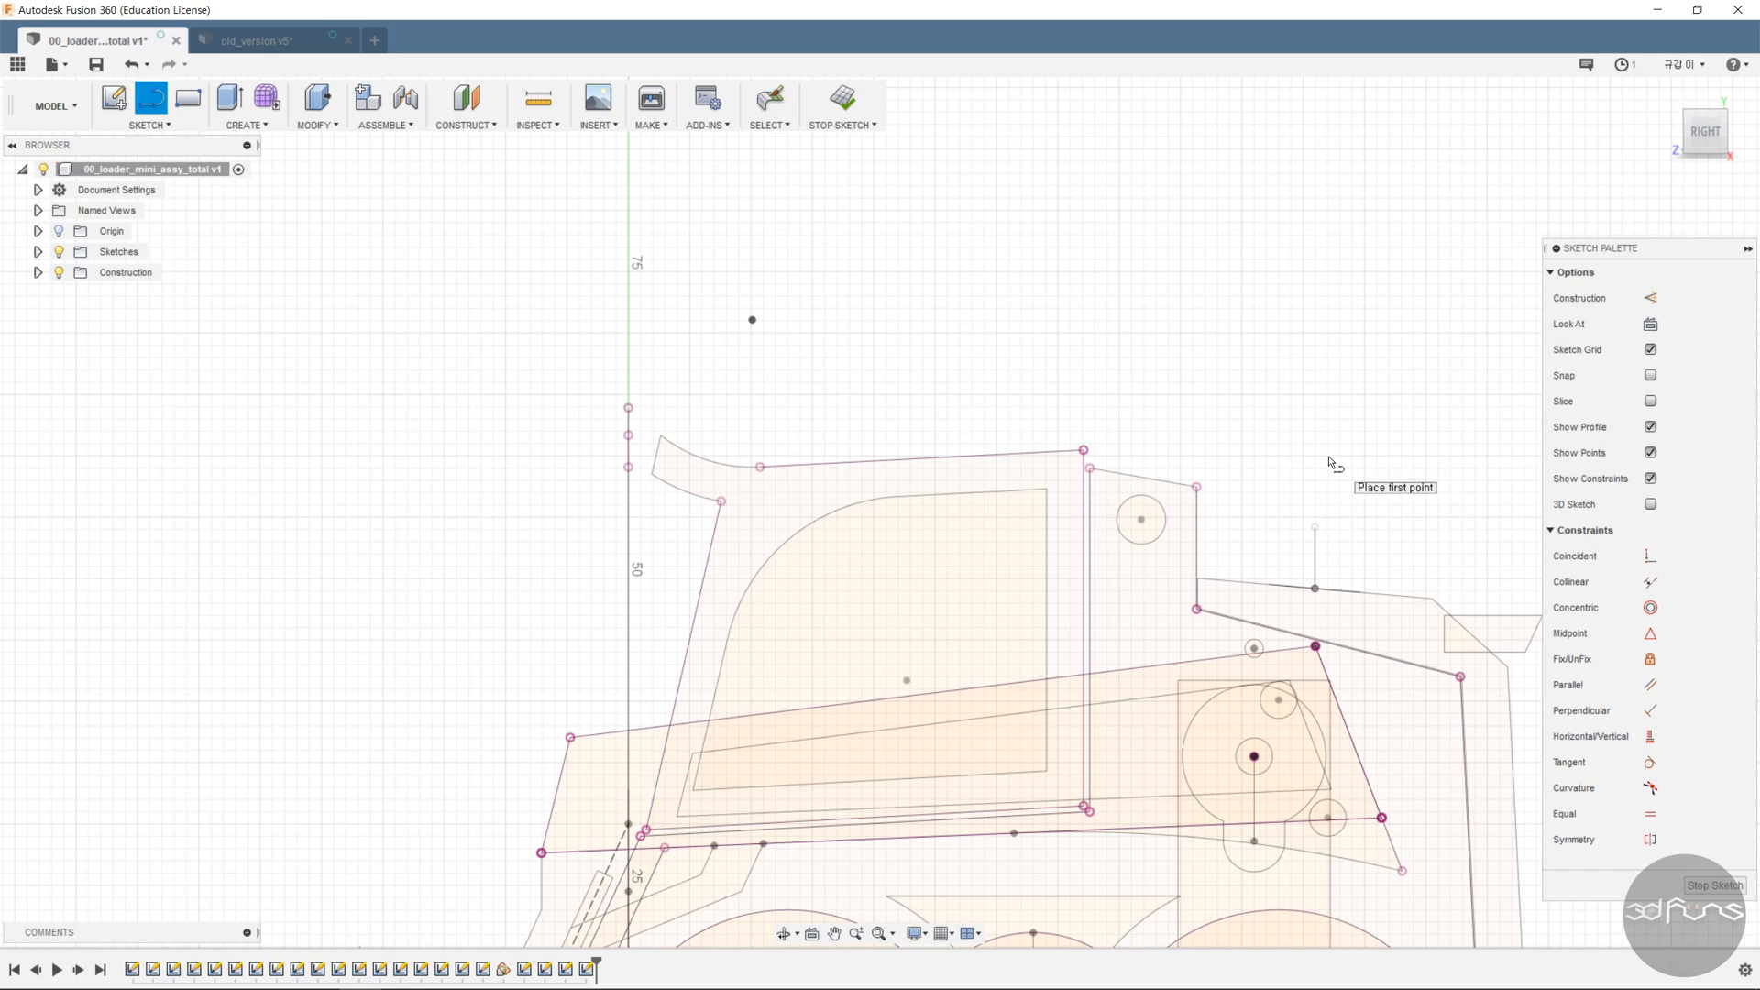
scroll(1104, 550, up, 2)
click(1110, 587)
click(1112, 459)
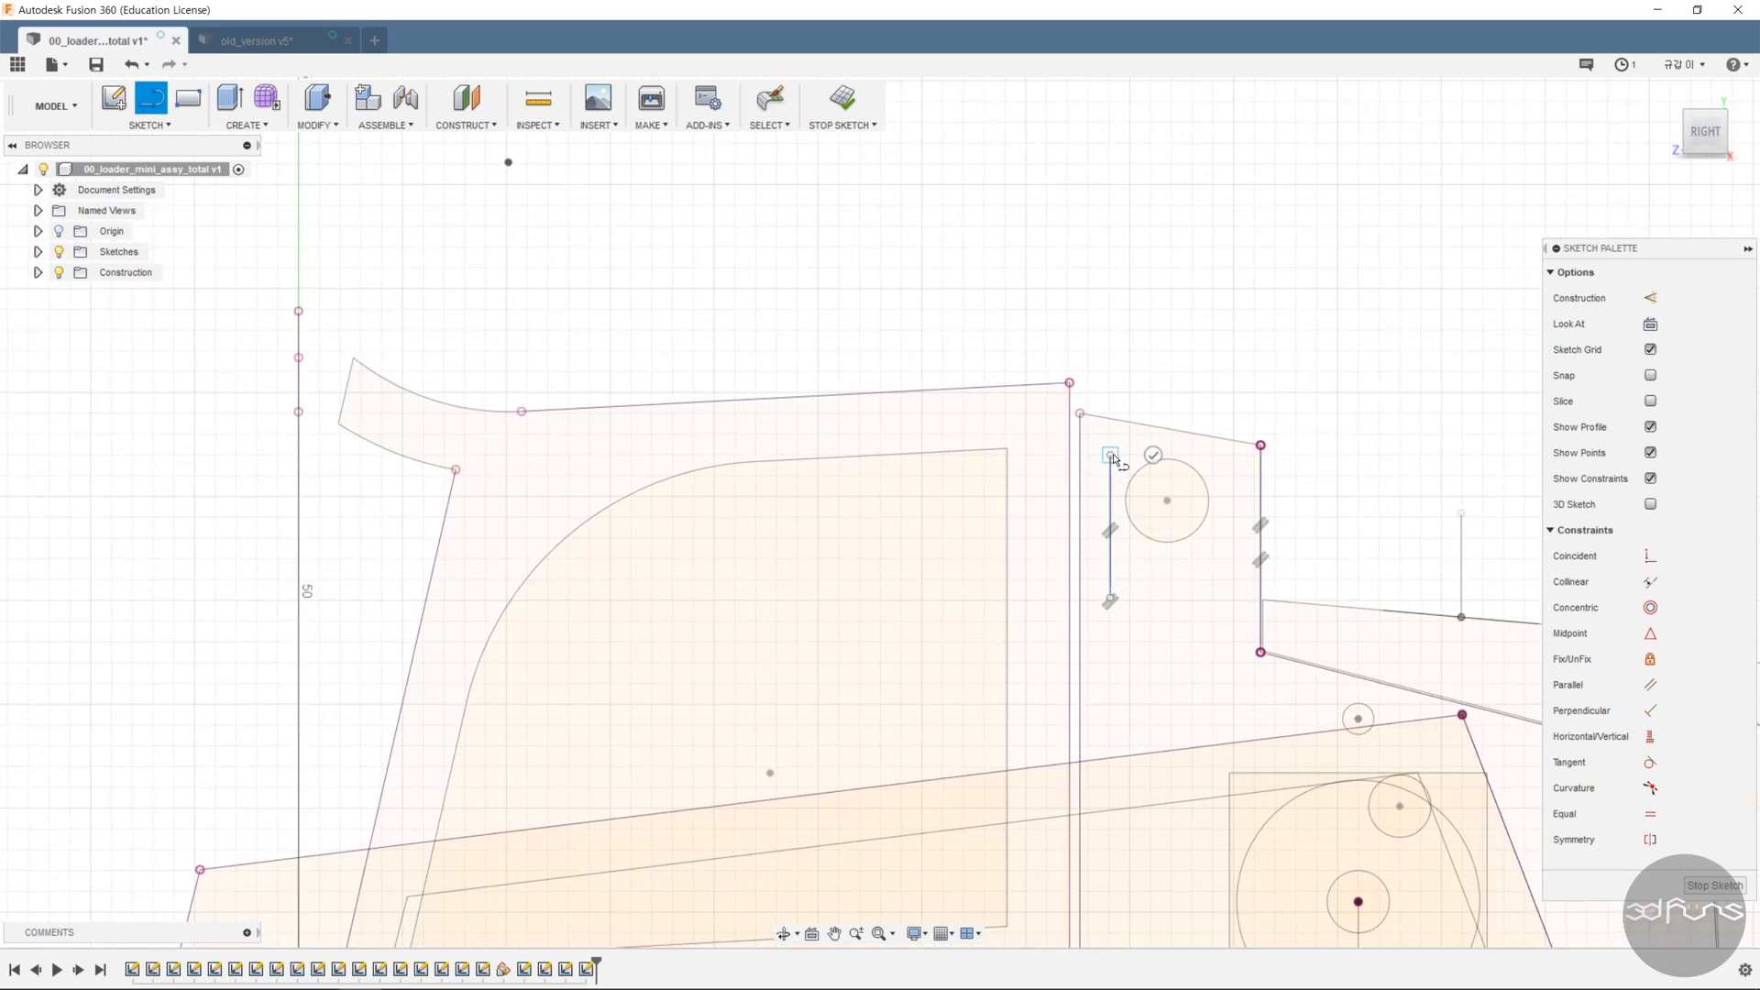
scroll(1360, 495, down, 3)
scroll(1380, 506, up, 2)
click(1381, 507)
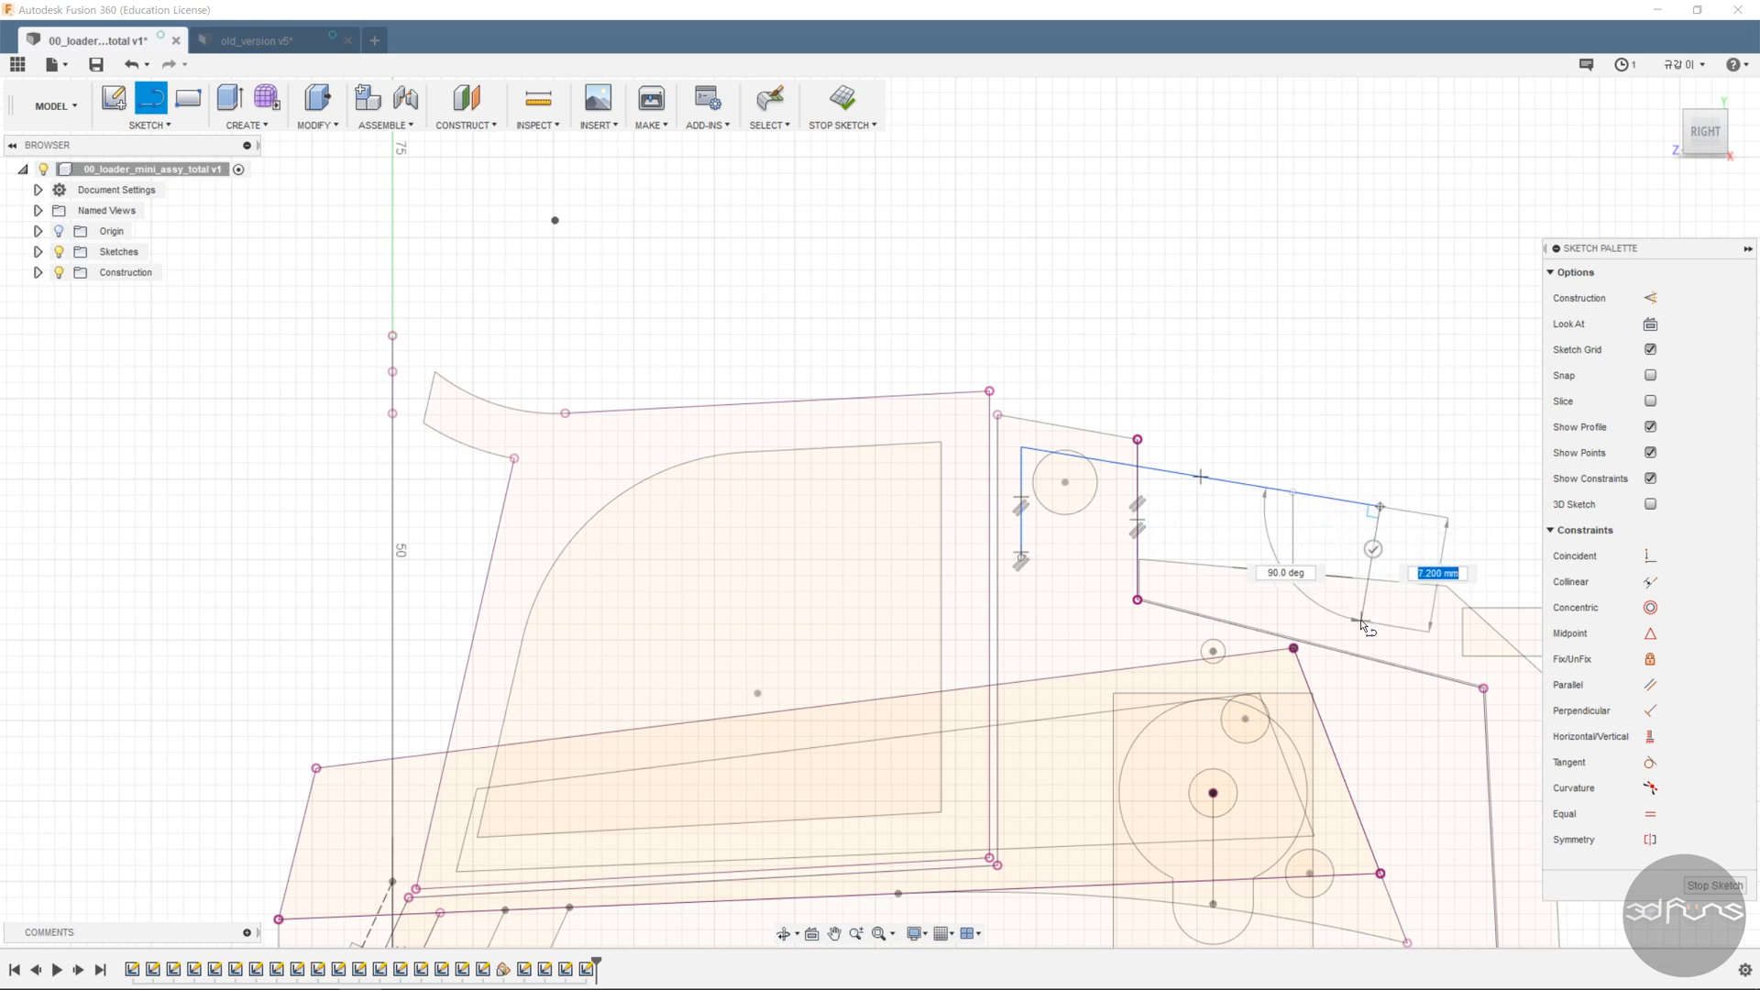
- Close the profile with a slanted rear edge to the sloped body line, a sloping bottom edge and a short slanted edge ending on that line
scroll(1387, 639, up, 3)
click(1426, 673)
click(1486, 727)
click(448, 431)
click(1104, 529)
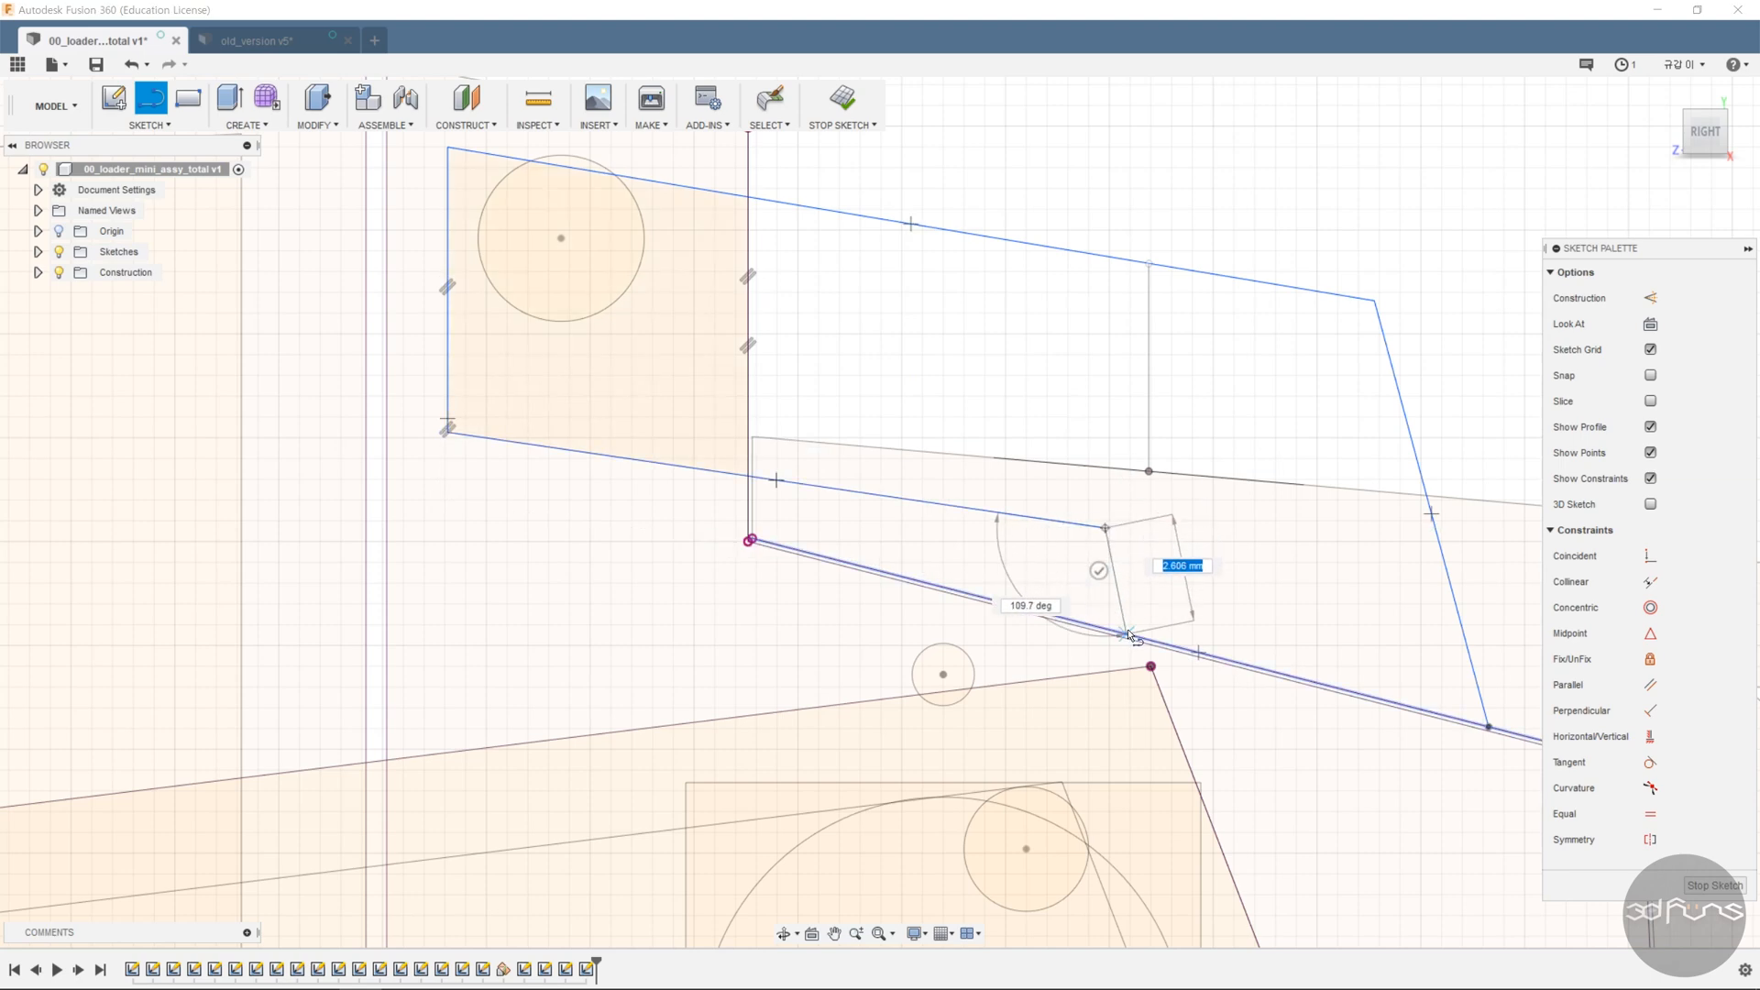
scroll(1146, 637, up, 5)
click(1165, 646)
key(Escape)
scroll(1174, 495, down, 5)
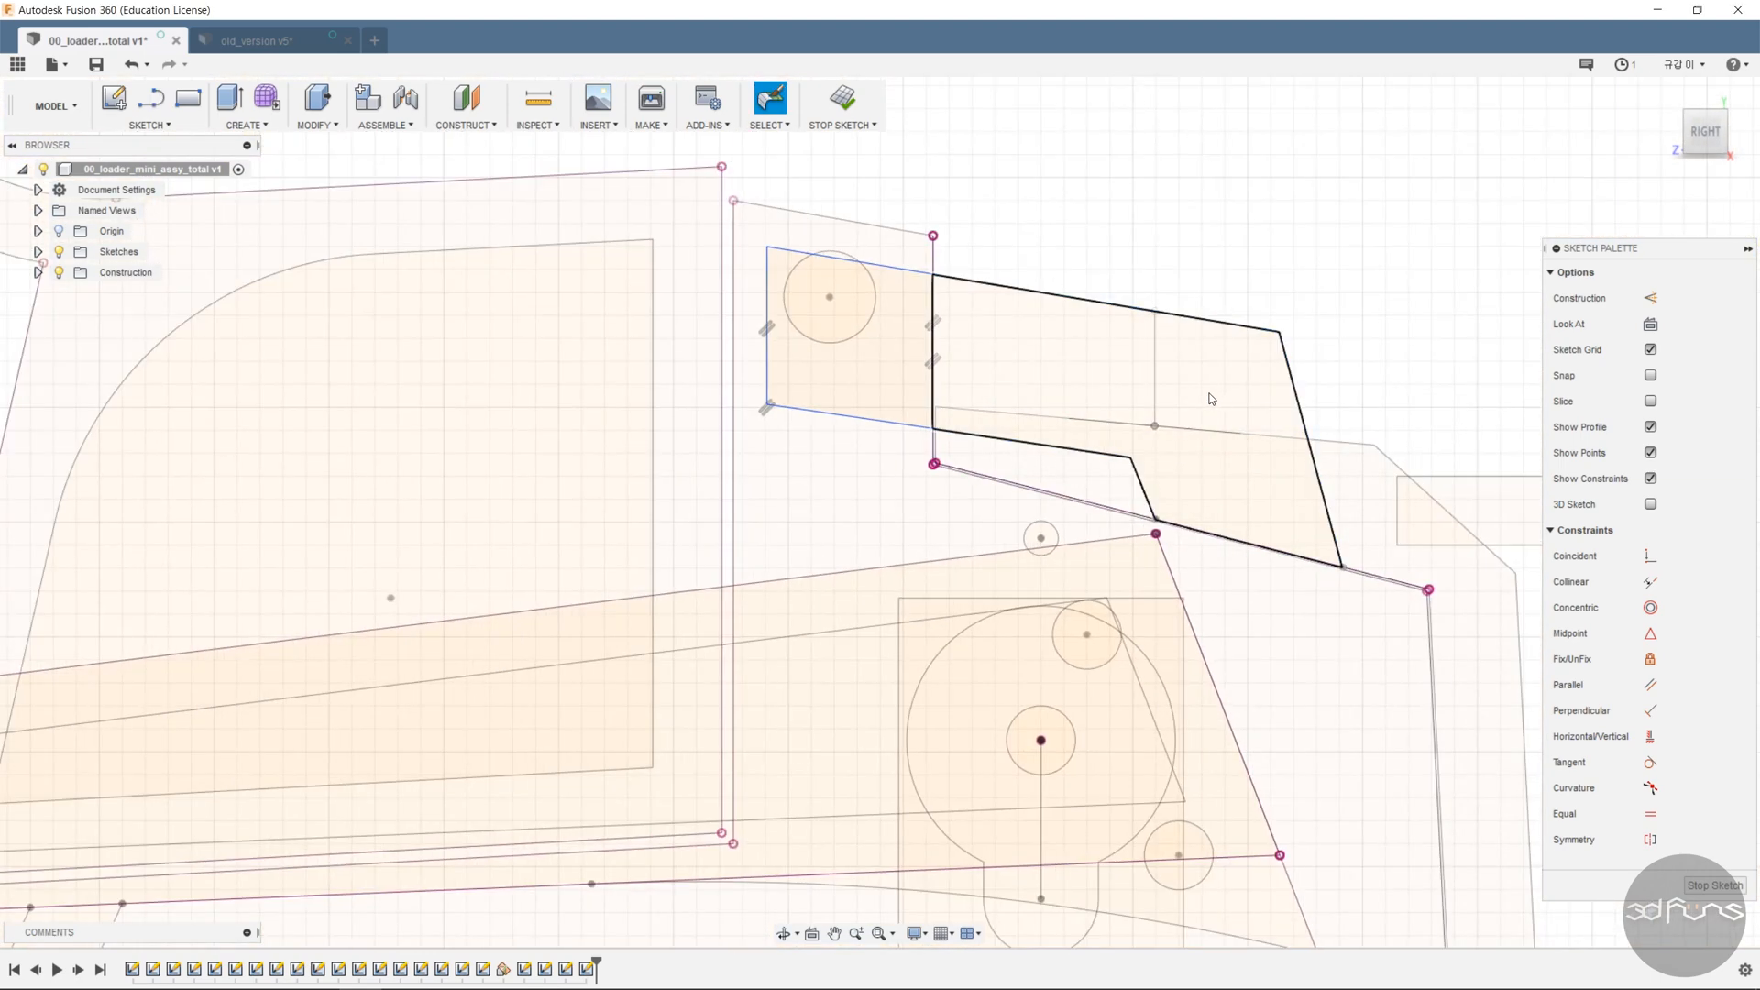
- Make the profile's top and bottom edges parallel, and its short slanted edge parallel to the rear edge
click(1632, 684)
click(1036, 443)
click(1093, 300)
click(1143, 491)
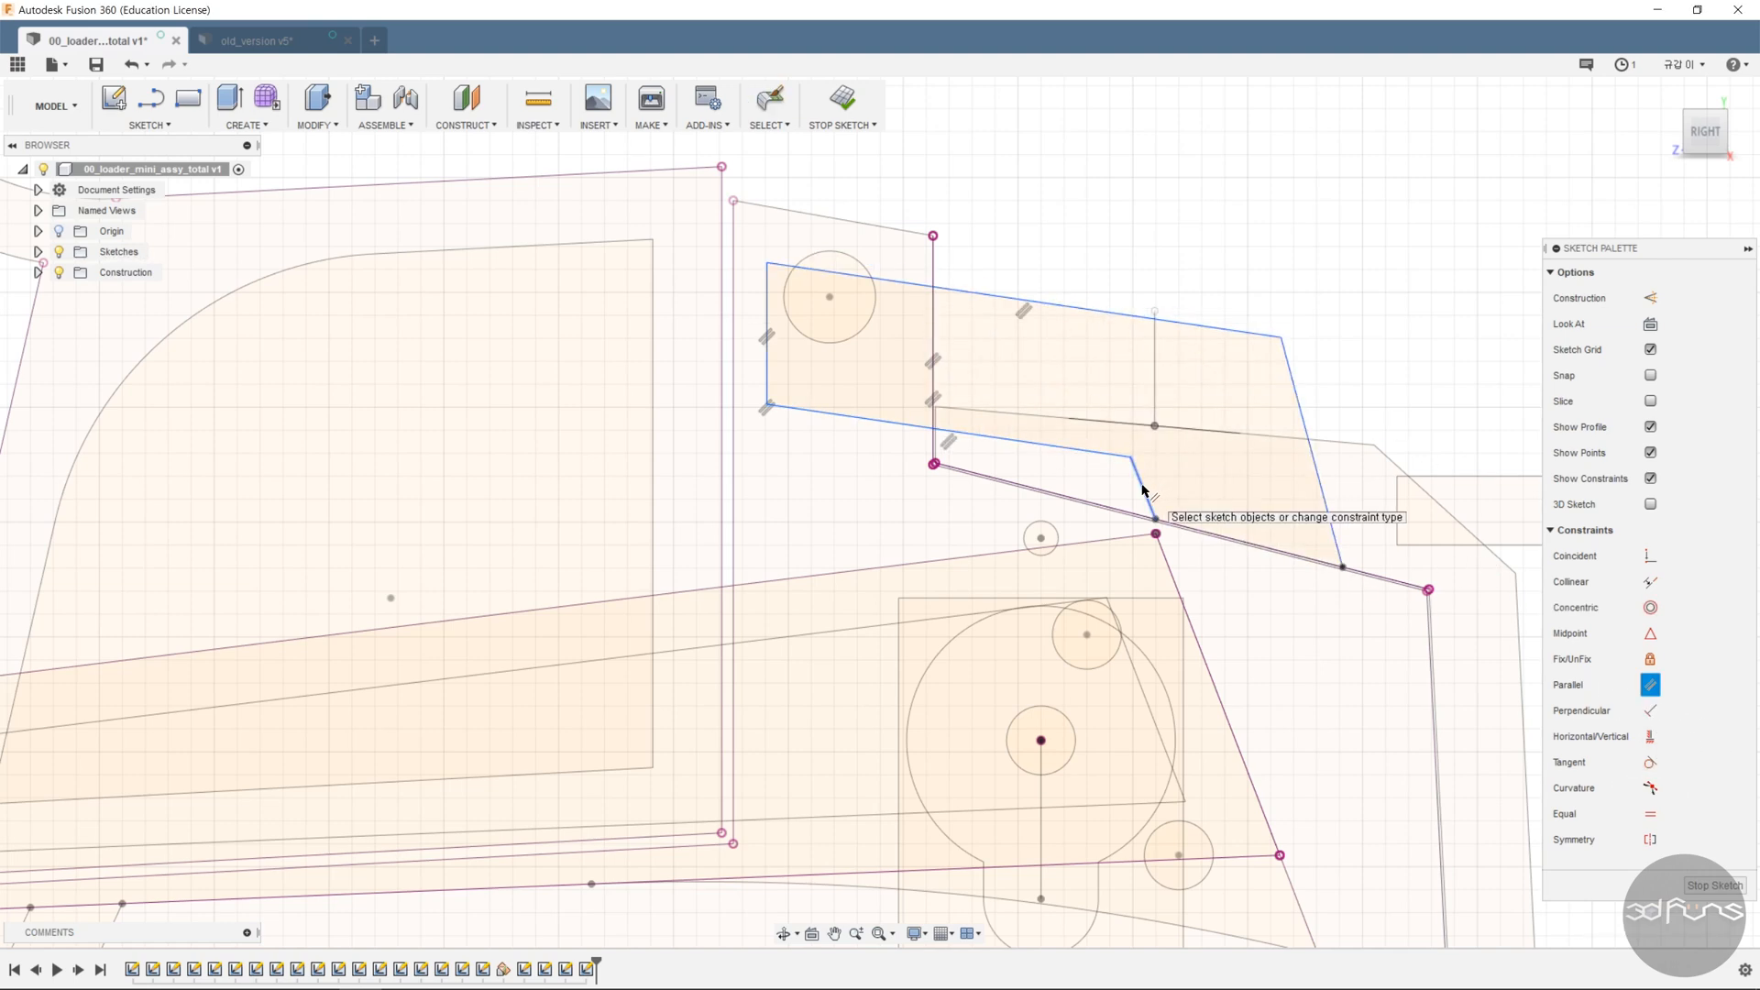
click(1290, 365)
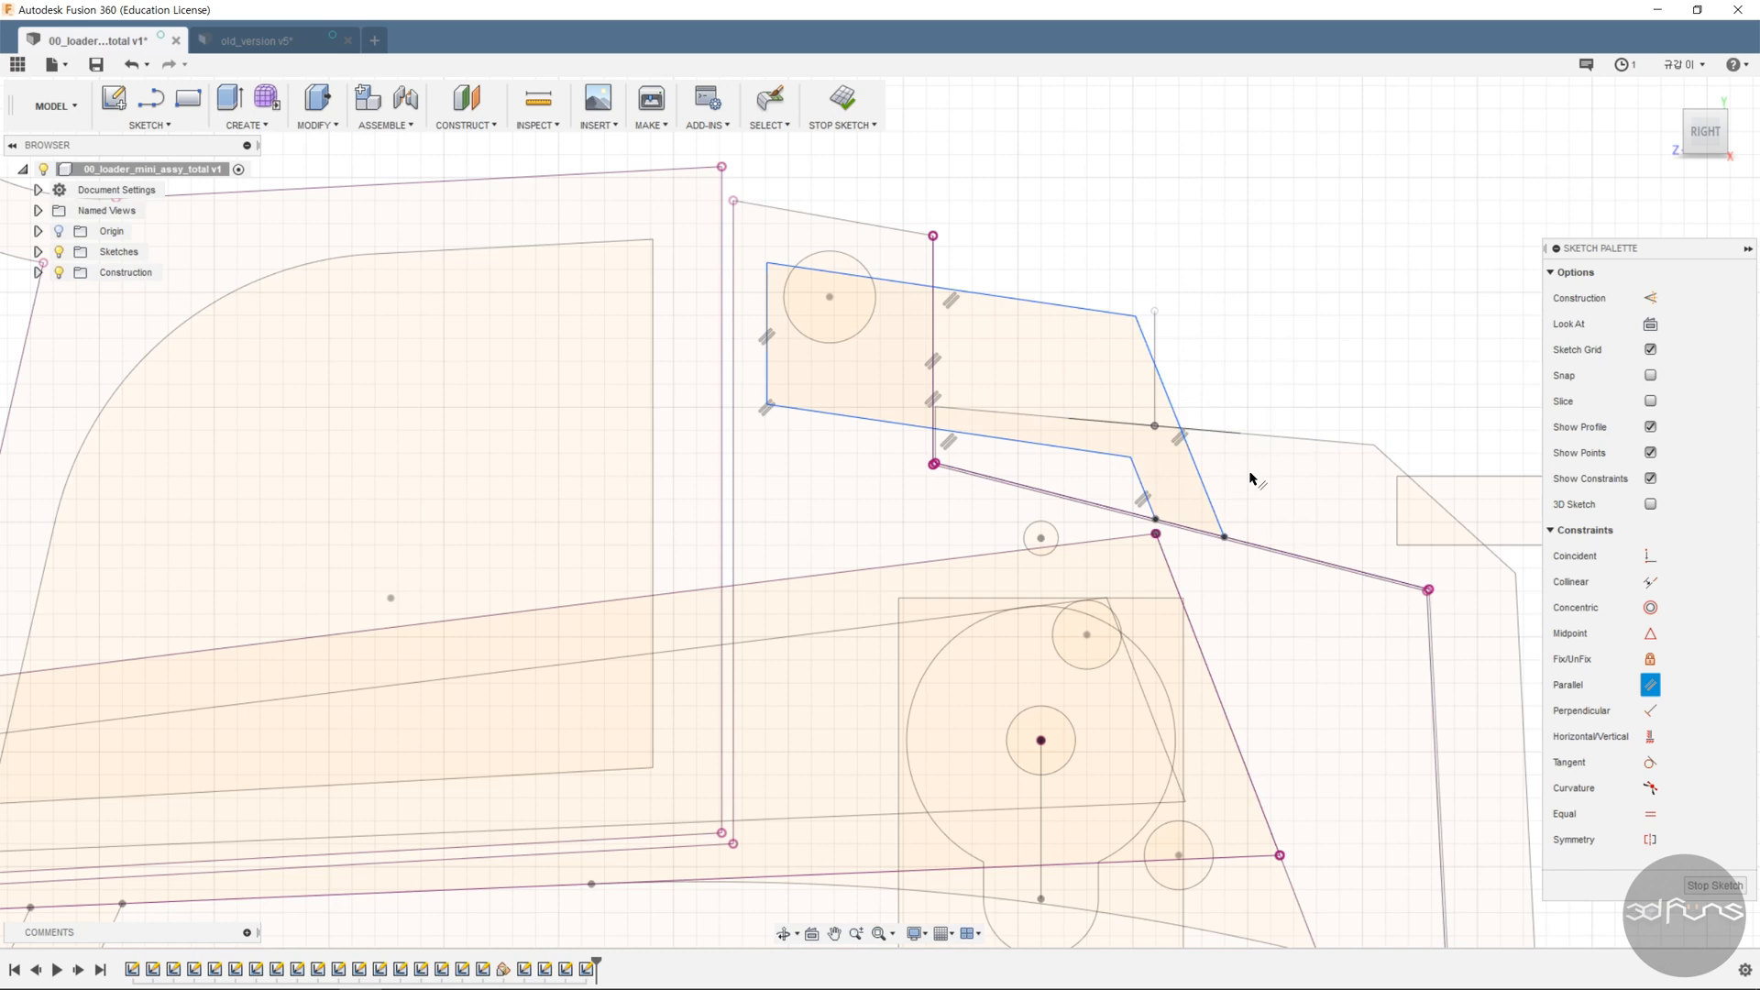
key(d)
click(1180, 595)
click(1218, 516)
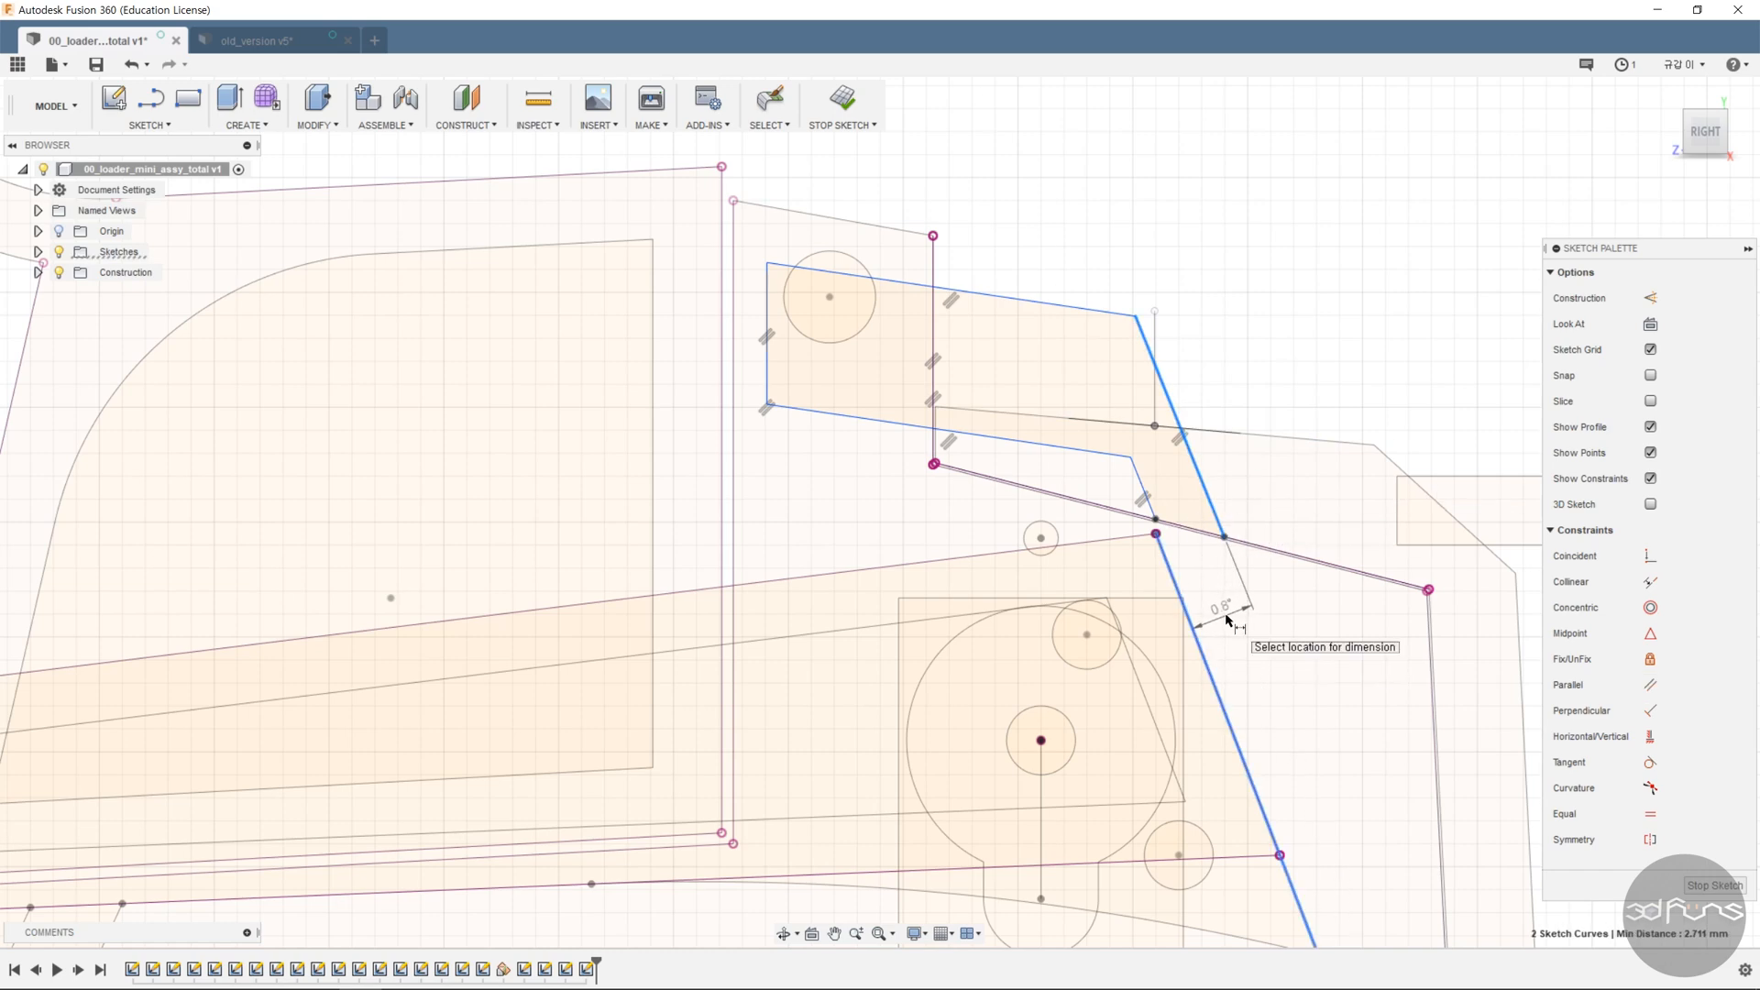
key(Escape)
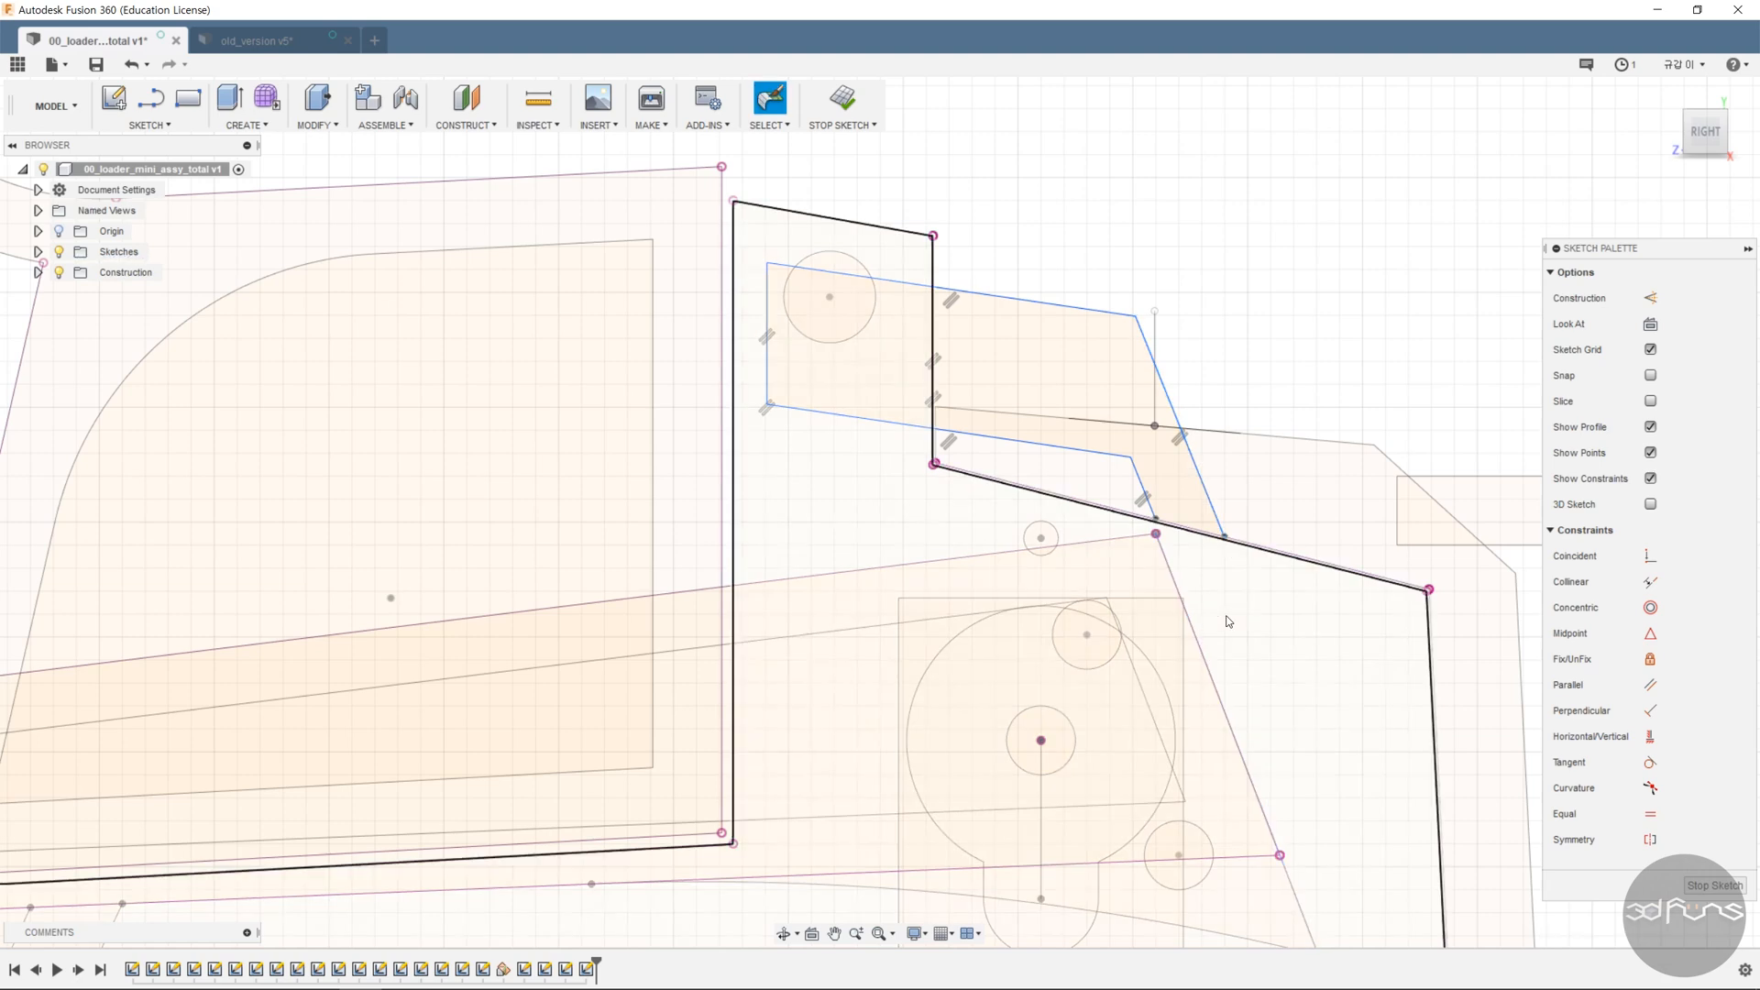
- Set the angle between the profile's short slanted edge and the sloped body line to 126°
scroll(1141, 513, up, 3)
click(1145, 469)
click(1201, 529)
click(1198, 498)
text(126)
key(Return)
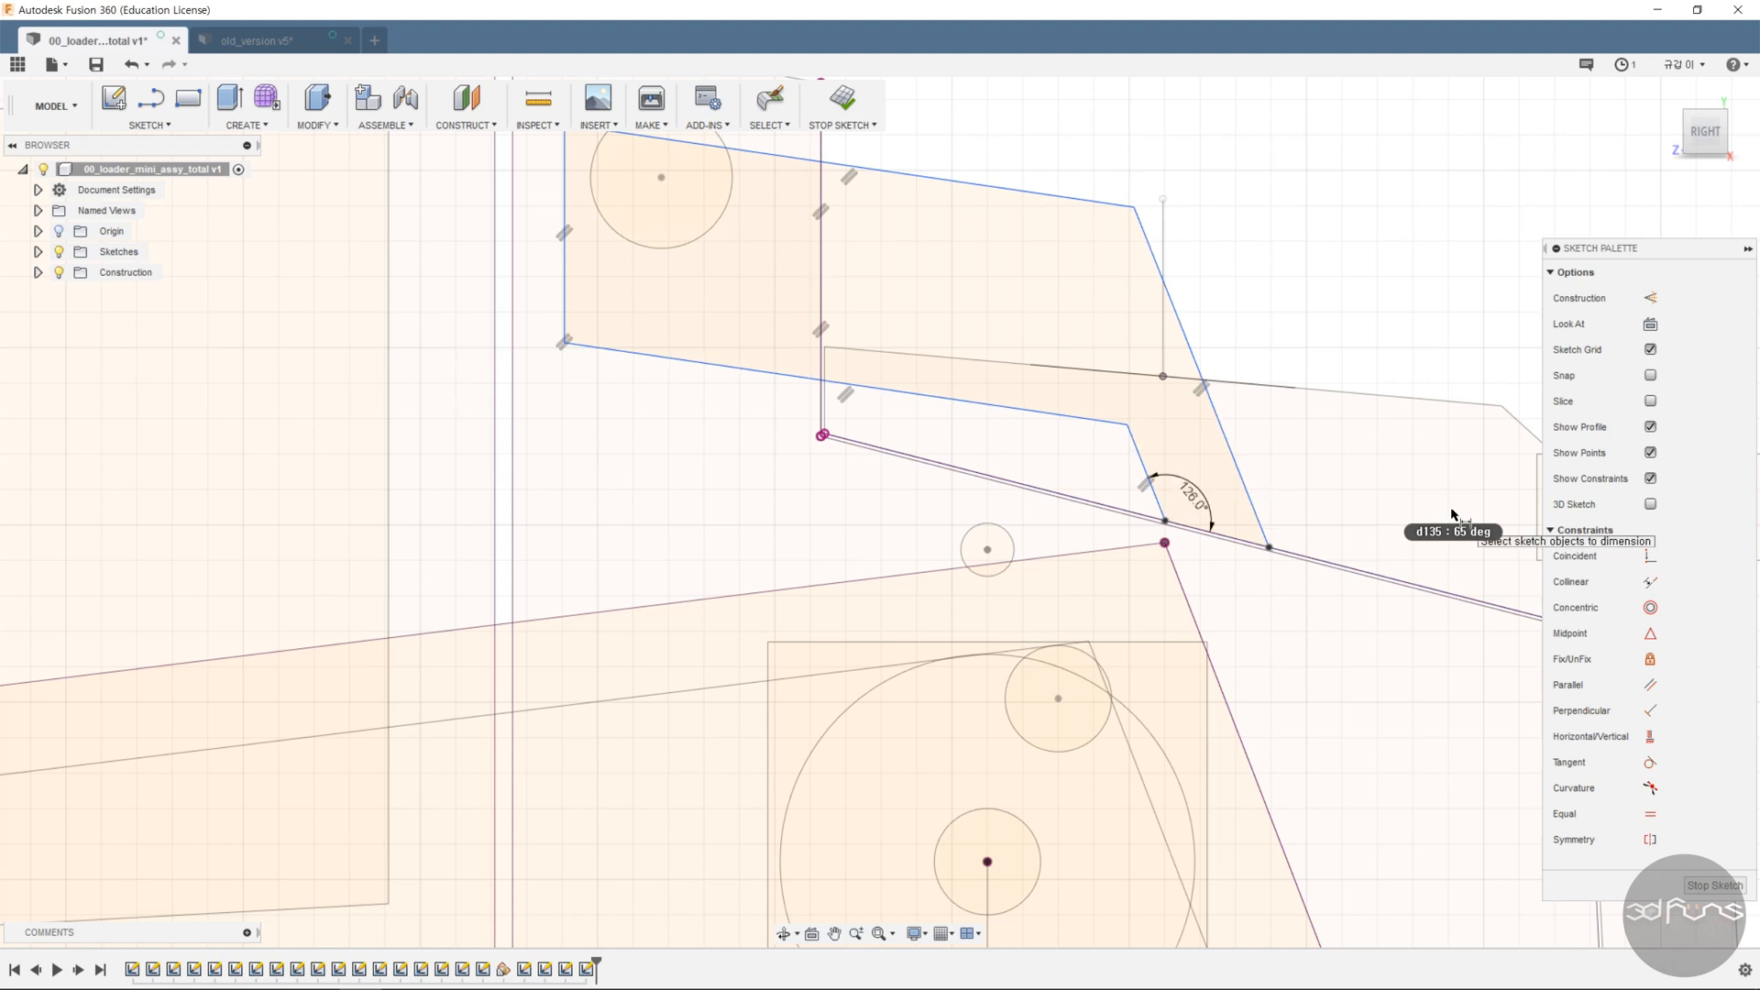
- Set the distance between the profile's short slanted edge and its rear edge to 6 mm
click(1148, 458)
click(1228, 444)
click(1268, 607)
text(6)
key(Return)
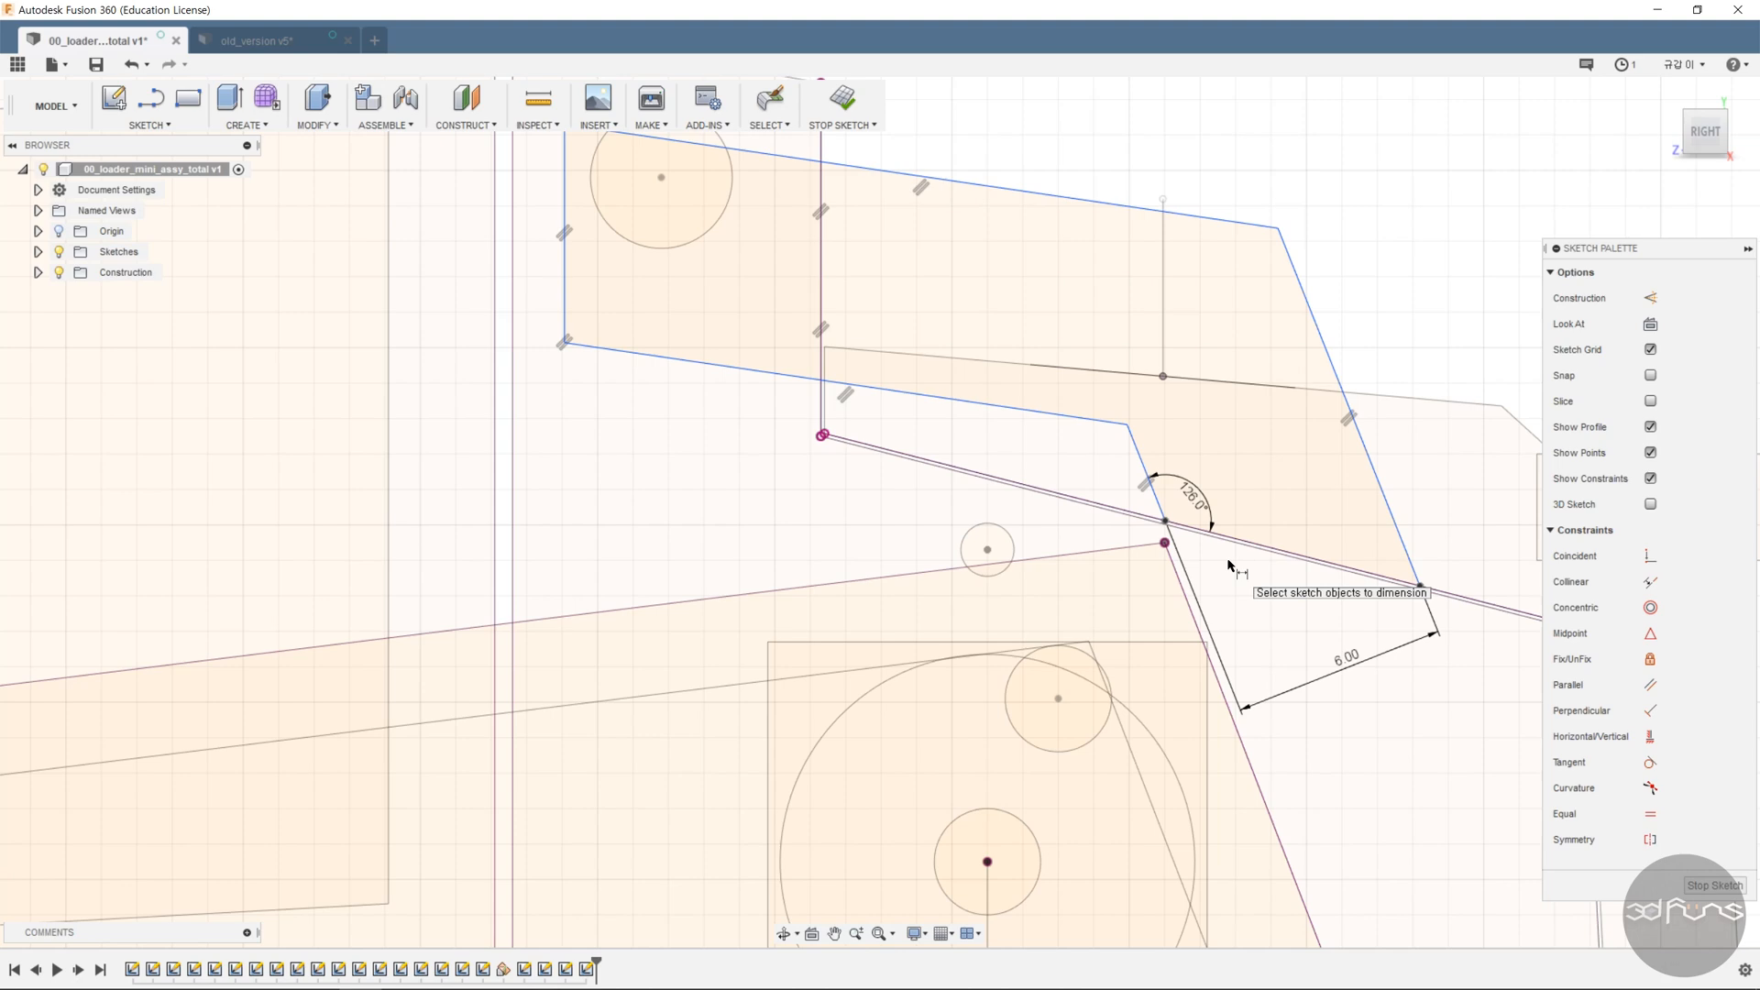
- Make the profile's top edge parallel to the sloped top edge of the body section directly behind the cab
scroll(1191, 517, down, 2)
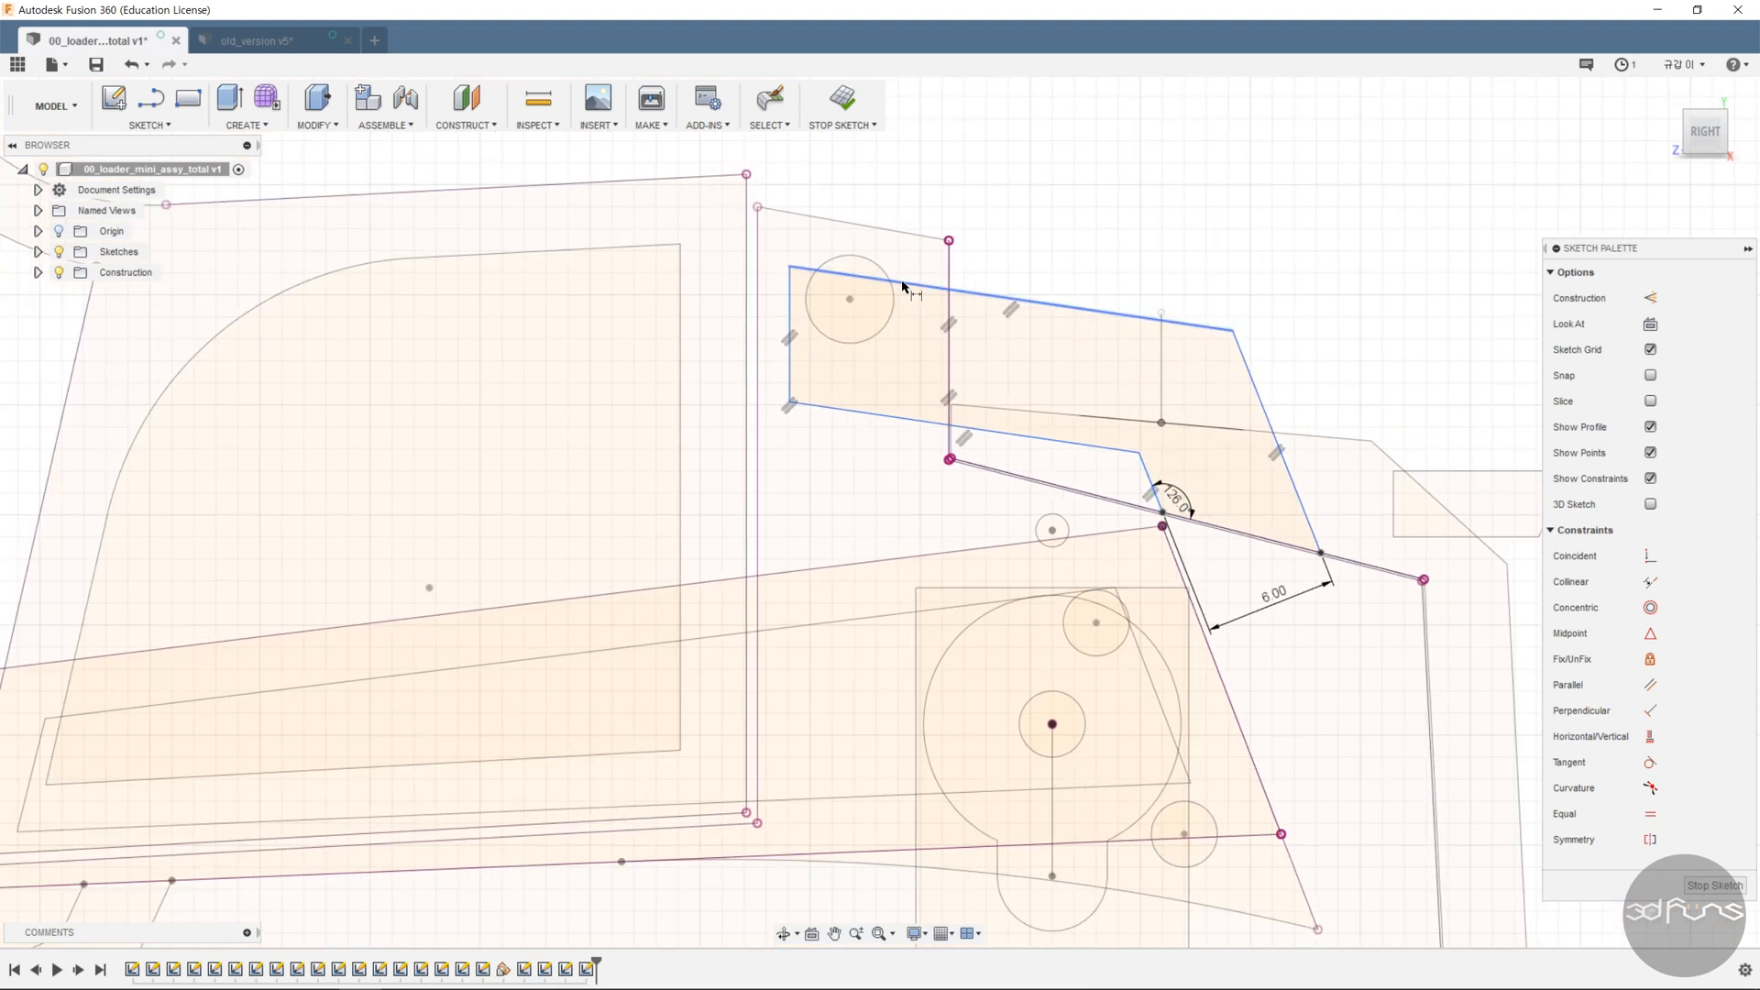
click(907, 235)
key(Escape)
click(1650, 686)
click(968, 293)
click(923, 236)
- Dimension the gap between the profile's top edge and the body's sloped top edge, try 1 mm, and undo that value
key(d)
click(907, 288)
click(919, 235)
click(931, 191)
text(1)
key(Return)
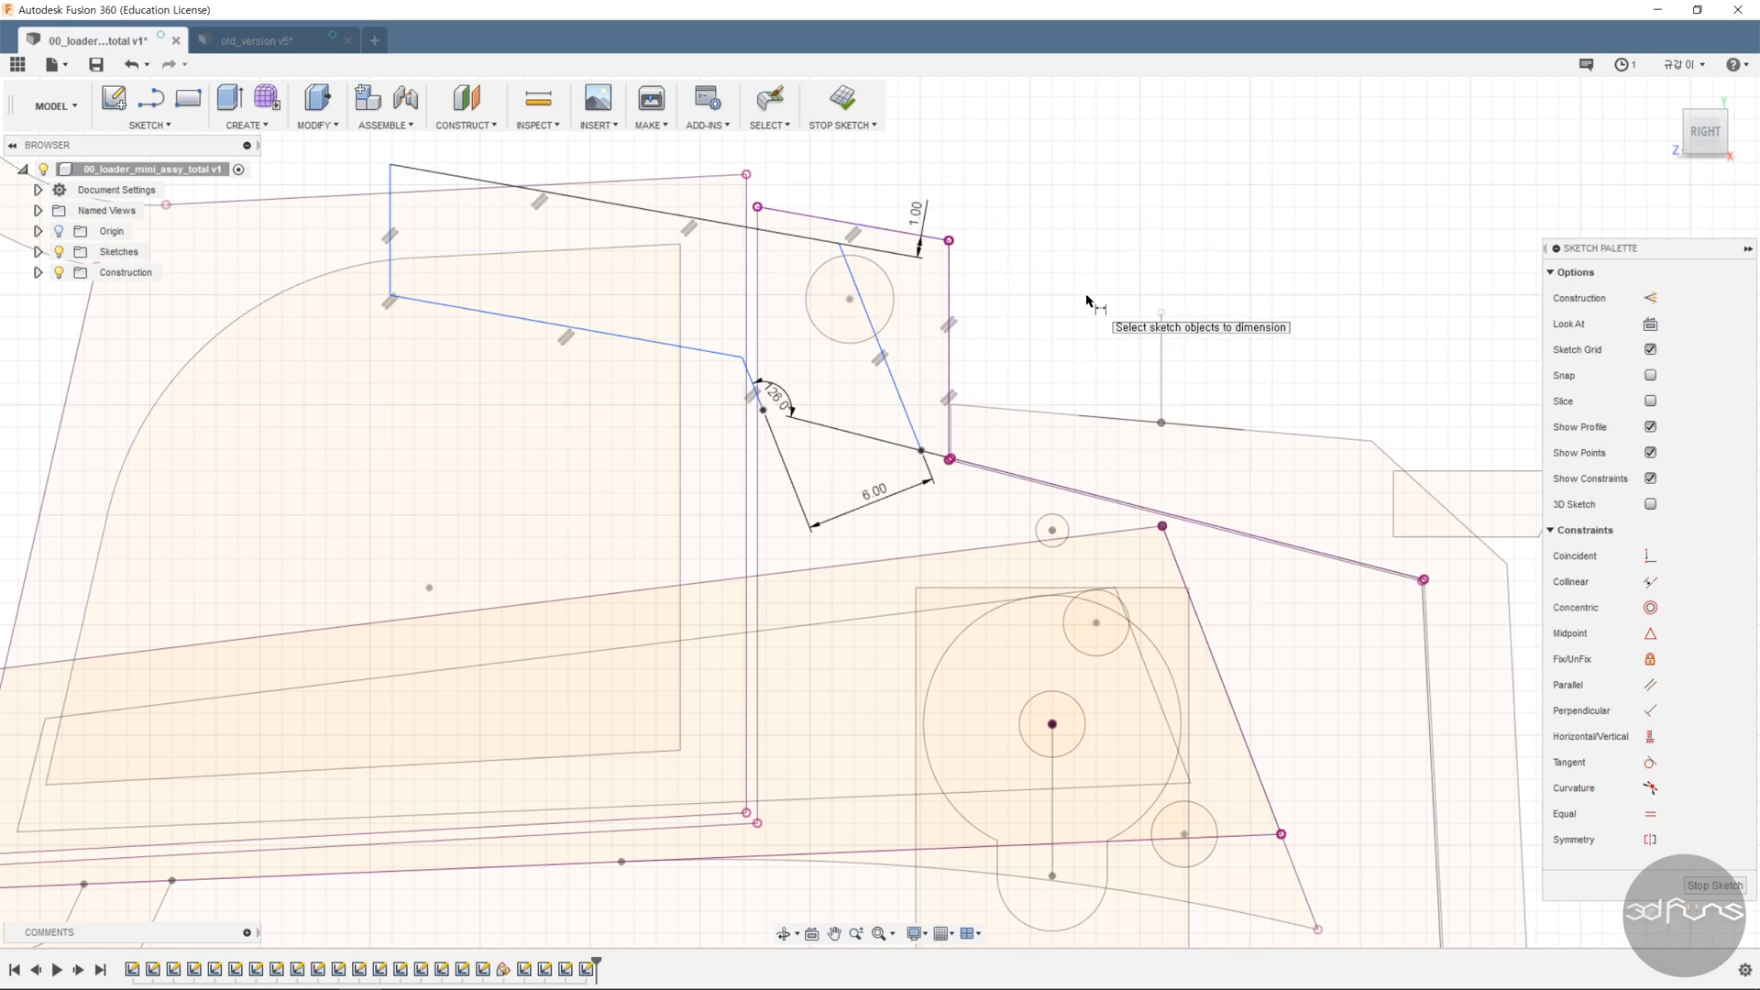
key(ctrl+z)
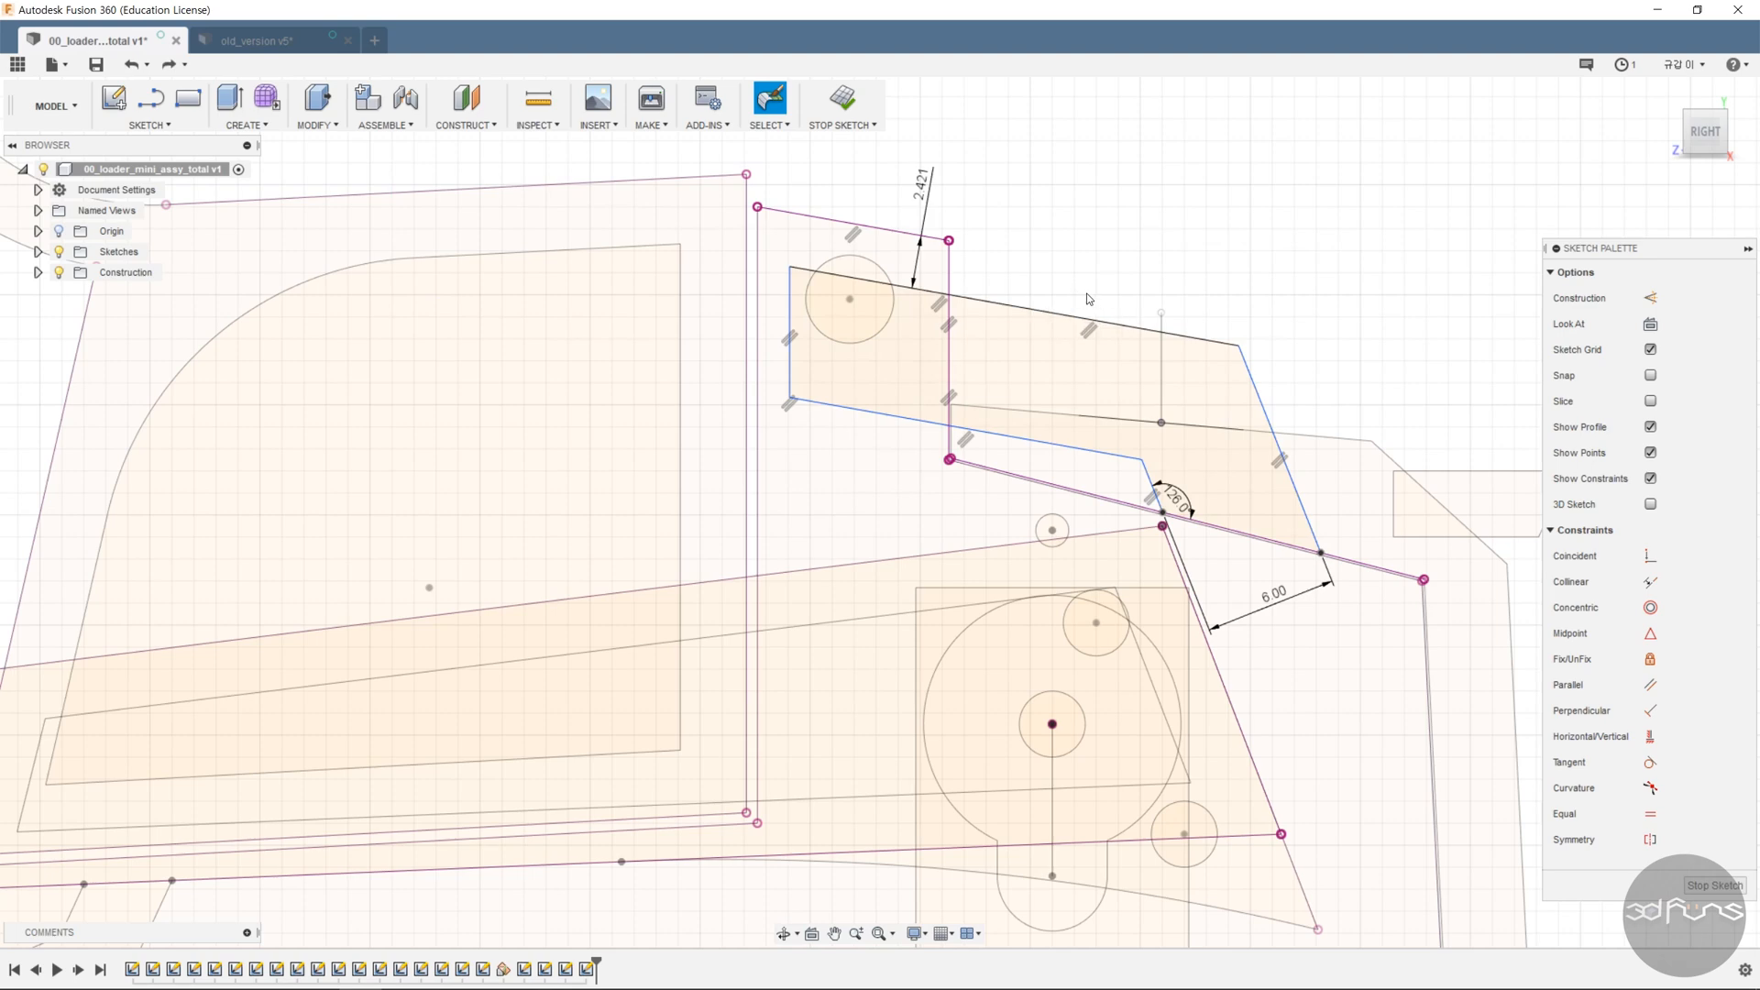
- Set the distance between the angled profile's vertical front edge and the body's vertical edge behind the cab to 1 mm
key(d)
click(790, 312)
click(757, 266)
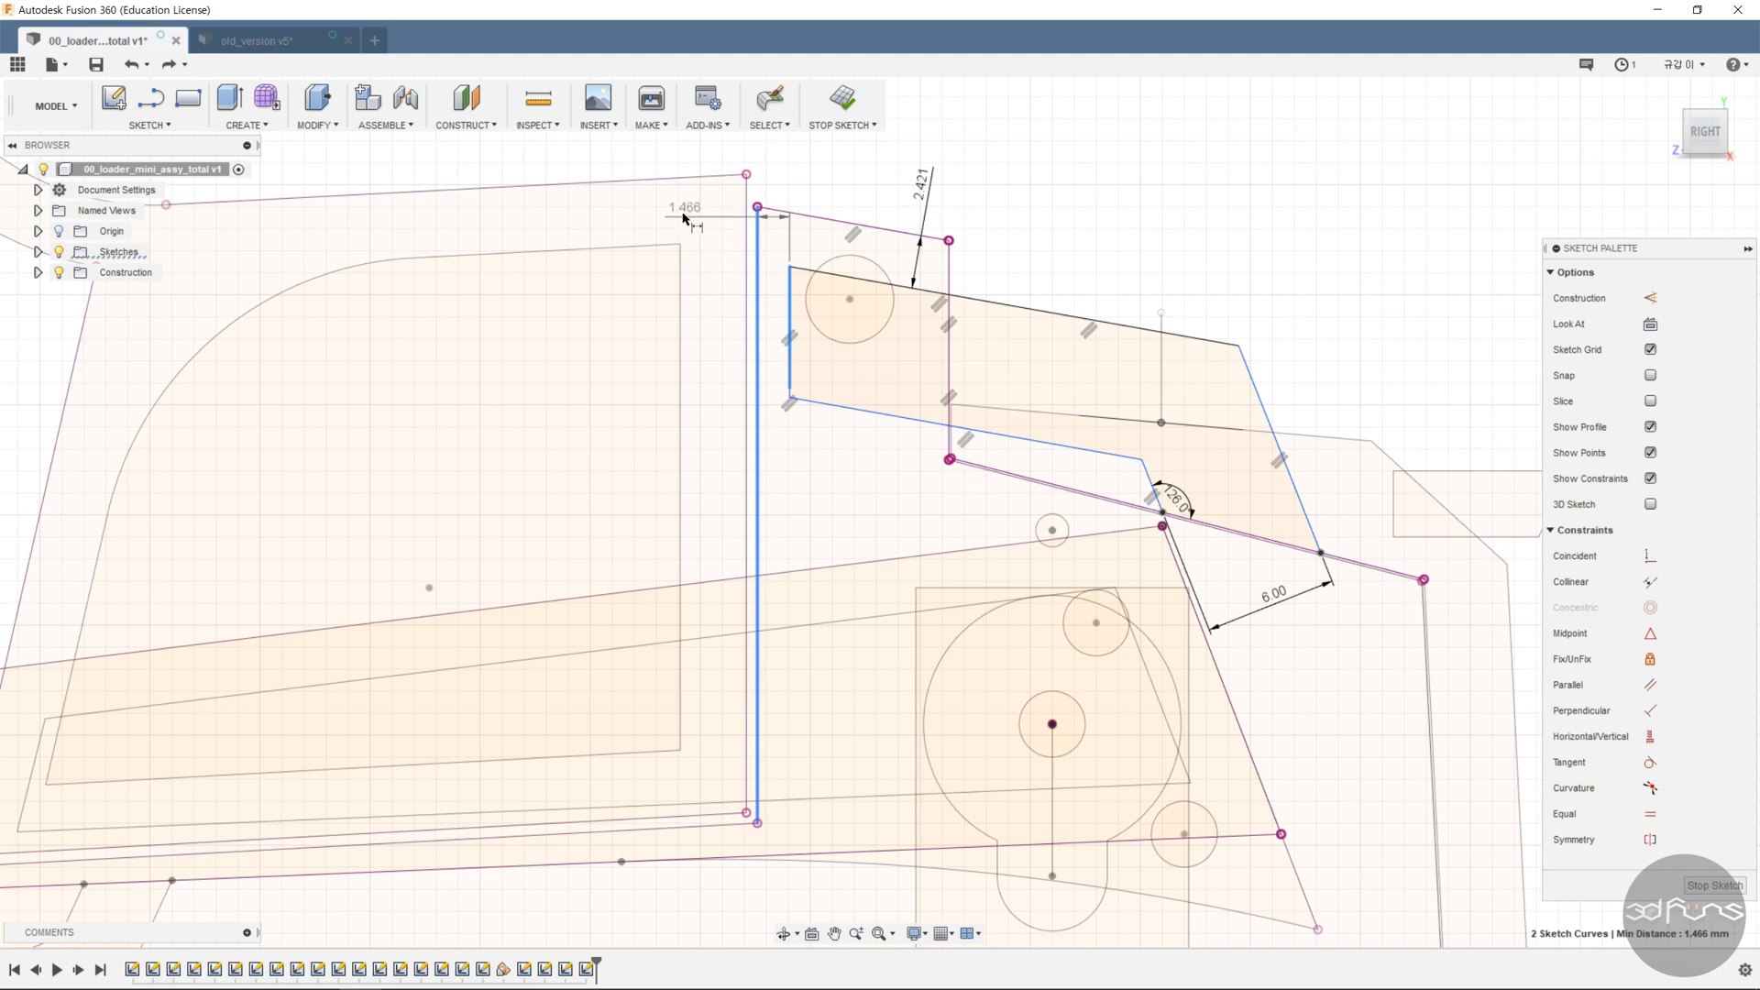
scroll(739, 275, up, 3)
middle_drag(770, 197, 889, 522)
click(788, 301)
text(1)
key(Return)
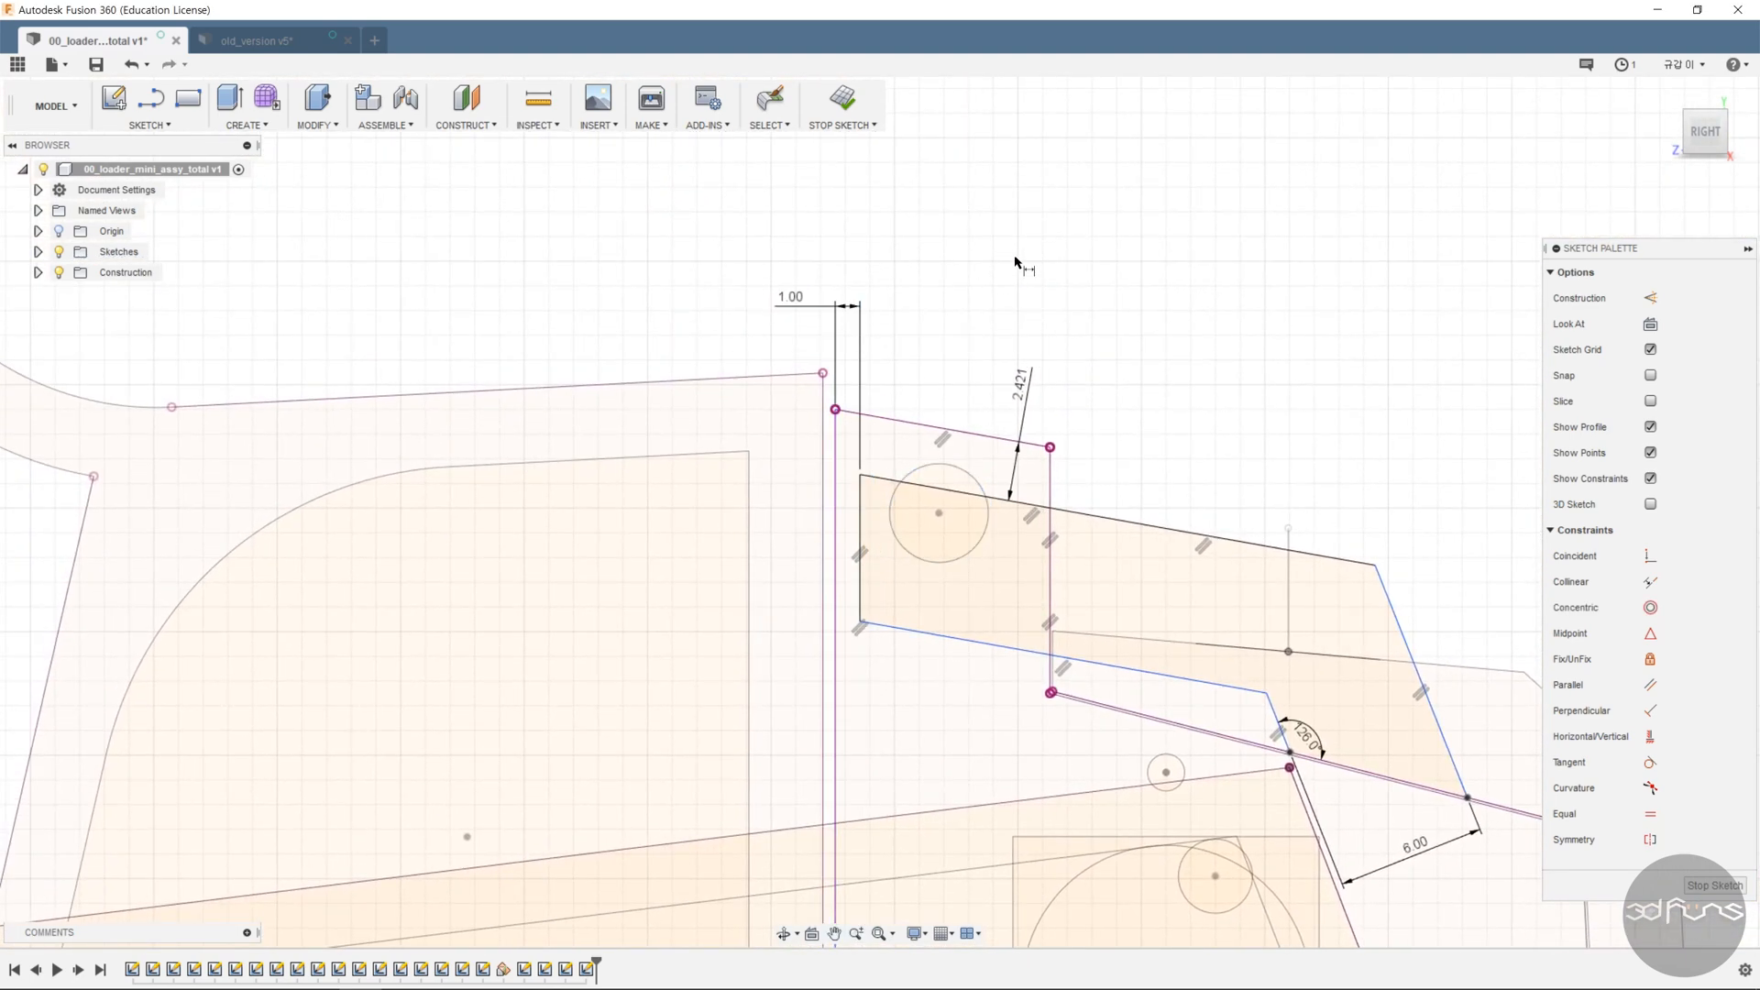
- Set the gap below the body's sloped top edge to 1 mm and the distance between the profile's two parallel sloped edges to 5 mm
click(1029, 385)
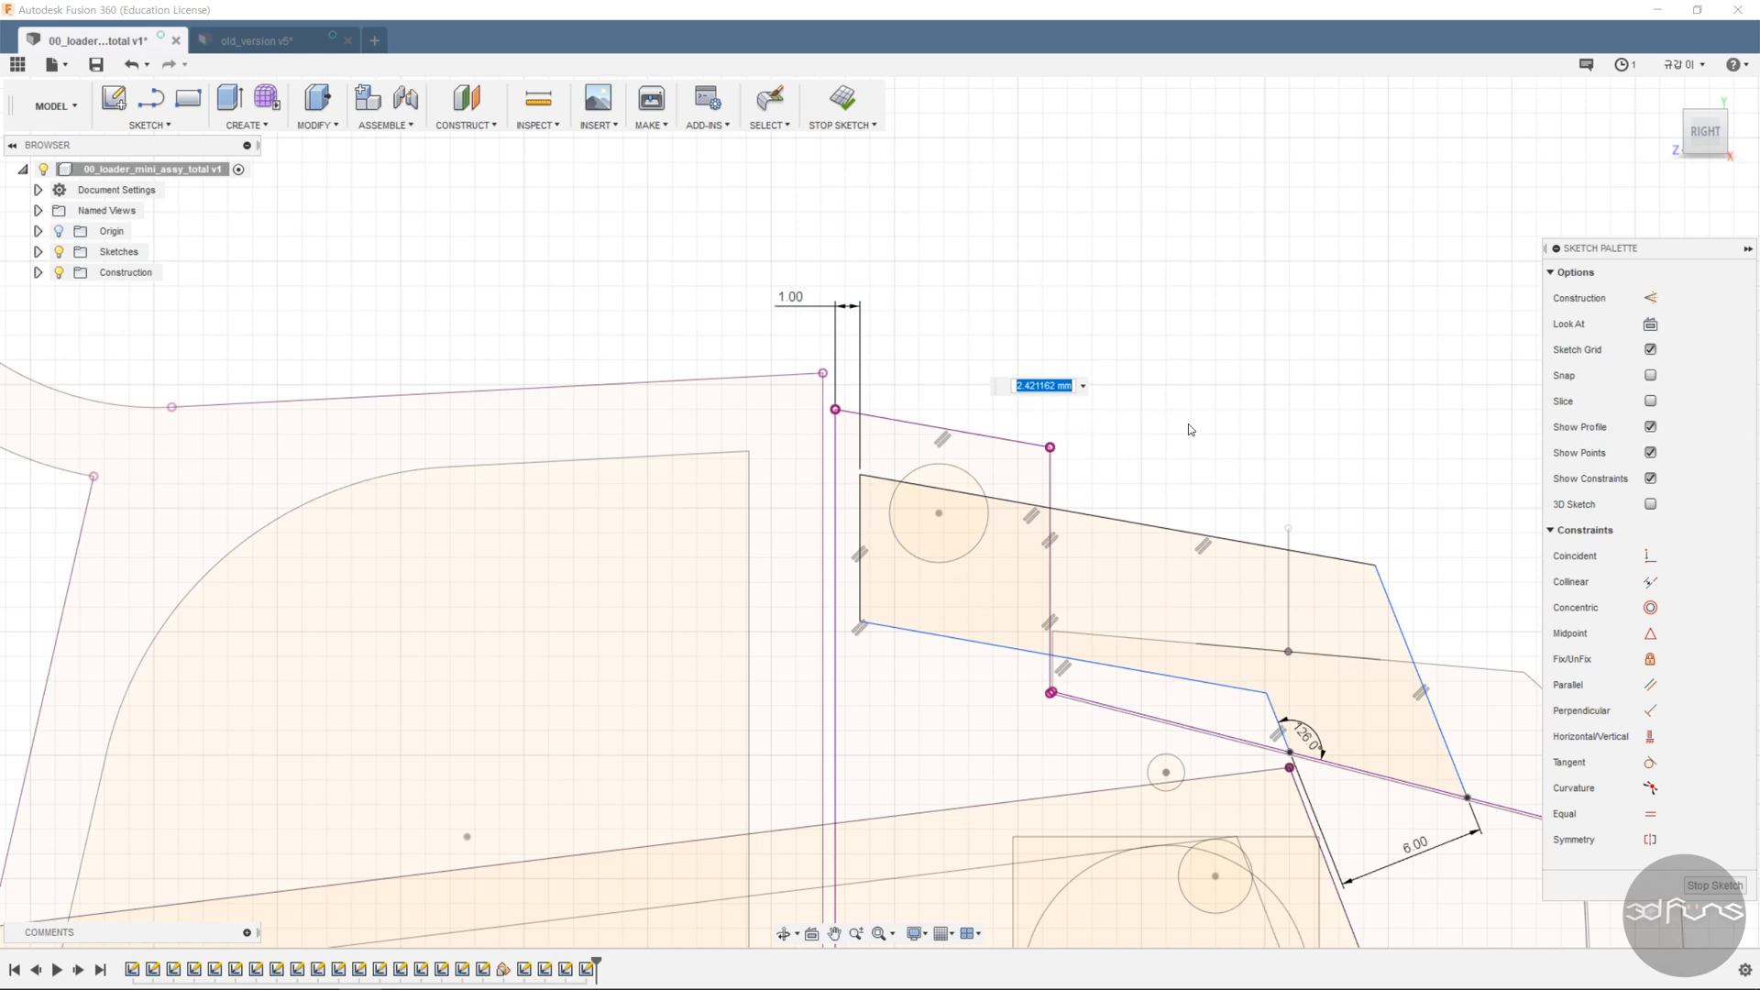
text(1)
key(Return)
click(1009, 648)
click(1071, 484)
click(776, 492)
text(5)
key(Return)
scroll(1058, 682, down, 4)
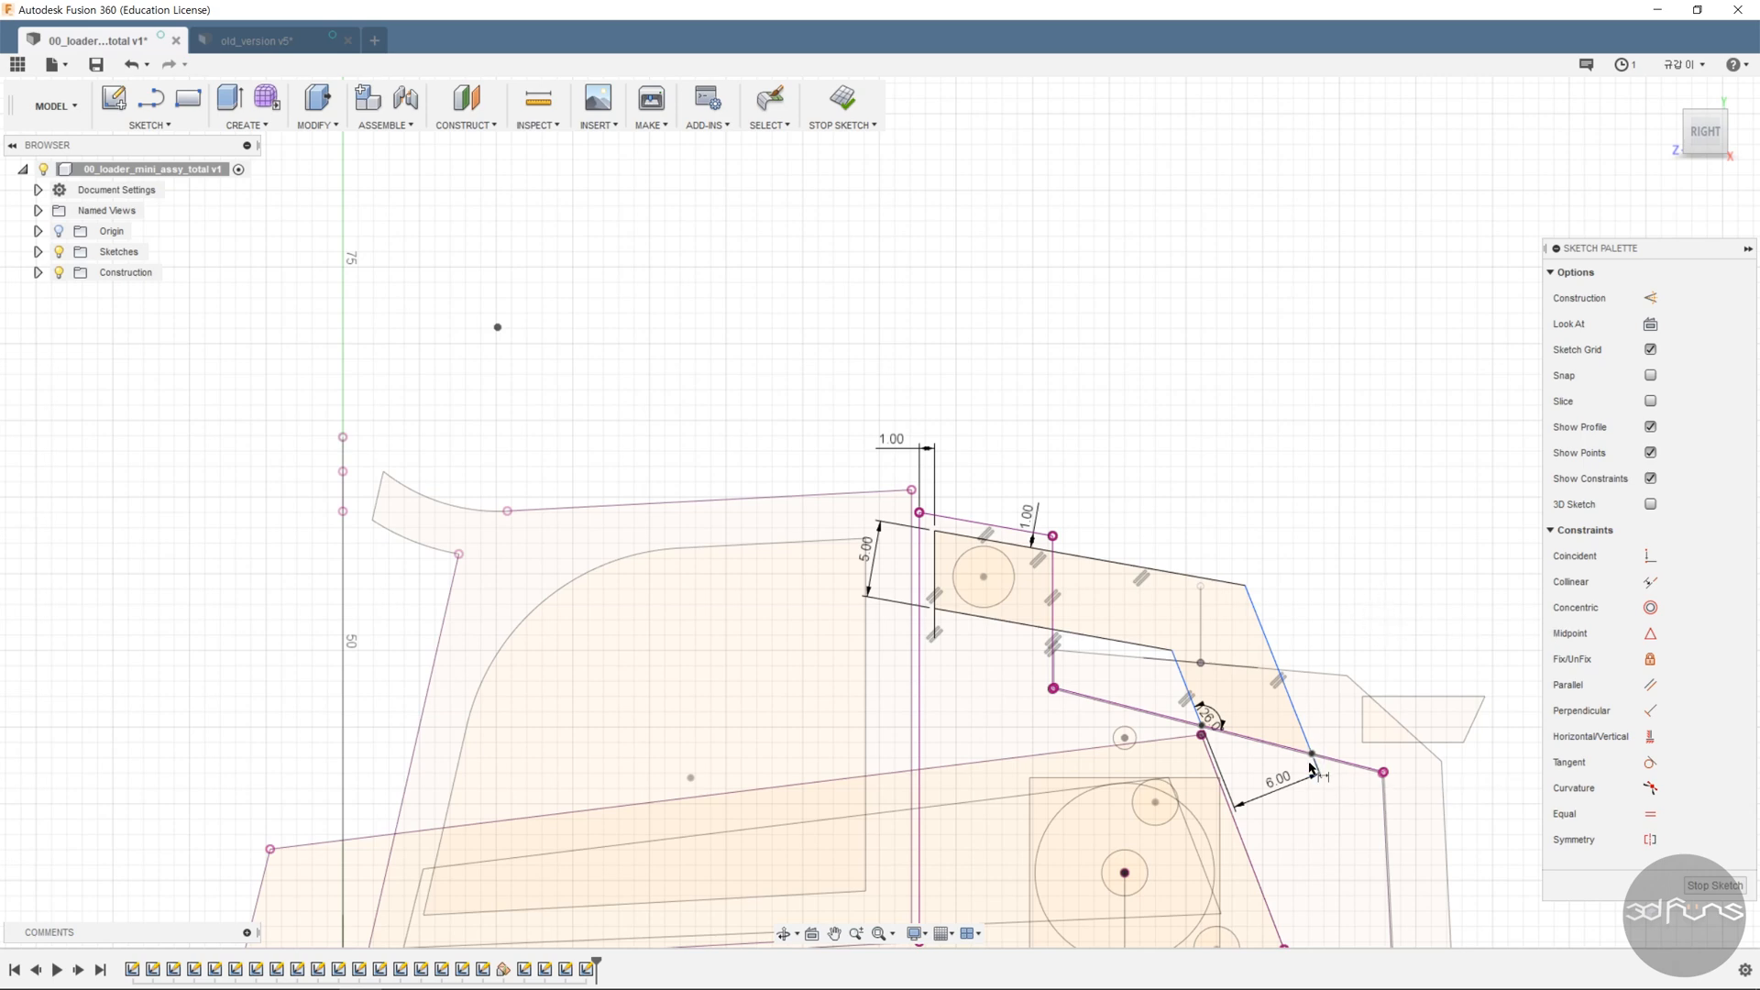
- Set the horizontal distance from the origin to the profile's rear lower corner to 61.7 mm and finish the sketch
scroll(1313, 761, up, 3)
scroll(1190, 755, down, 5)
middle_drag(1086, 826, 1253, 360)
scroll(583, 836, down, 3)
click(597, 845)
click(1144, 472)
click(871, 266)
text(61)
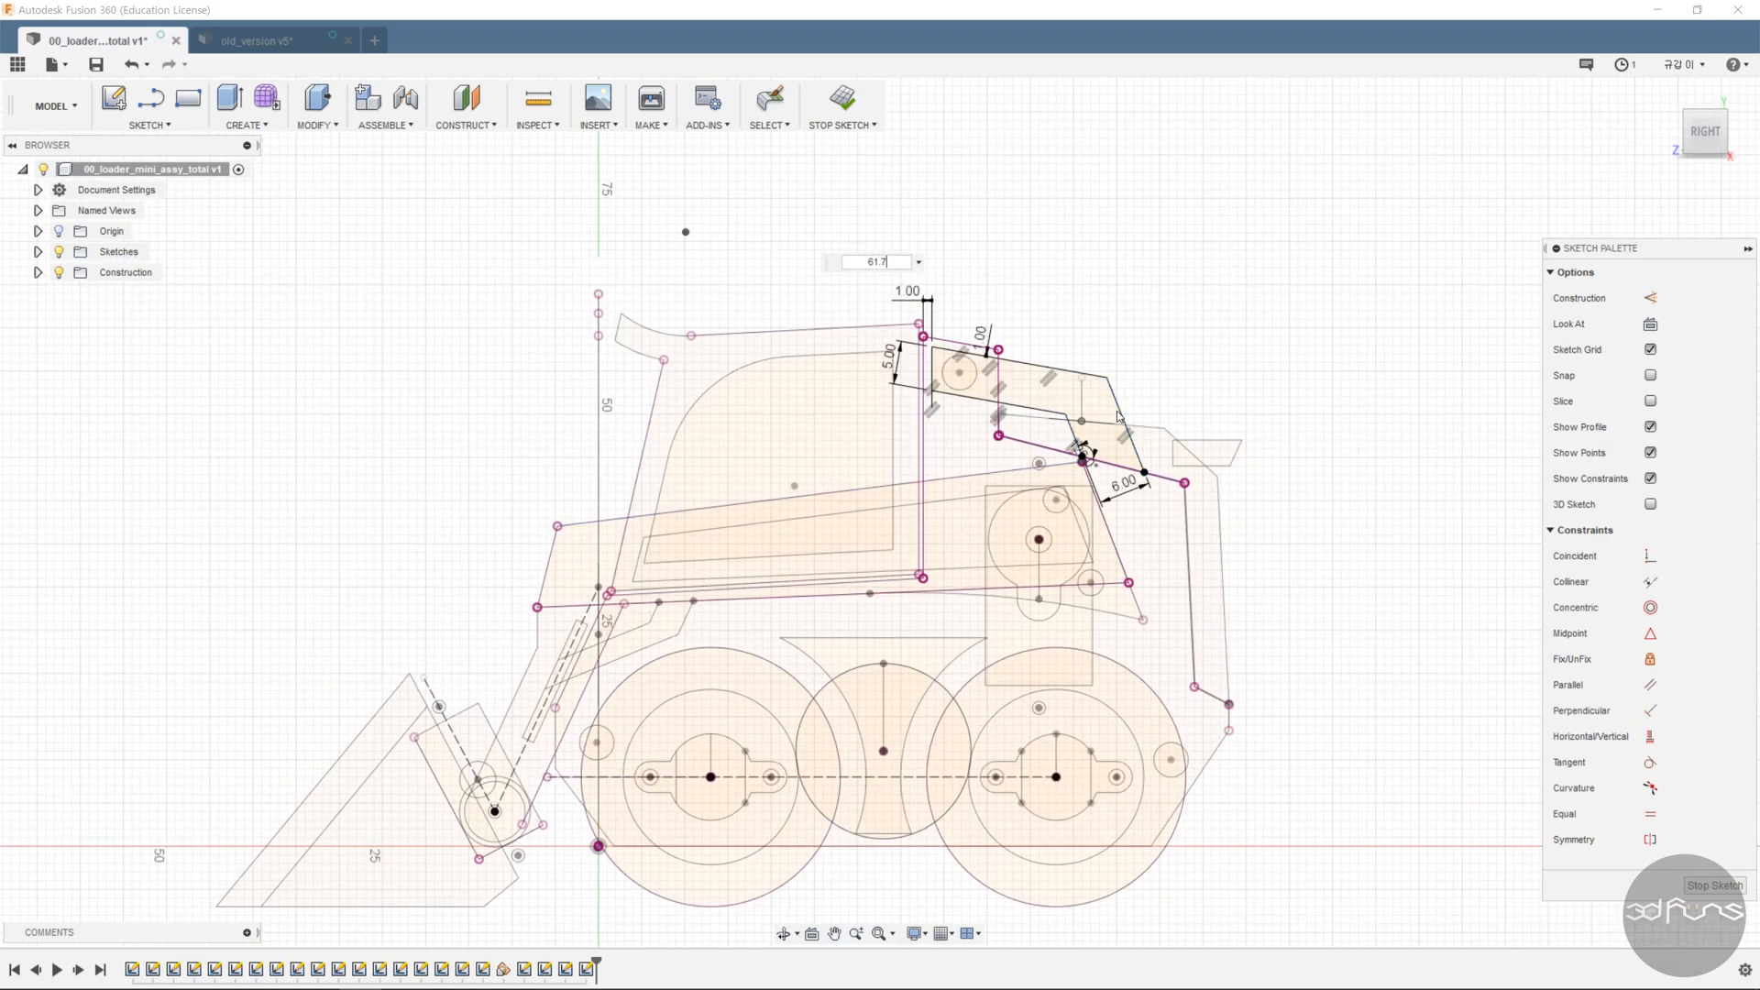
text(.7)
key(Return)
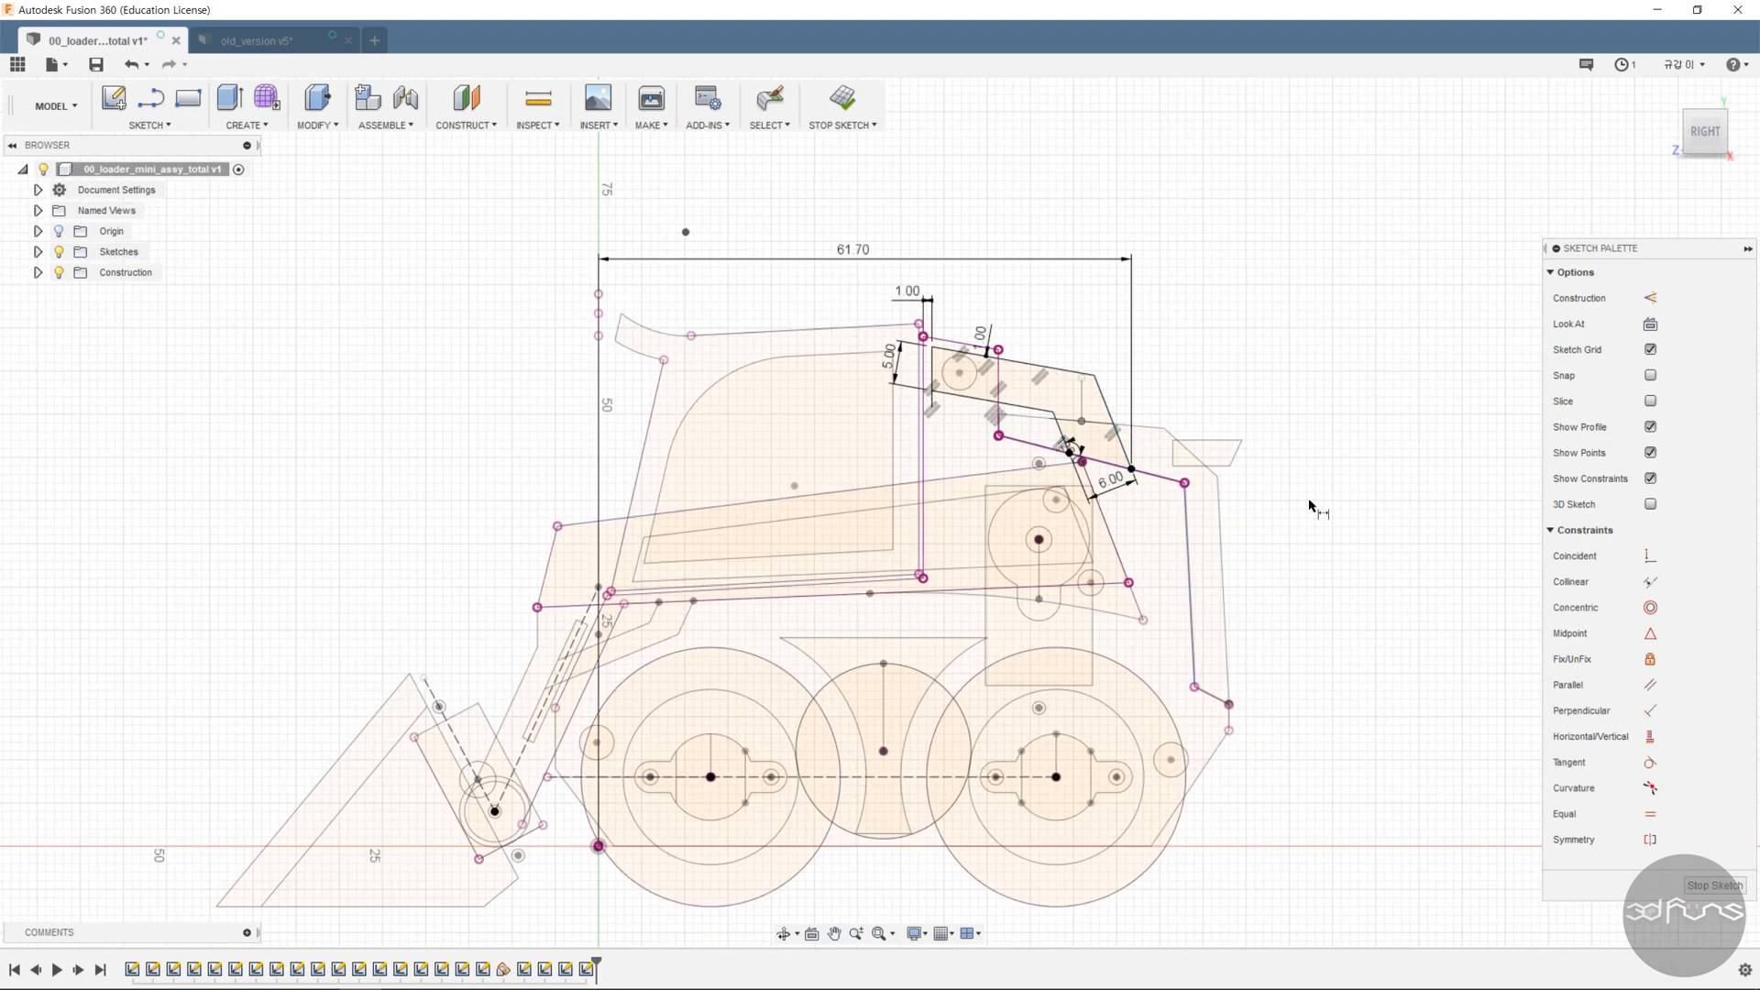
middle_drag(1281, 507, 1344, 583)
scroll(1305, 540, up, 2)
click(842, 99)
scroll(1178, 518, up, 4)
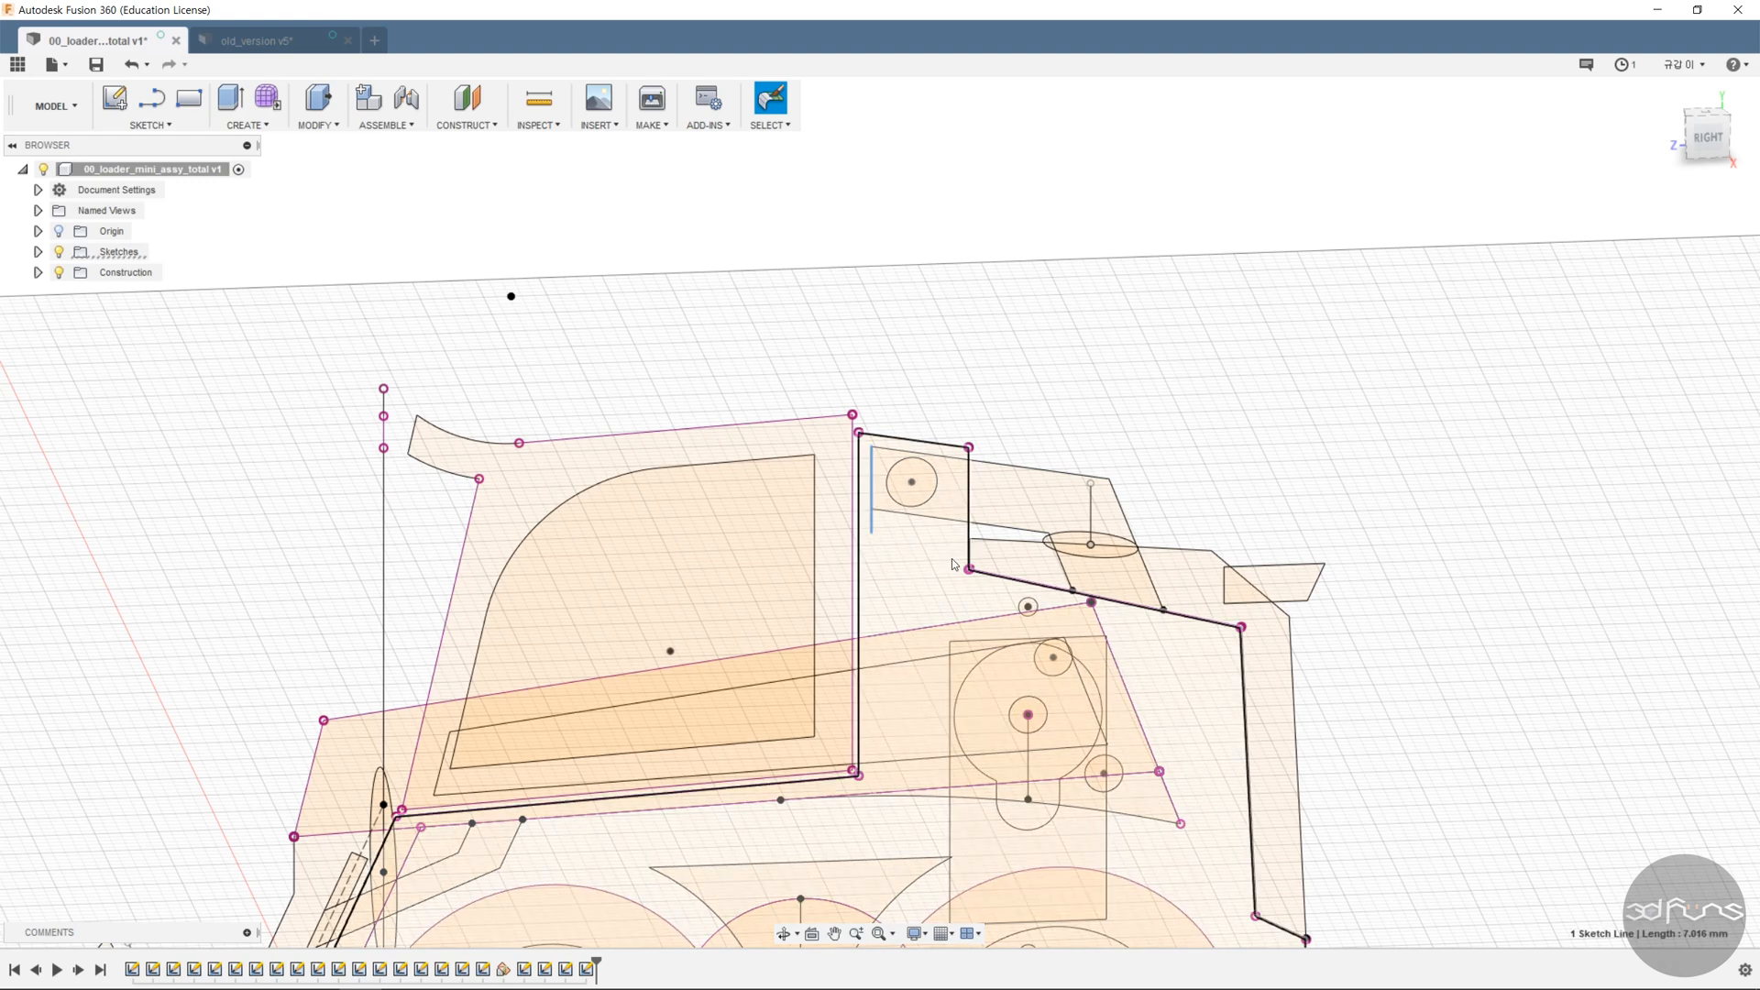
- Reopen the angled profile's sketch and try deleting the leftover vertical line below its front lower corner, undoing the deletion
click(588, 969)
right_click(590, 971)
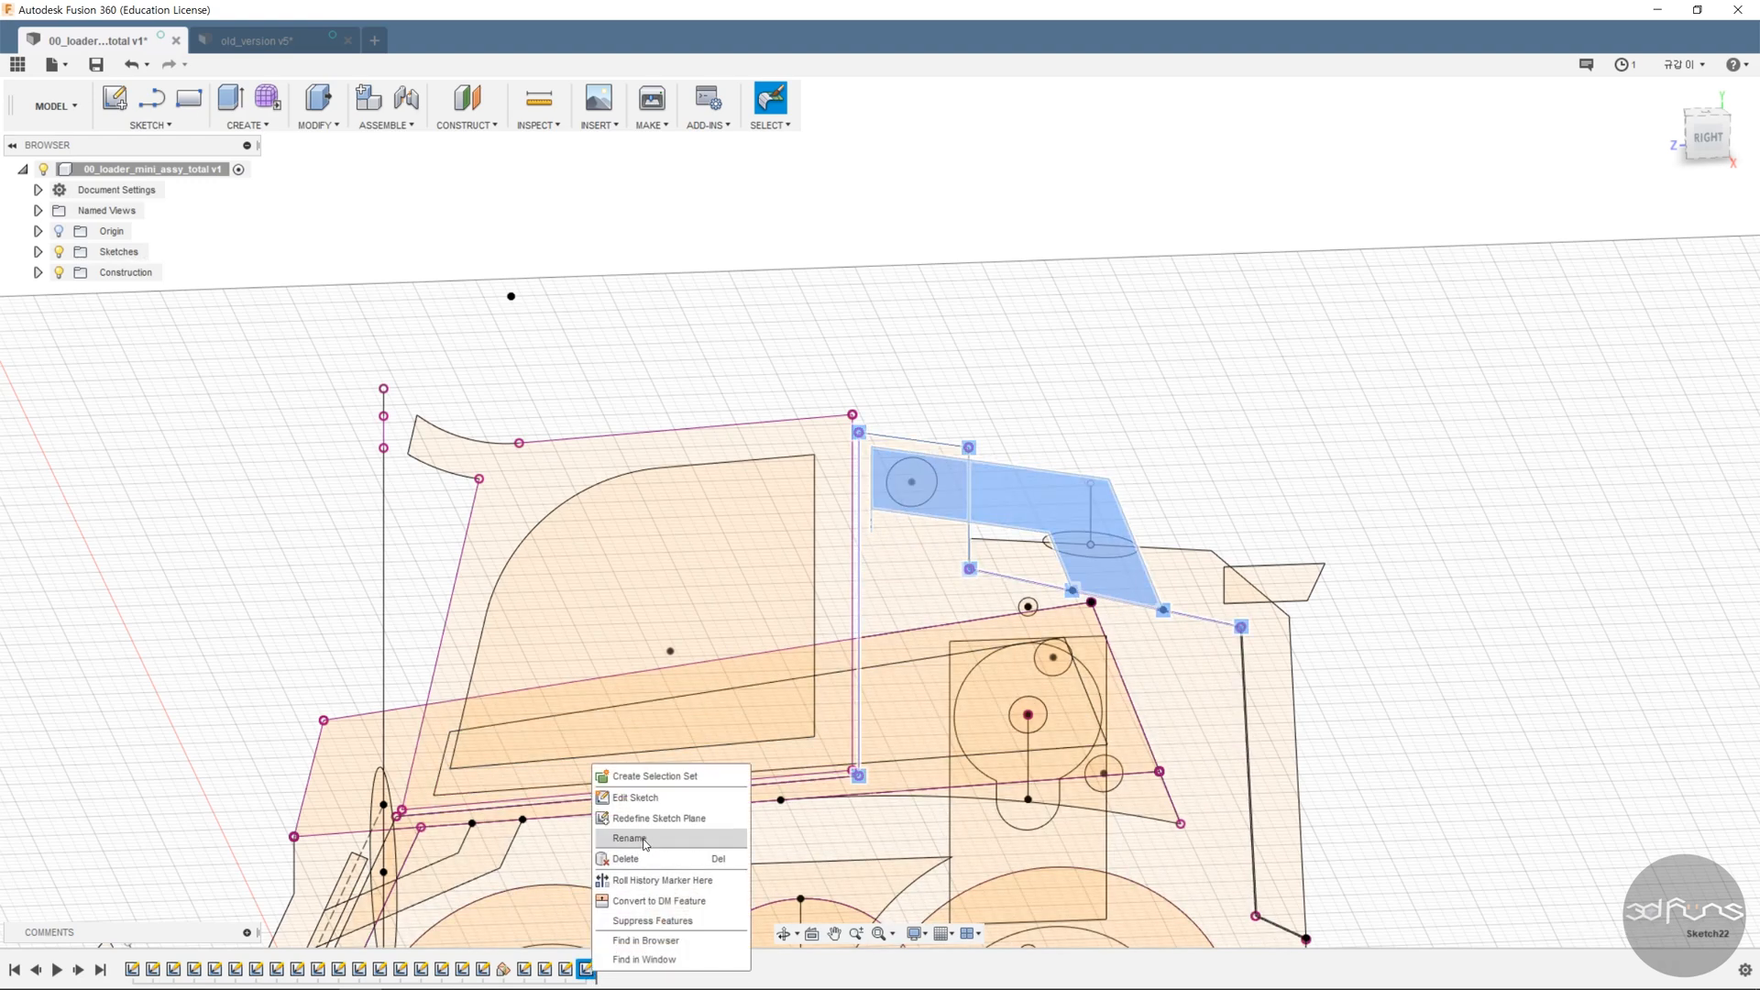
click(642, 798)
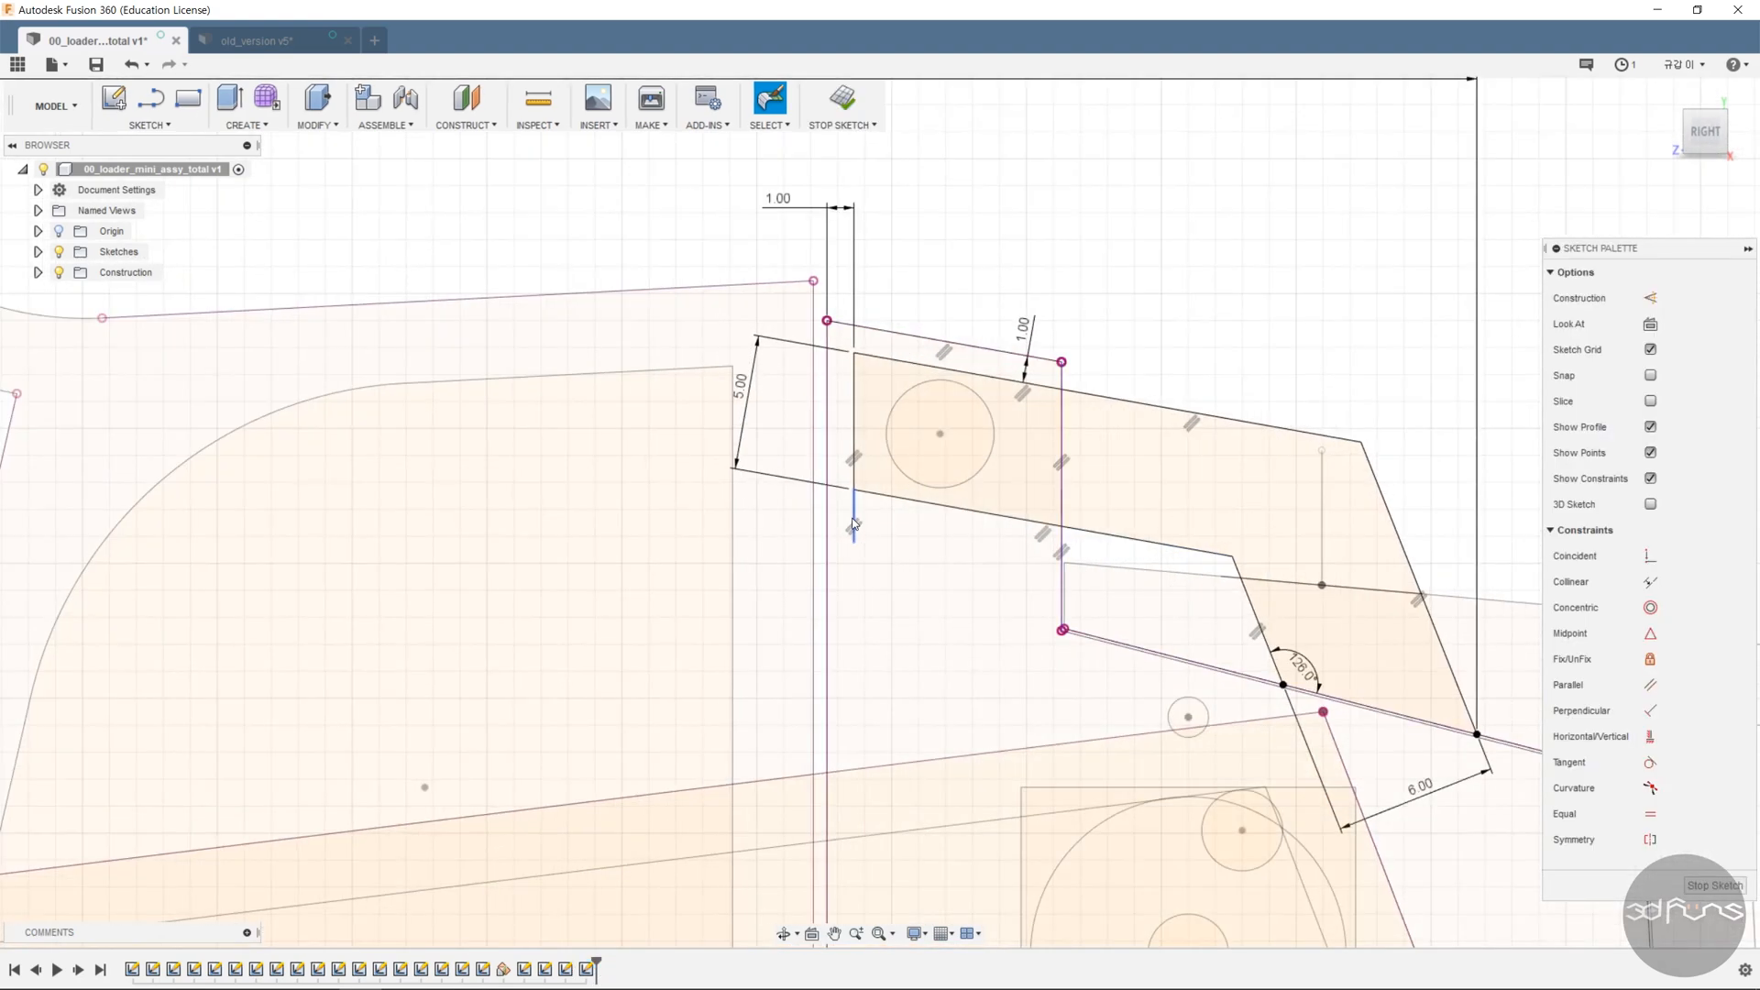
key(d)
click(855, 509)
key(Delete)
key(ctrl+z)
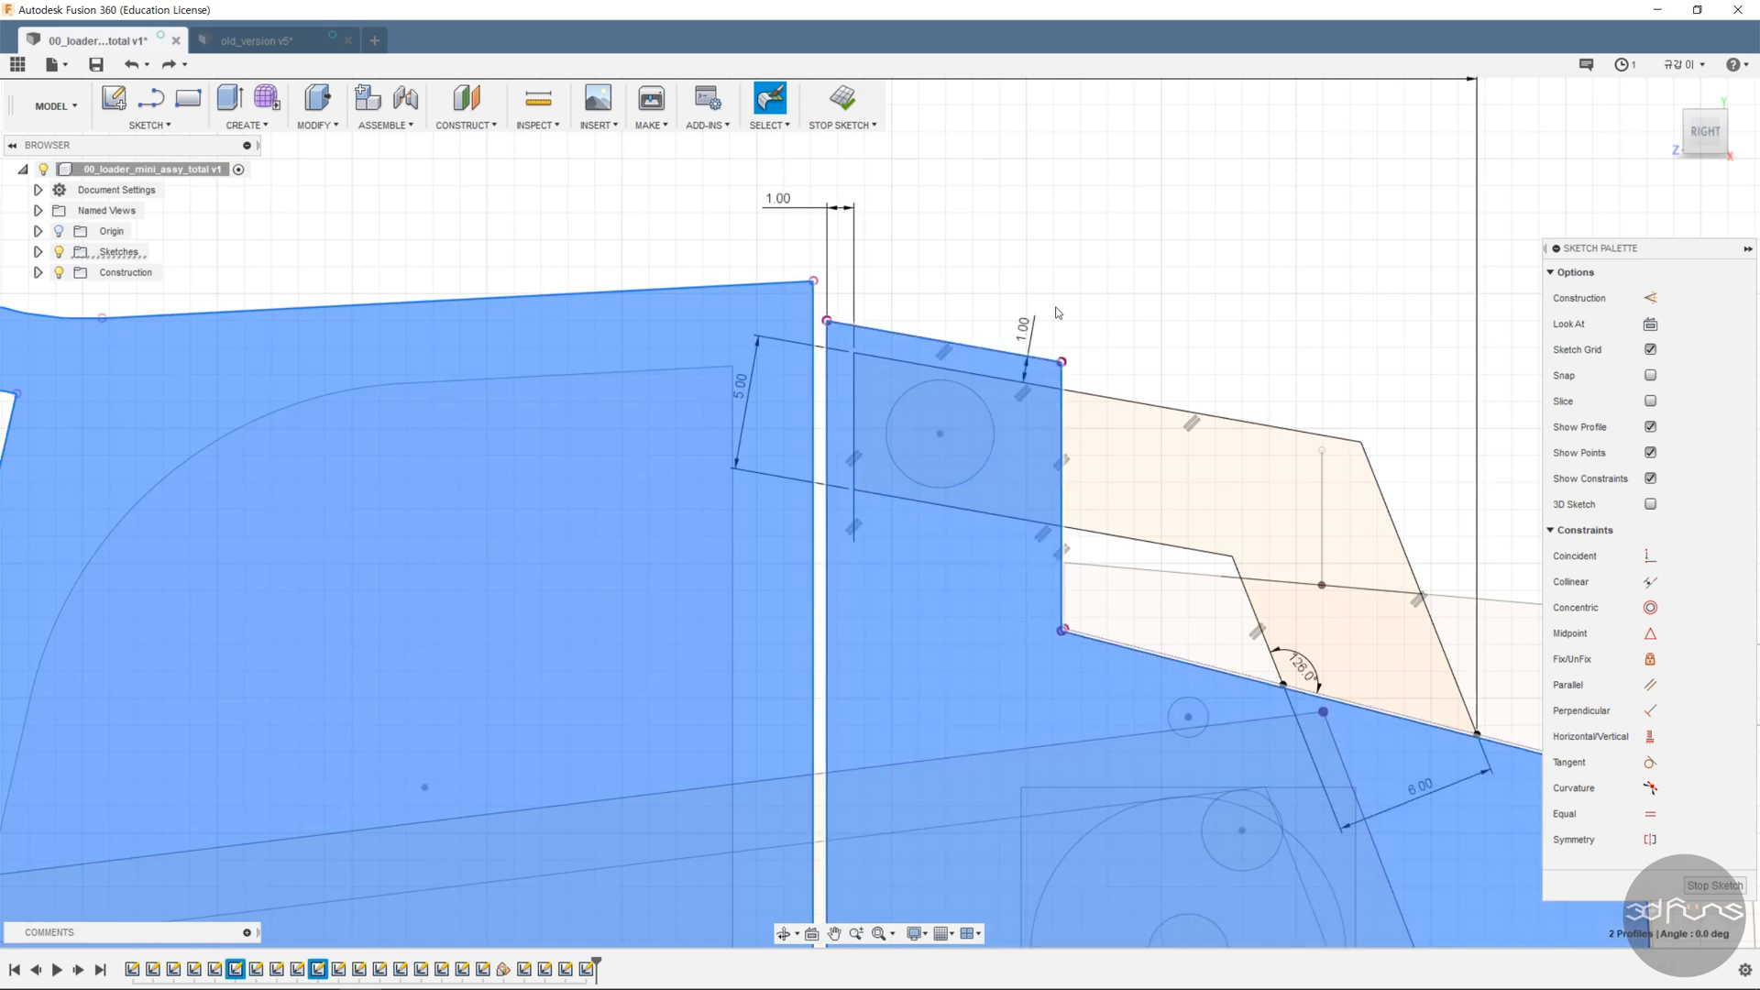
- Pick the leftover vertical line from the overlapping sketch lines at the profile's front lower corner and finish the sketch
scroll(853, 536, up, 3)
right_click(849, 550)
key(Escape)
click(849, 543)
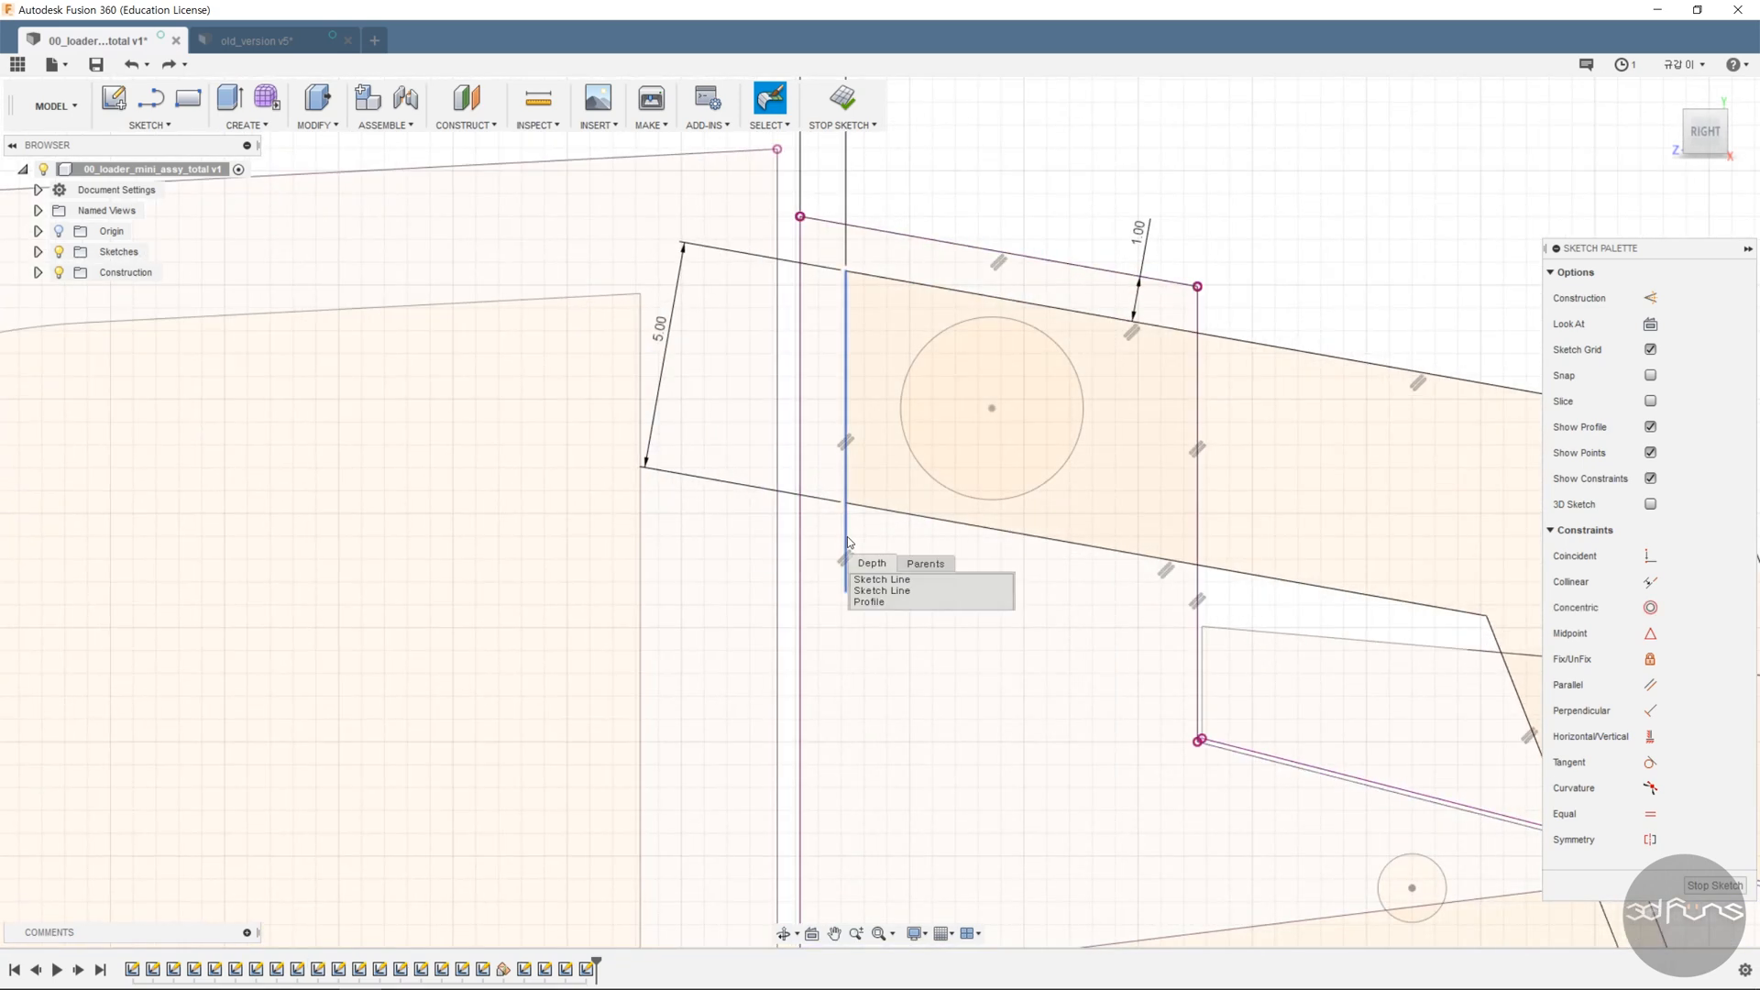
click(883, 587)
key(Escape)
scroll(1003, 605, down, 3)
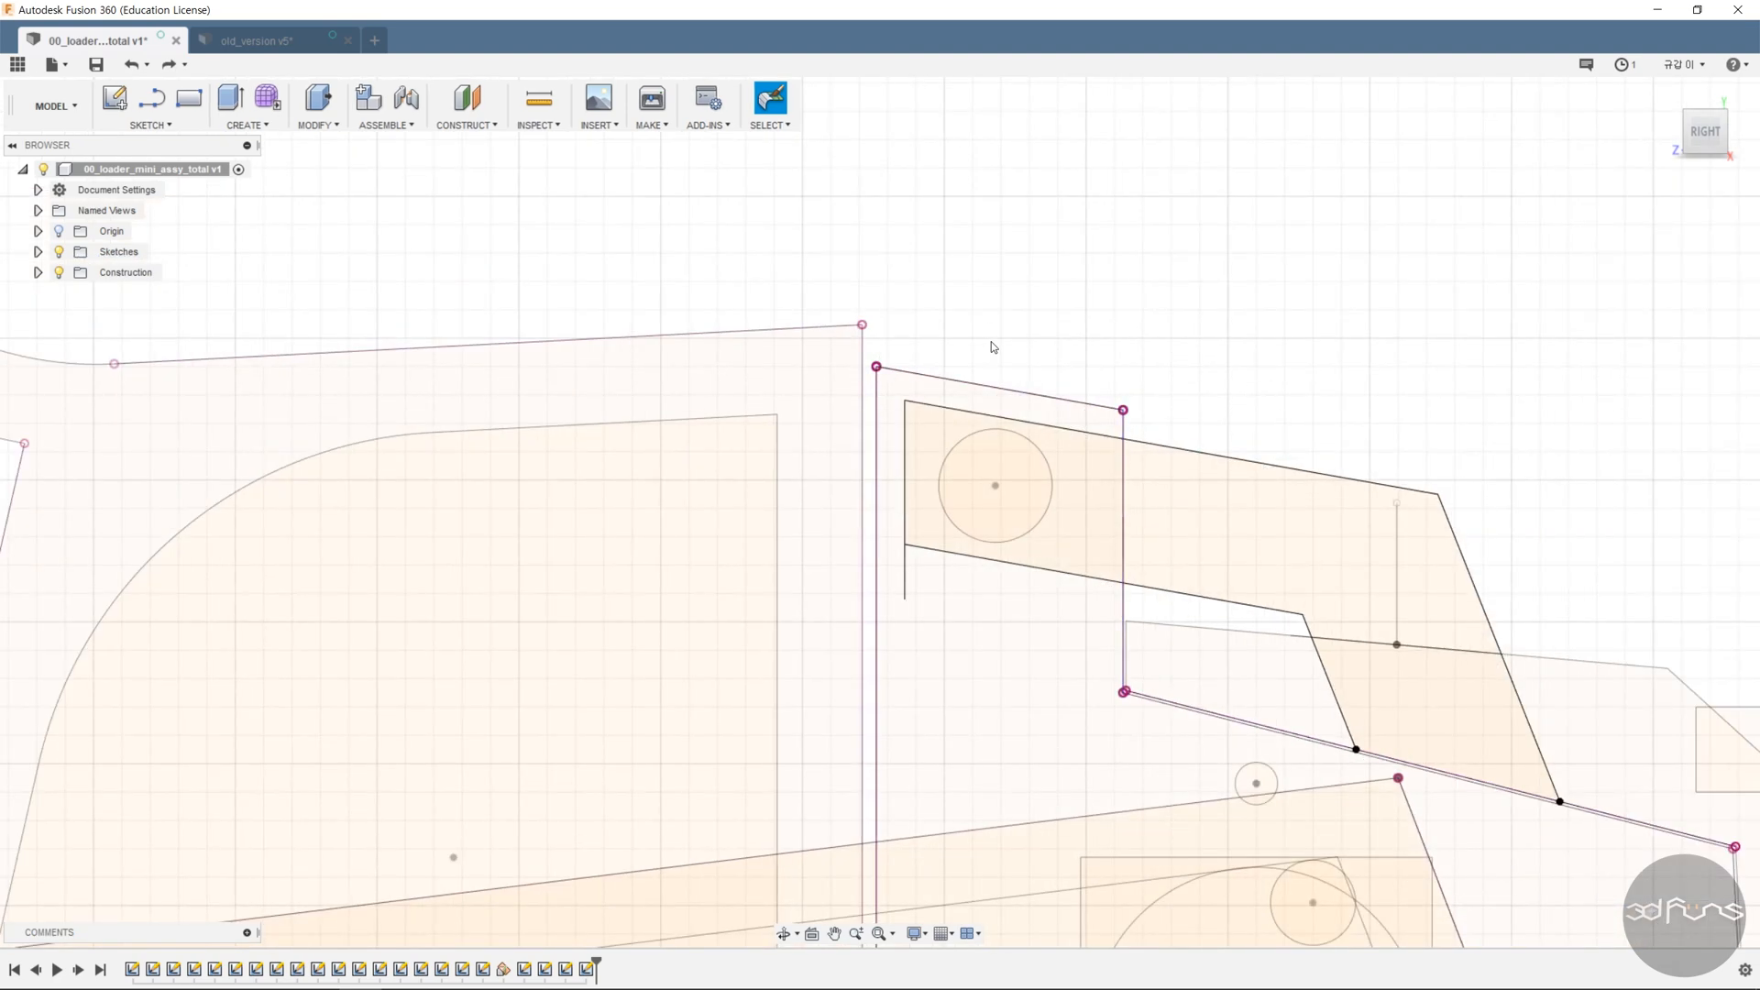
scroll(982, 330, down, 5)
shift+middle_drag(1513, 632, 1371, 514)
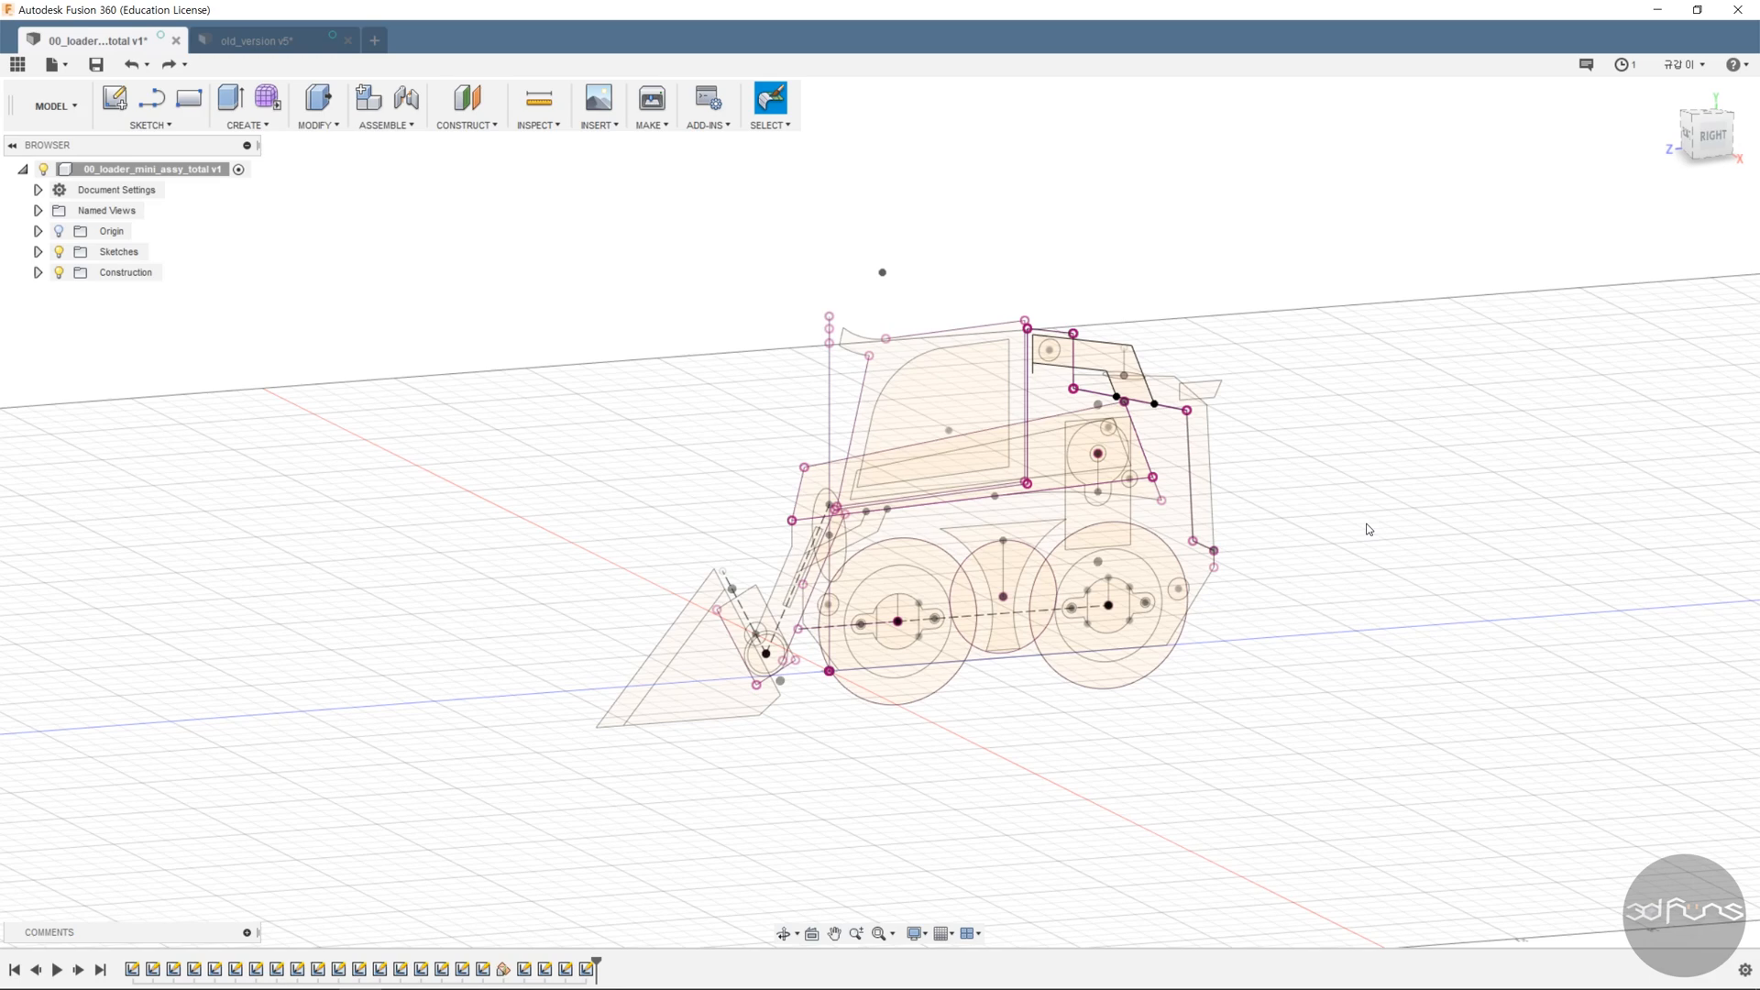
- Reopen the sketch and draw a line between the body's two vertical edges just below the profile, parallel to its lower sloped edge
right_click(587, 969)
click(660, 801)
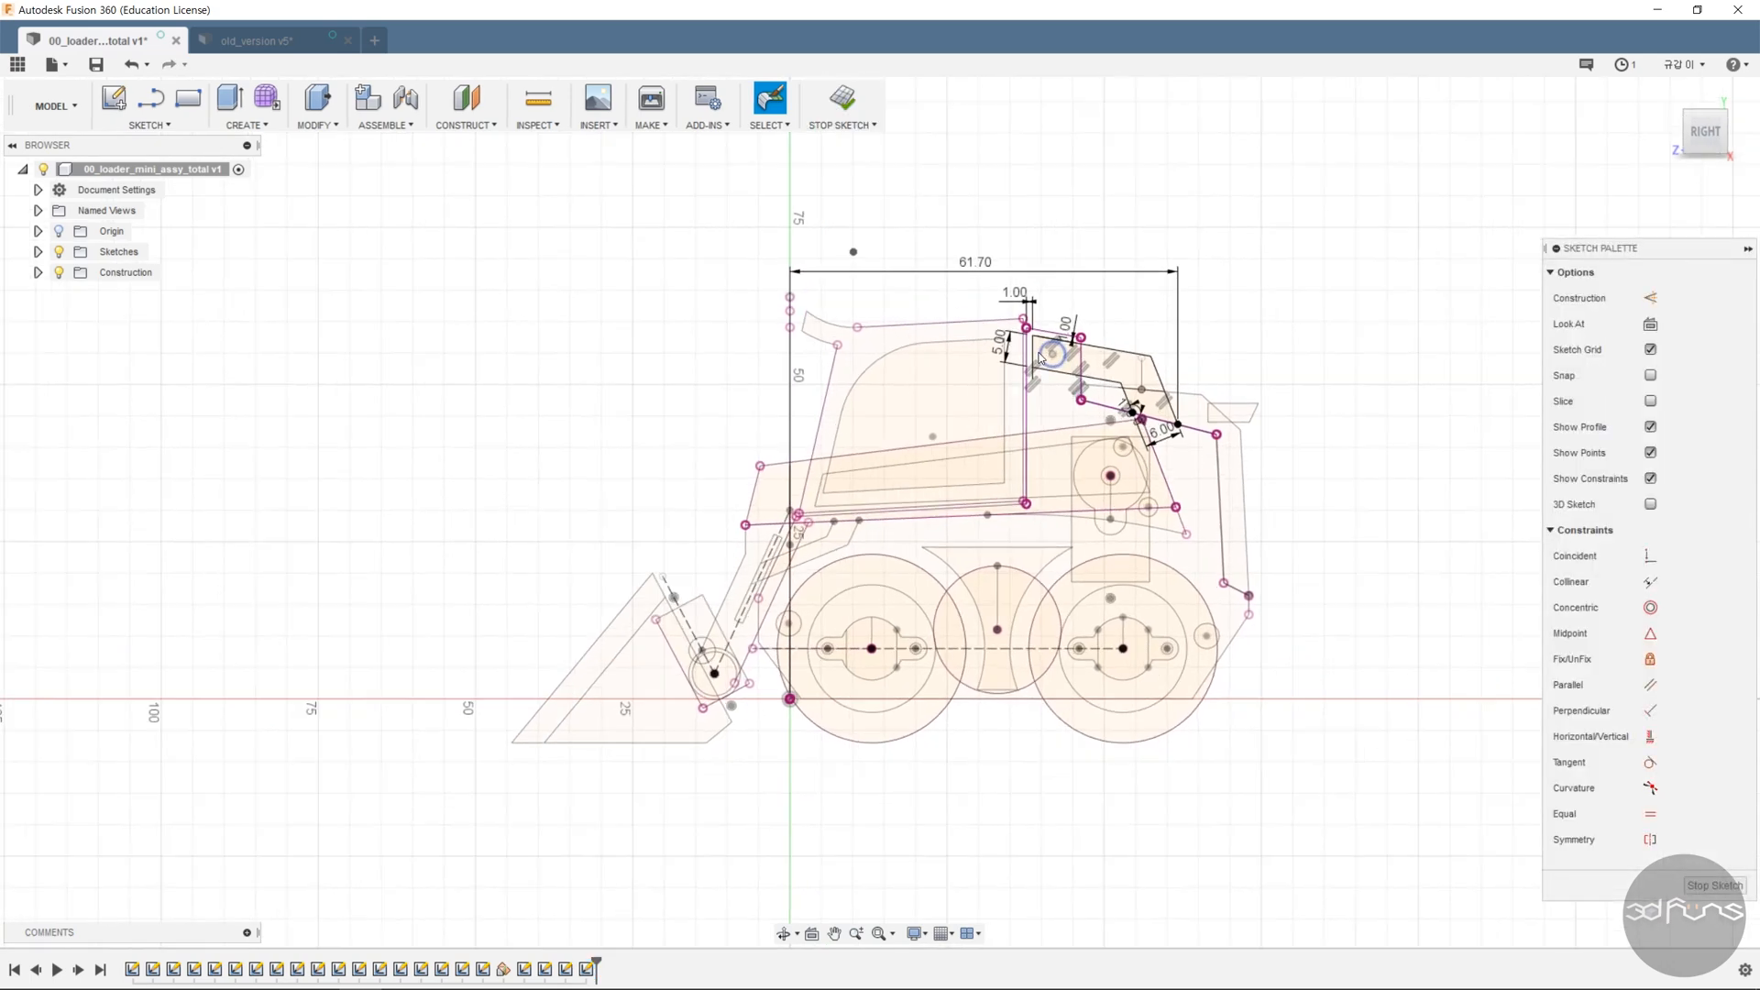
scroll(1068, 367, up, 5)
key(l)
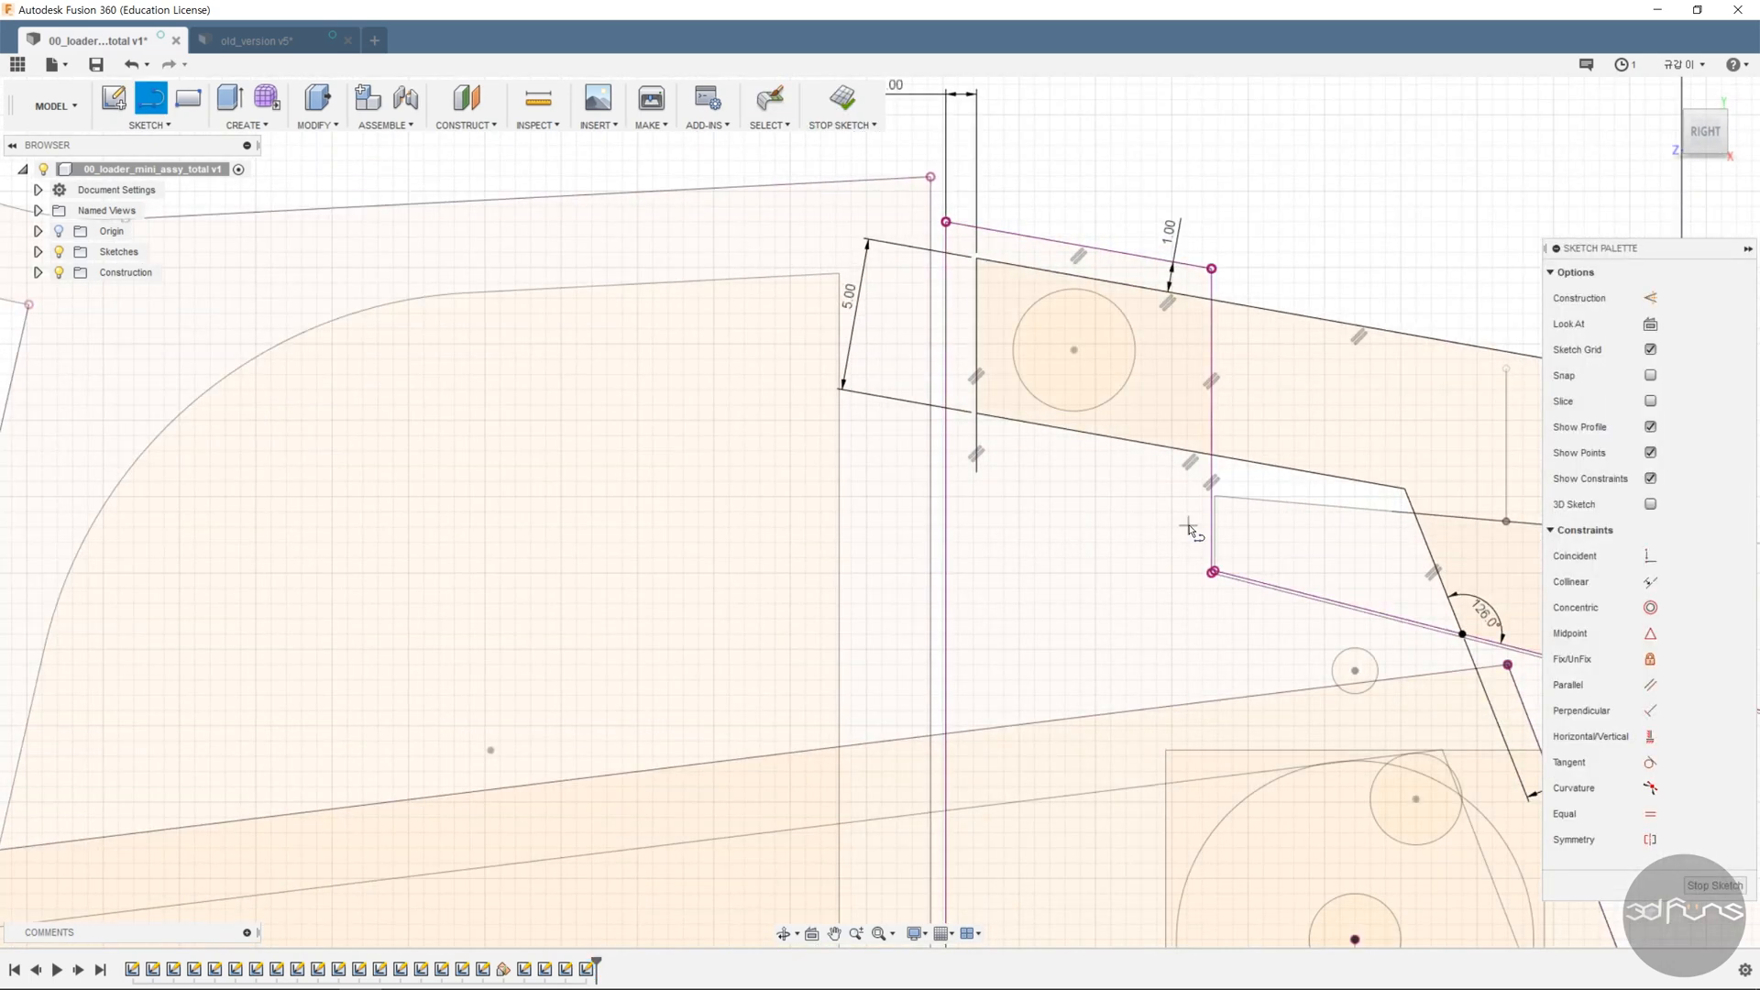
scroll(1201, 518, up, 2)
scroll(1201, 518, up, 2)
click(1223, 434)
click(537, 347)
key(Escape)
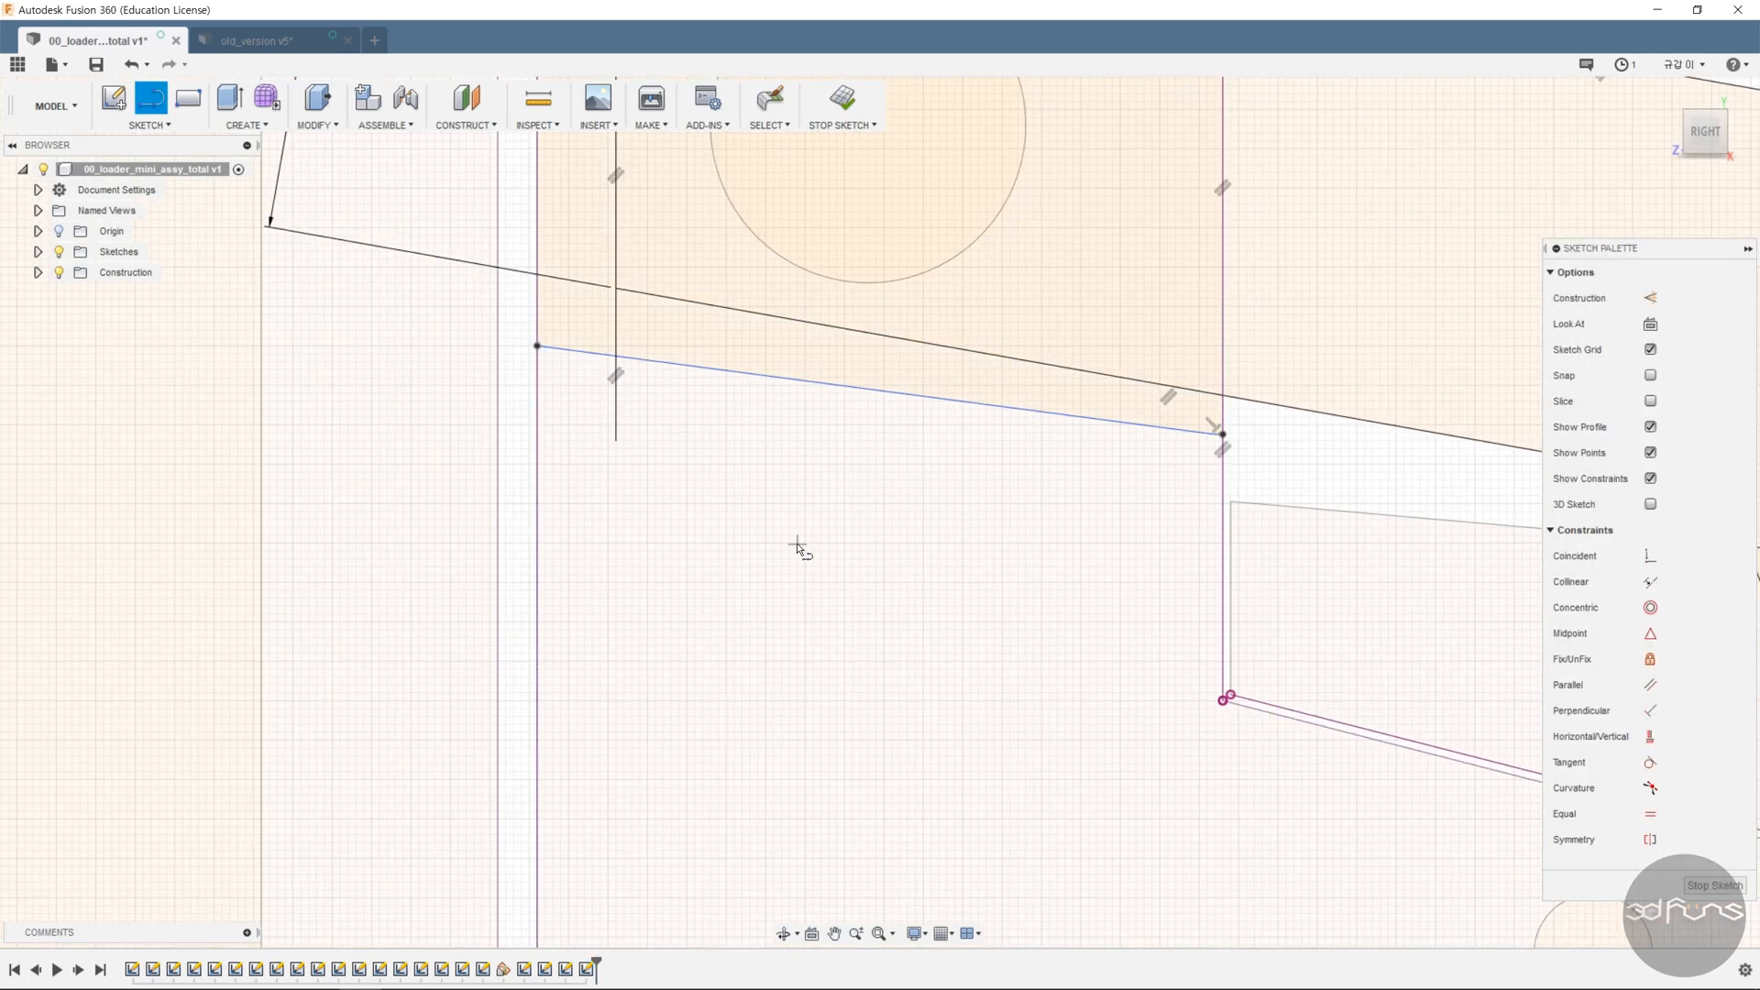
click(1632, 688)
click(954, 349)
click(935, 397)
- Set the distance between the new line and the profile's lower sloped edge to 0.5 mm and finish the sketch
key(d)
click(966, 351)
click(924, 382)
click(904, 550)
text(0)
key(Return)
scroll(1229, 641, down, 5)
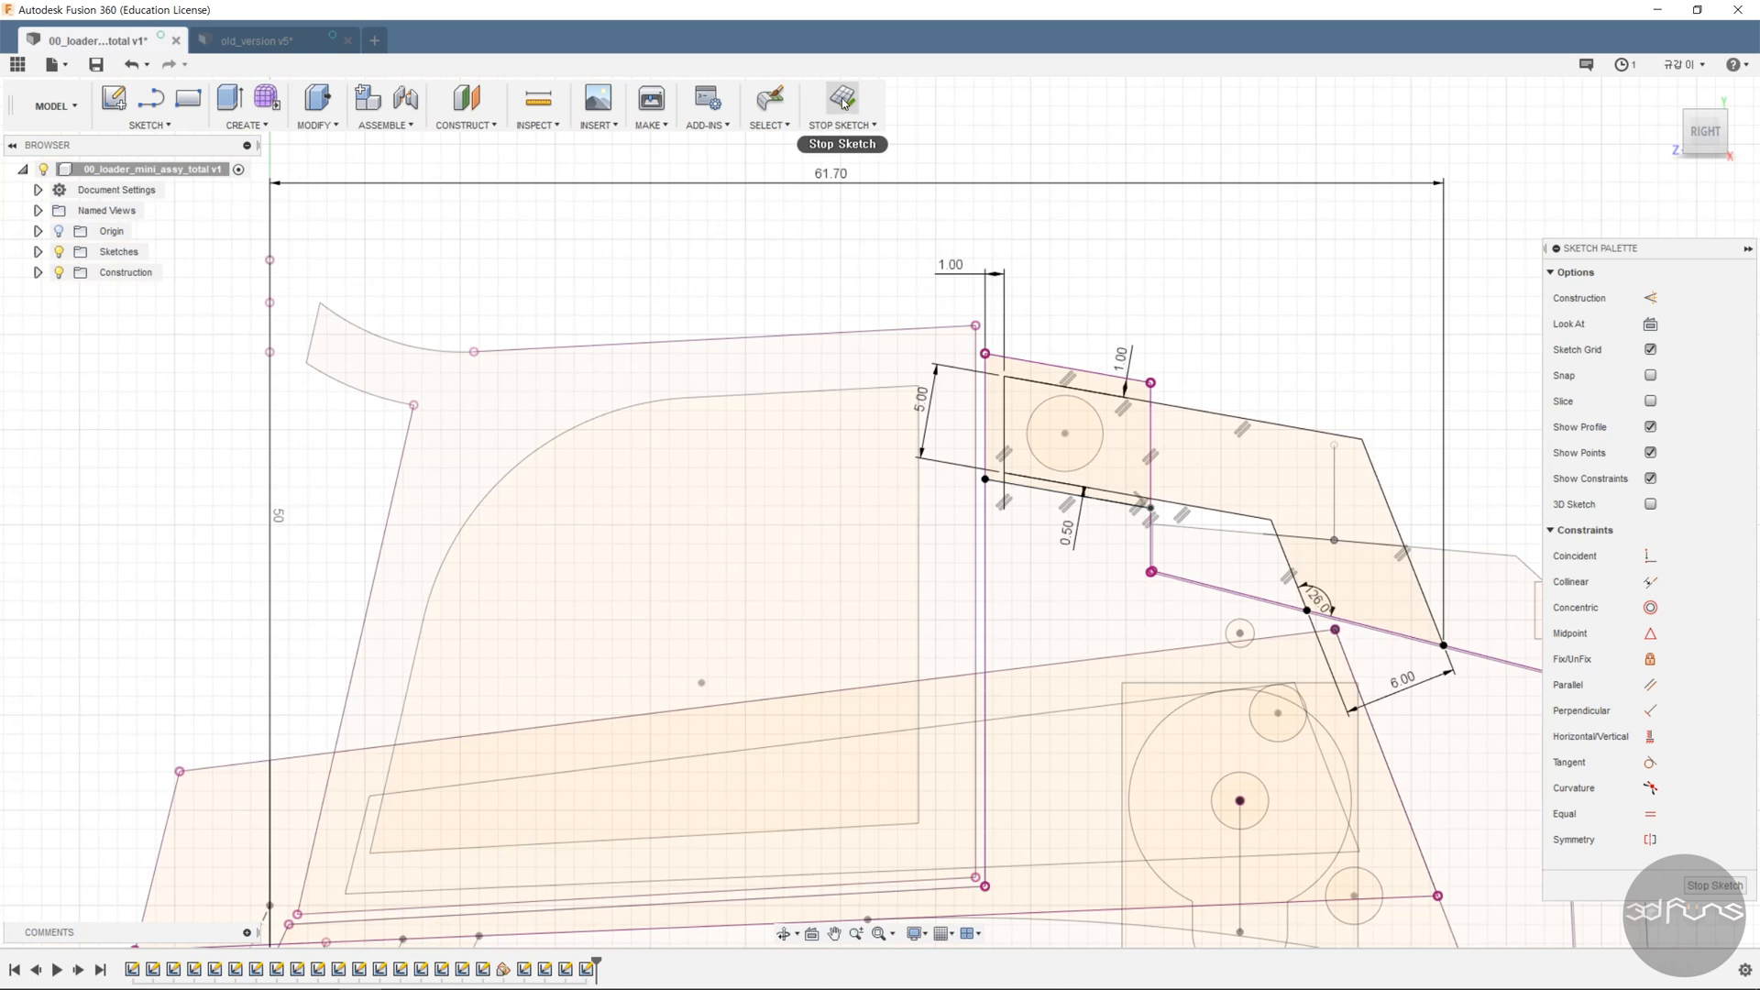
click(841, 98)
key(F6)
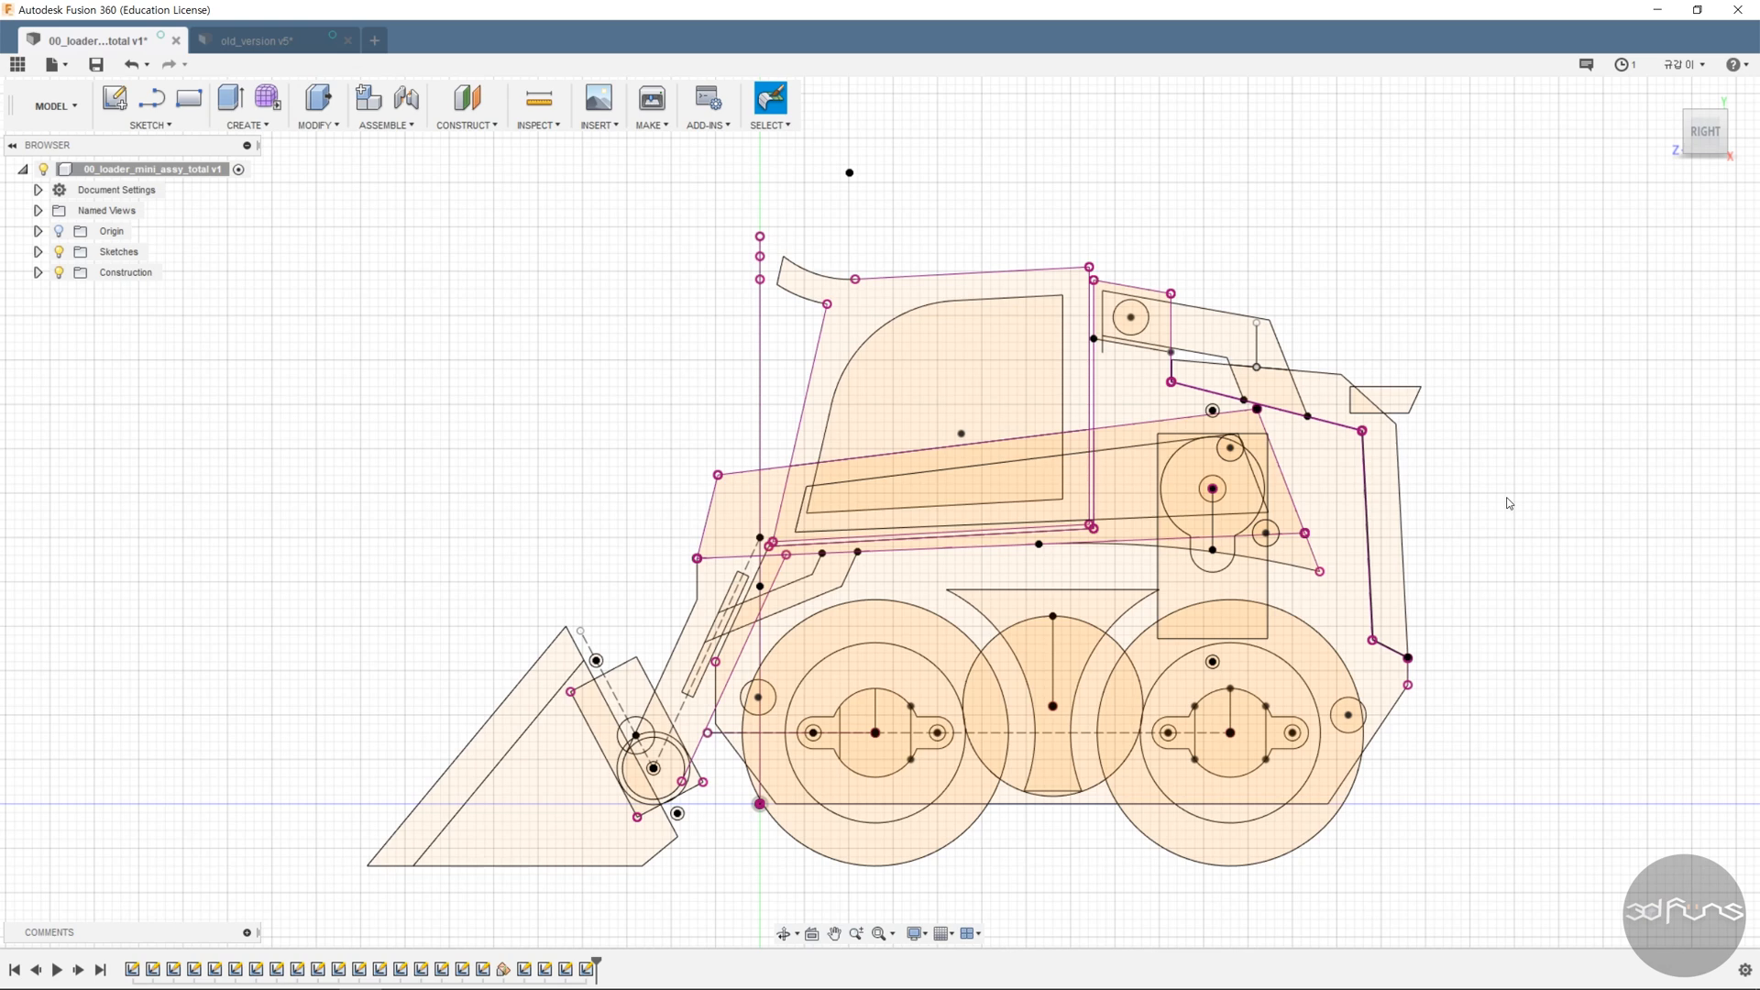
- Start a sketch on the side plane and draw two concentric circles near the cab window's front edge, about 3.2 mm and 10.5 mm in diameter
click(149, 125)
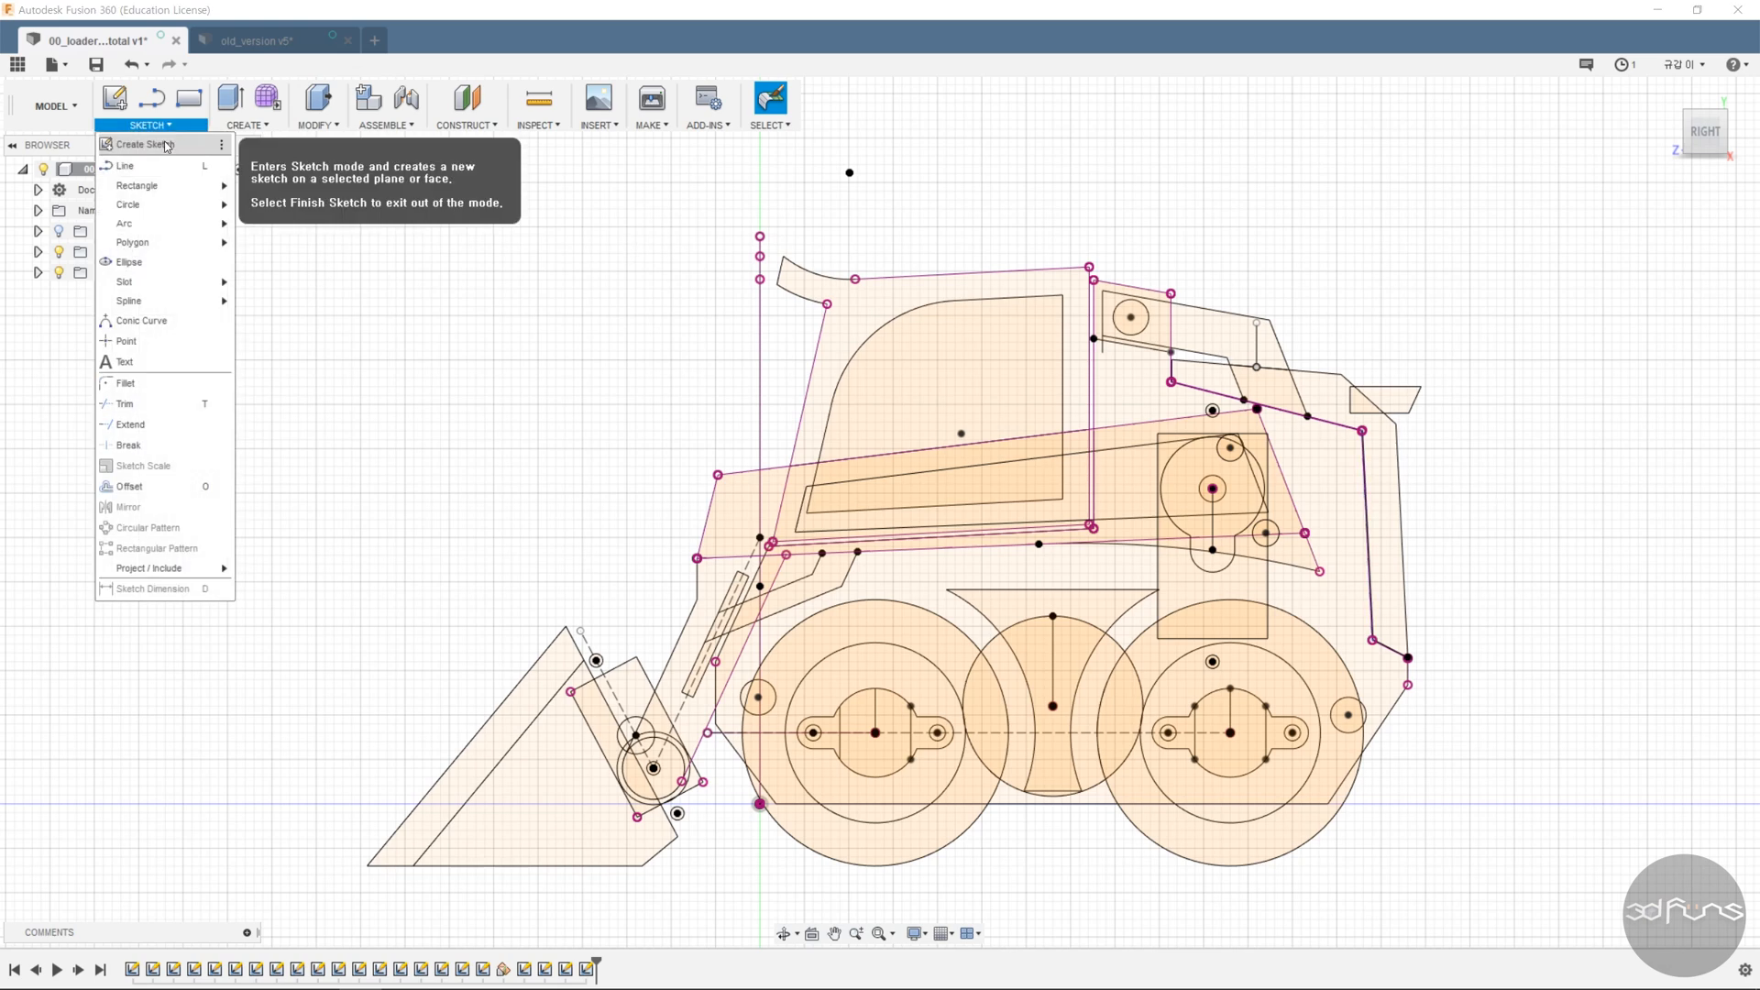
click(138, 140)
click(733, 750)
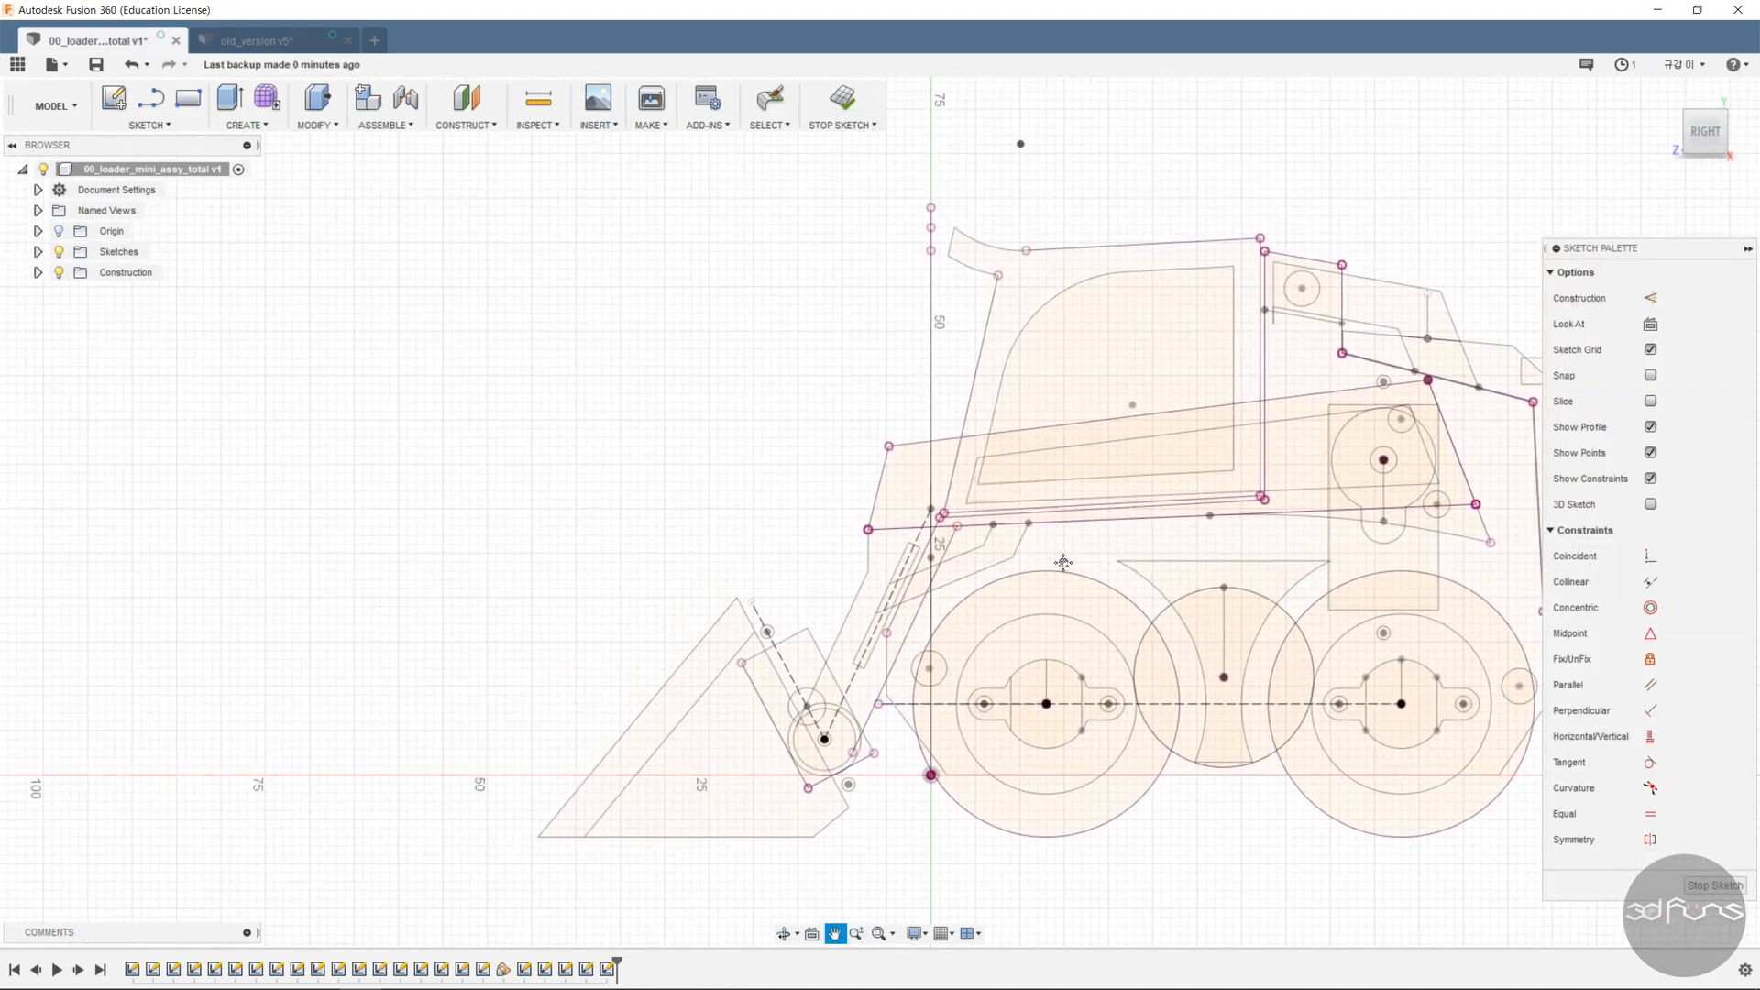
key(c)
click(1027, 398)
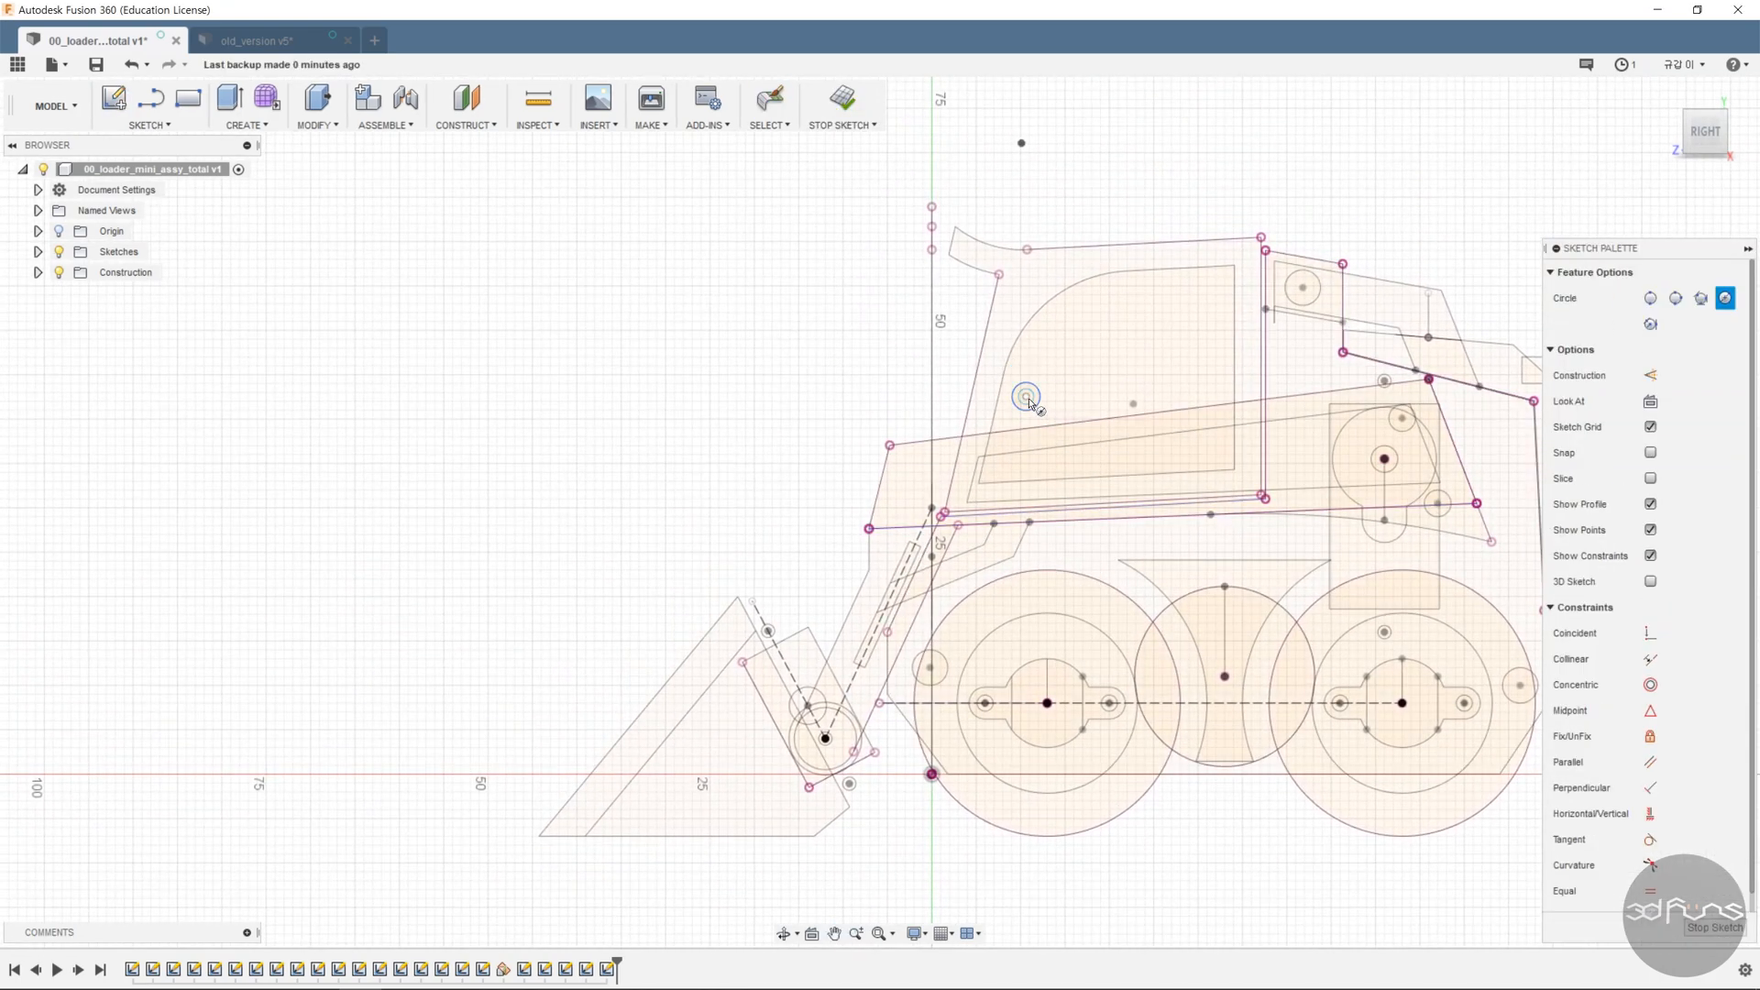
scroll(1045, 423, up, 3)
click(1049, 432)
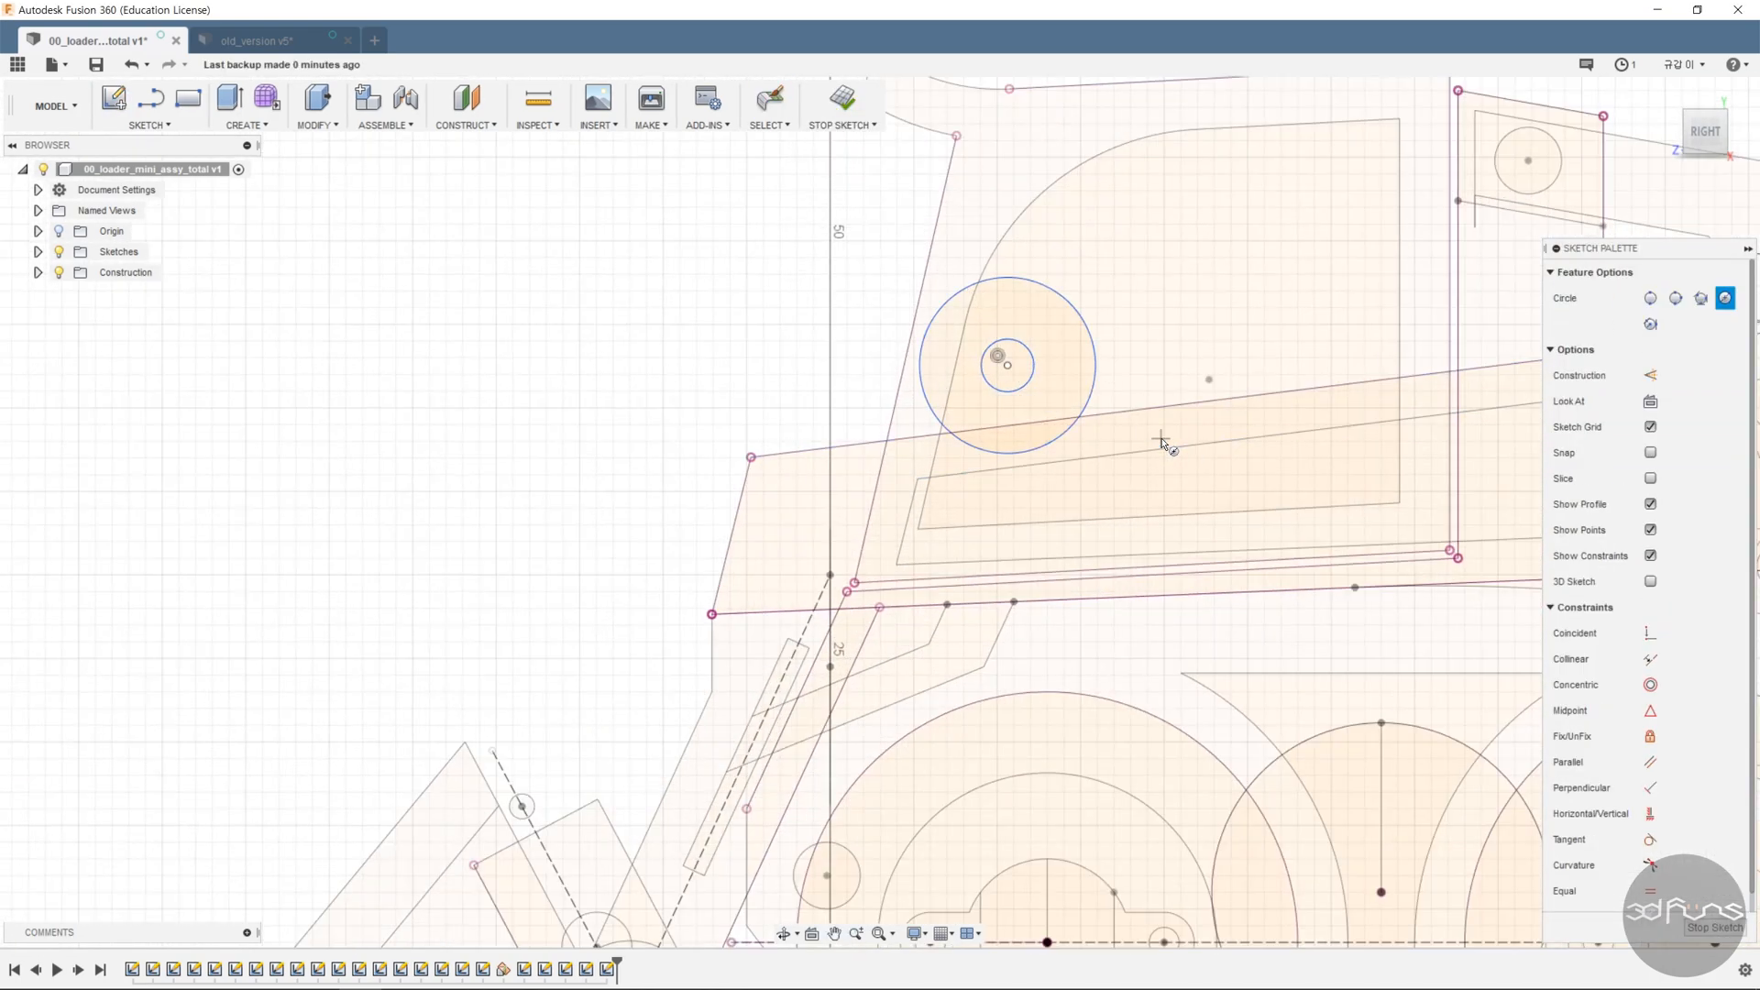
- Set the outer circle's diameter to 6 mm and the inner circle's diameter to 2.6 mm
key(d)
click(1093, 345)
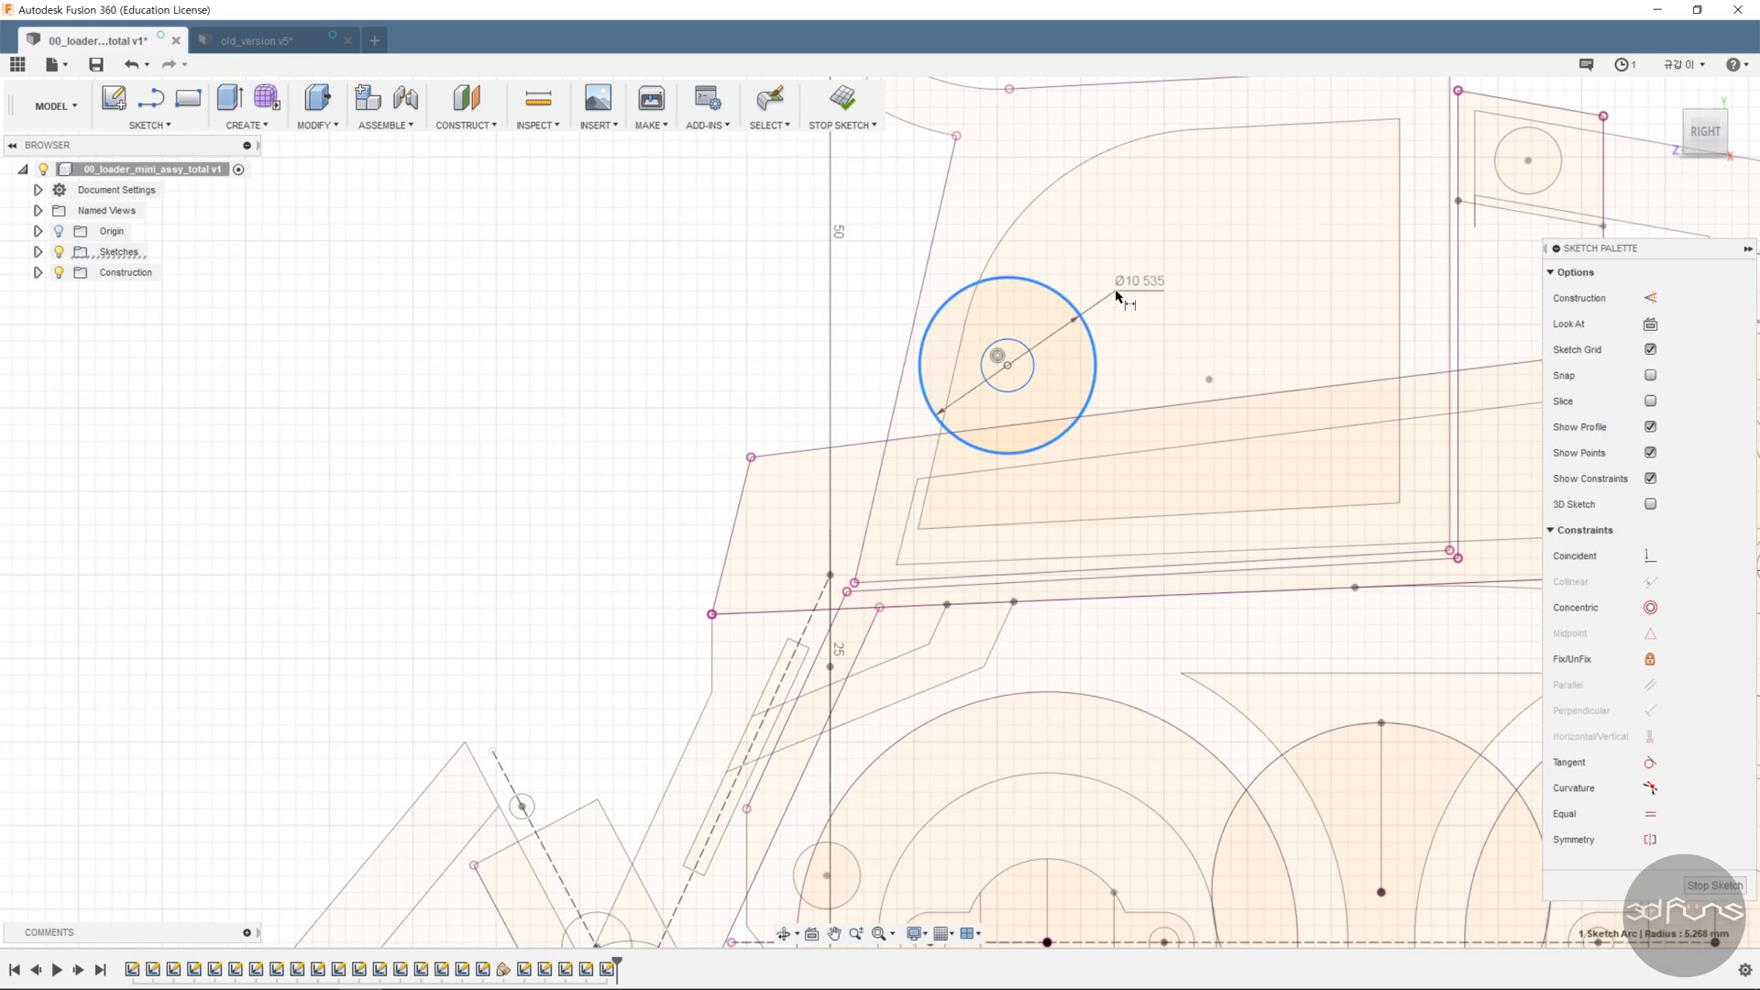
click(1117, 291)
text(6)
key(Return)
click(1034, 378)
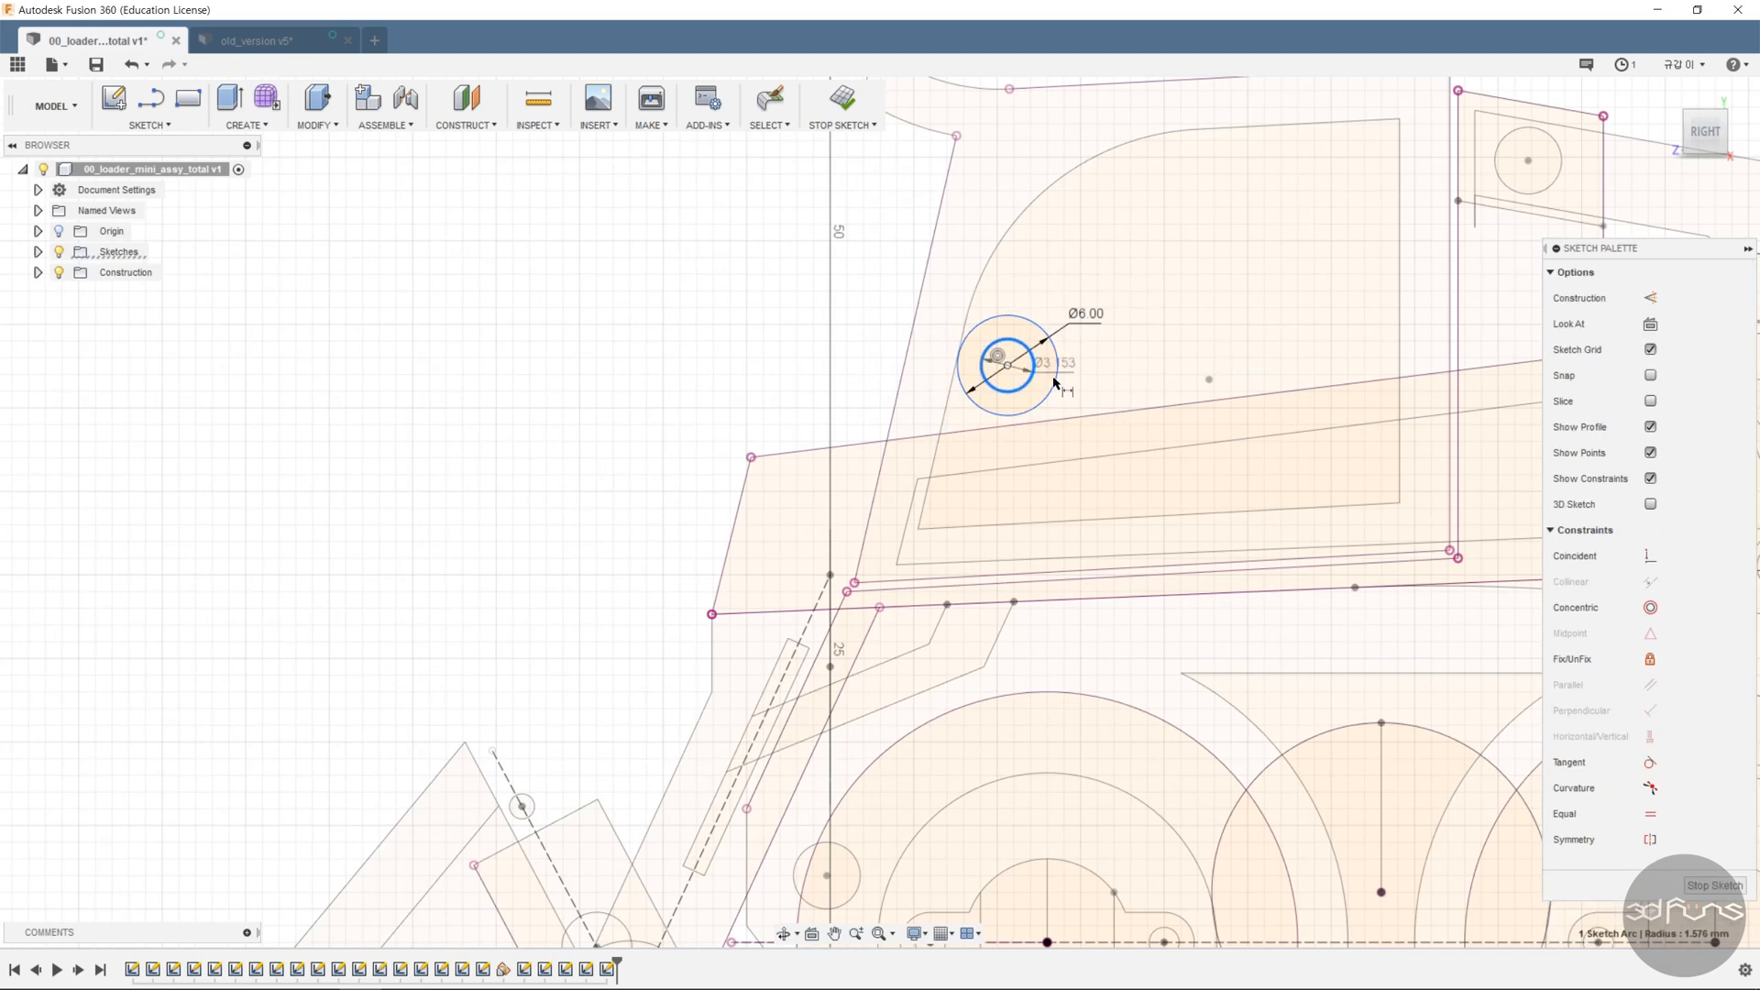
click(1100, 390)
text(2.6)
key(Return)
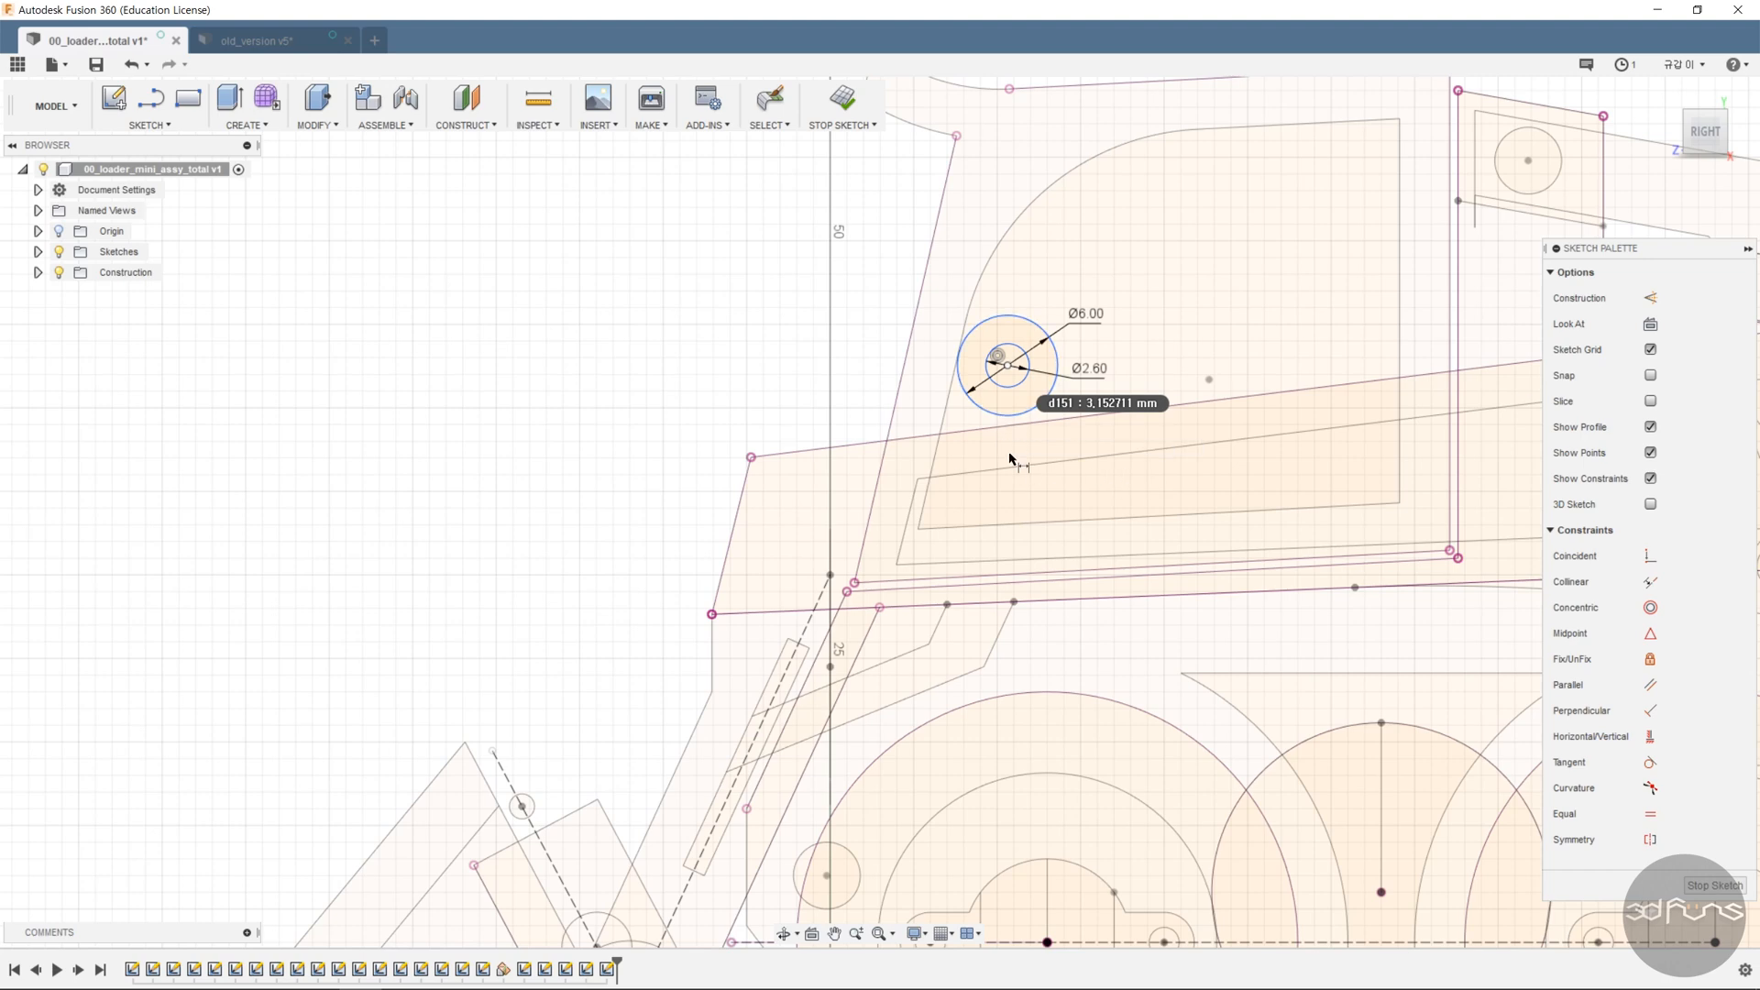
- Set the horizontal distance from the origin to the concentric circles' center to 5.5 mm
click(1008, 366)
scroll(1042, 463, down, 3)
click(910, 847)
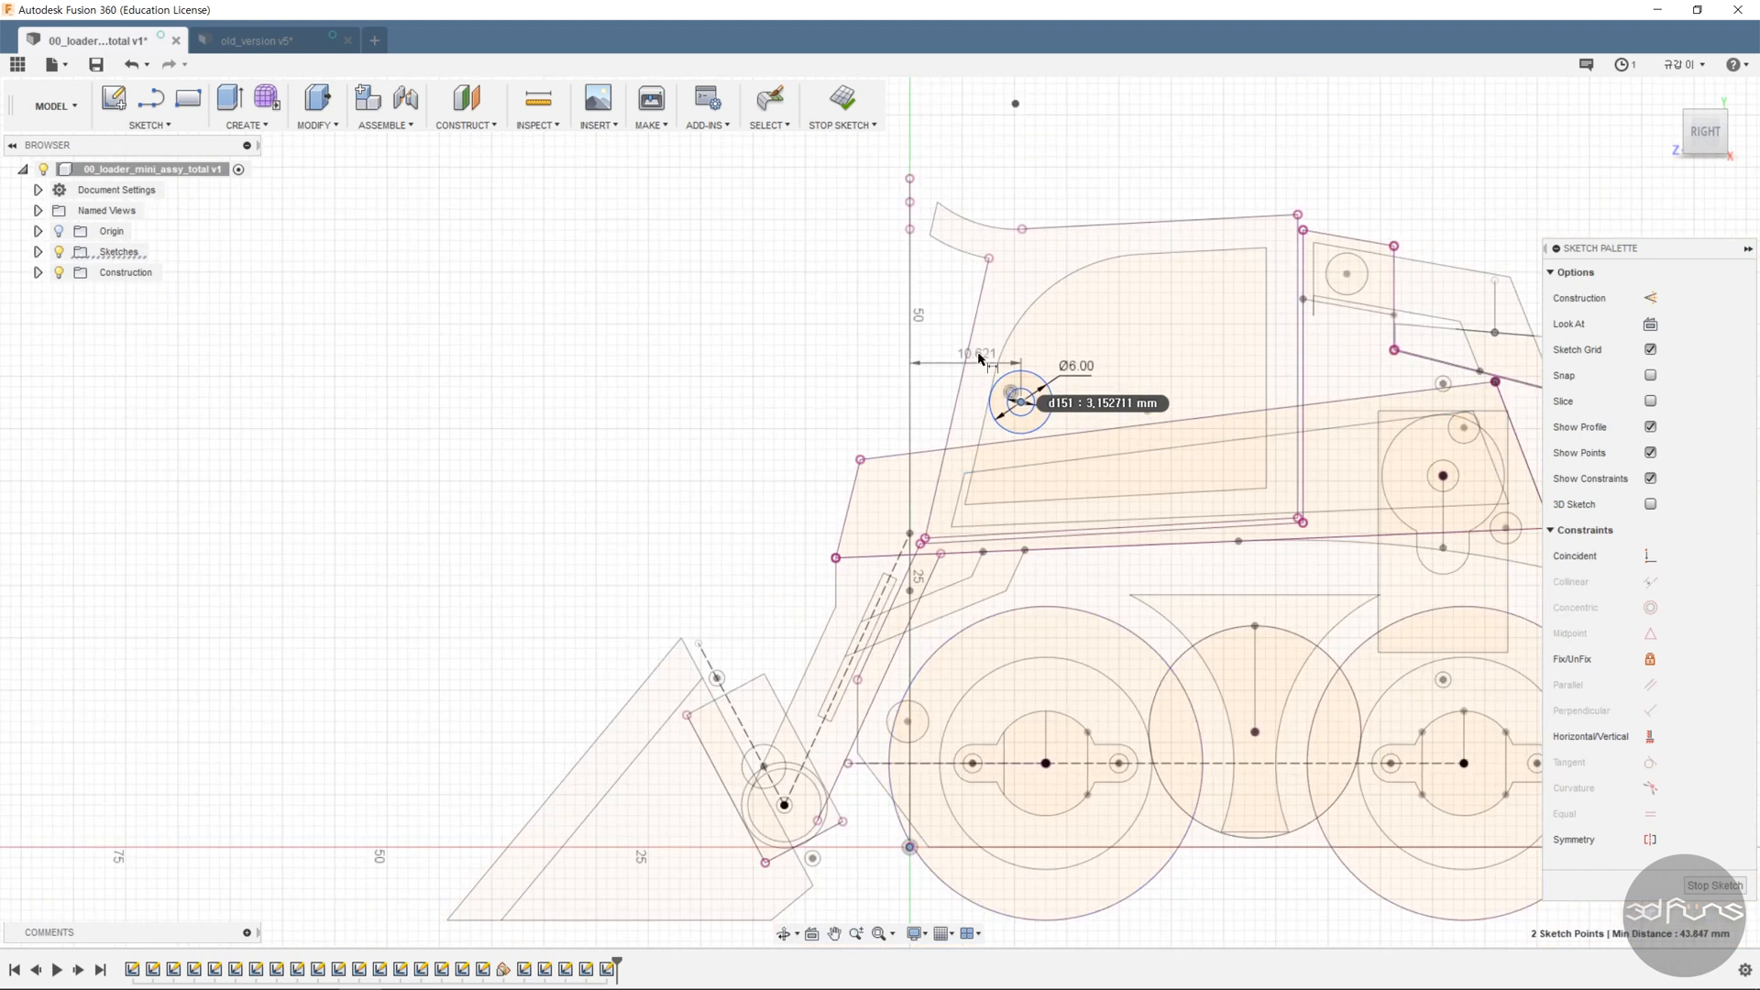
click(965, 315)
text(5.5)
key(Return)
scroll(958, 409, up, 3)
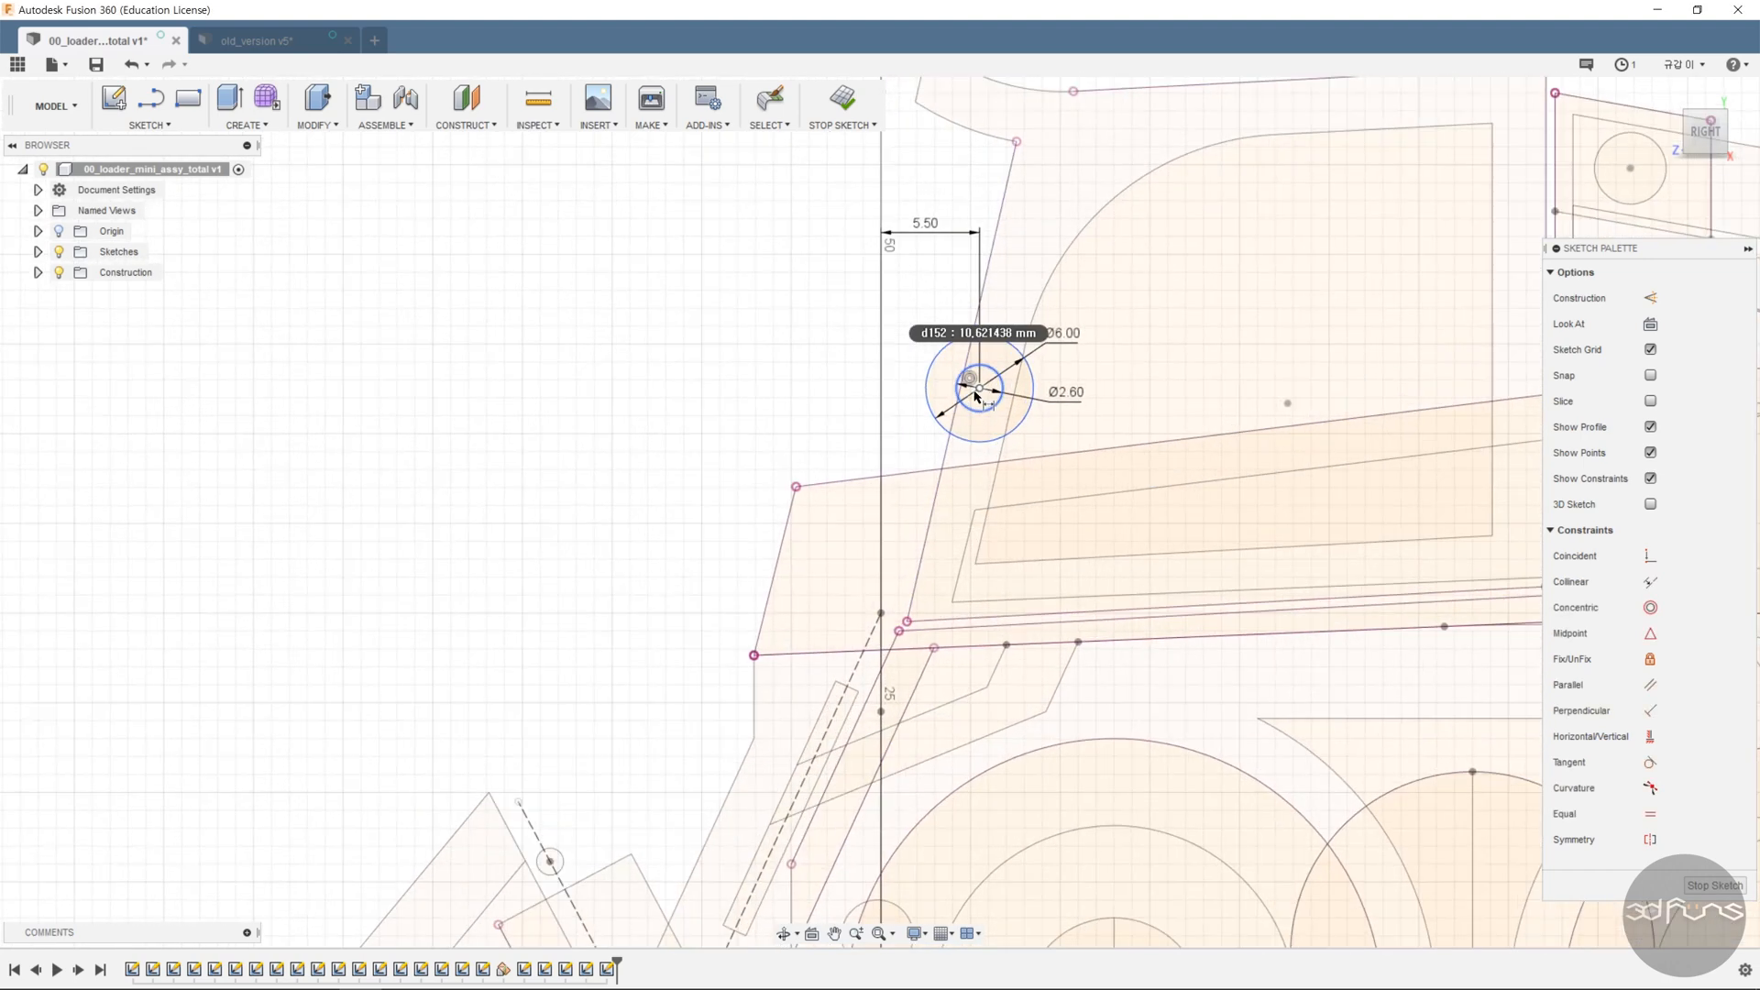
- Set the vertical distance from the origin to the circles' center to 32.5 mm and finish the sketch
scroll(1020, 463, down, 2)
middle_drag(1033, 832, 1026, 711)
click(917, 807)
click(738, 519)
text(32.5)
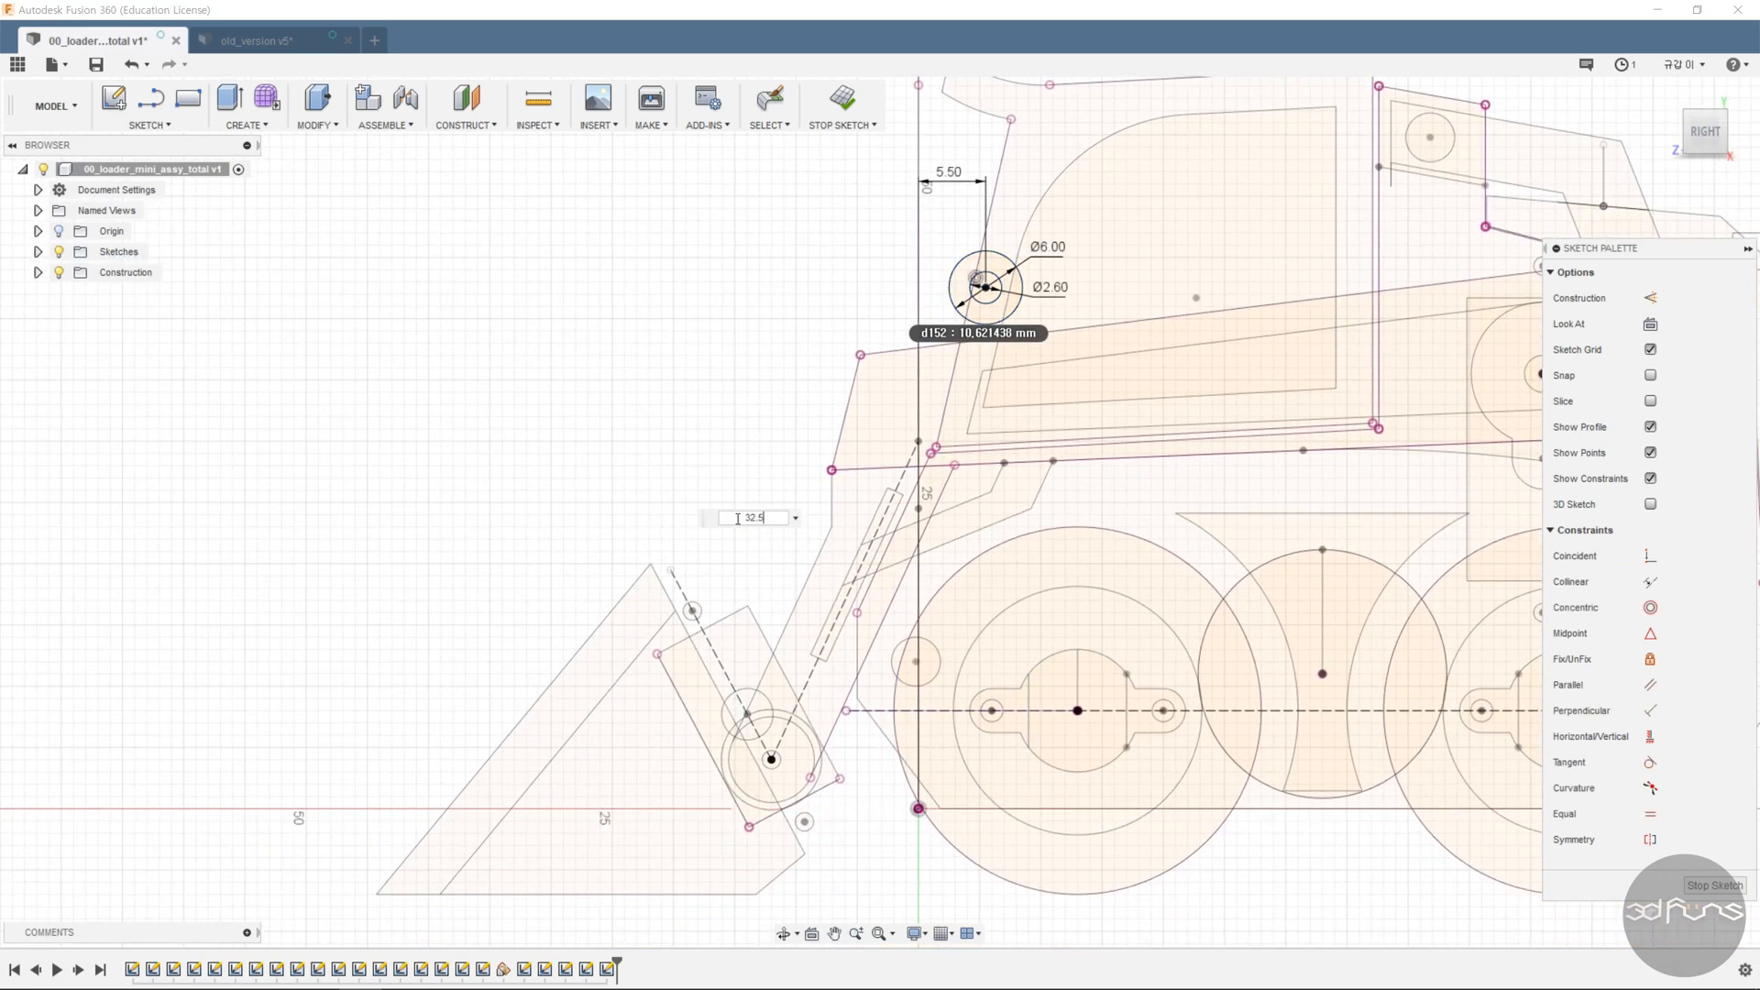
key(Return)
click(840, 128)
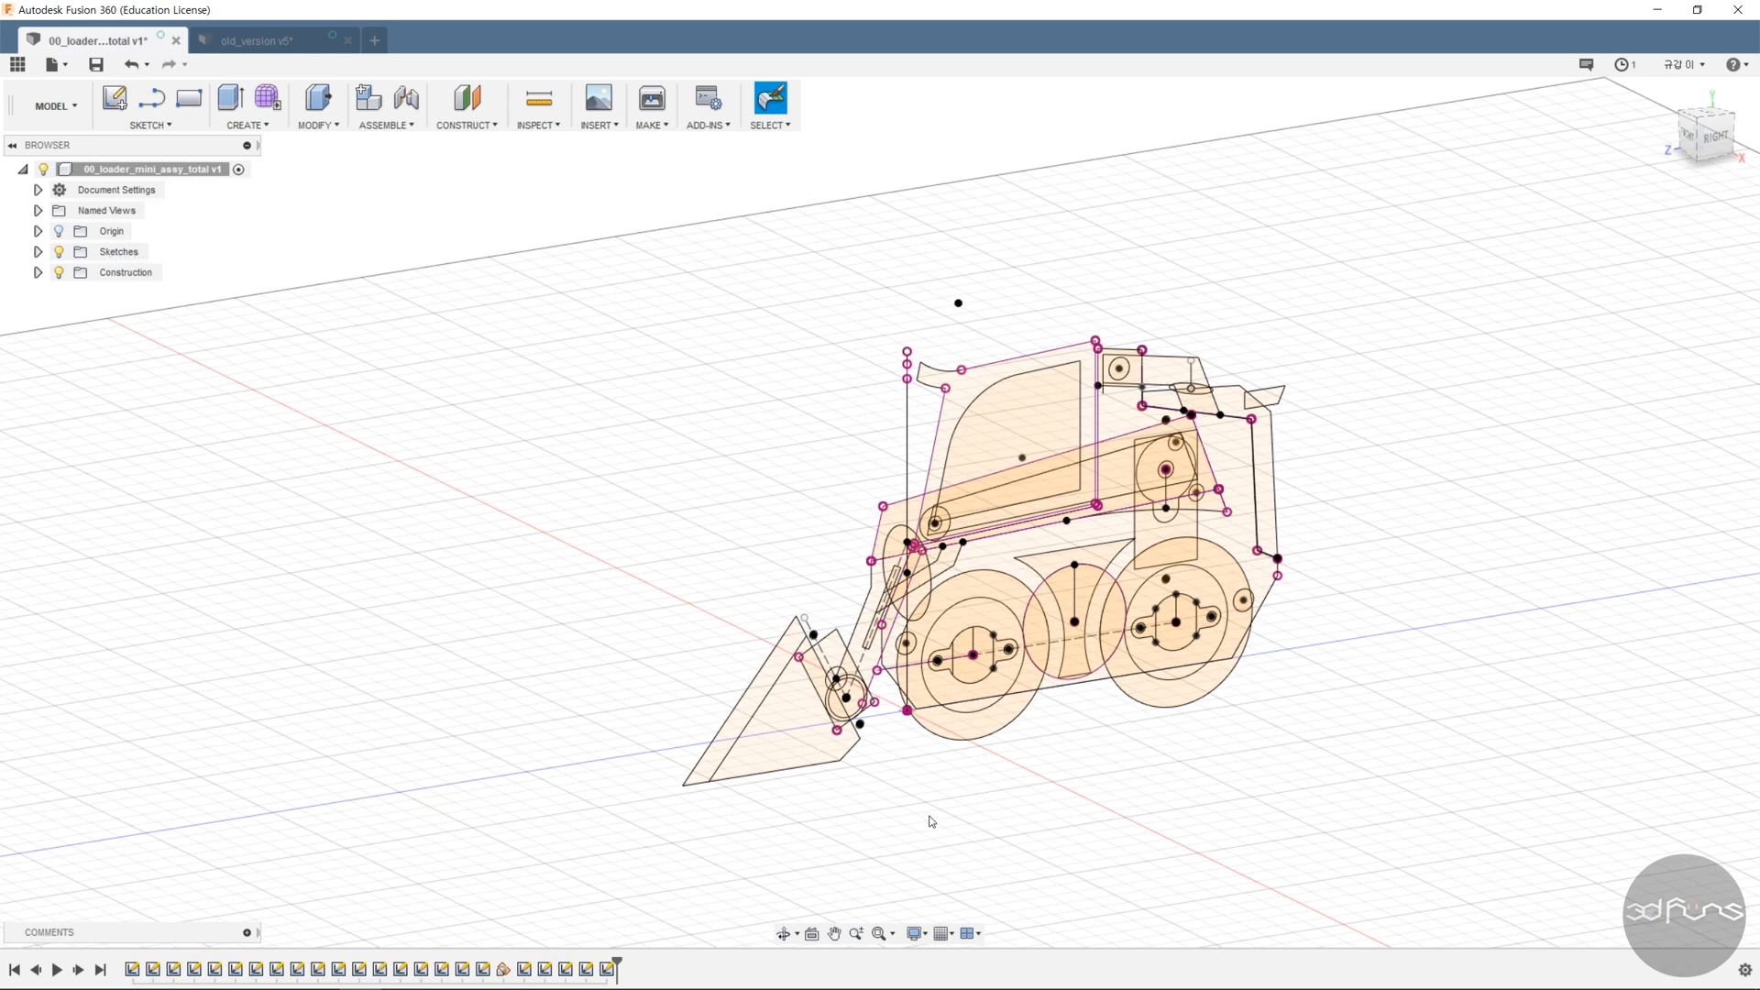
click(503, 132)
click(499, 144)
shift+middle_drag(880, 761, 914, 778)
scroll(916, 770, up, 5)
click(1721, 321)
- Create a construction plane offset -17 mm from the YZ plane
scroll(1137, 748, down, 5)
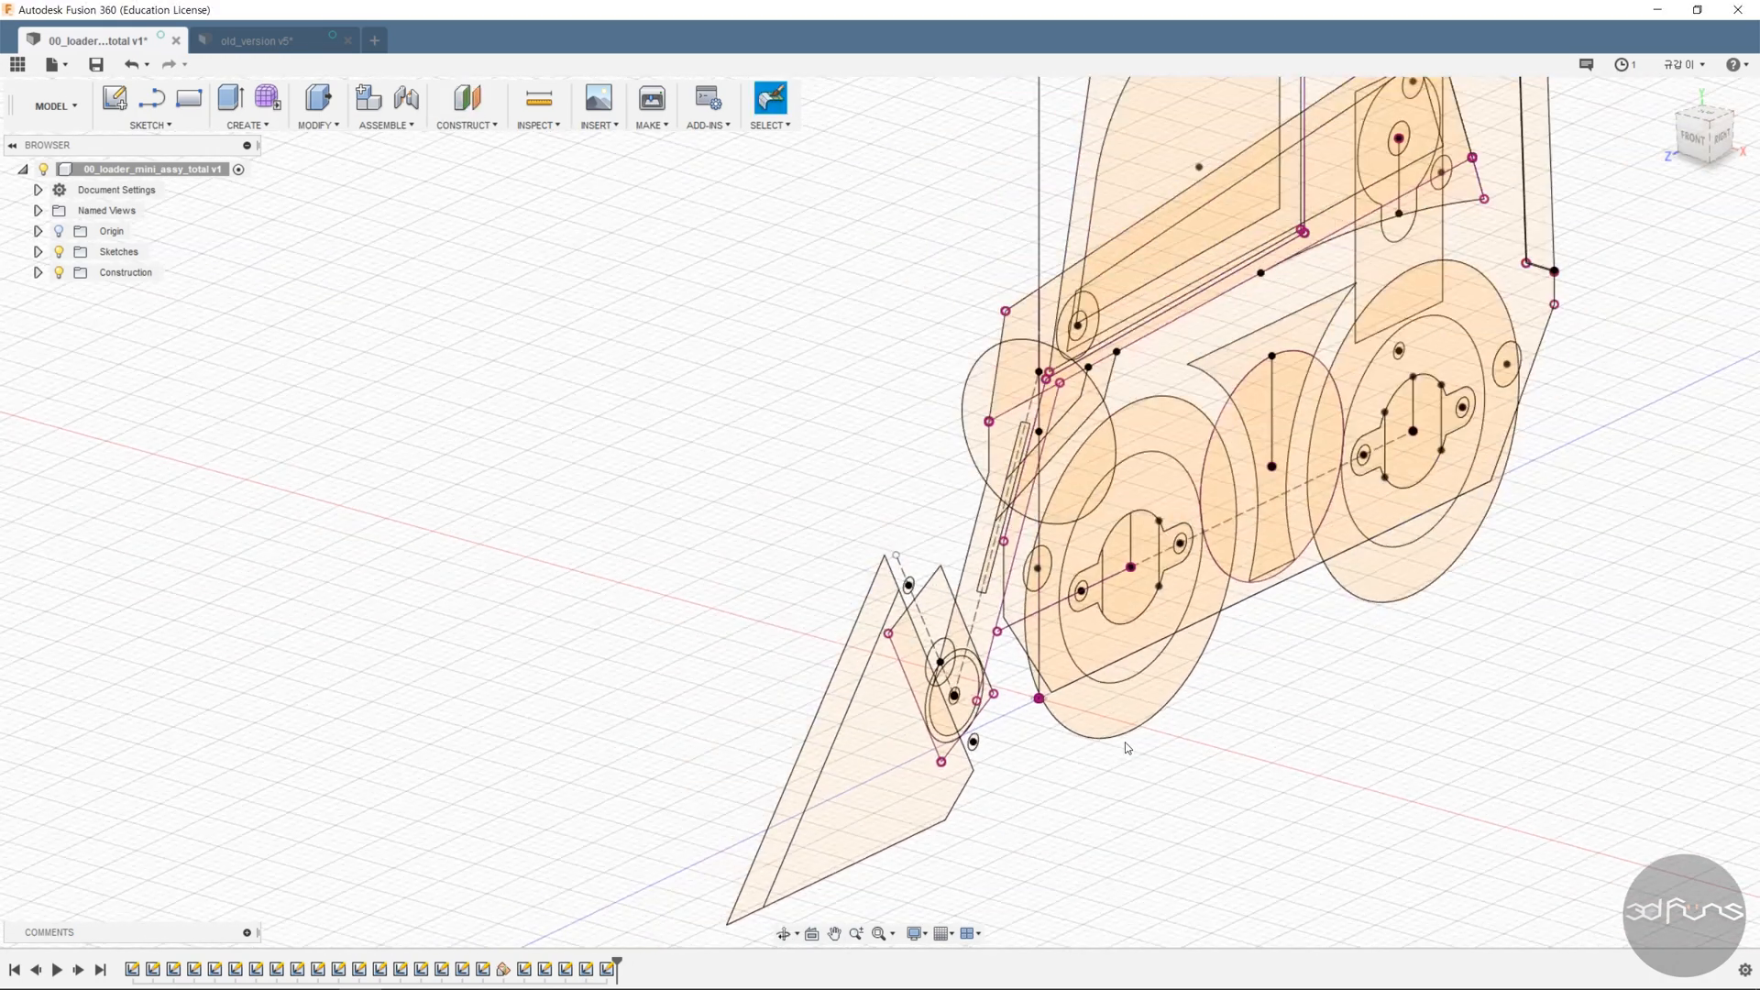
shift+middle_drag(1385, 748, 806, 487)
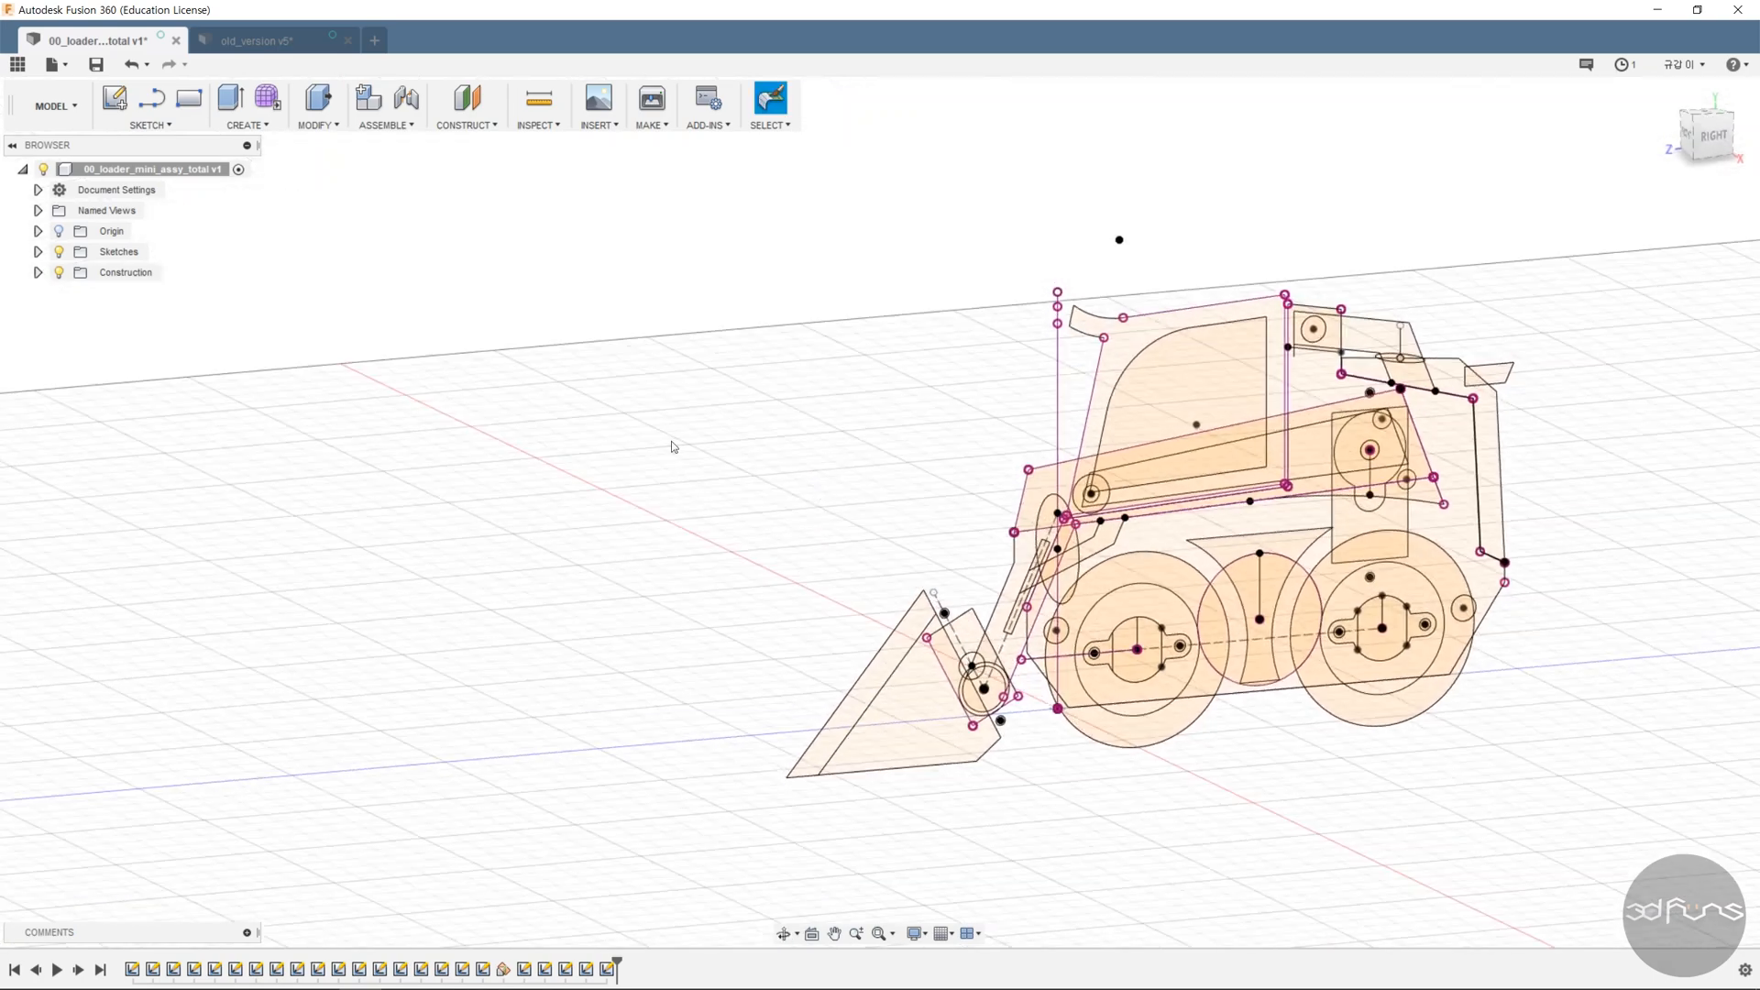
click(463, 125)
click(500, 144)
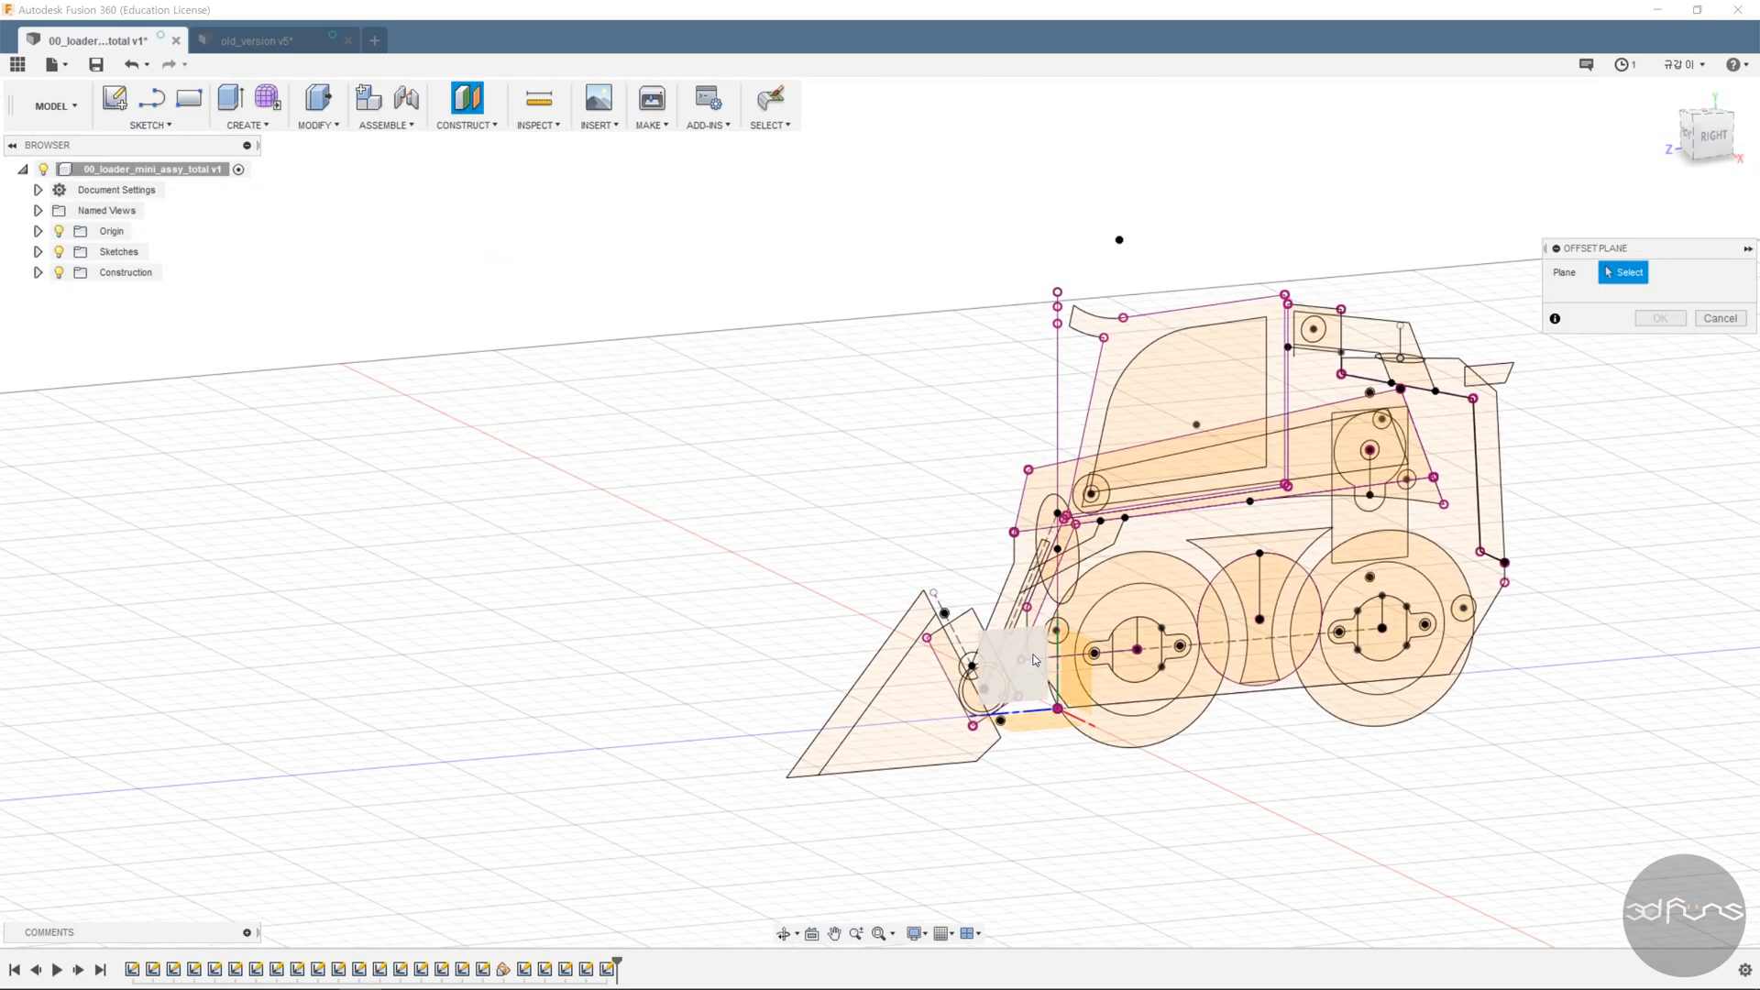
scroll(1027, 683, up, 4)
click(1040, 678)
scroll(1036, 697, down, 4)
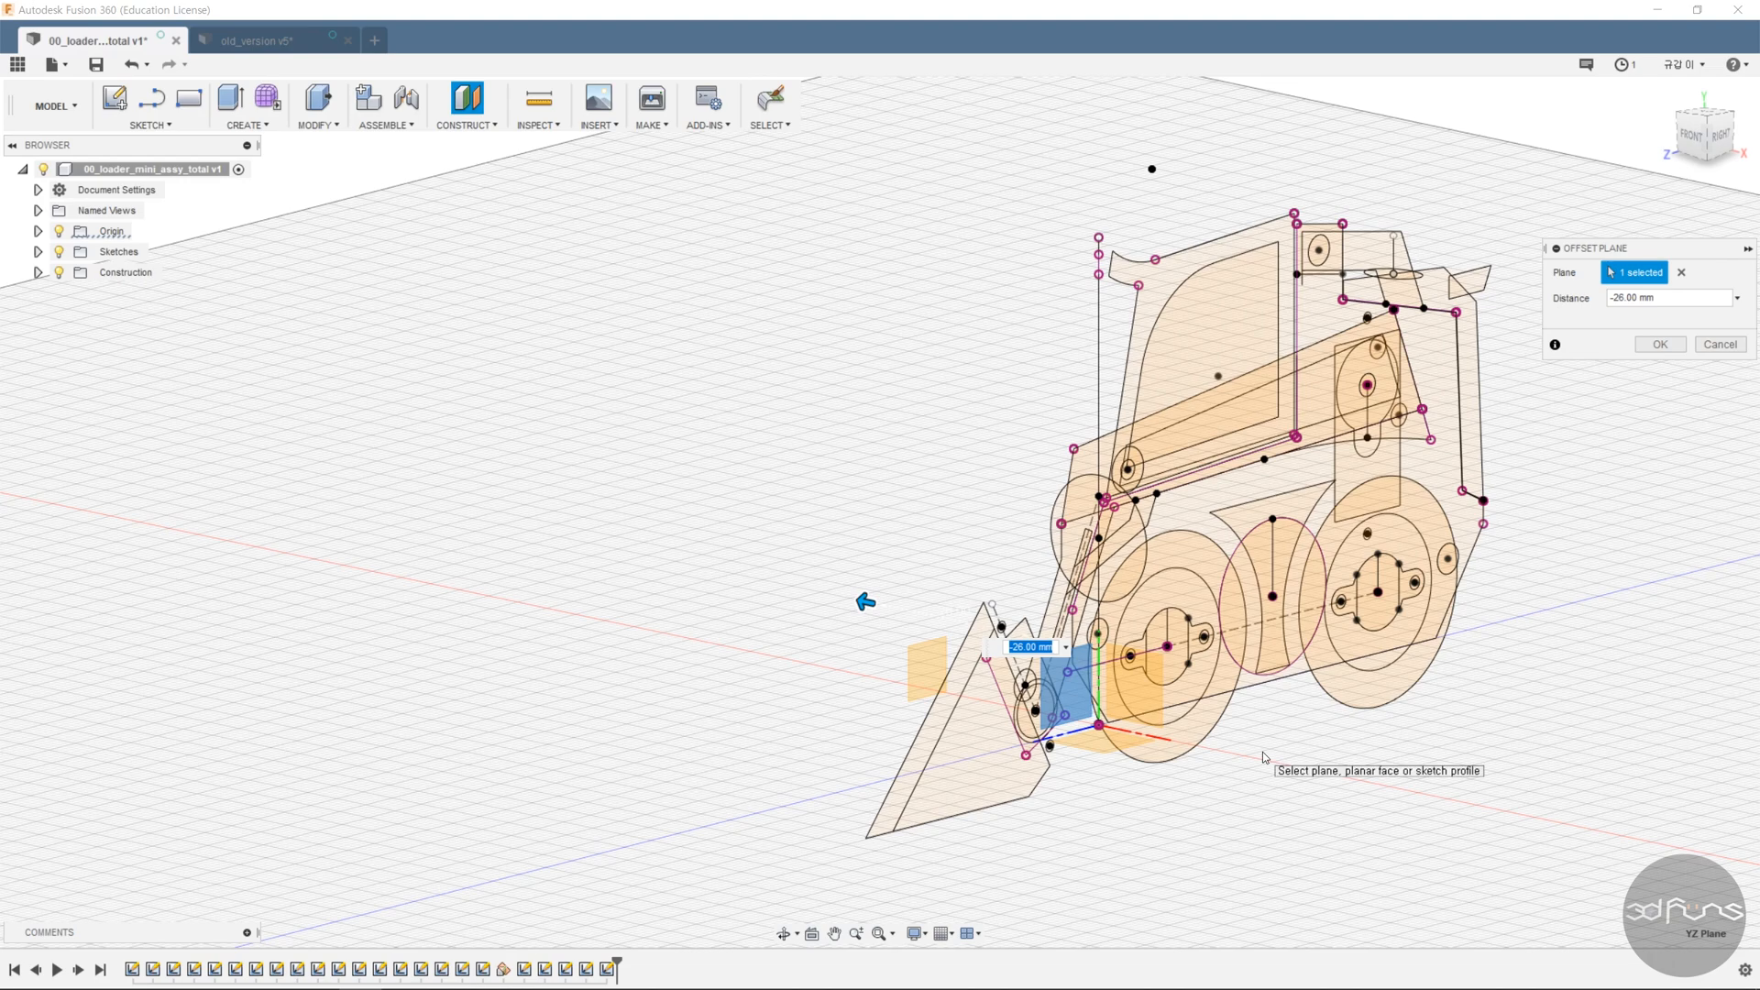
text(17)
text(0)
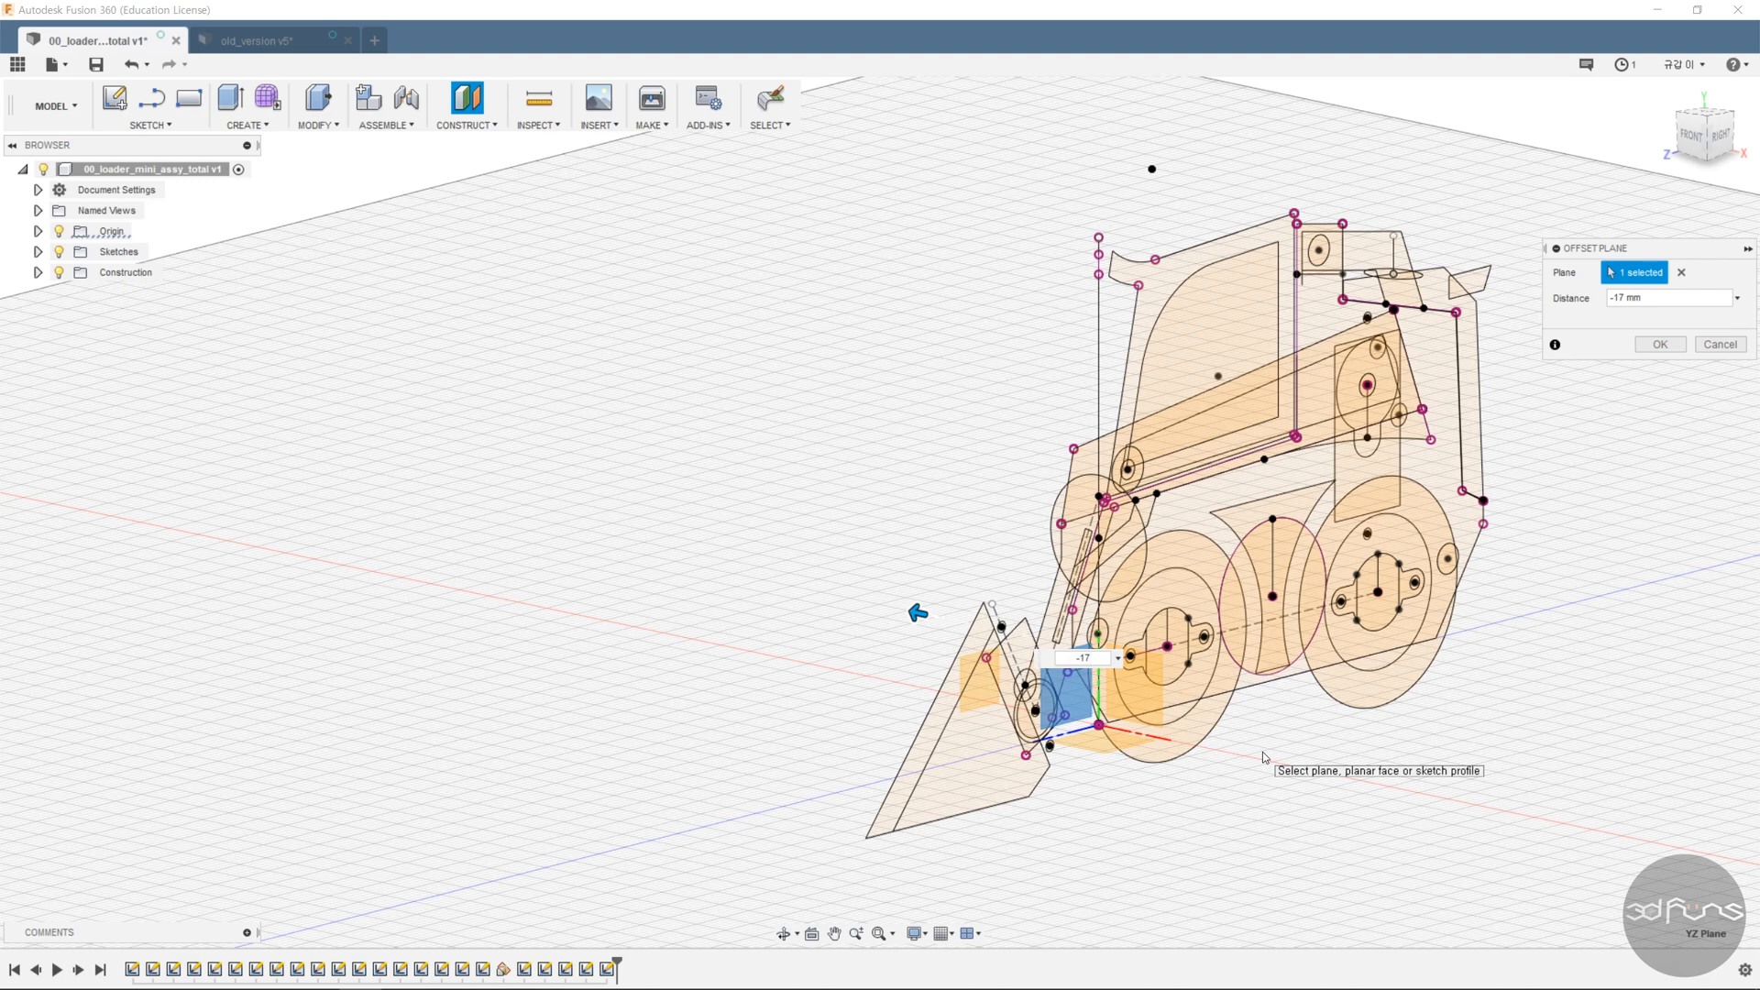
key(Return)
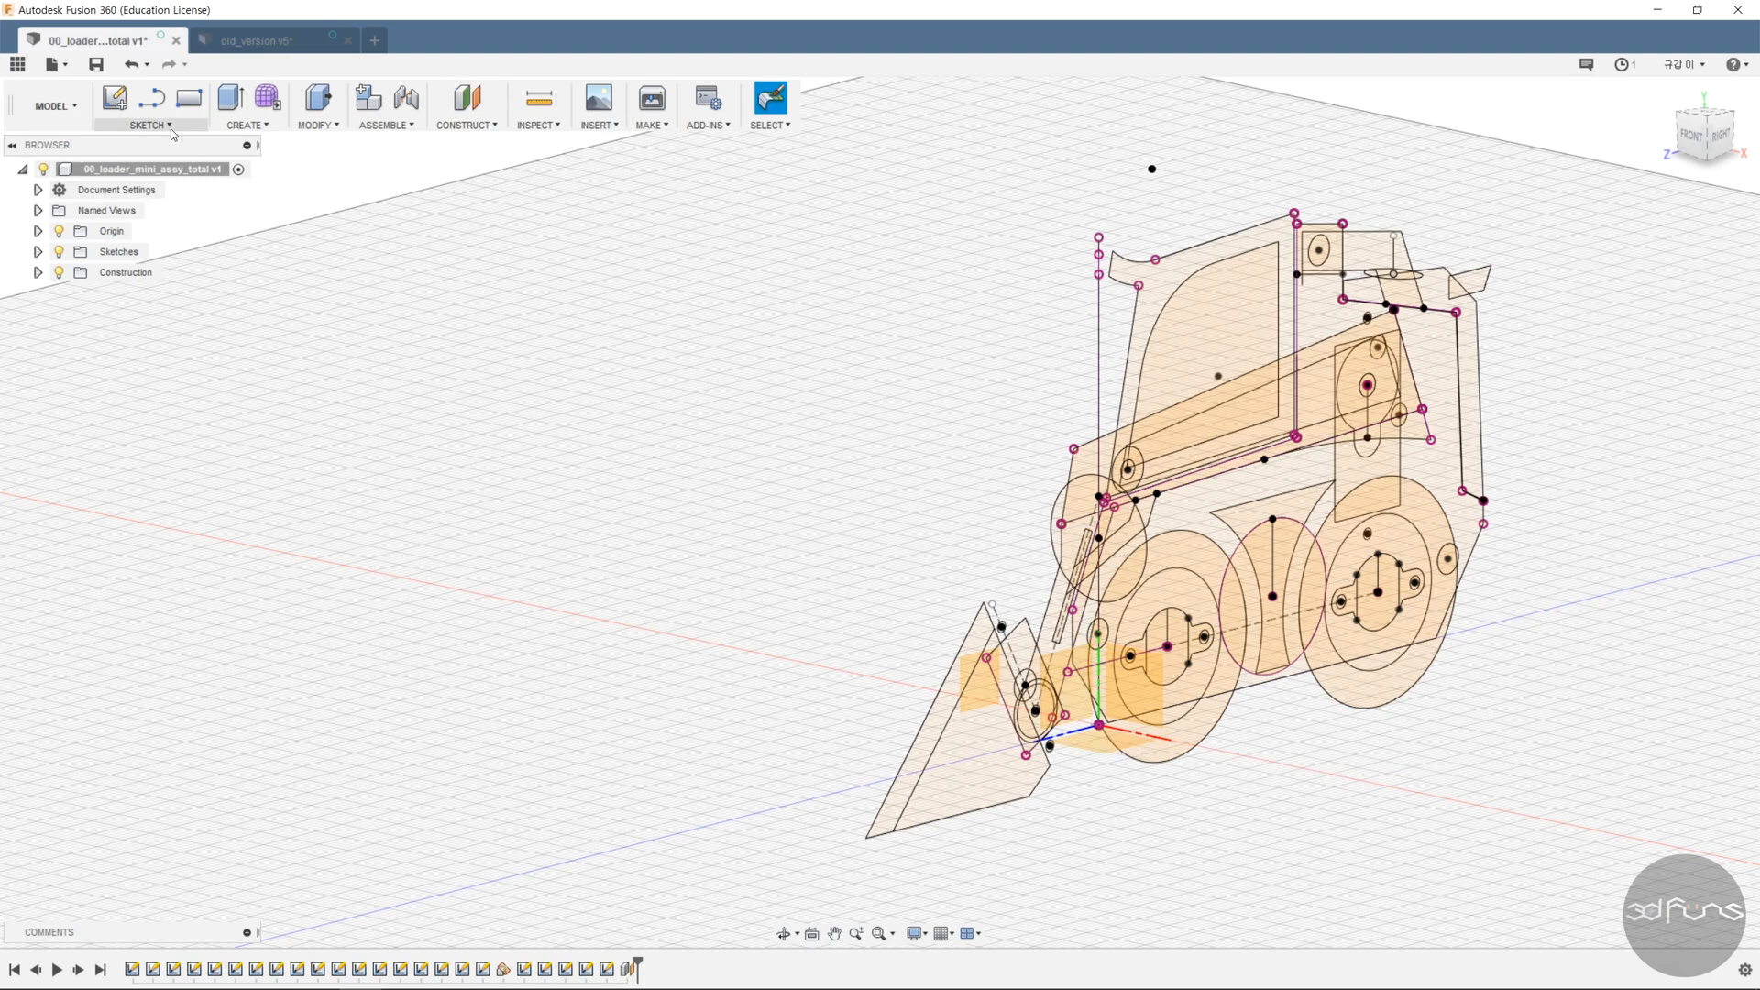
- Start a sketch on the new offset plane and draw a 16 mm diameter circle centered on the rear arm pivot
click(114, 97)
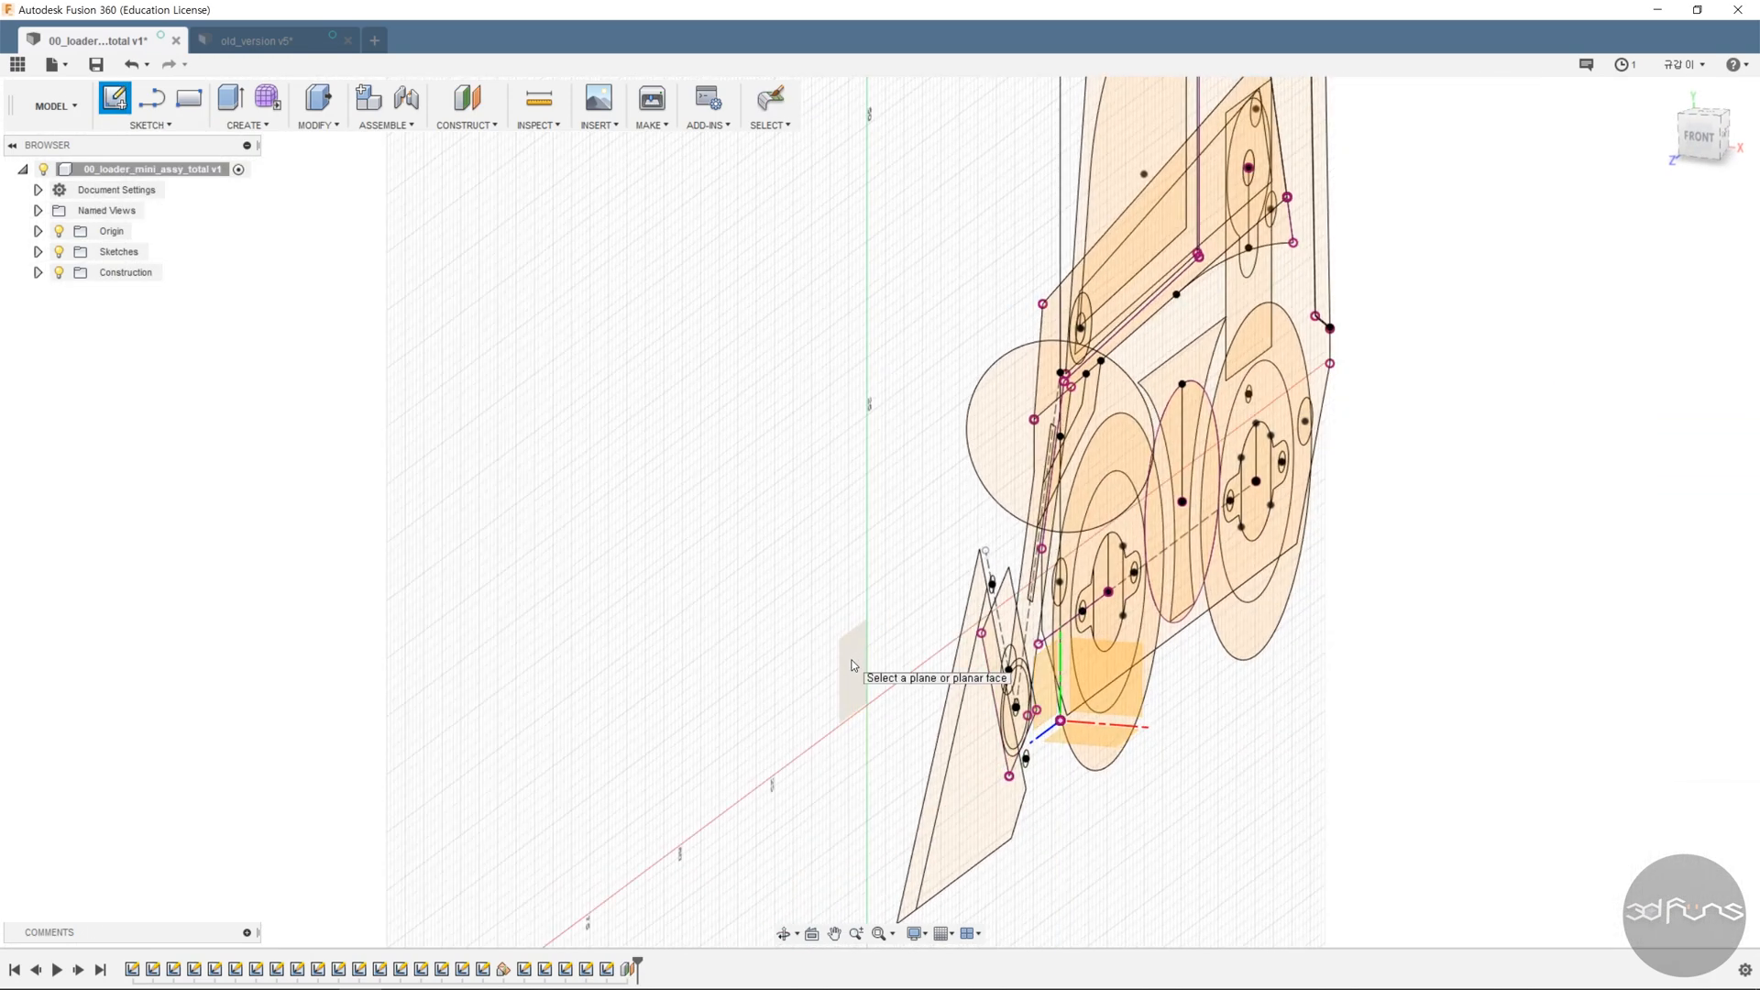
click(853, 665)
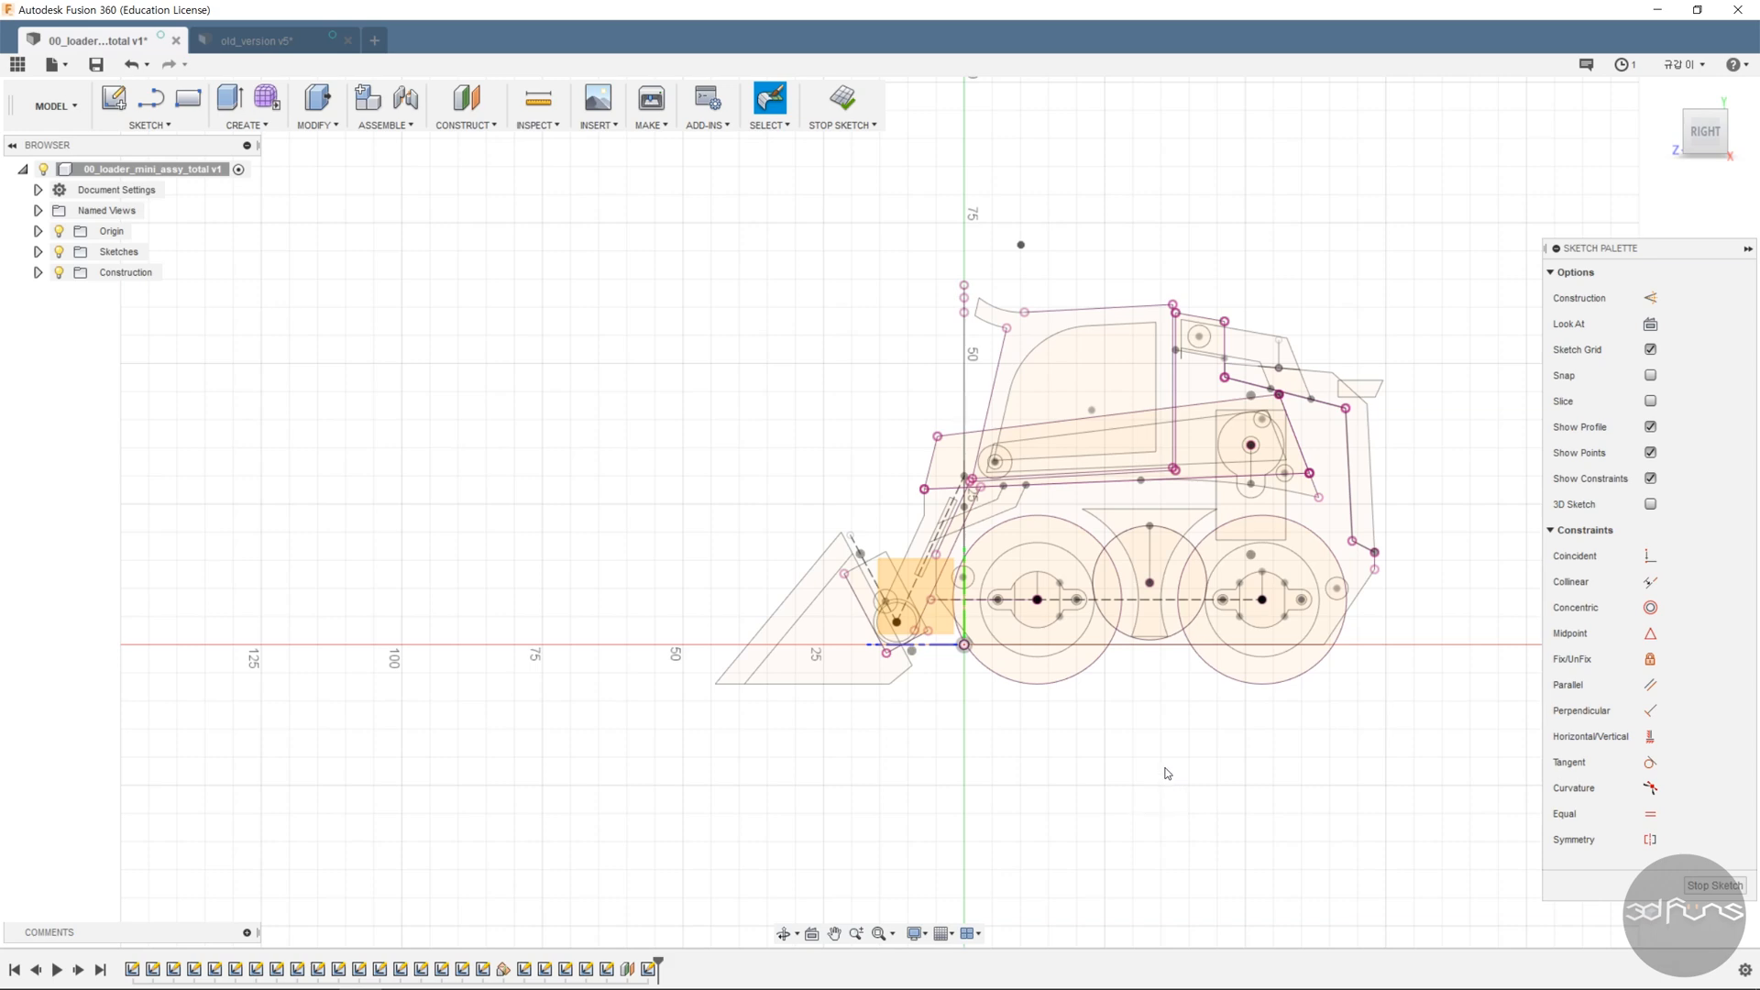
scroll(1256, 474, up, 5)
click(1231, 438)
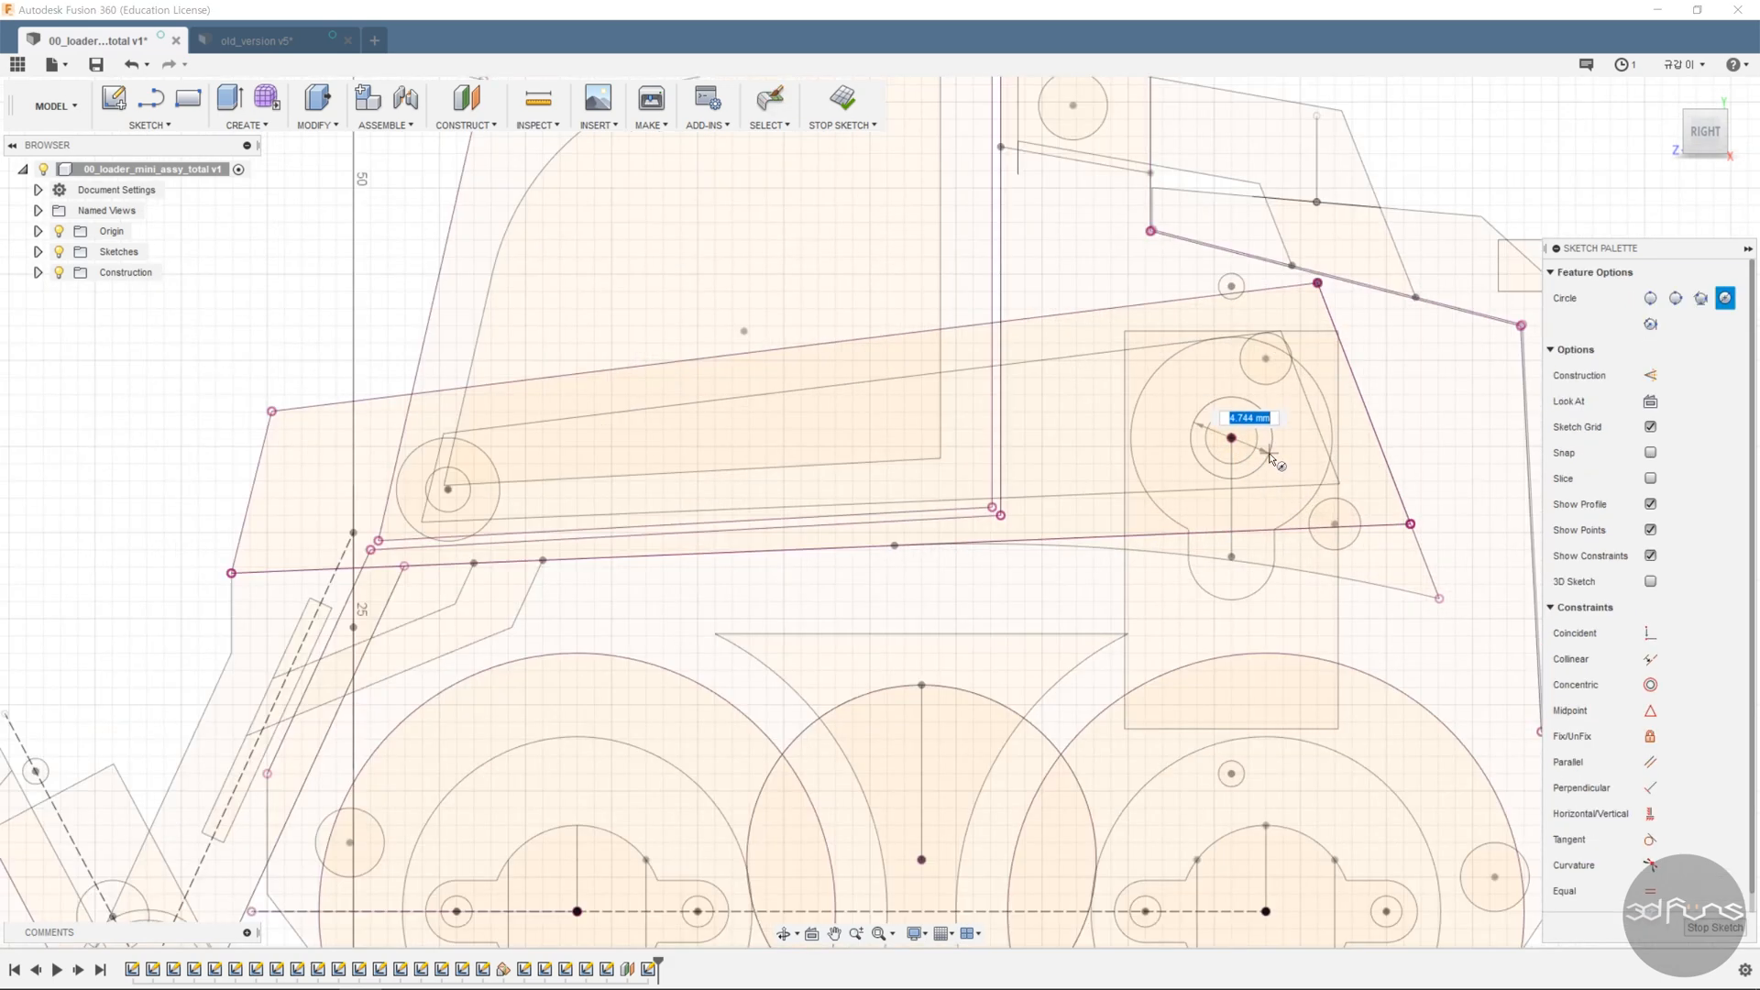
click(1291, 463)
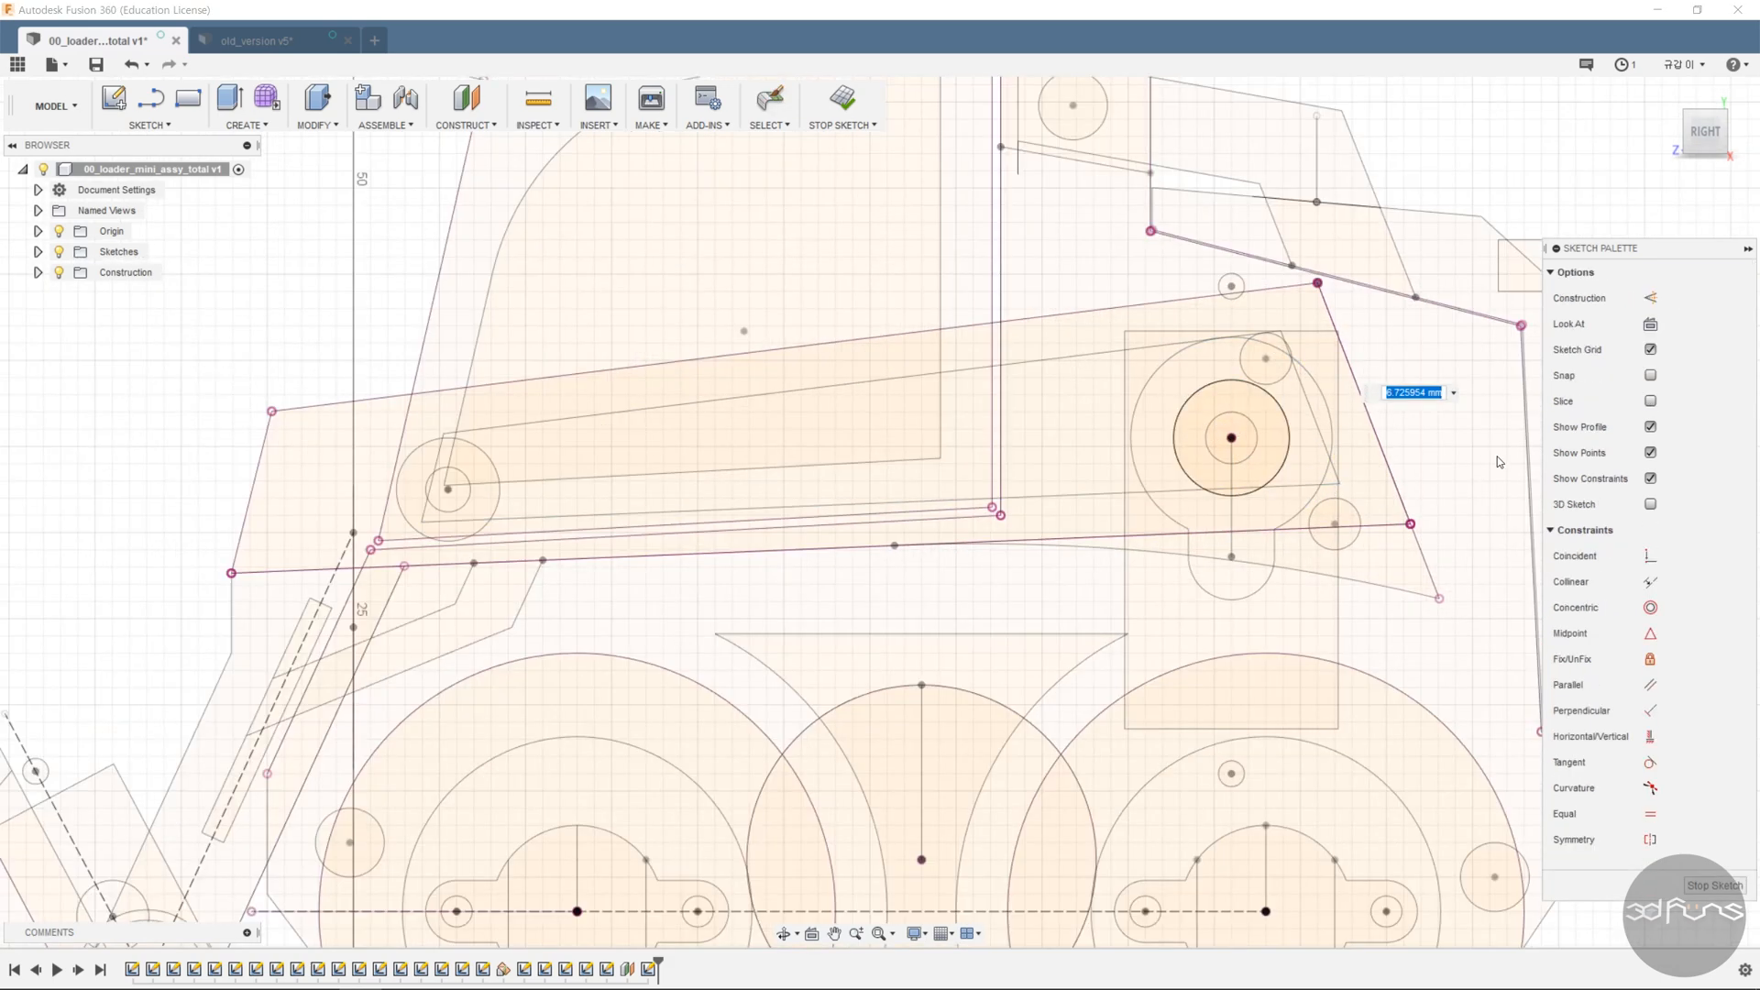
text(16)
key(Return)
- Draw two small circles centered on the upper-left part of the 16 mm circle
scroll(1166, 320, up, 3)
click(1191, 331)
click(1206, 358)
click(1054, 491)
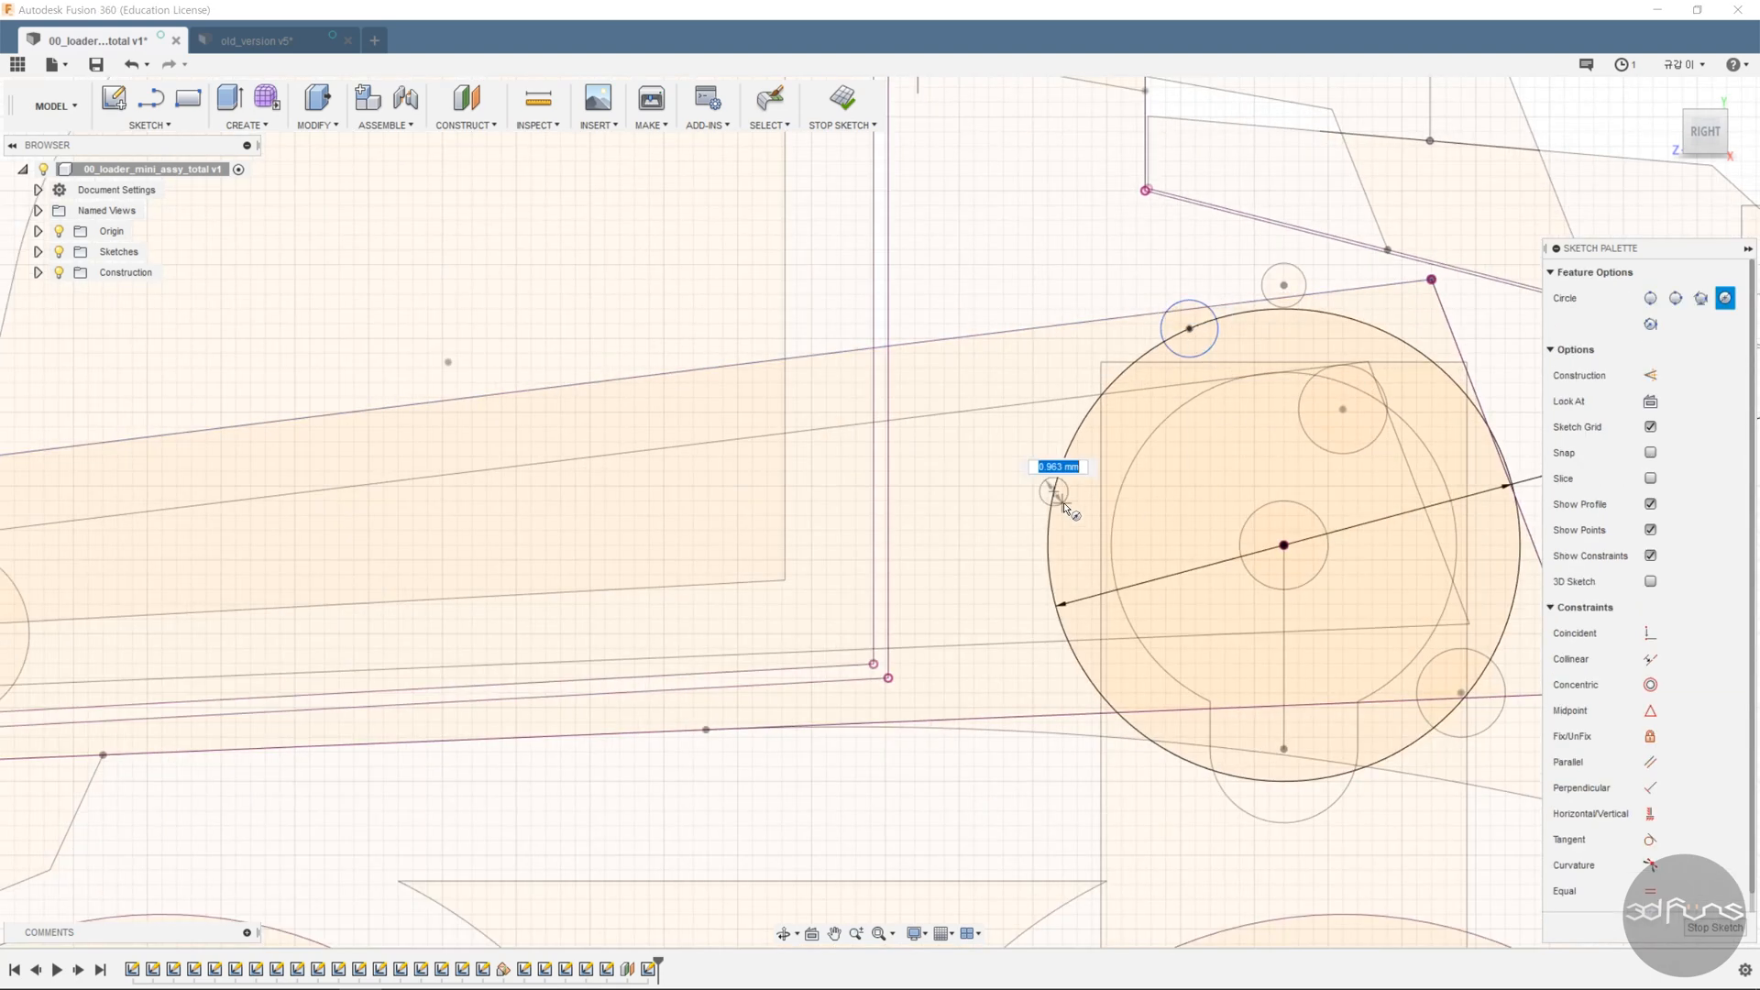
click(1076, 511)
- Make the two small circles equal and set their diameter to 3 mm
click(1650, 891)
click(1028, 488)
click(1174, 316)
click(1194, 300)
click(1138, 264)
text(3)
key(Return)
- Draw two circles concentric with the 16 mm circle, inside and outside it, and make both tangent to the upper small circle
key(c)
click(1283, 546)
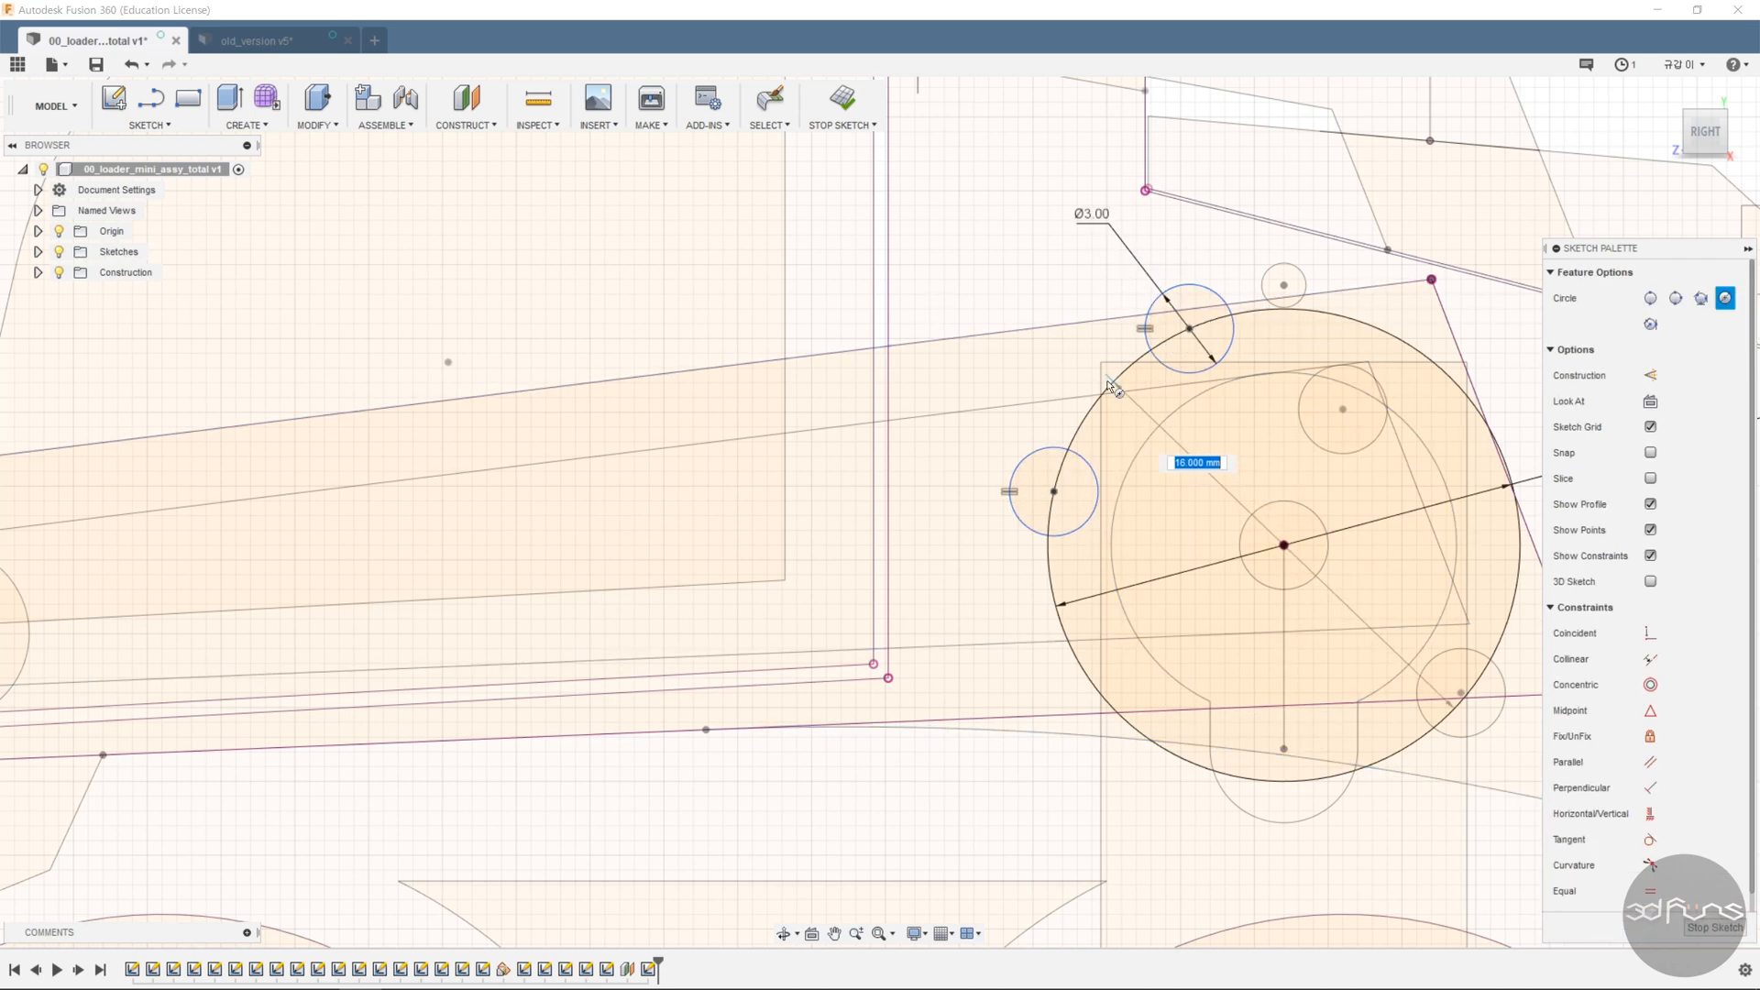
click(1178, 450)
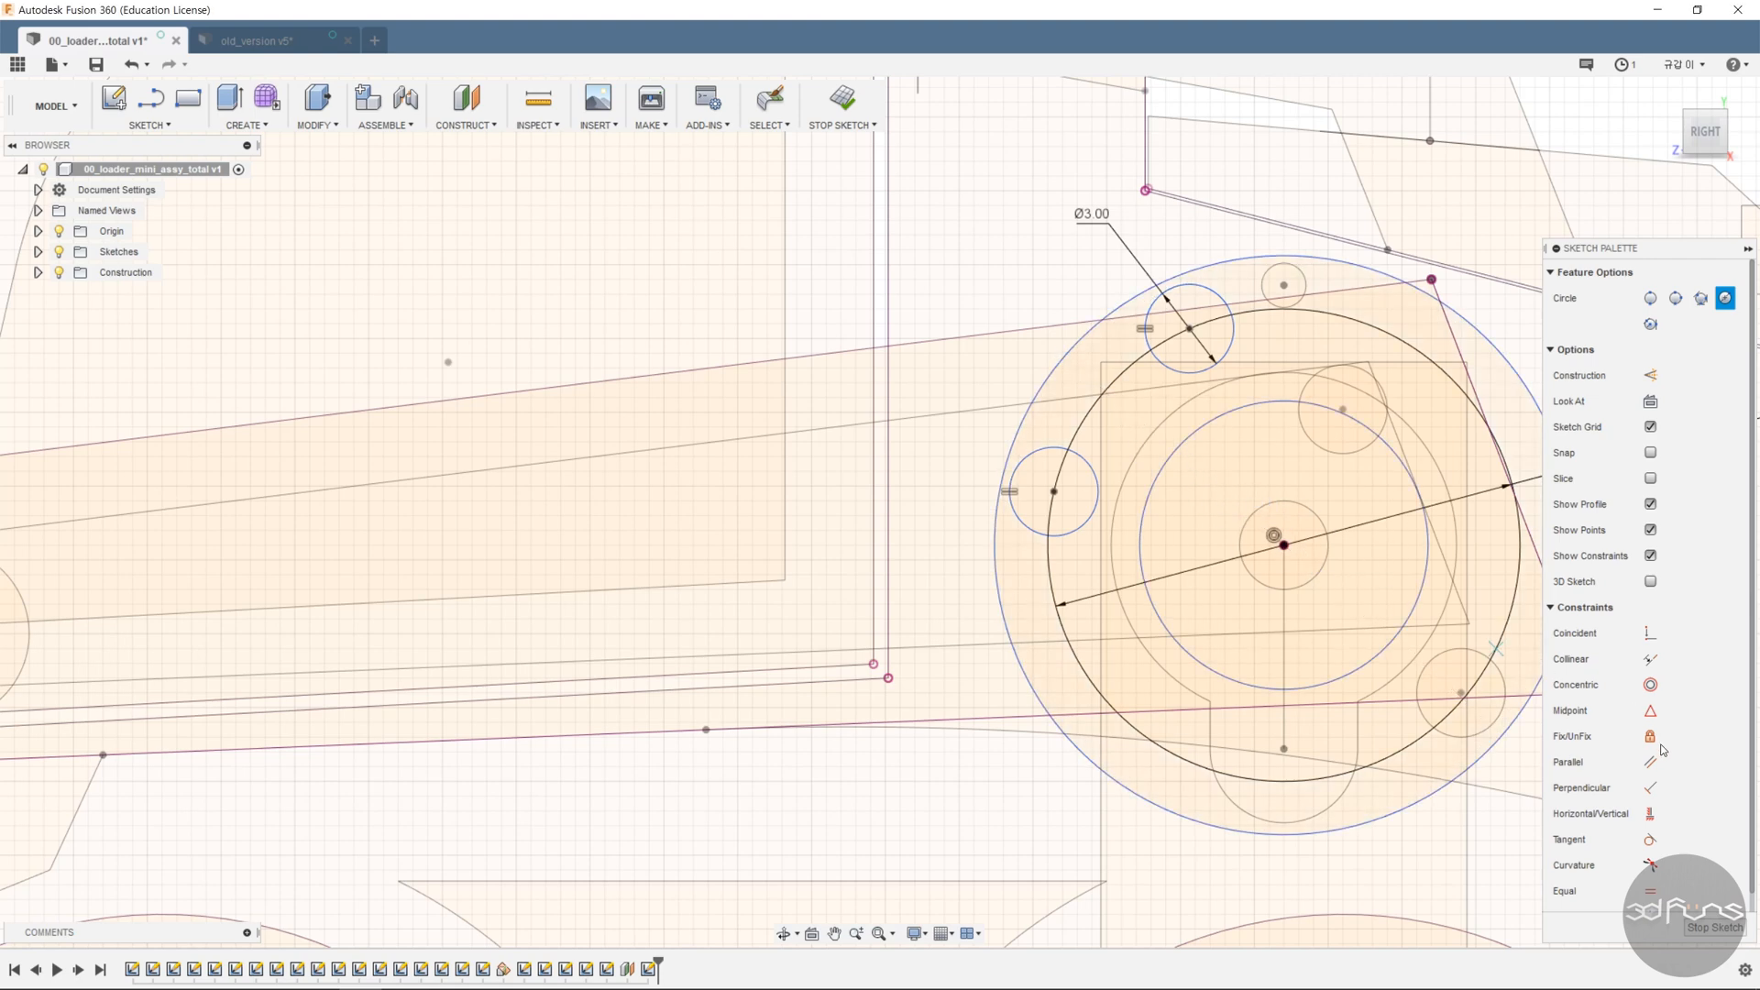
click(1650, 840)
click(1227, 417)
click(1199, 373)
click(1114, 313)
click(1157, 298)
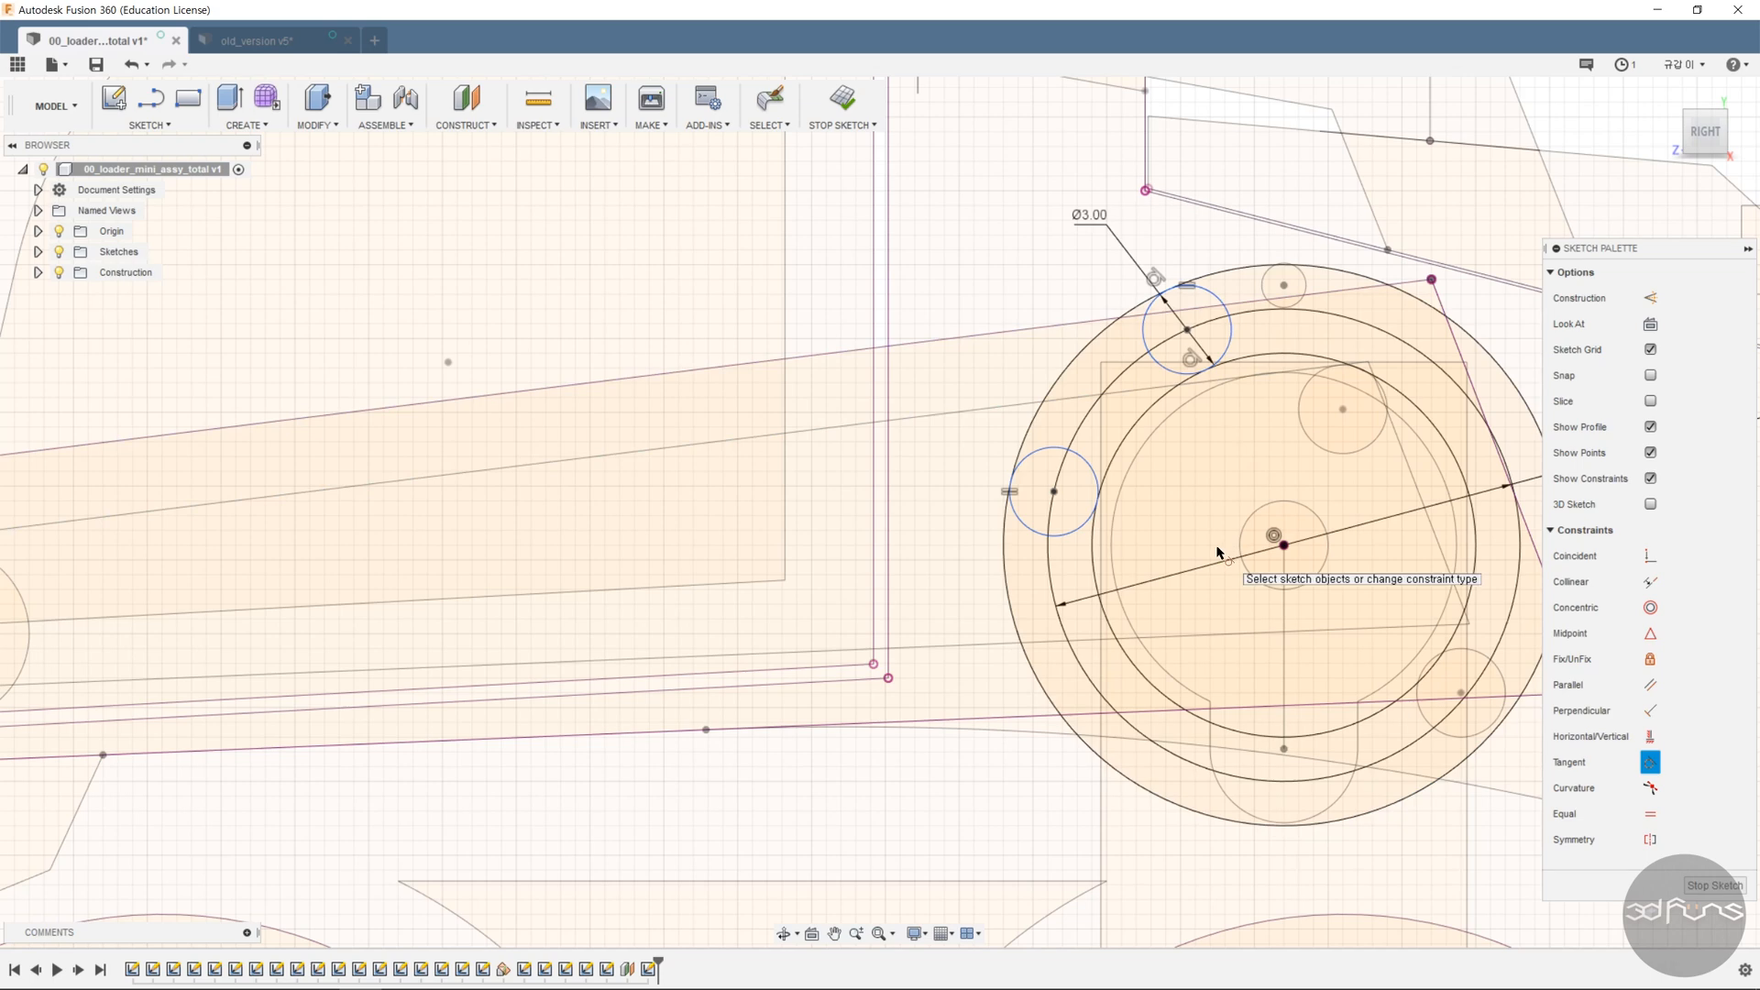
- Draw a two-segment line from the dashed cylinder axis up along its slope and across to the lower small circle's center
scroll(1217, 552, down, 5)
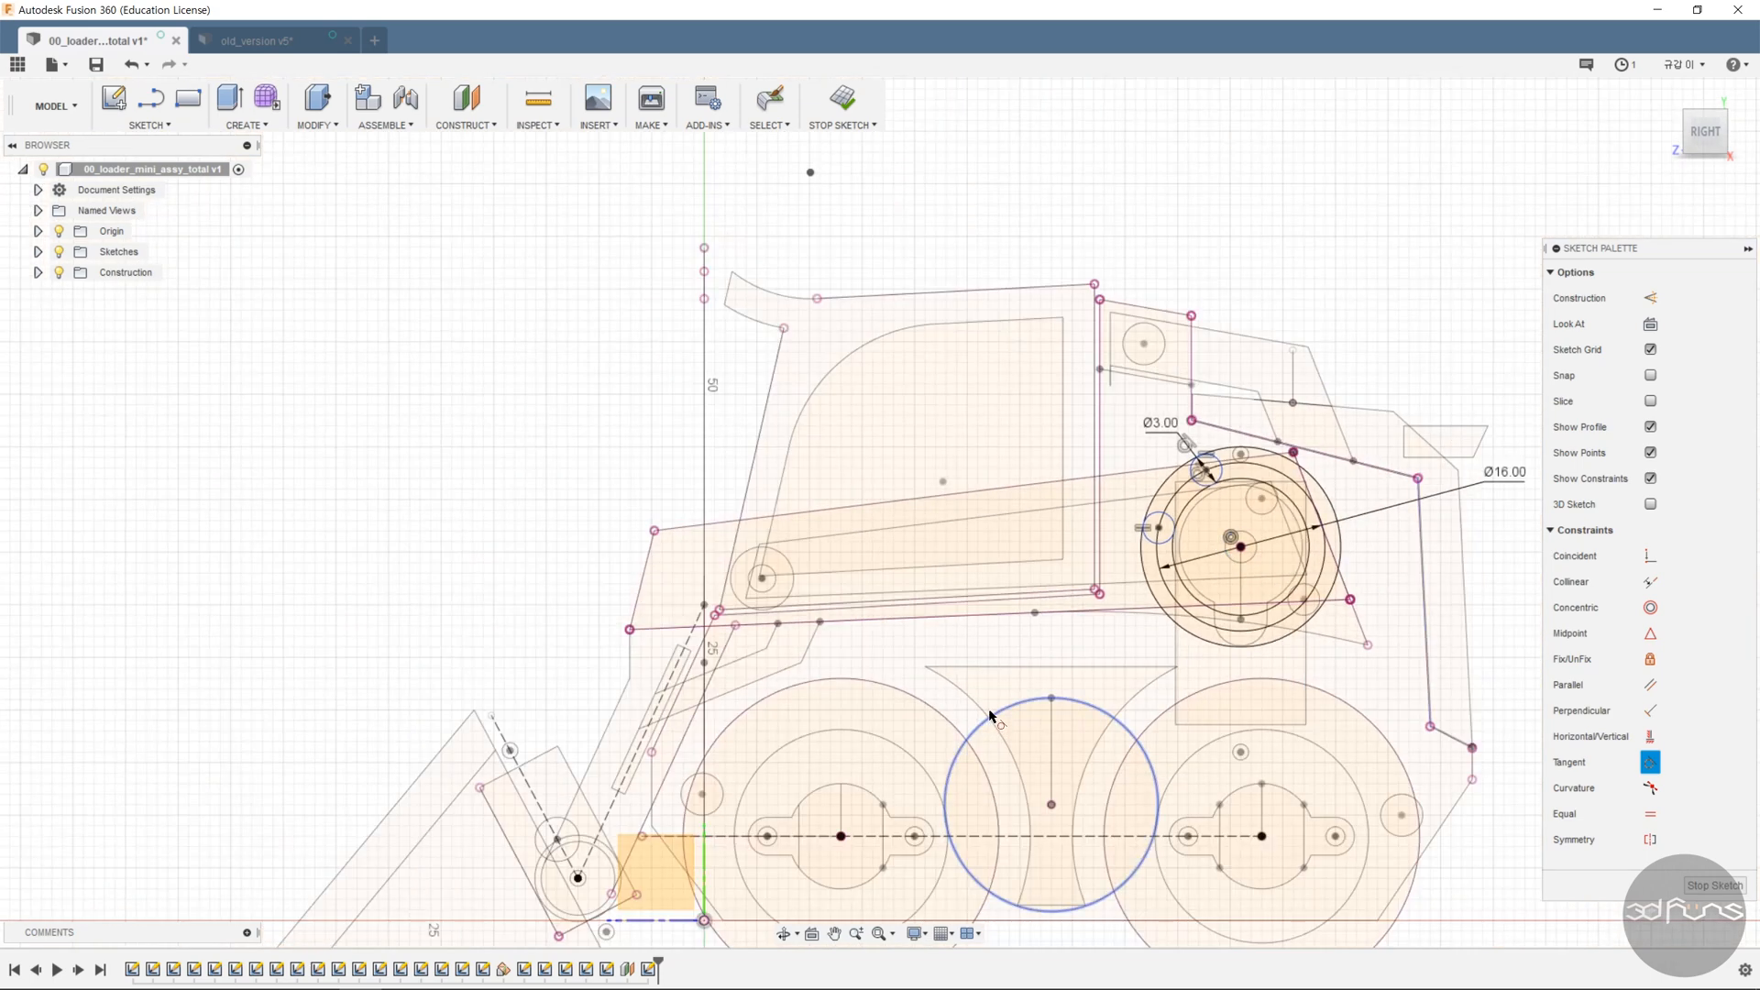
middle_drag(1034, 652, 1036, 536)
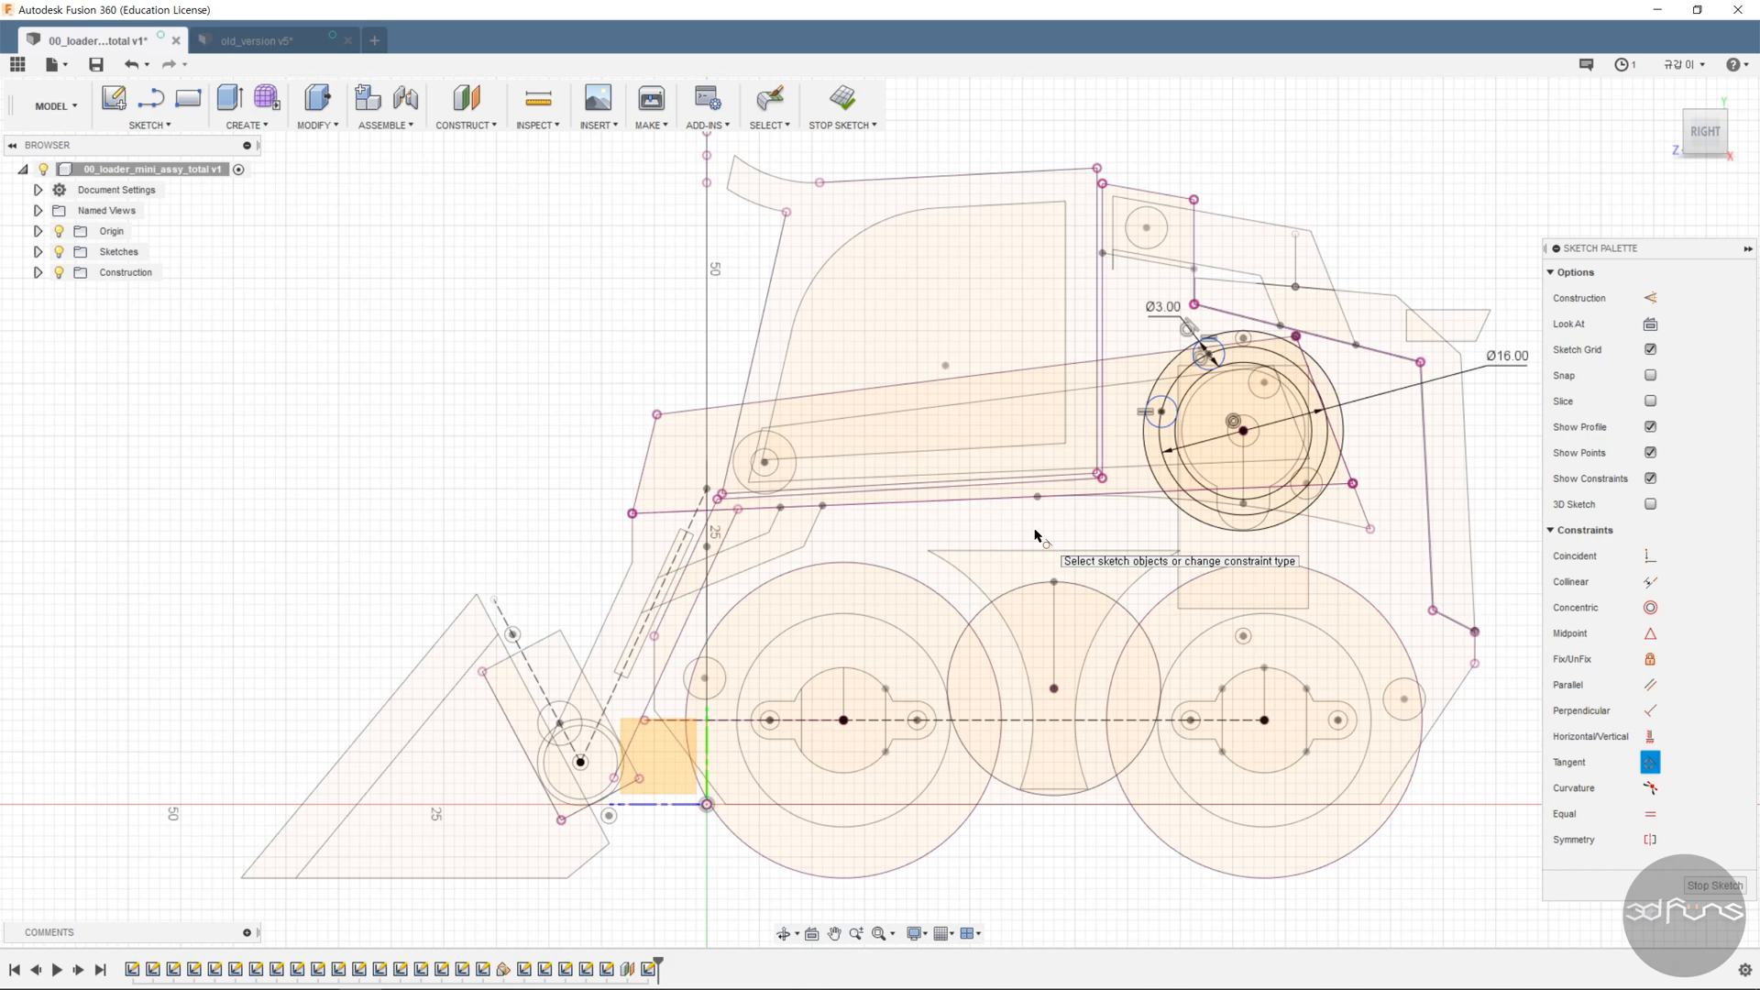
key(l)
scroll(633, 661, up, 4)
click(592, 701)
click(803, 251)
scroll(807, 370, down, 3)
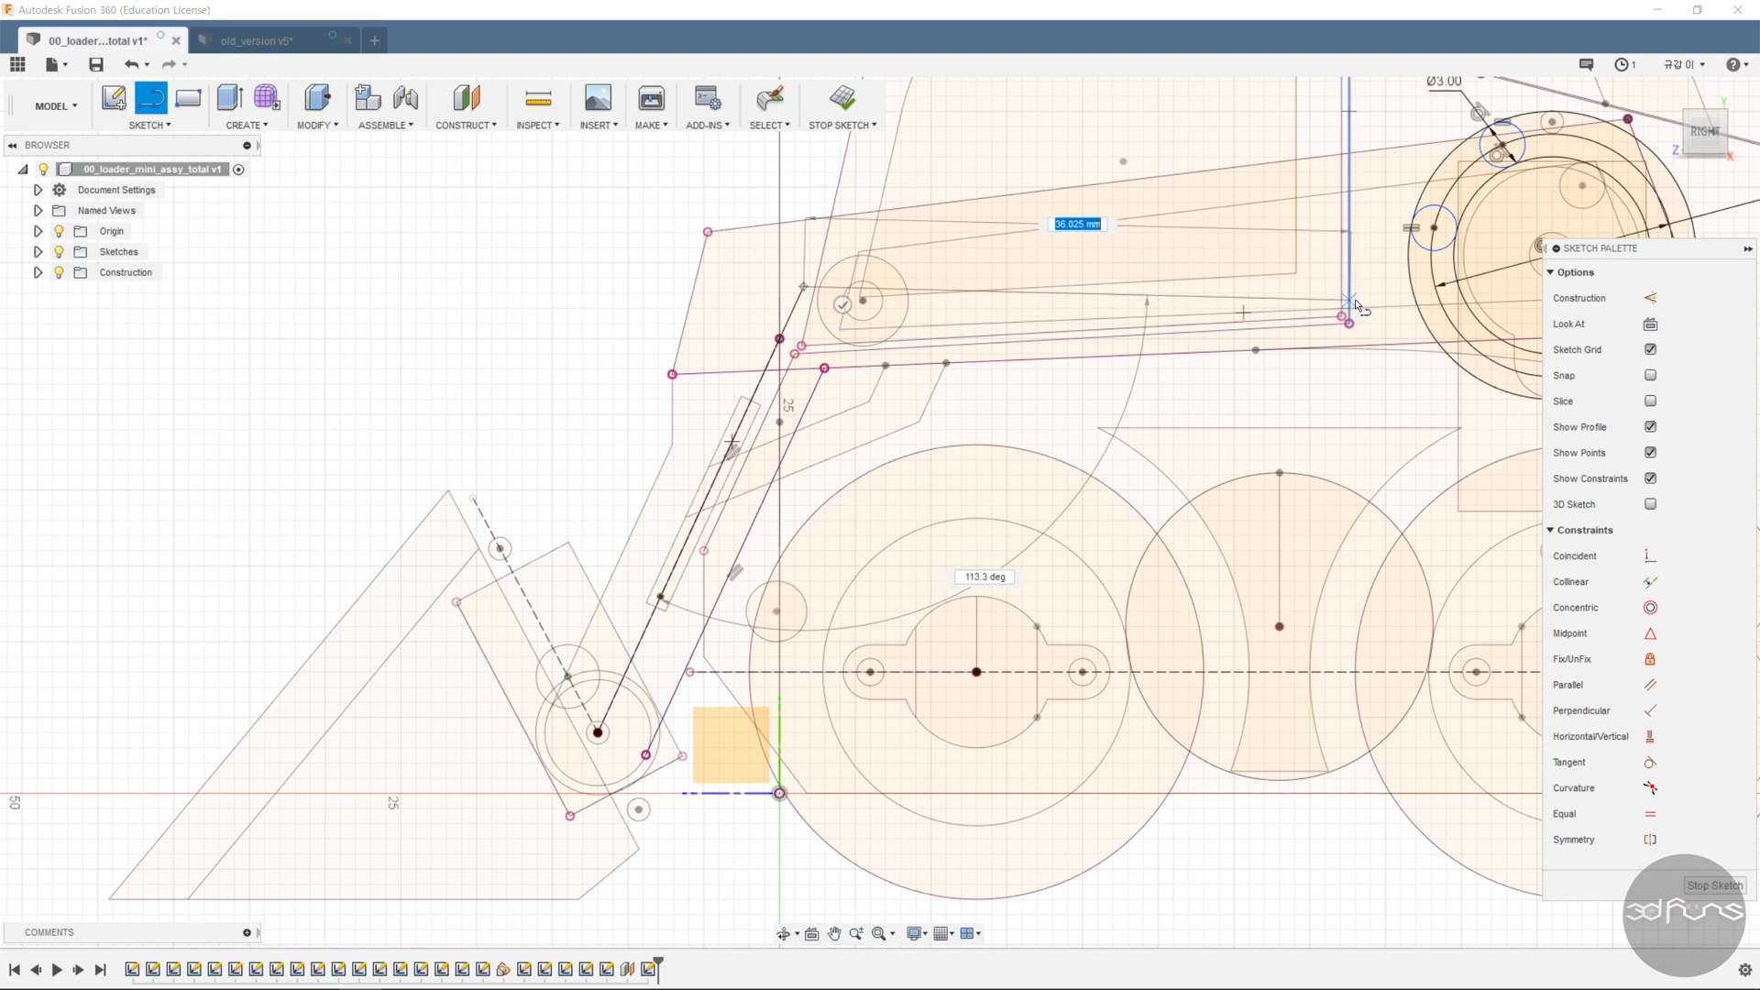
click(1434, 227)
key(Escape)
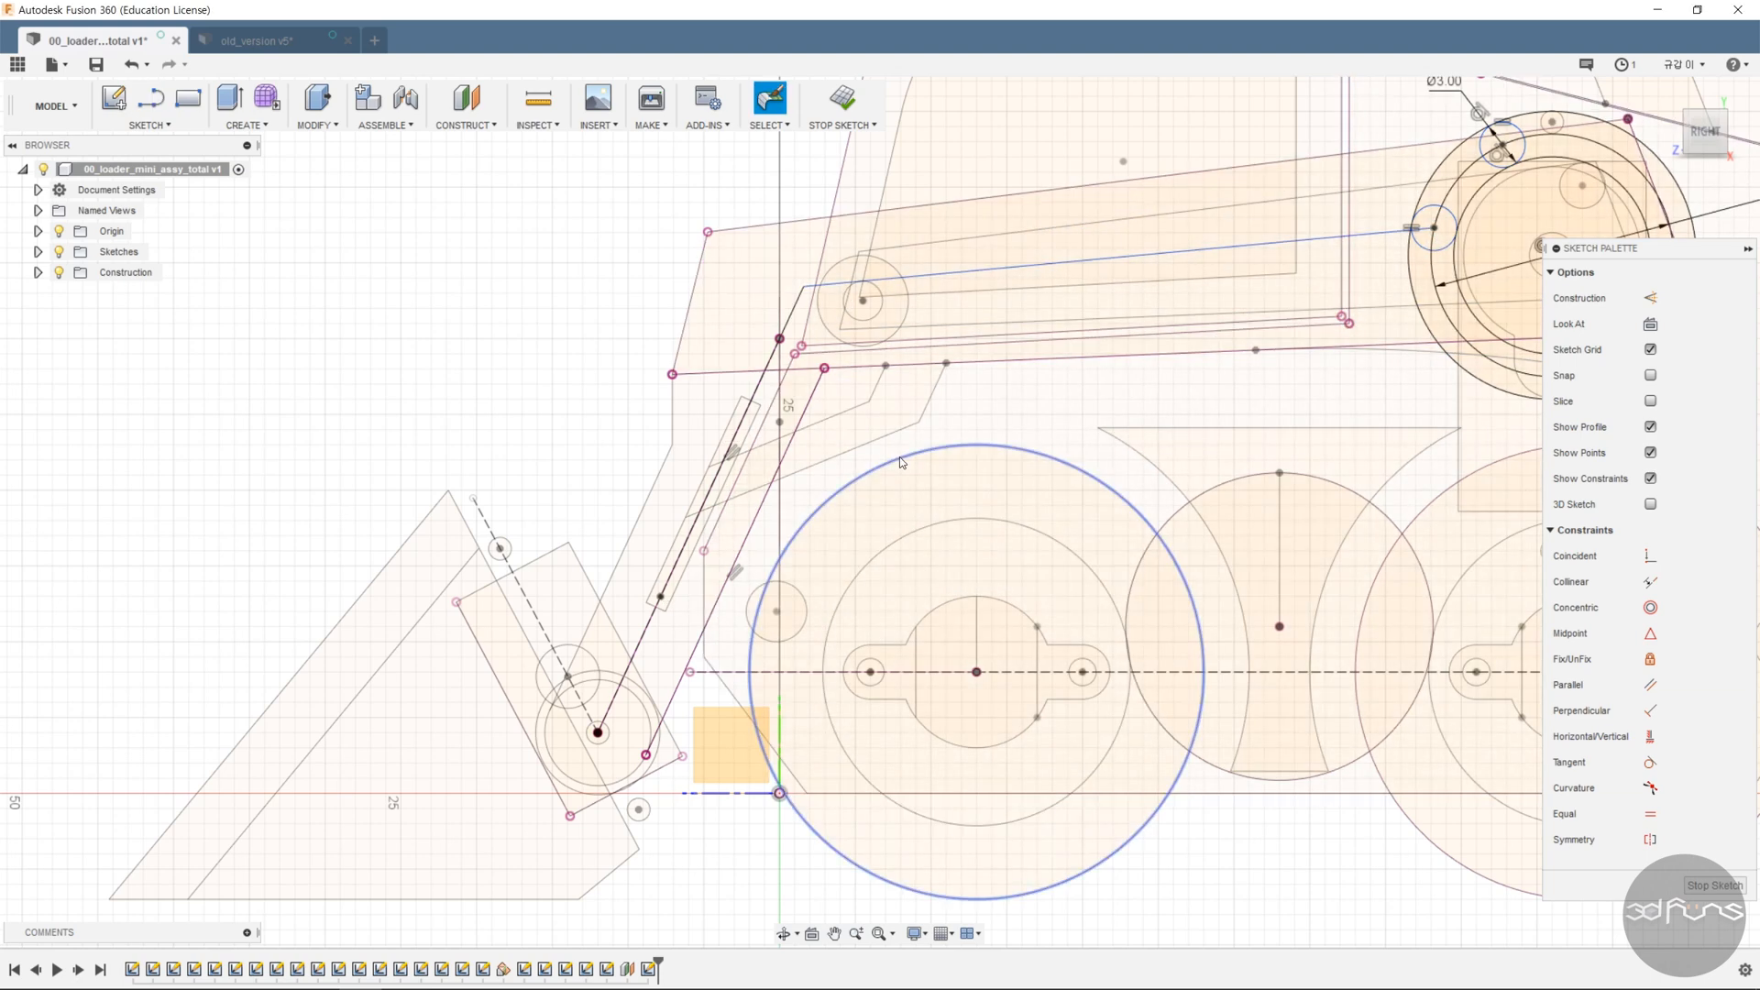
- Set the vertical distance from the origin to the slanted line's lower endpoint to 20 mm
key(d)
click(661, 597)
click(779, 793)
click(467, 697)
text(20)
key(Return)
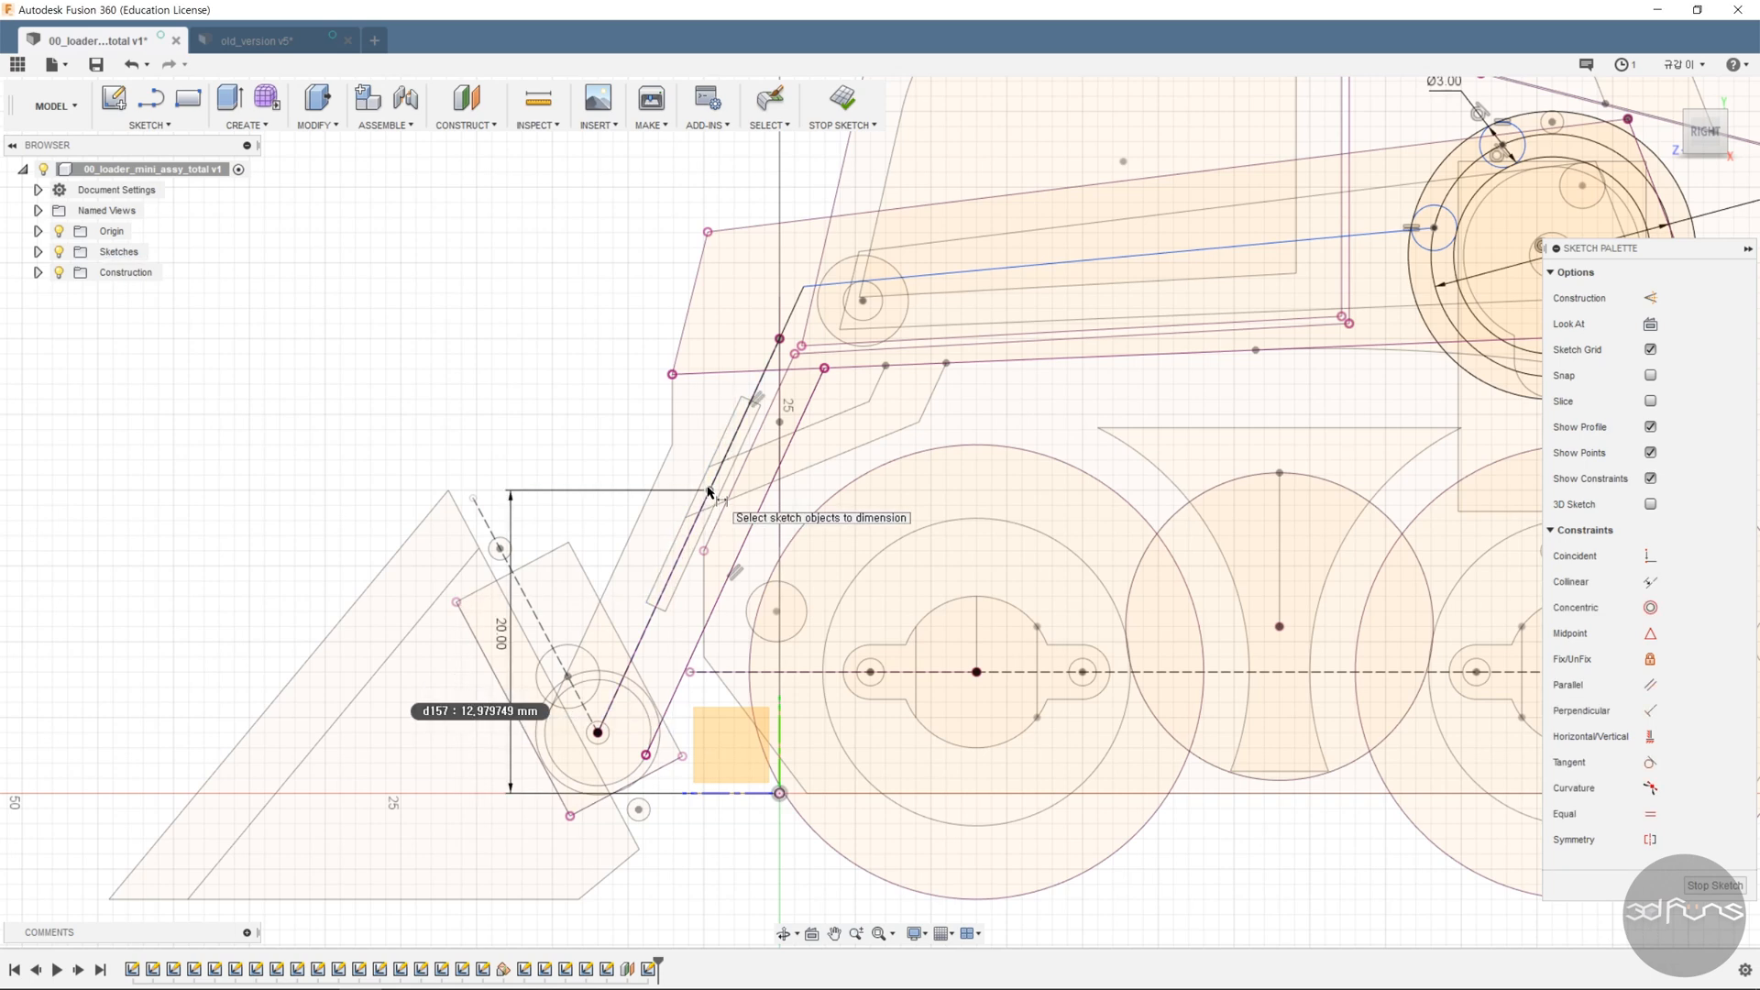
- Fillet the corner between the slanted and long line segments with a 5 mm radius
mouse_move(1013, 412)
middle_down()
mouse_move(982, 491)
mouse_move(993, 522)
middle_up()
click(155, 126)
click(161, 384)
scroll(765, 391, up, 3)
click(764, 427)
click(829, 387)
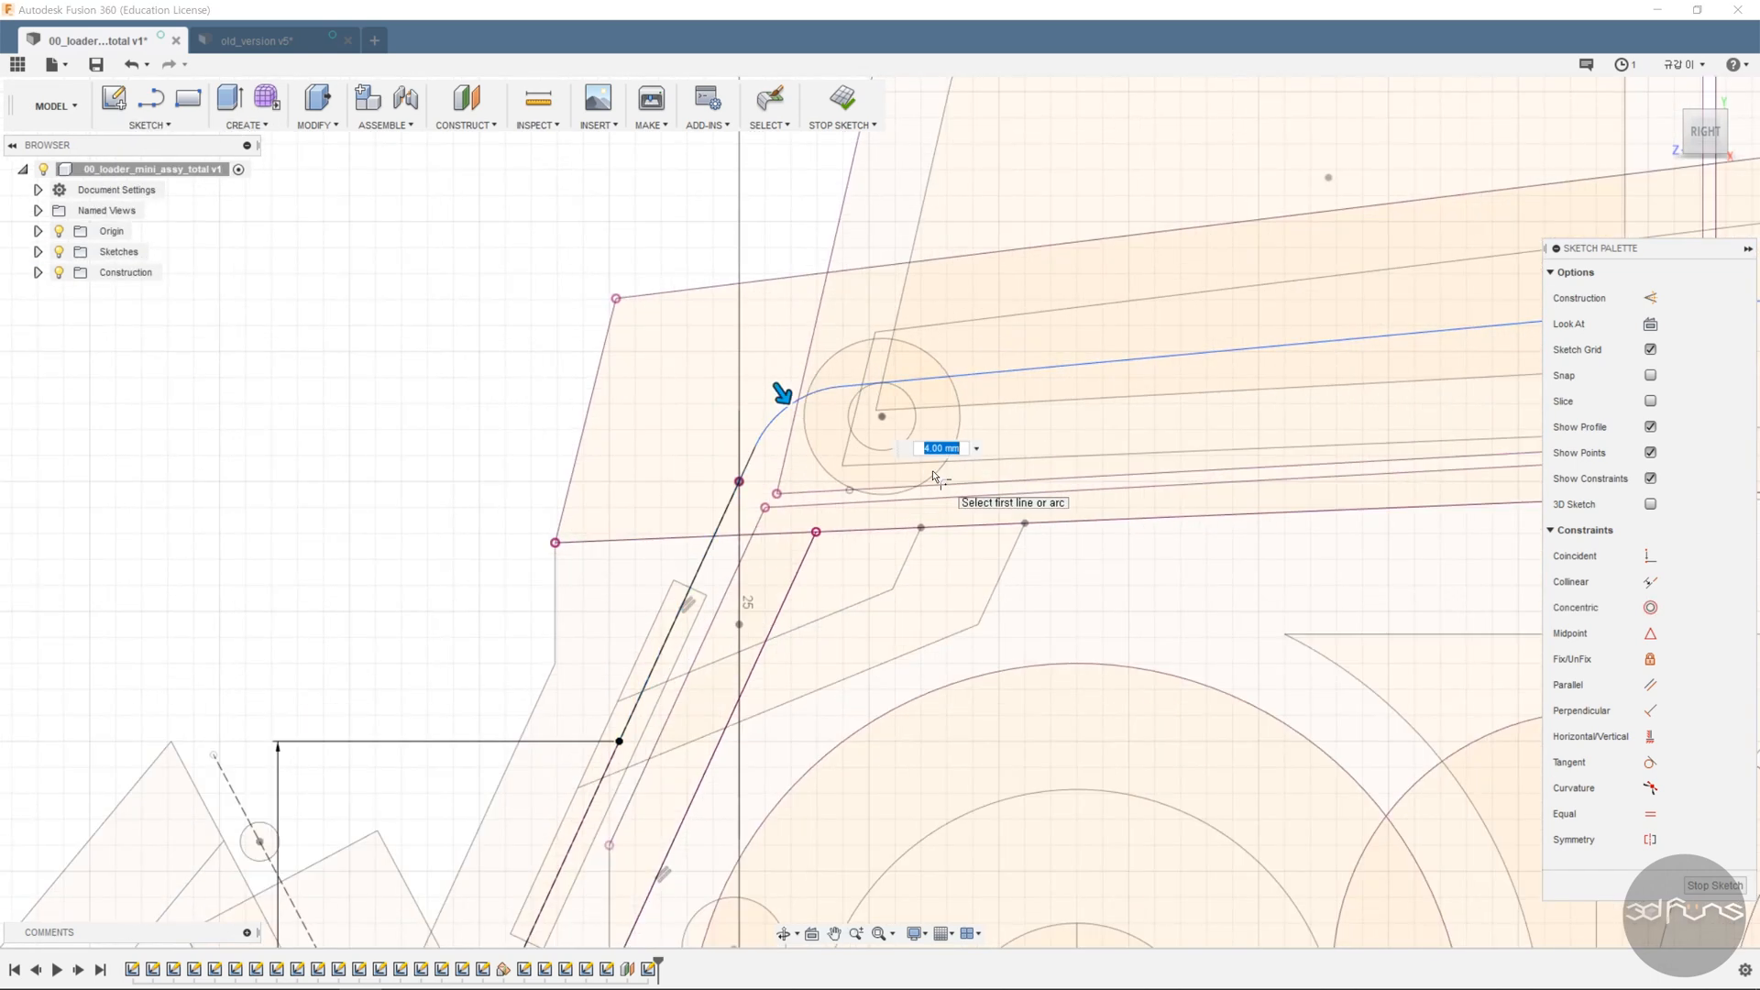
text(5)
key(Return)
- Make the long line segment parallel to the upper edge of the loader arm
scroll(936, 477, down, 5)
shift+middle_drag(935, 624, 871, 629)
scroll(1093, 395, down, 3)
mouse_move(1092, 394)
middle_down()
mouse_move(1190, 597)
mouse_move(990, 844)
mouse_move(923, 867)
middle_up()
key(Escape)
click(856, 386)
key(d)
key(Escape)
click(1650, 684)
click(902, 380)
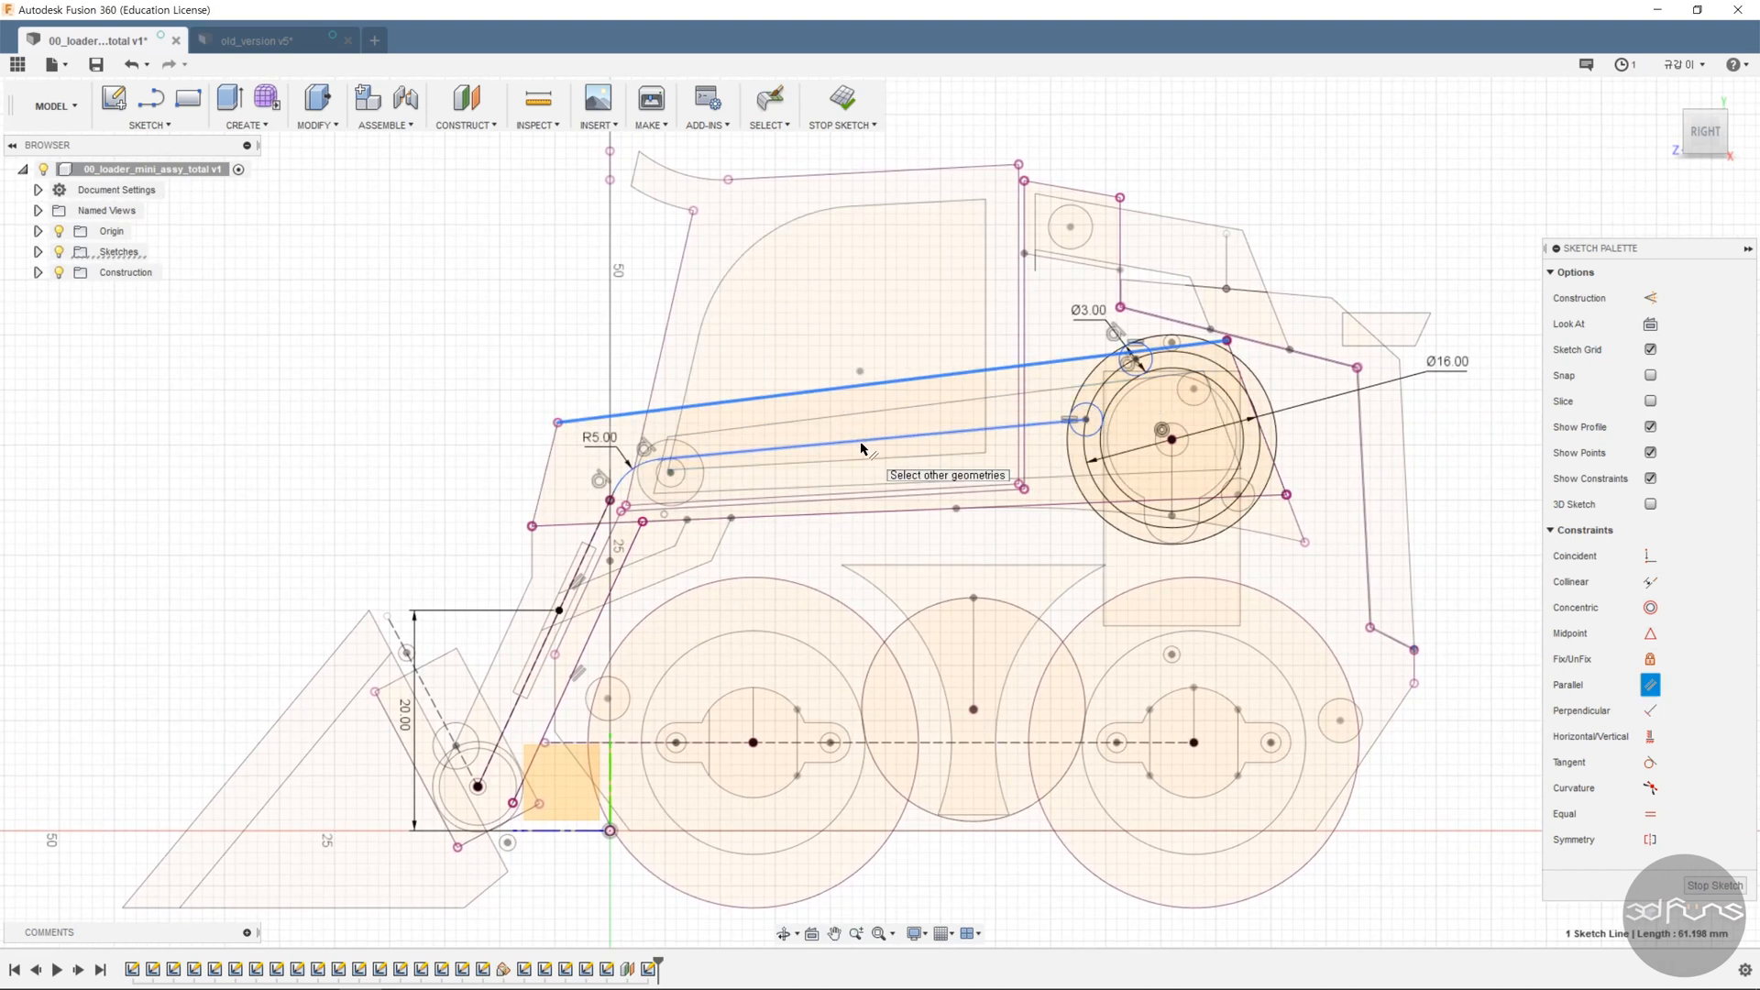
click(862, 448)
- Set the distance between the long line segment and the arm's upper edge to 6.5 mm
key(d)
click(862, 447)
click(848, 387)
click(825, 344)
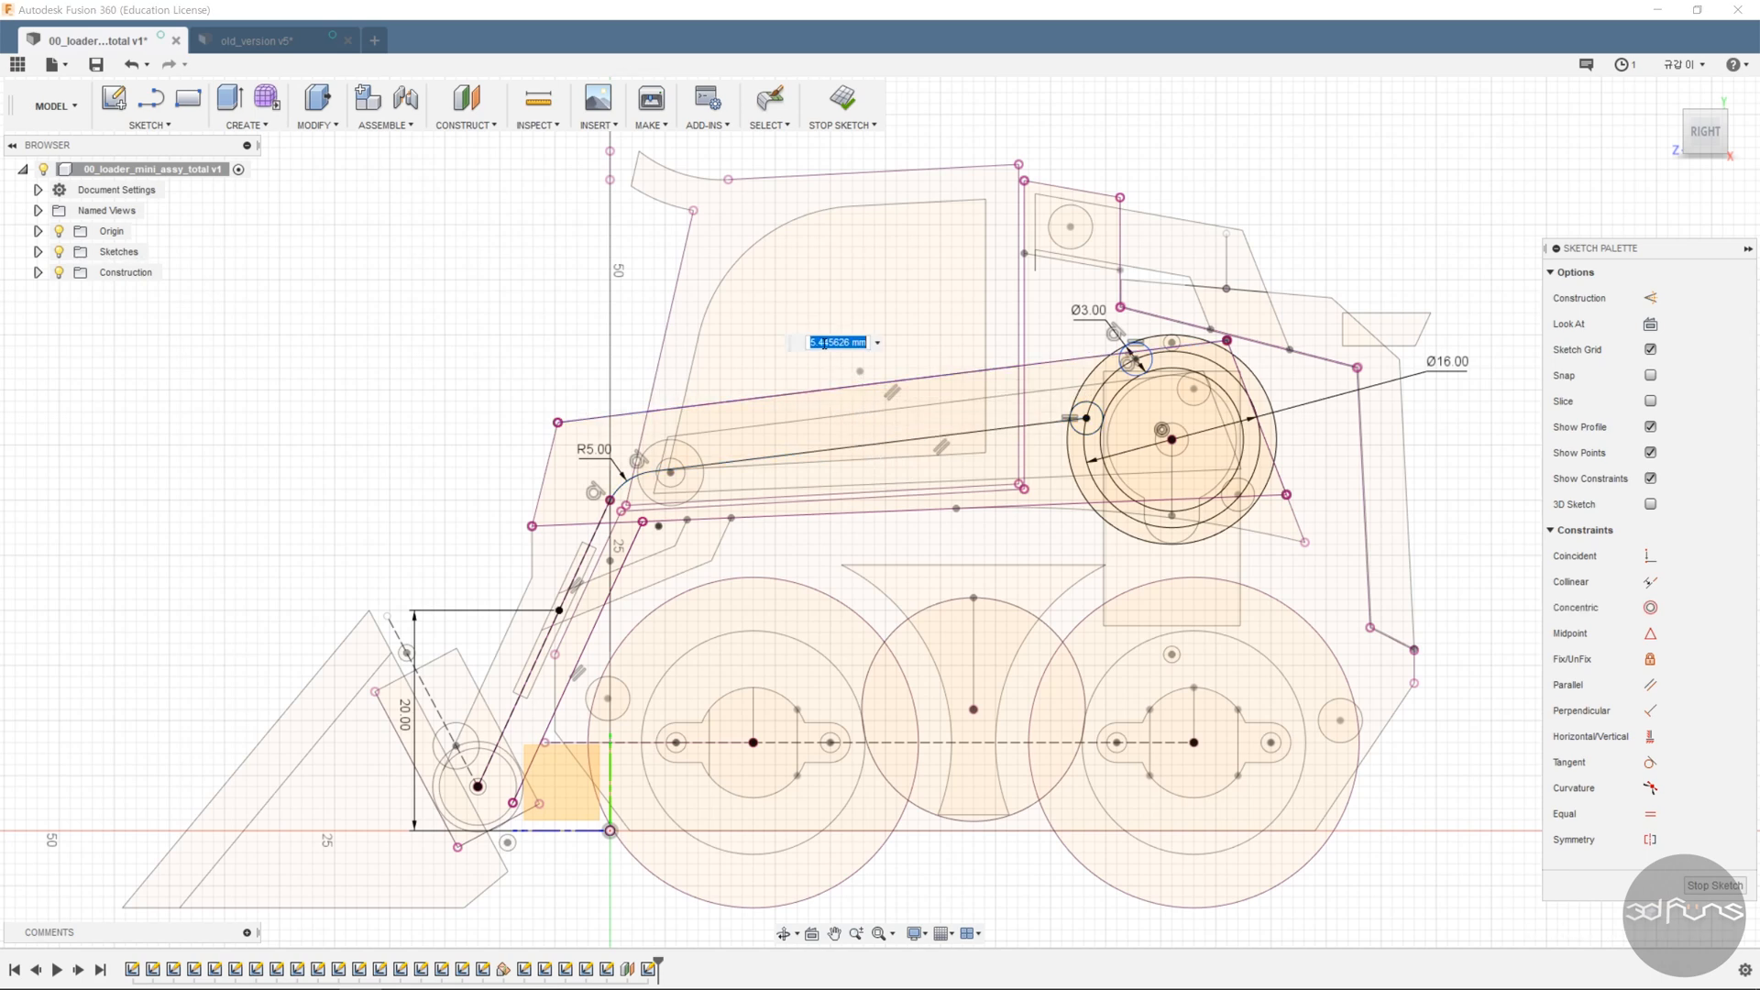
text(6.5)
key(Return)
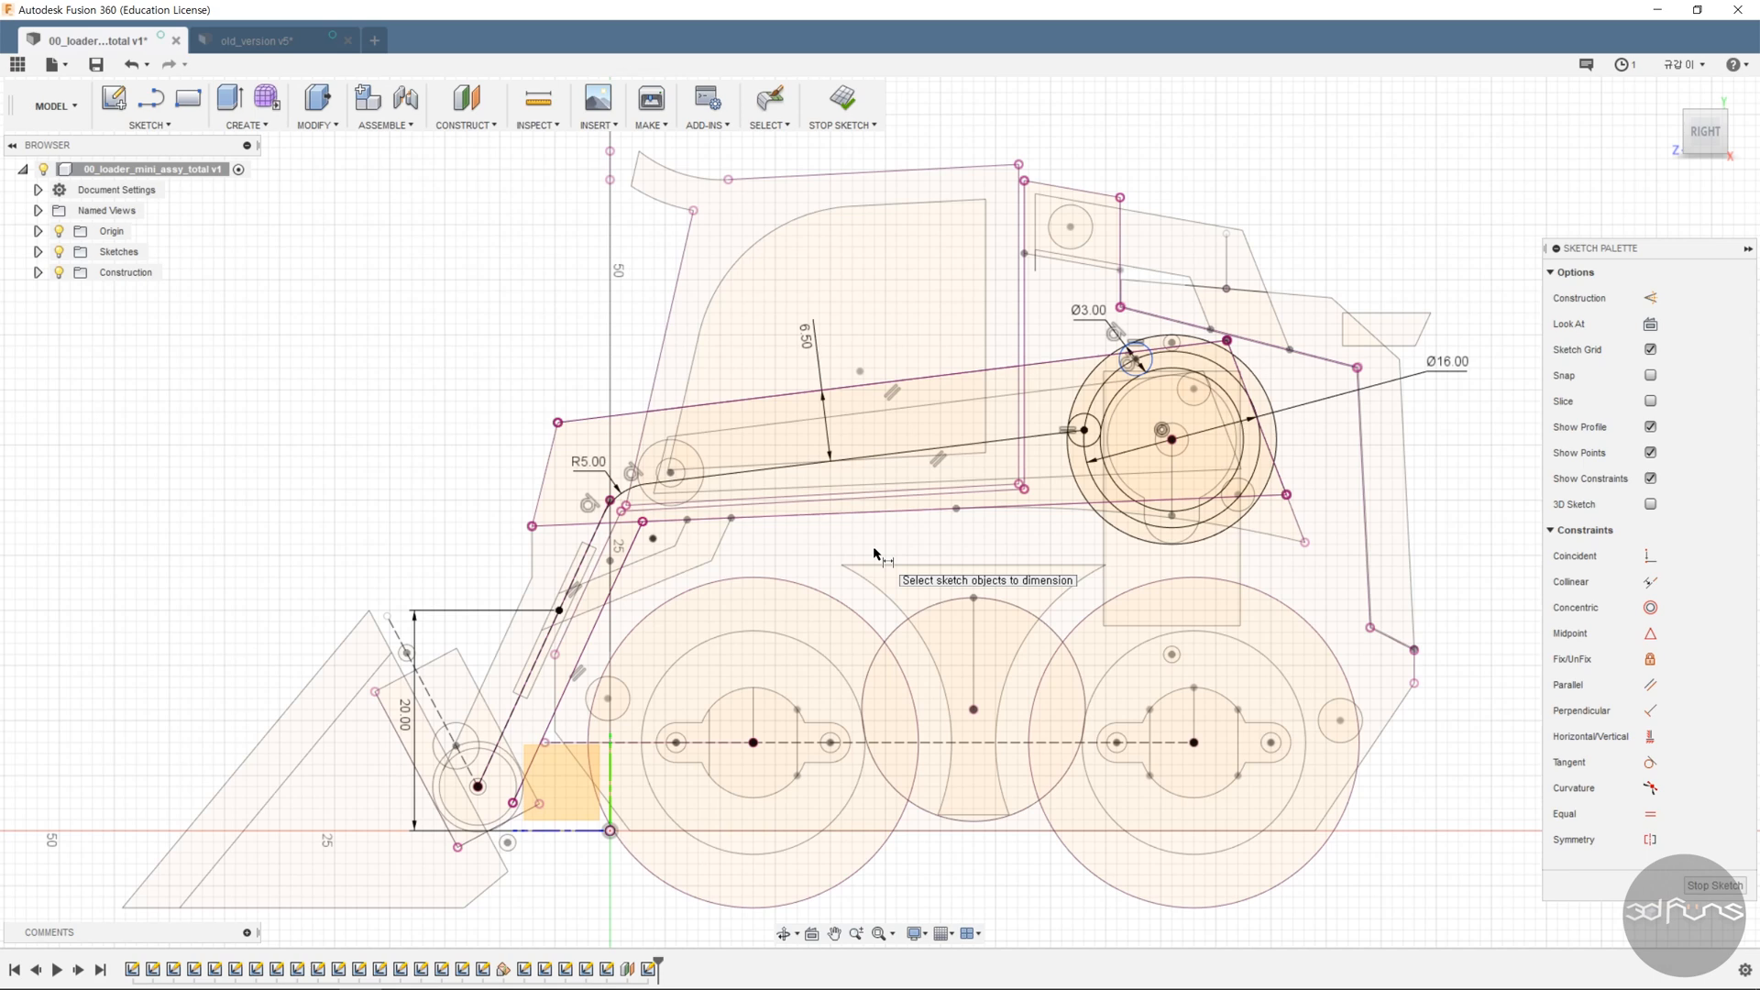
- Add a driven reference dimension between the slanted line segment and the projected edge parallel to it
scroll(506, 690, up, 4)
click(553, 662)
click(629, 686)
click(596, 683)
key(Return)
click(949, 578)
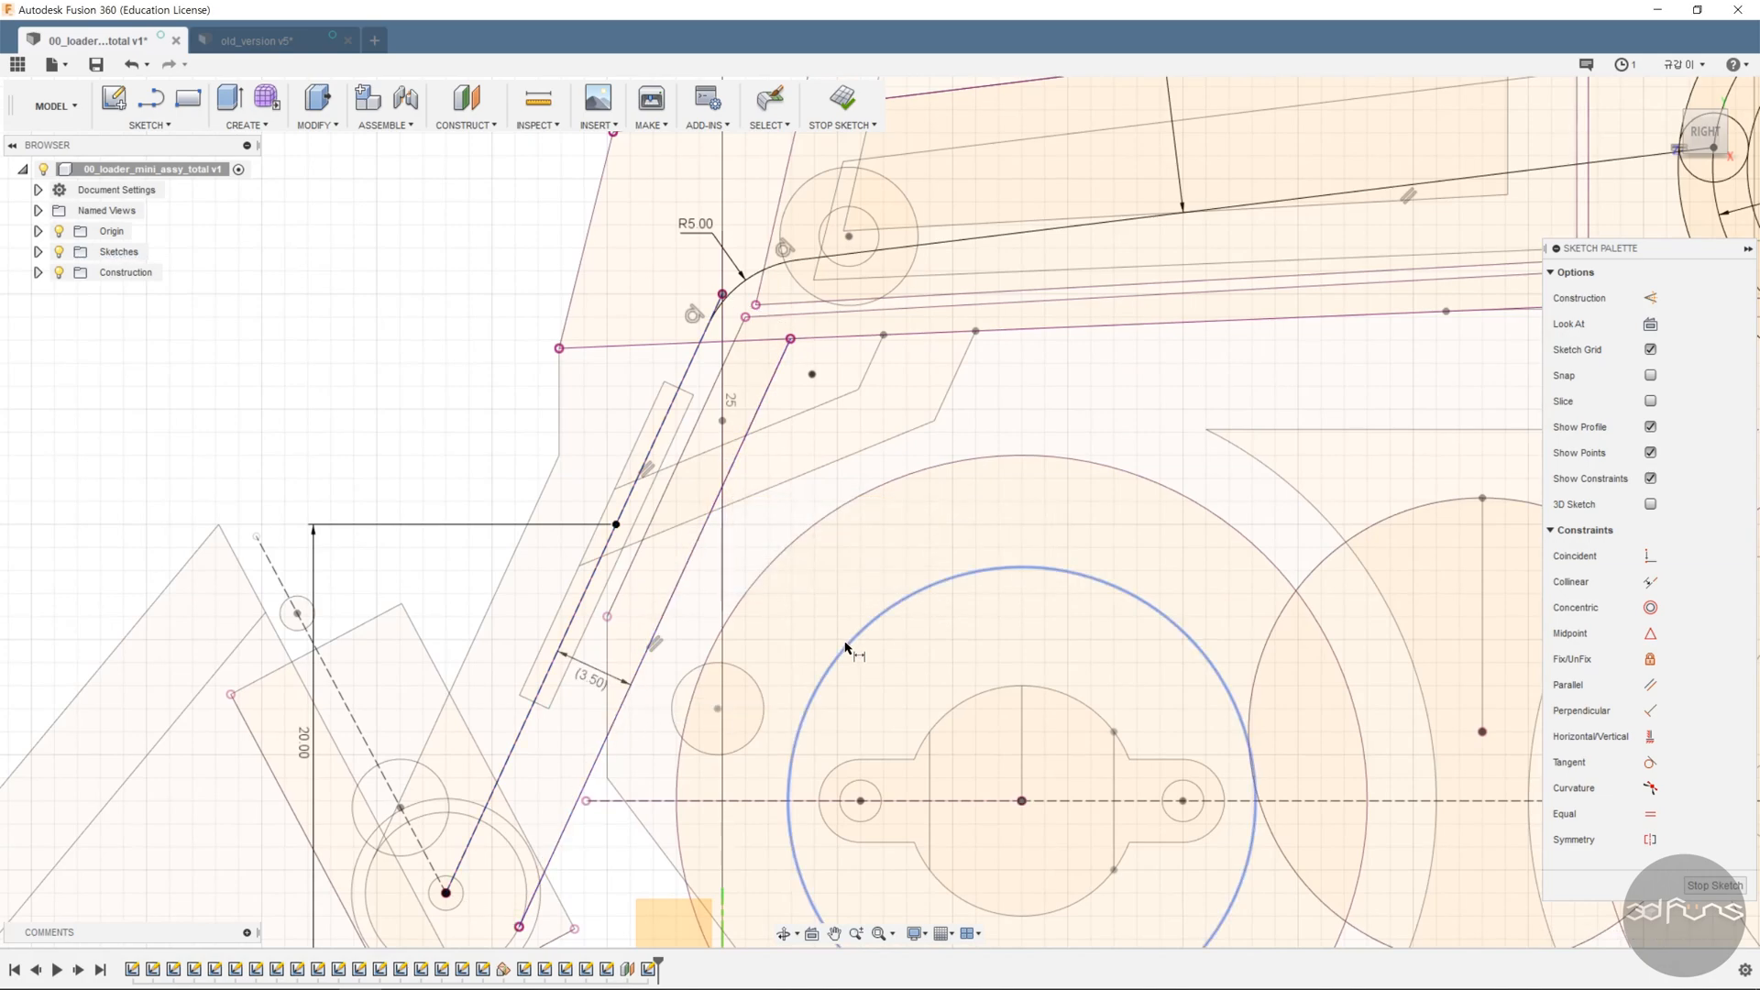
key(Escape)
- Draw a line between the upper 3 mm circle's center and the center of the 16 mm circle
scroll(724, 686, down, 3)
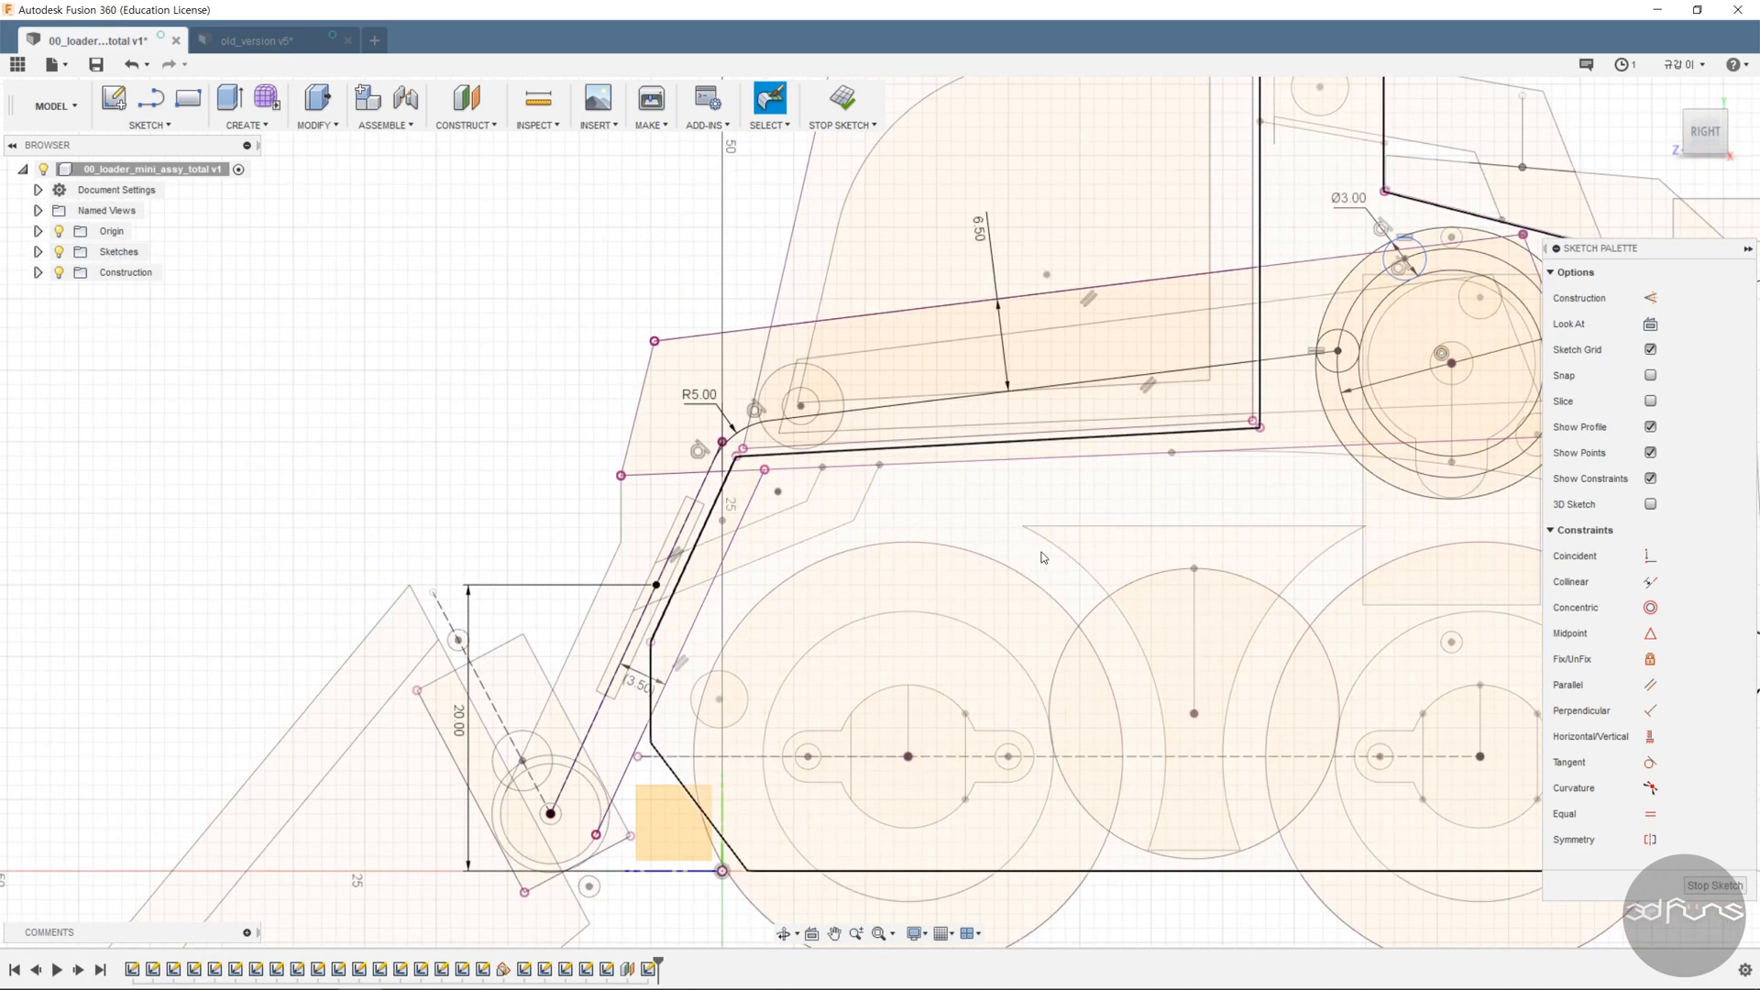
scroll(417, 474, down, 5)
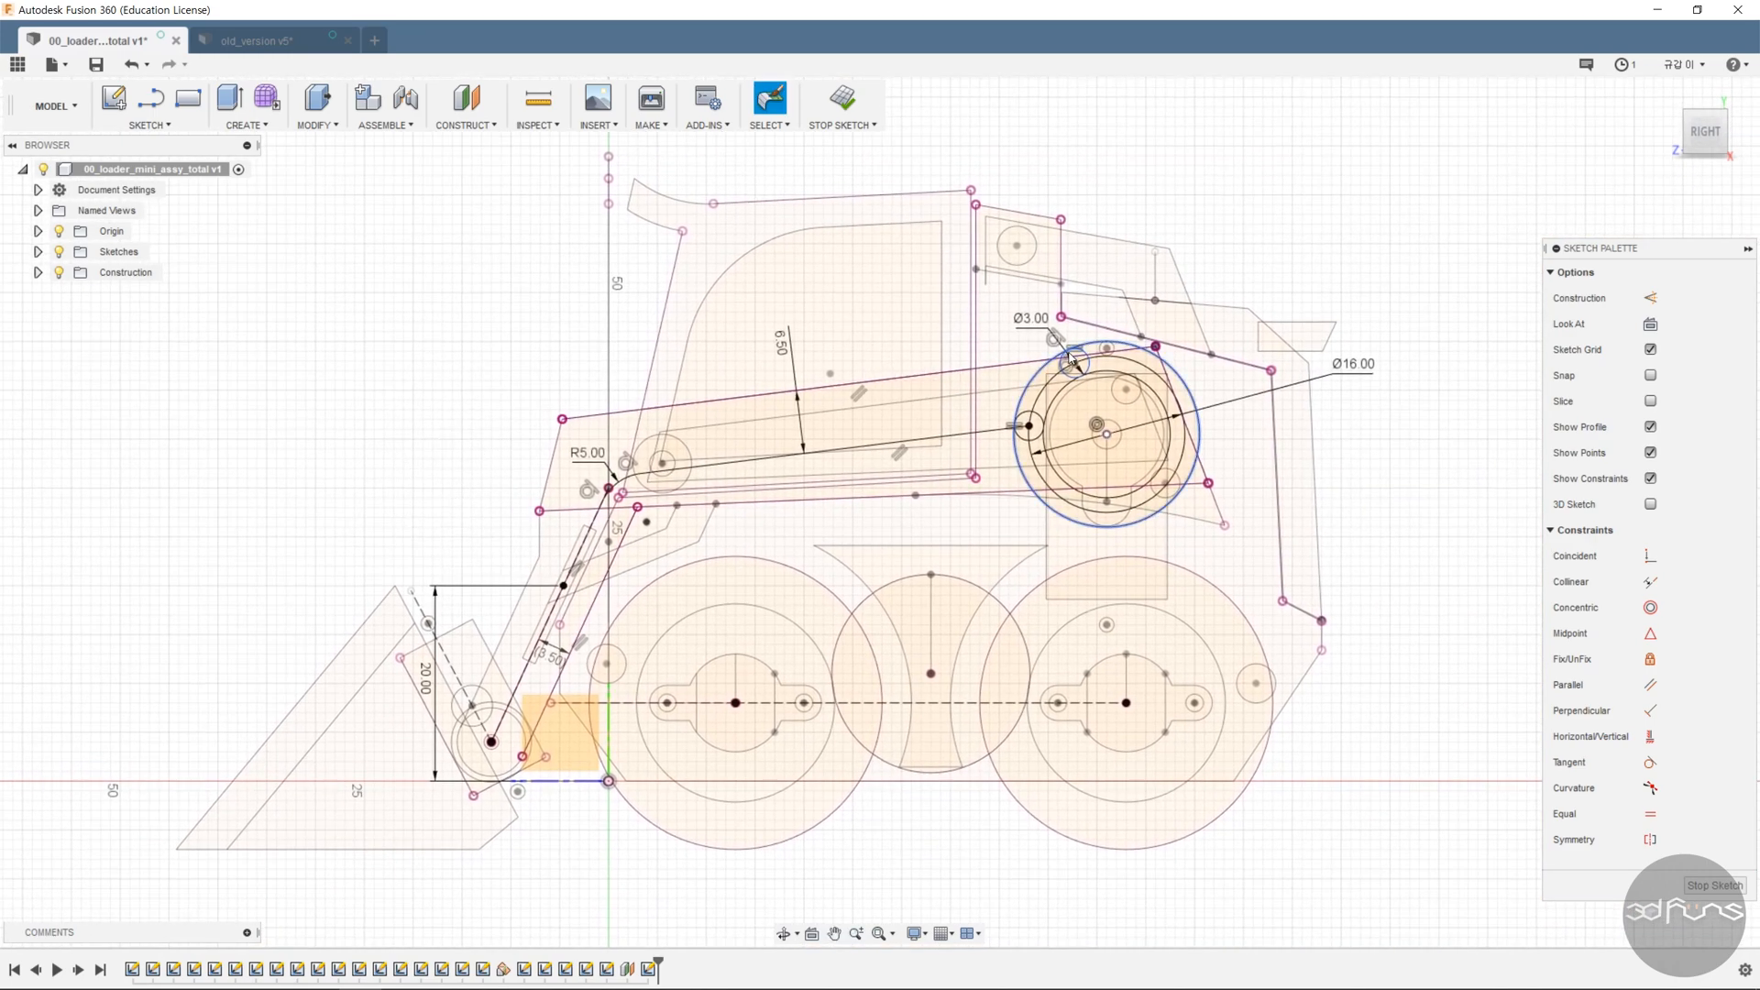
scroll(1072, 353, up, 3)
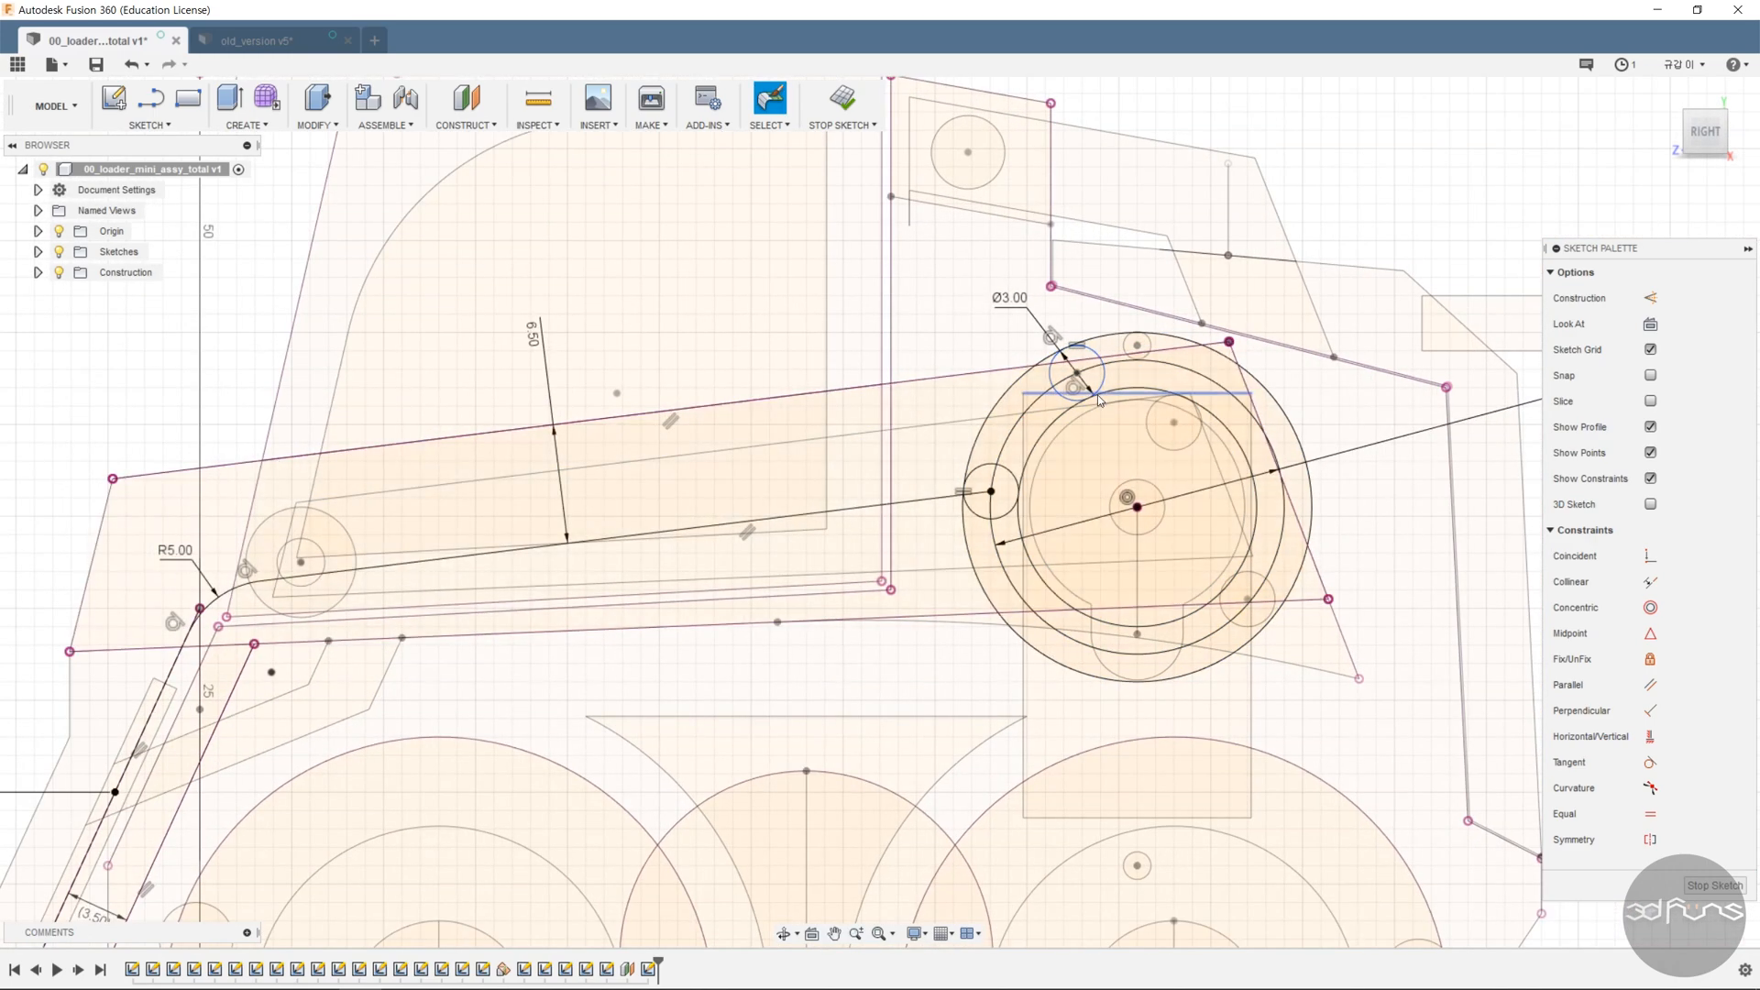
scroll(1142, 420, up, 2)
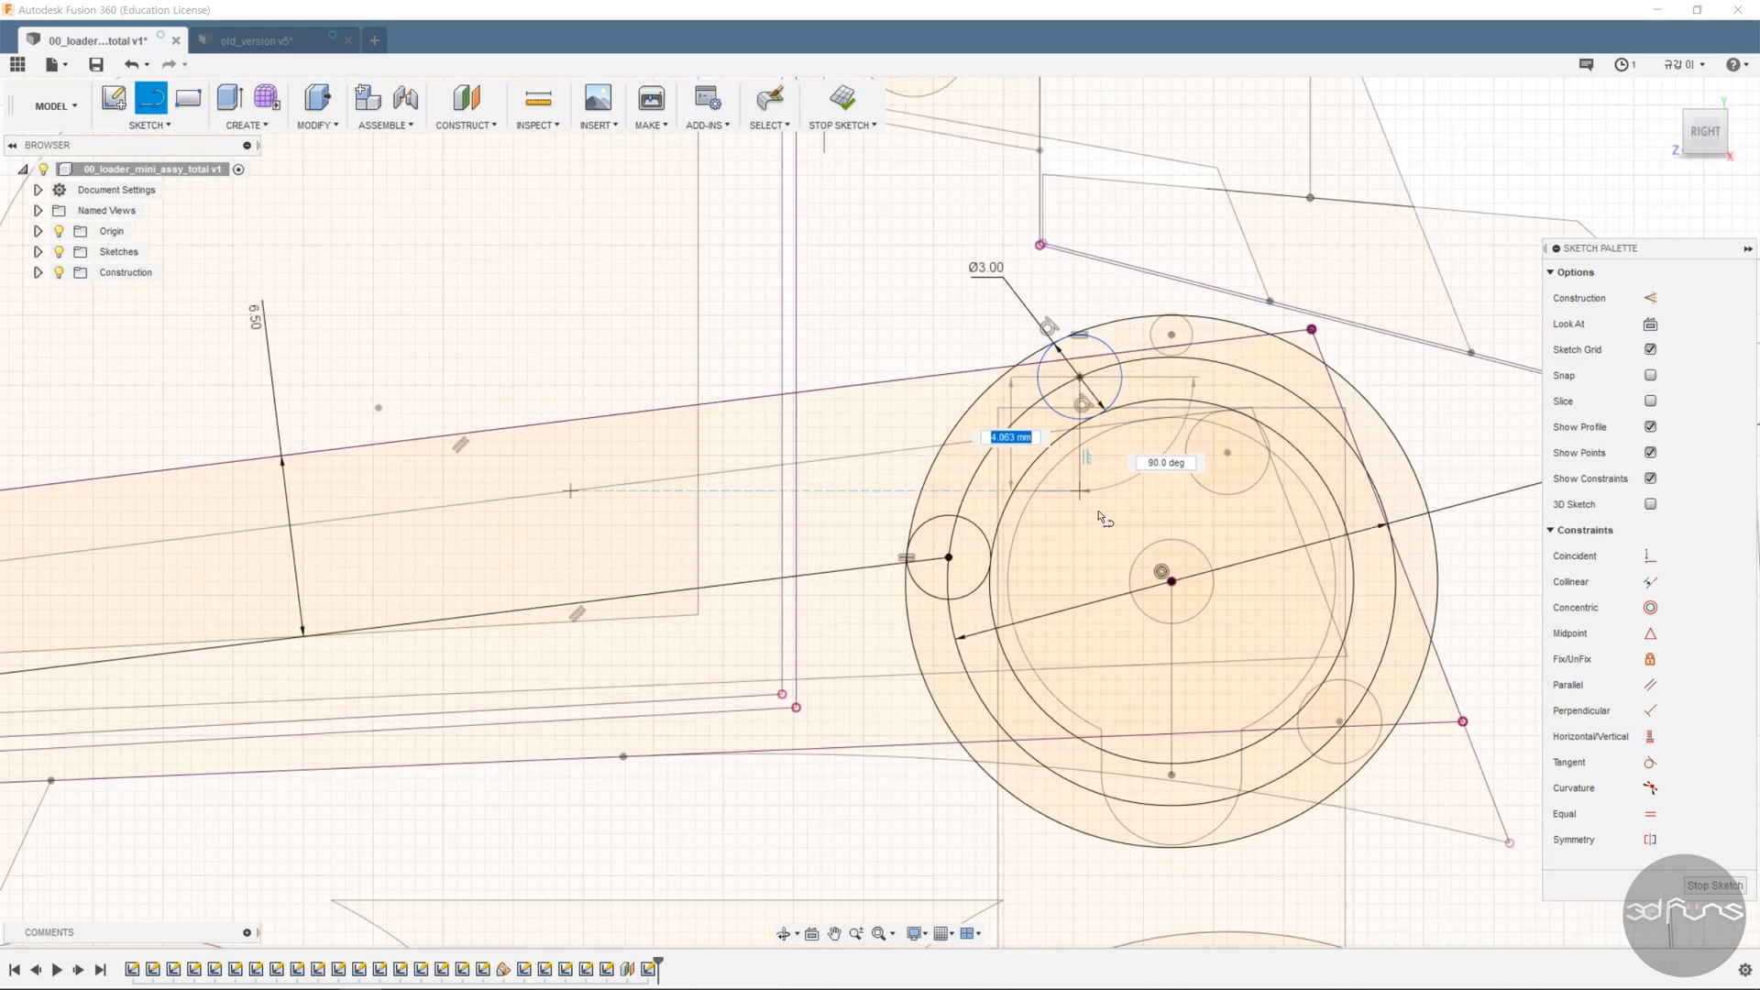
click(1123, 477)
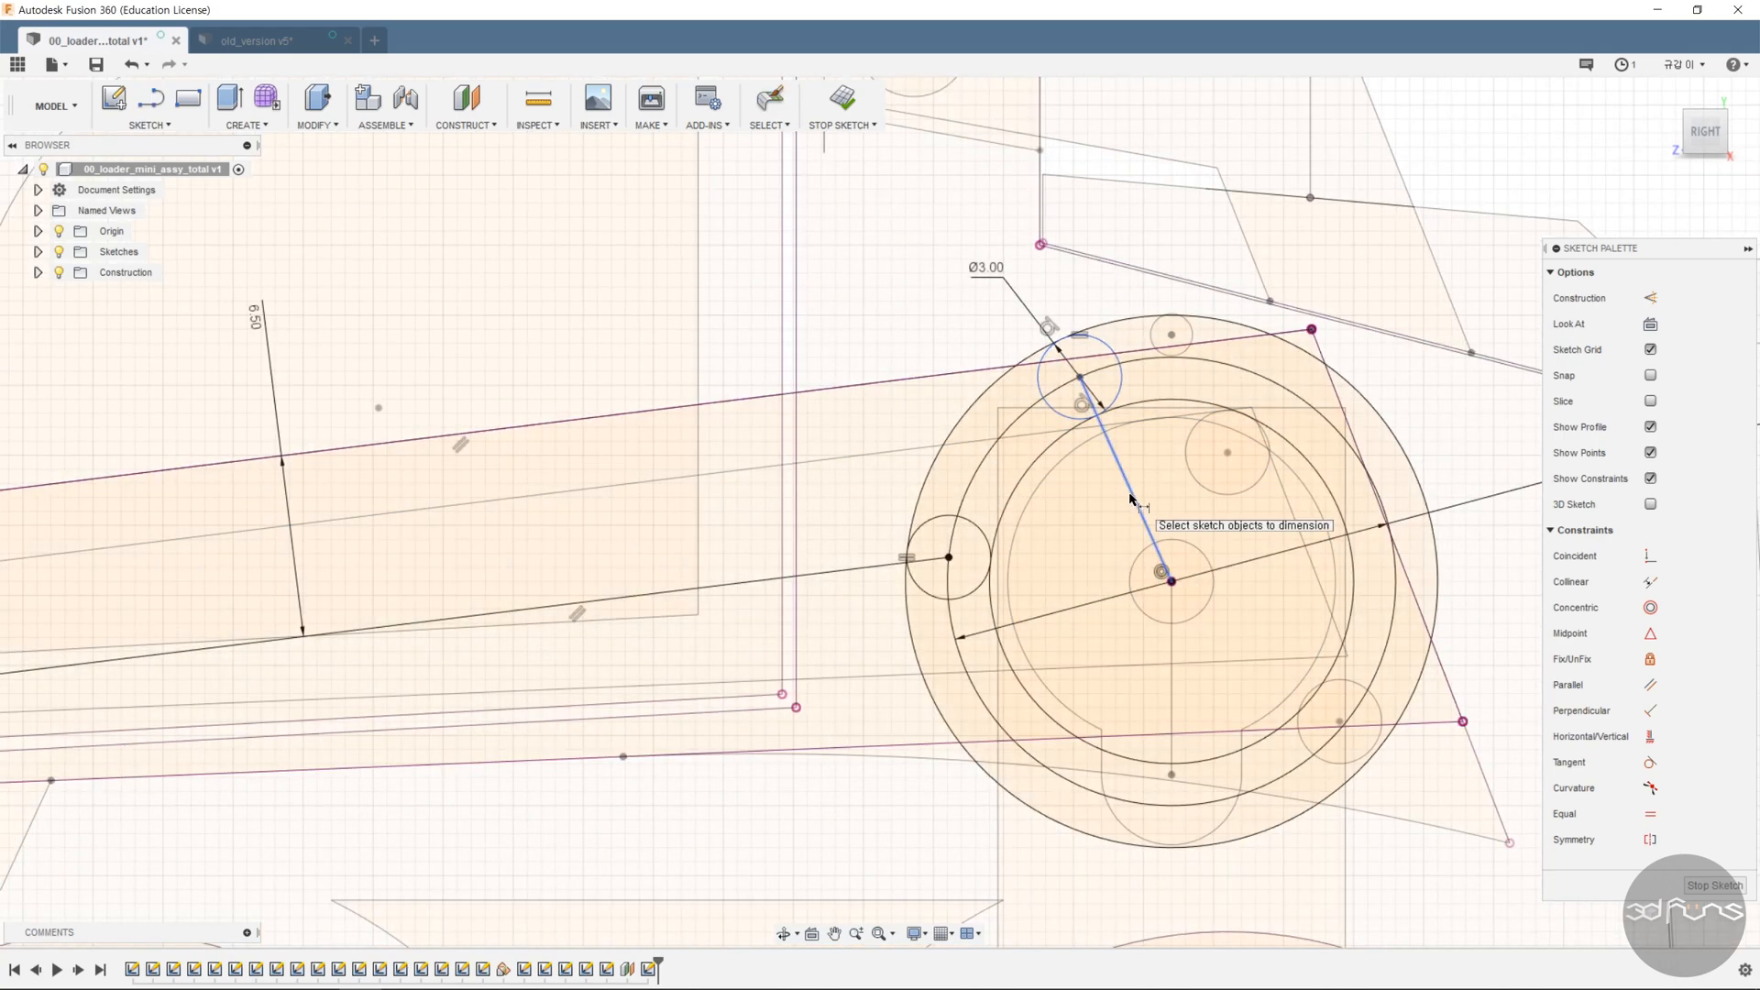
- Set the angle between the new line and the horizontal base line of the body to 70 degrees and finish the sketch
scroll(1137, 573, down, 5)
click(1045, 892)
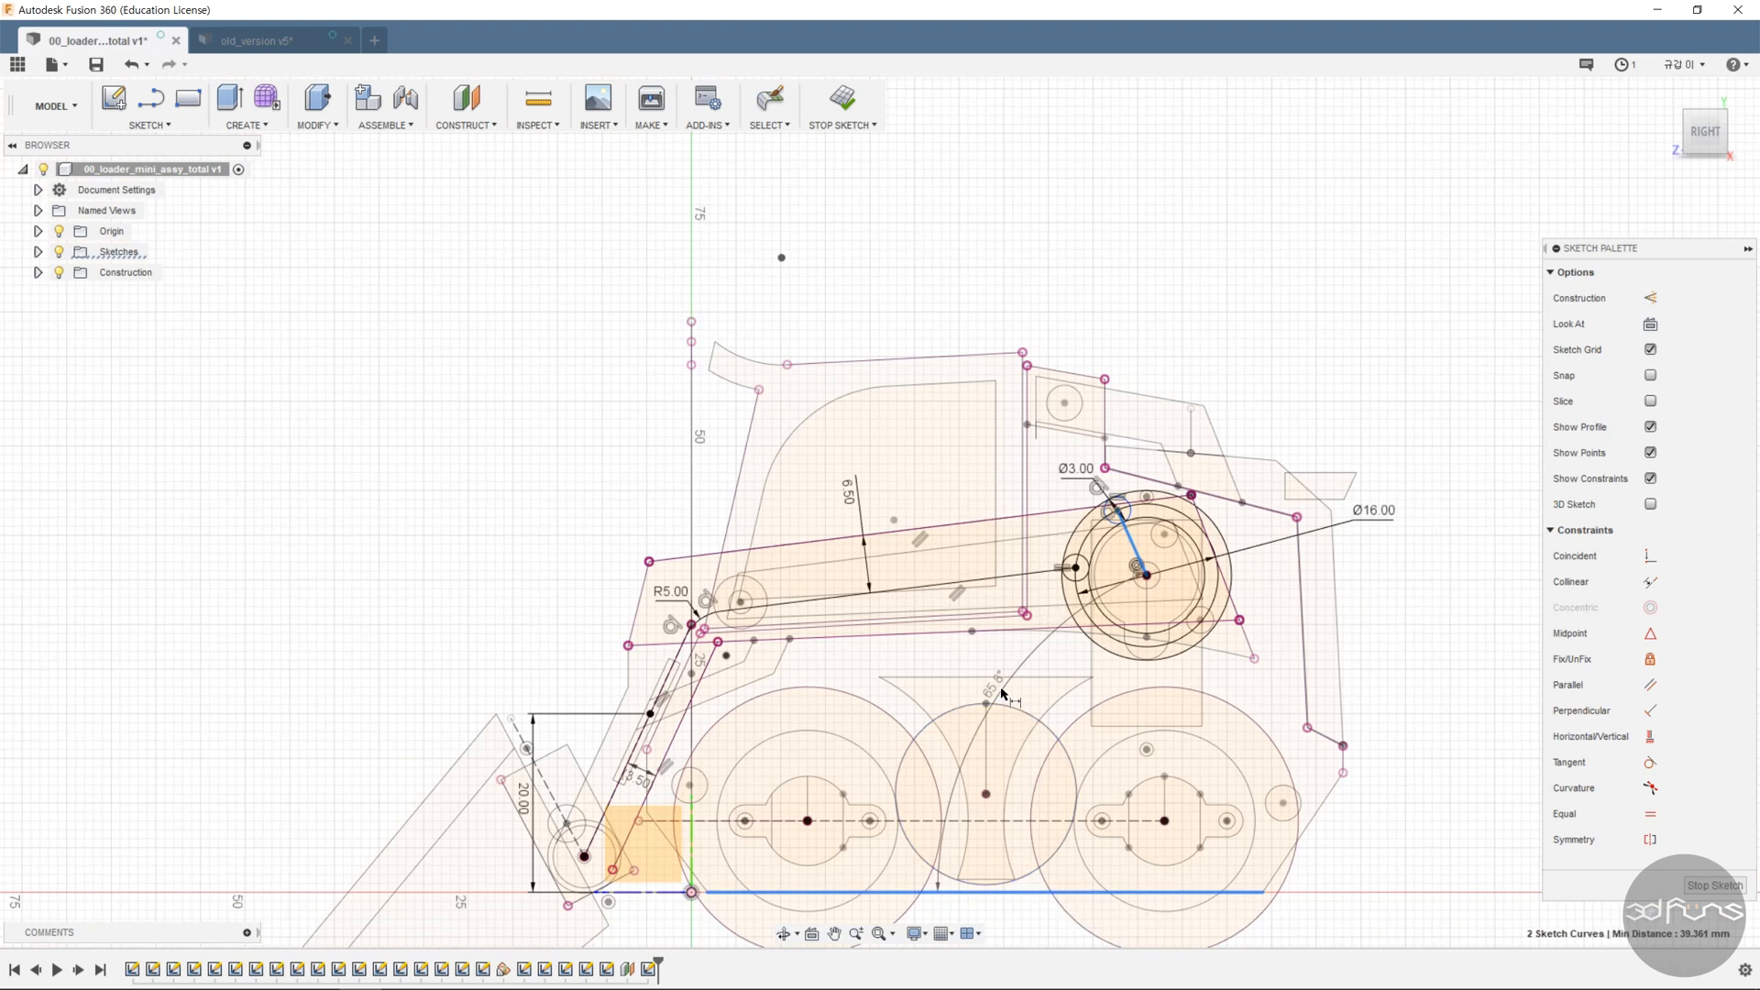
click(1004, 688)
text(70)
key(Return)
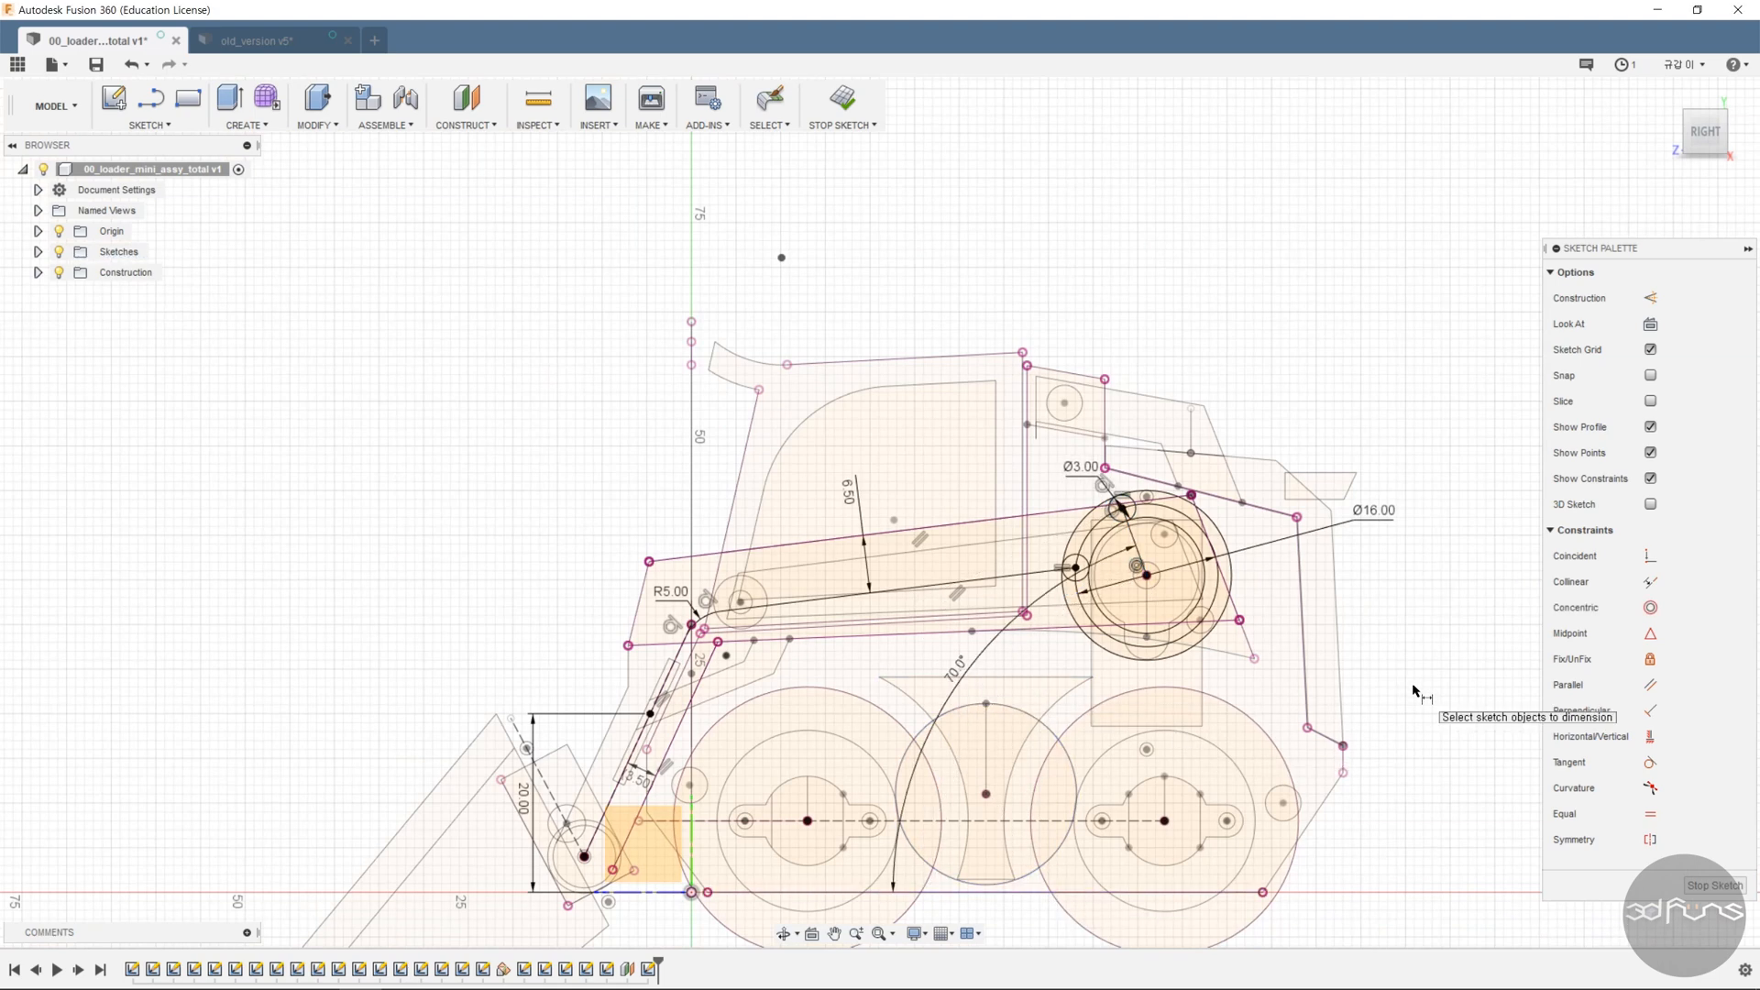
scroll(811, 568, up, 3)
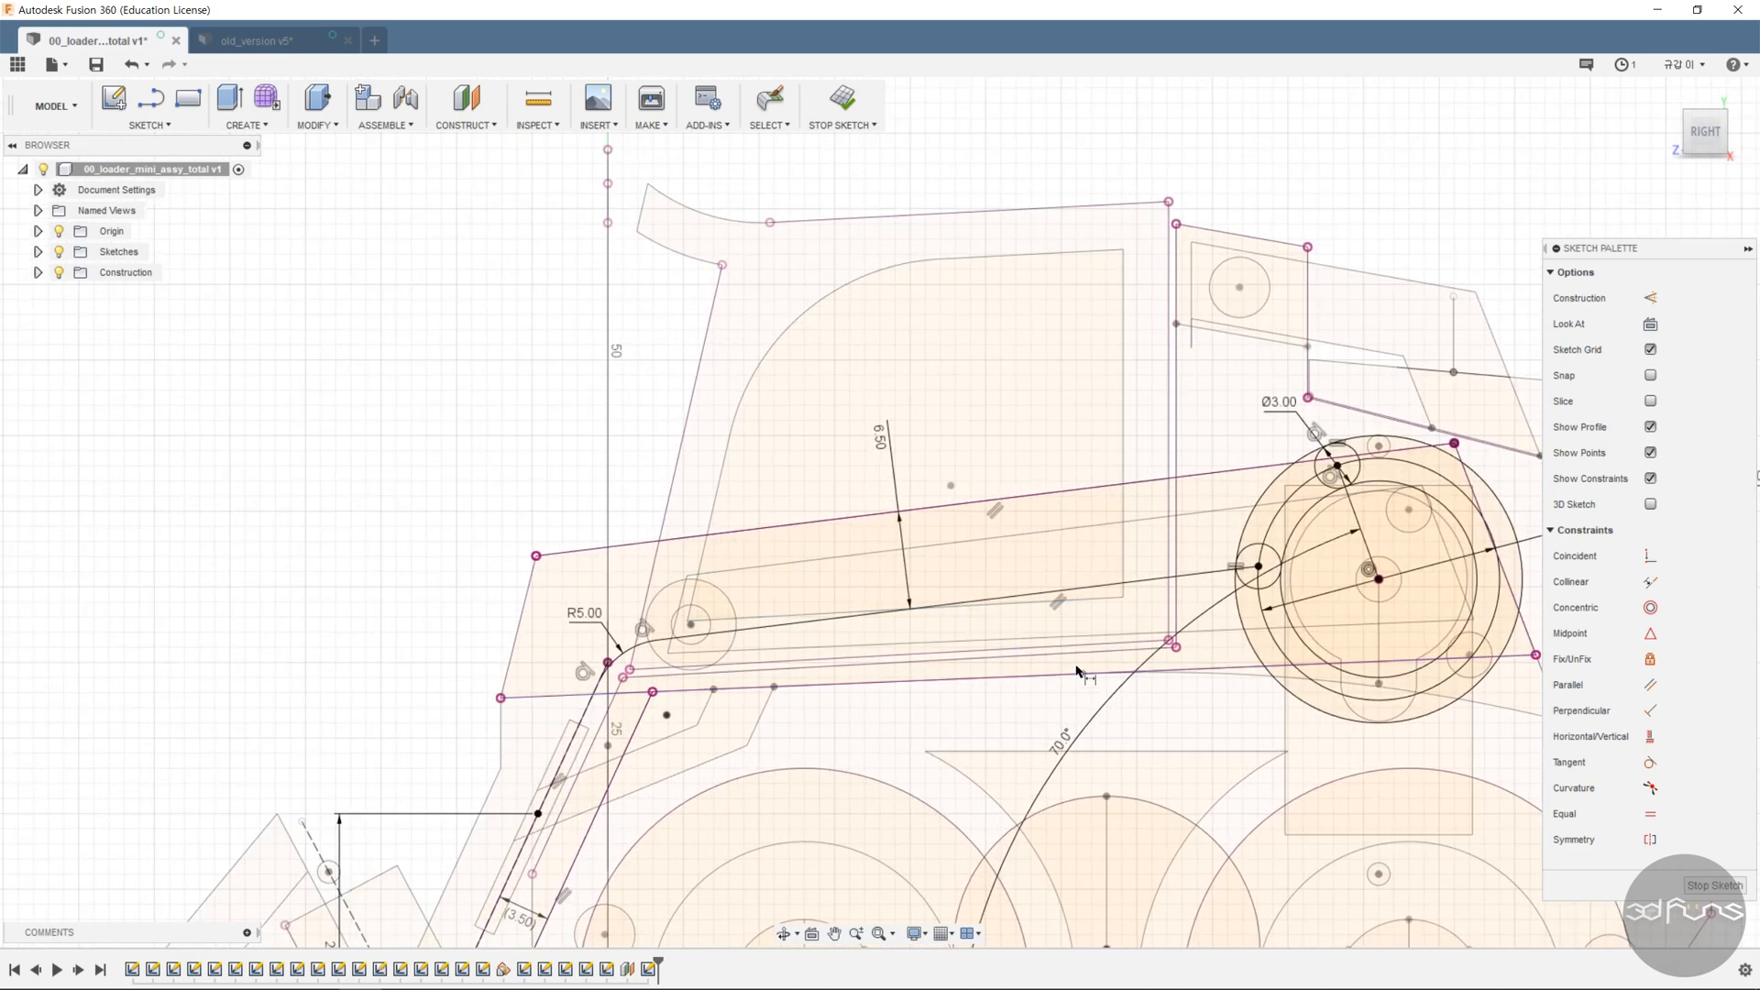
click(842, 99)
middle_drag(1334, 637, 1331, 607)
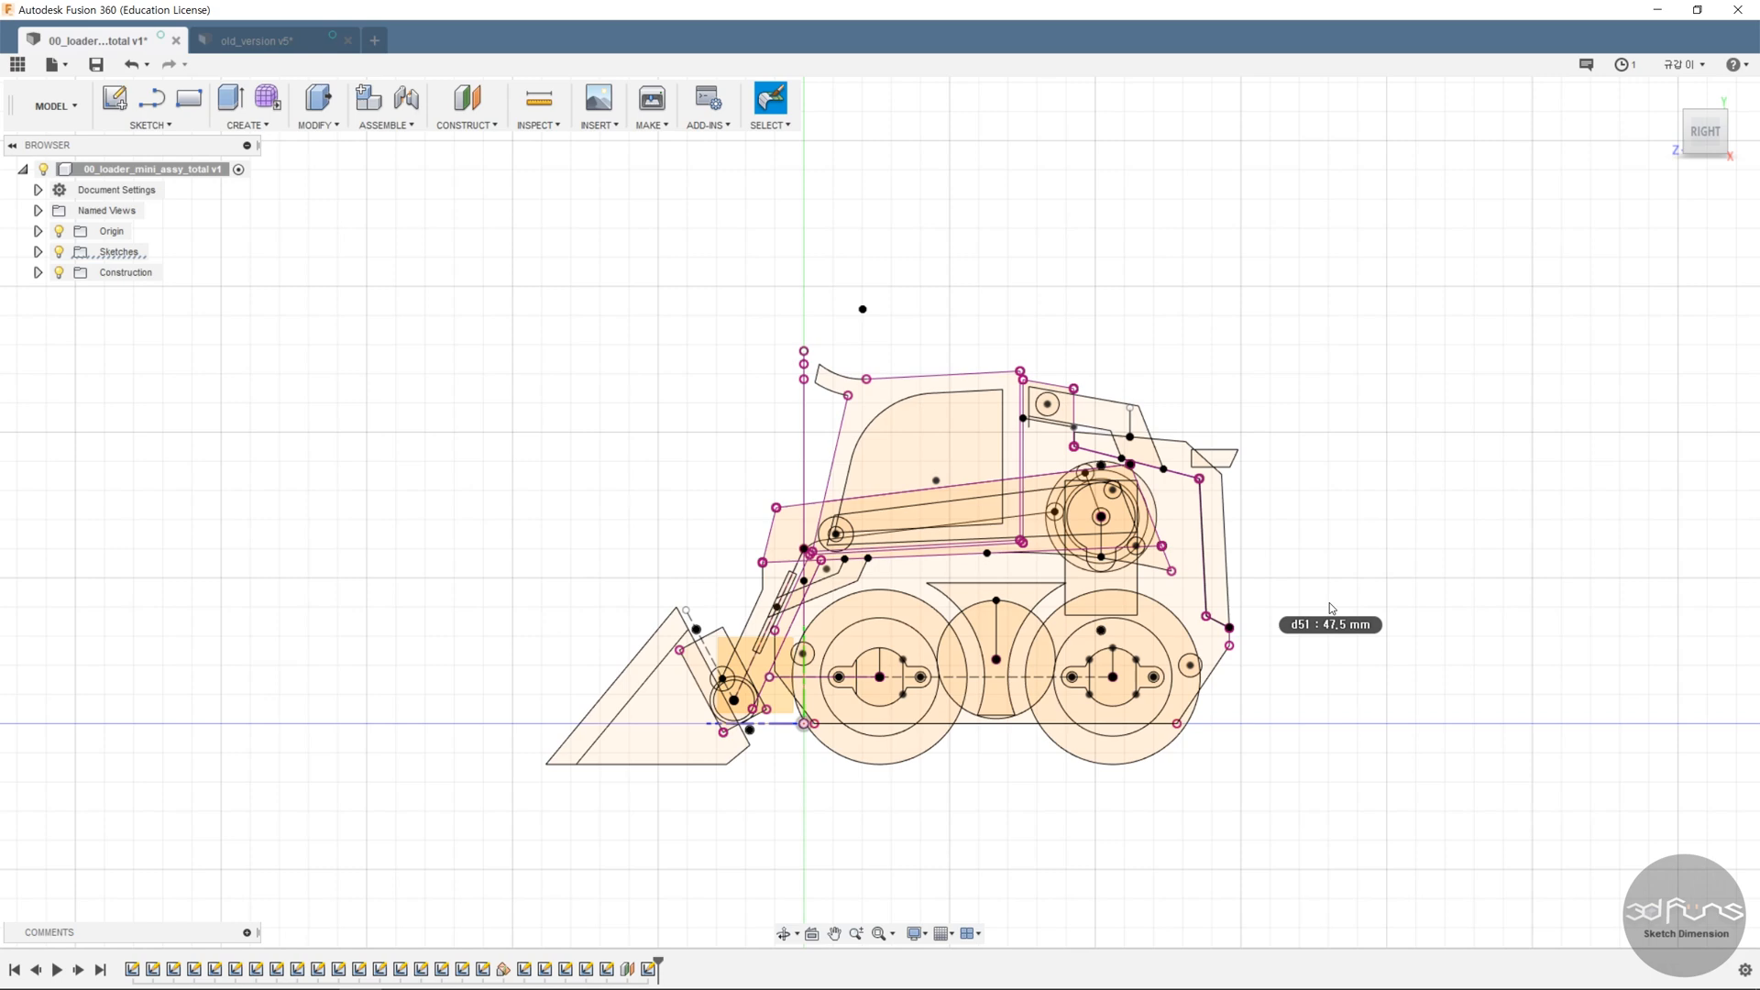
- List the construction planes and start a new sketch on the offset Plane3
click(165, 125)
click(192, 155)
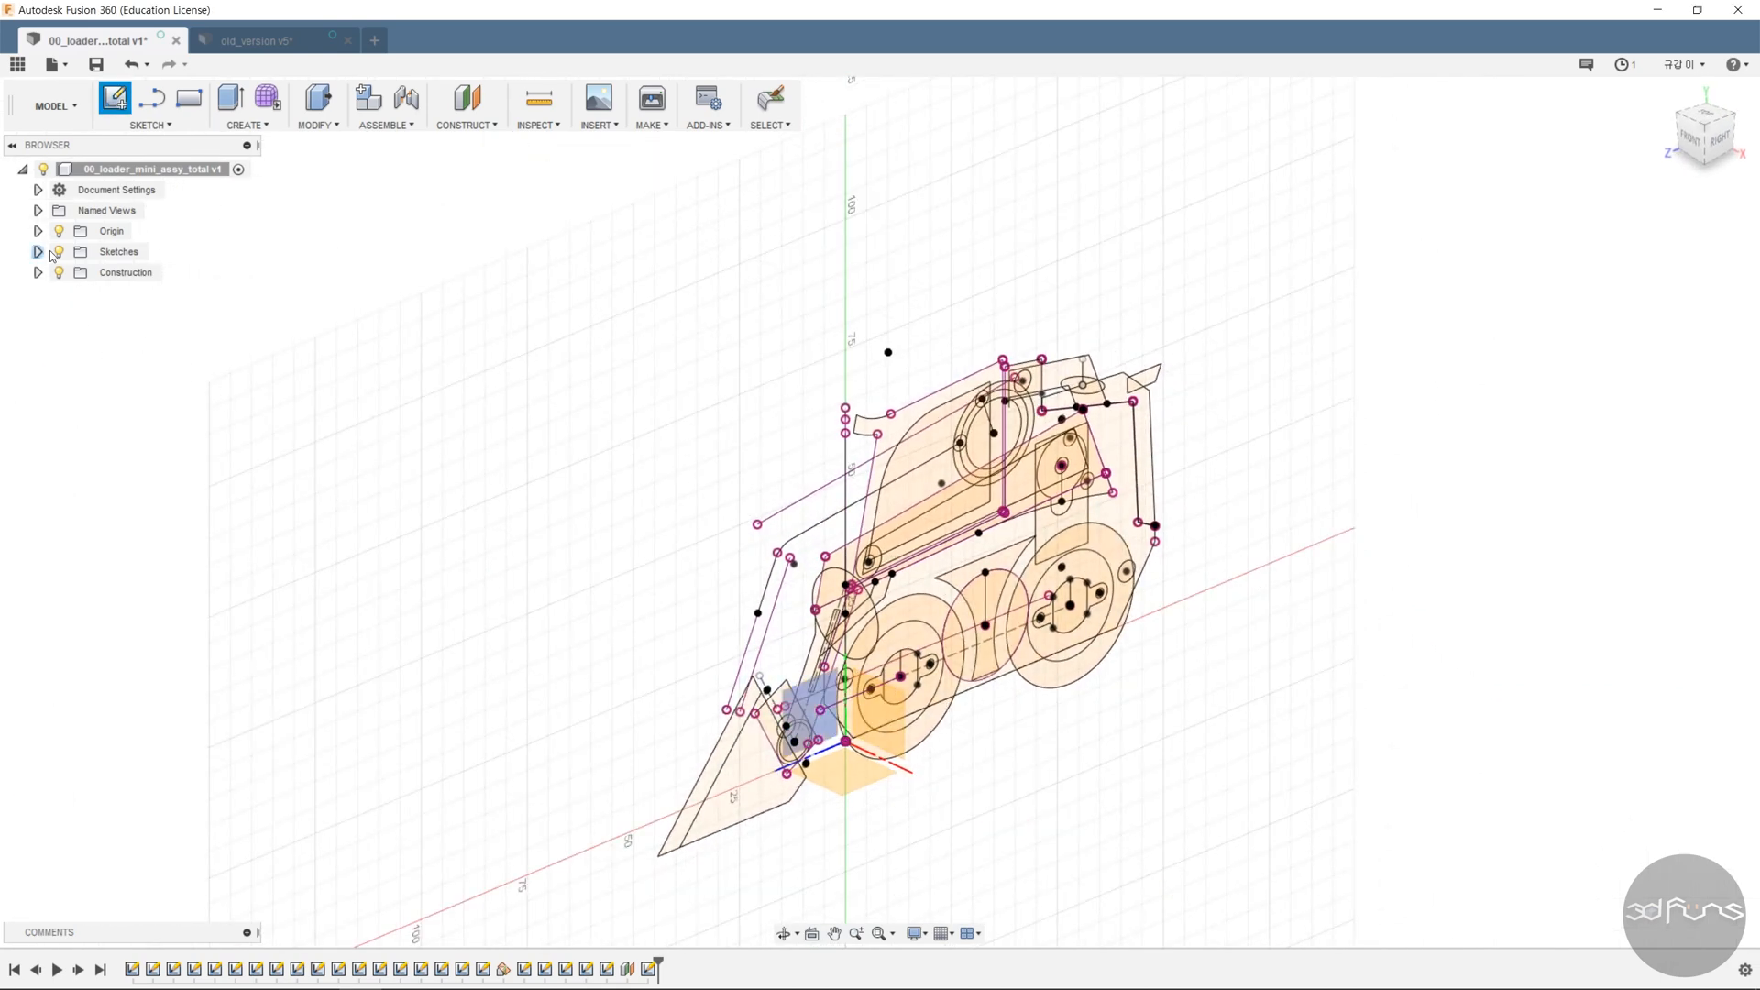
click(37, 273)
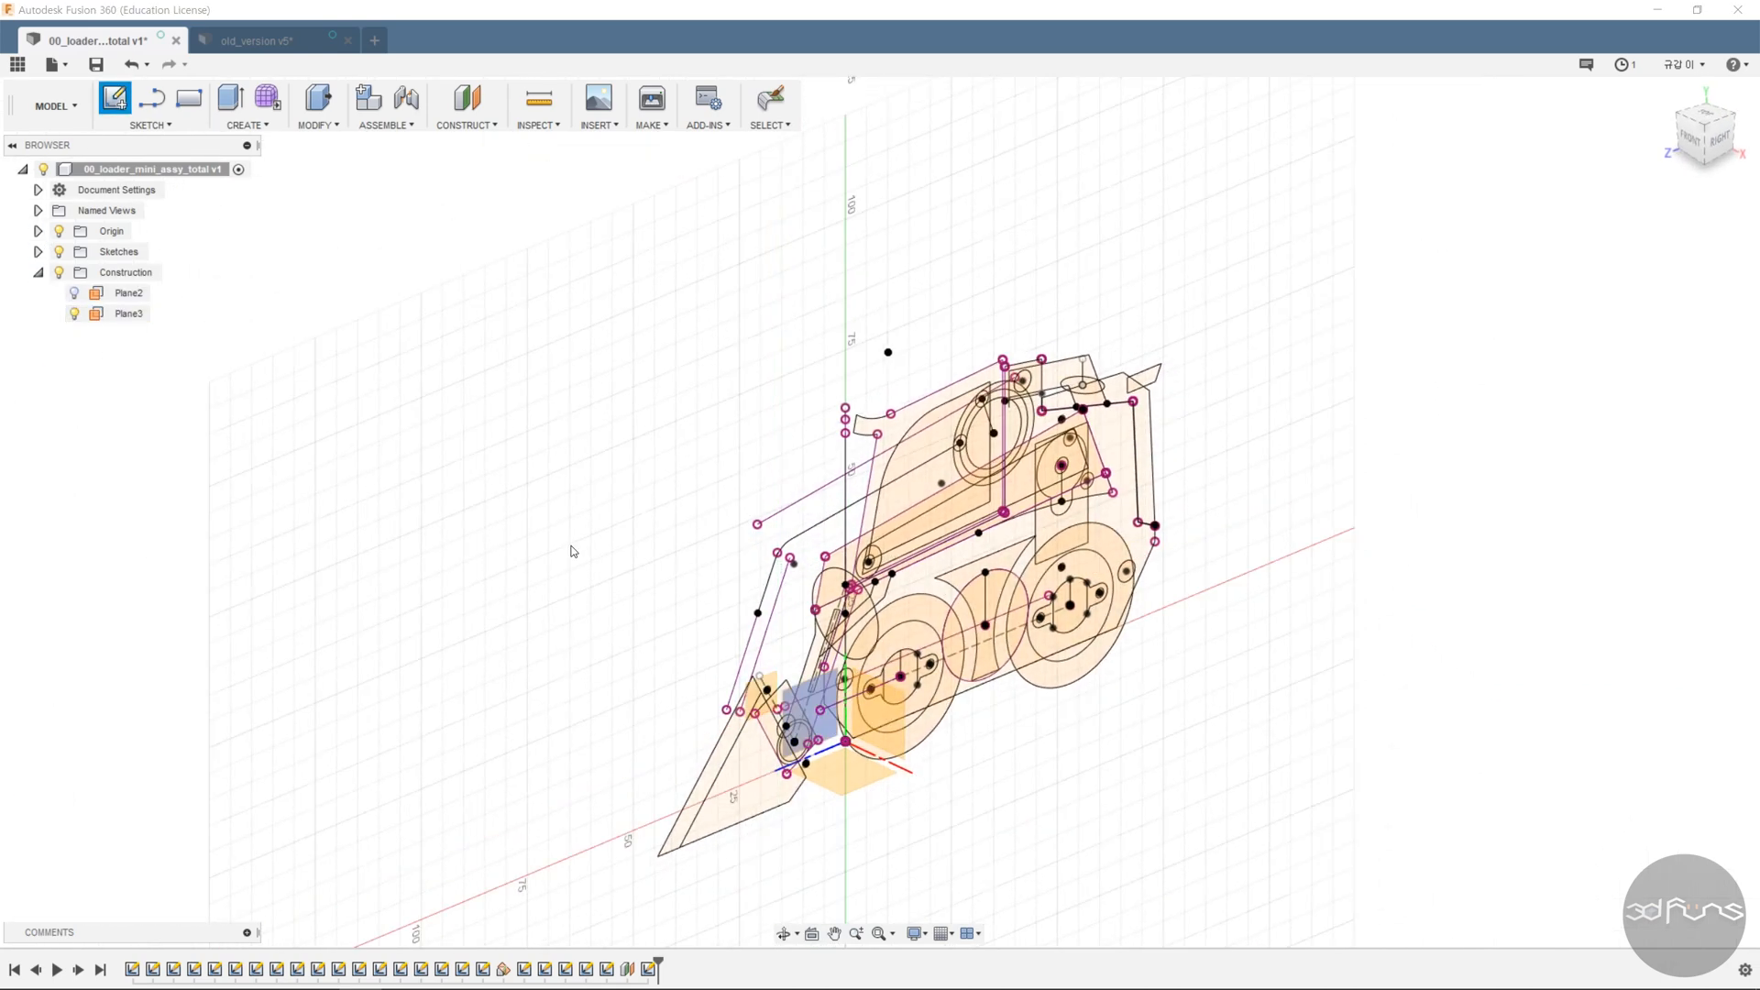
scroll(706, 733, up, 5)
click(859, 649)
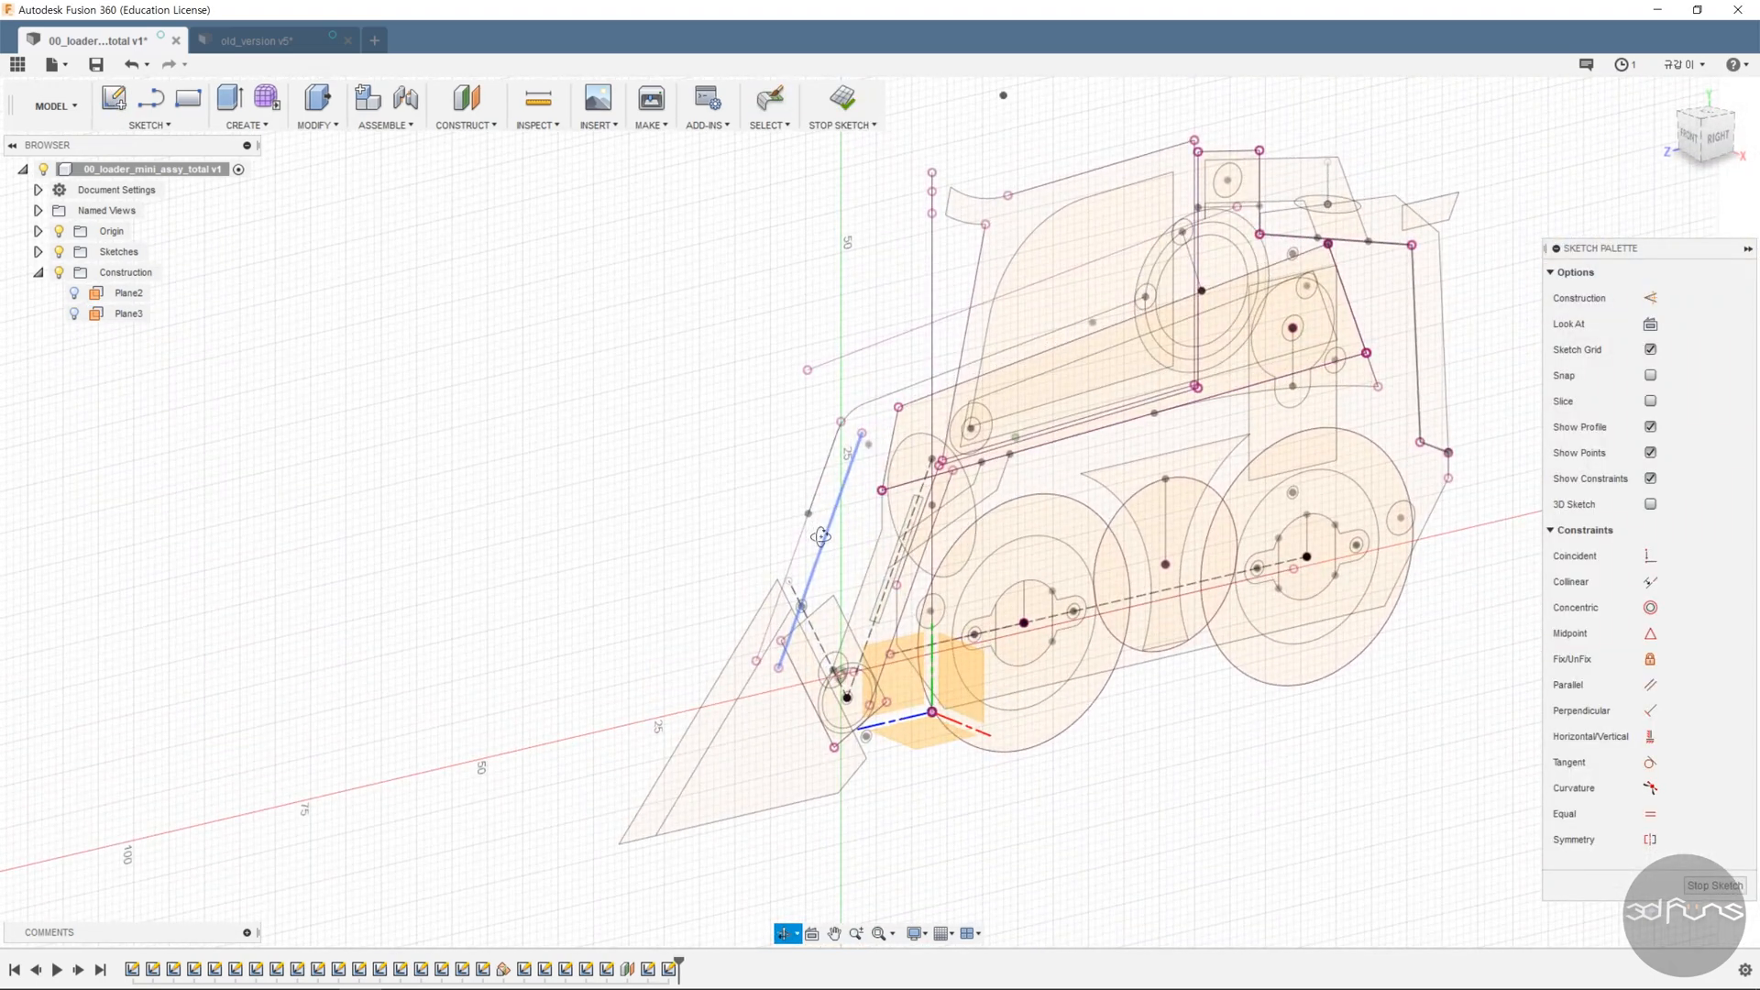
- Look squarely at the sketch plane and draw a circle centered on the slanted line's lower endpoint
scroll(825, 543, up, 4)
key(c)
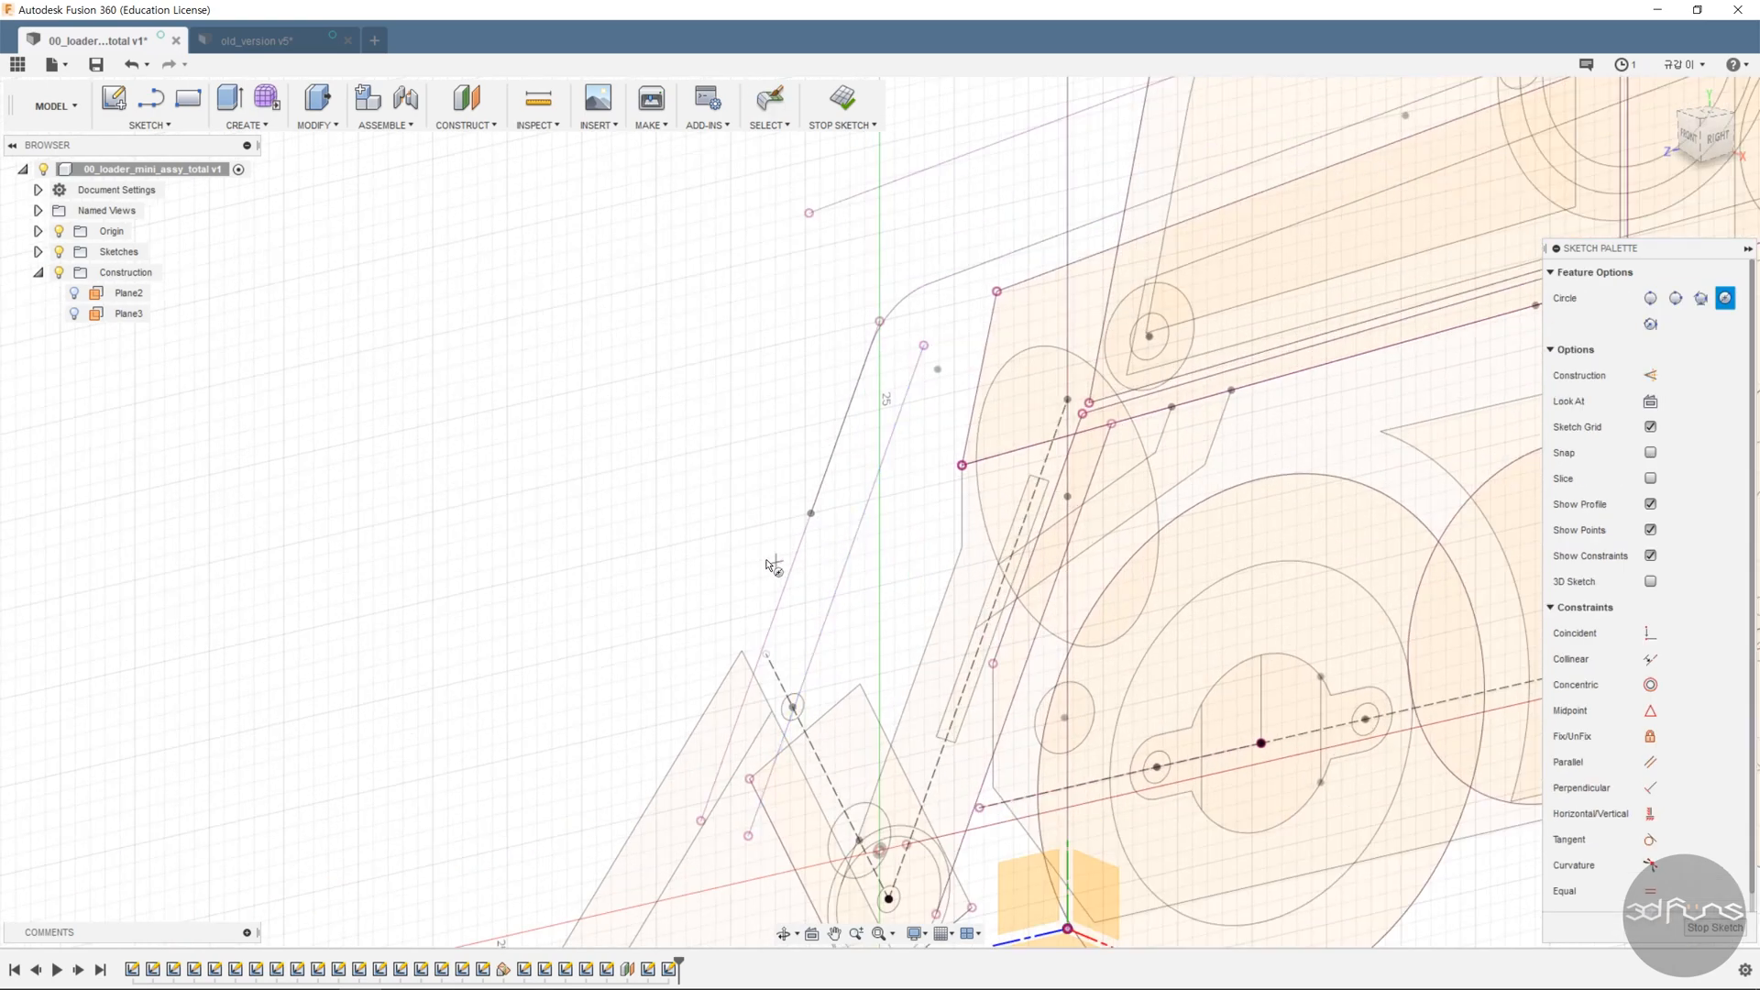
shift+middle_drag(820, 521, 872, 570)
click(1651, 402)
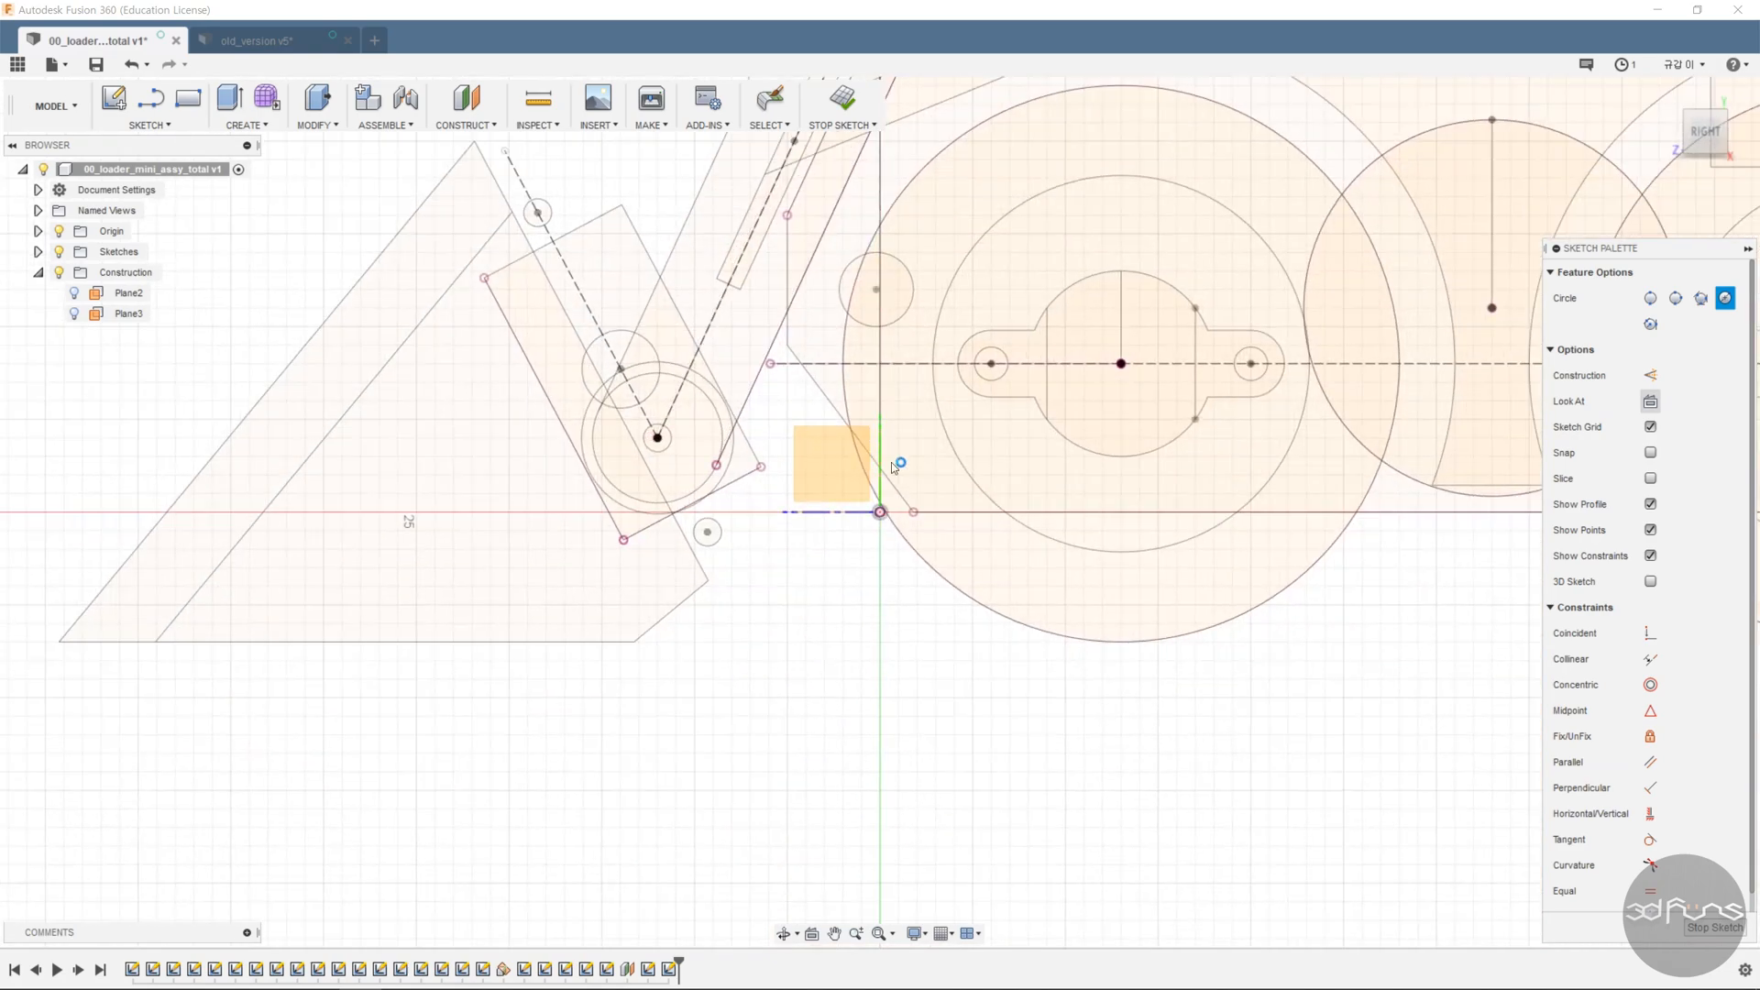
click(978, 515)
click(1023, 572)
scroll(1023, 572, down, 3)
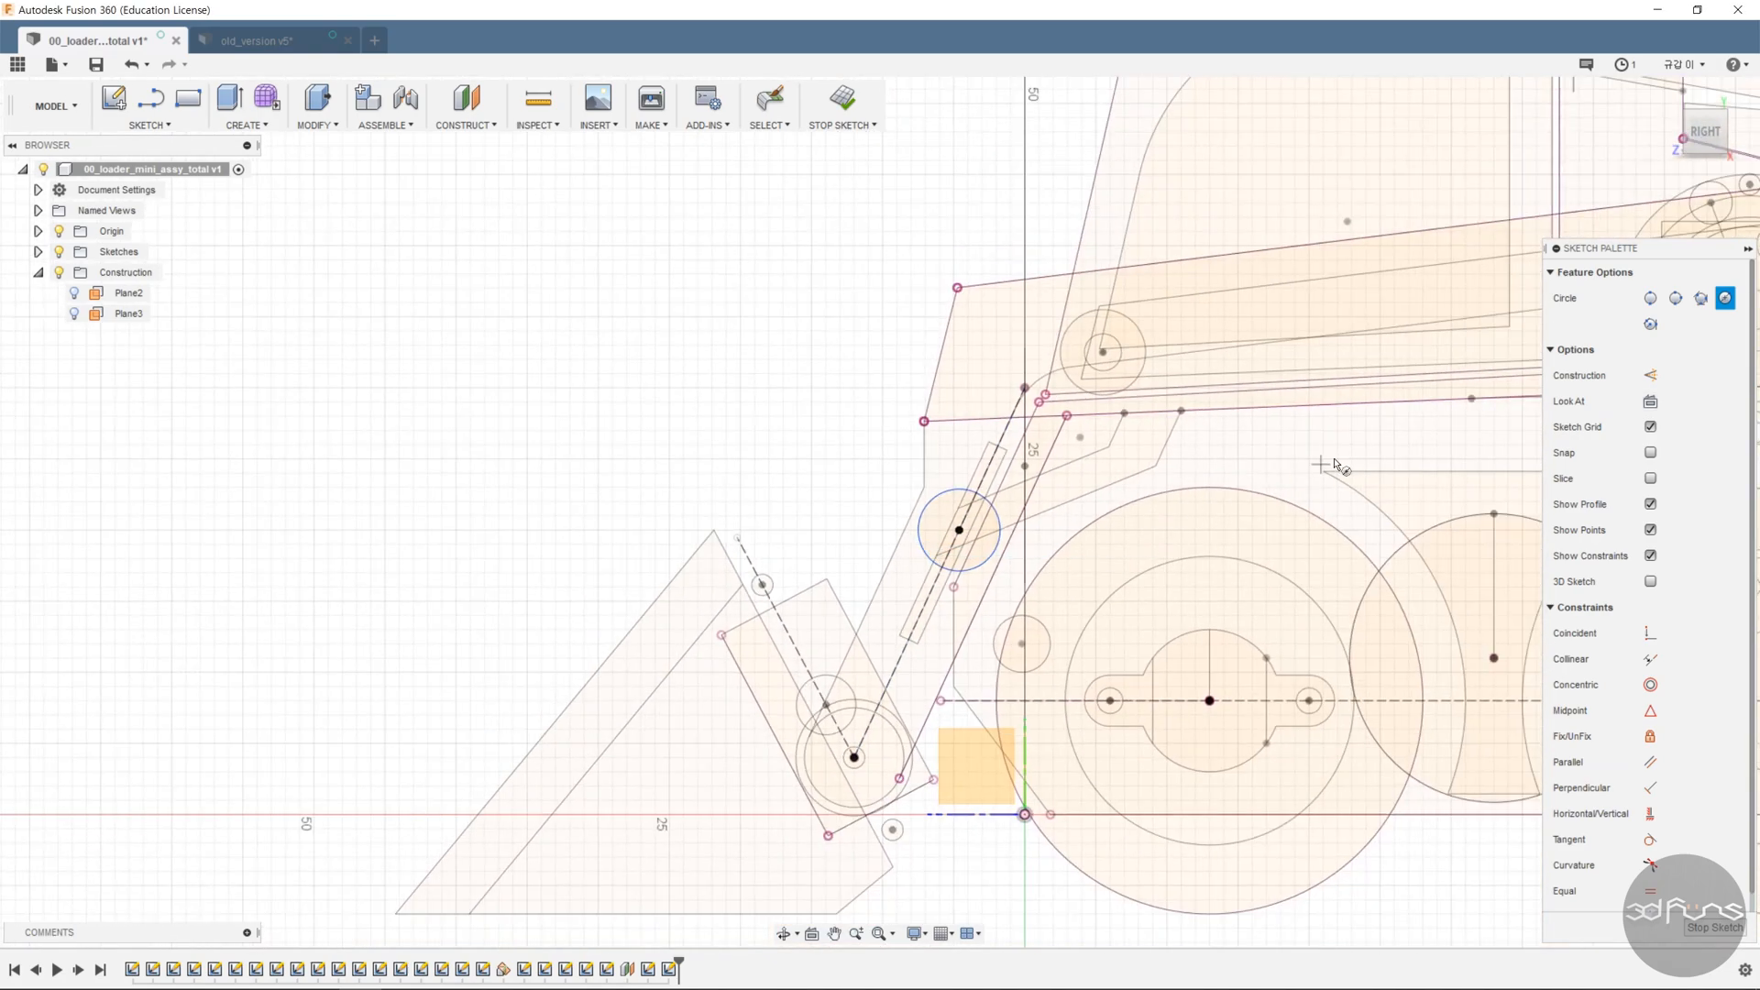
- Draw a circle around the small circle at the long line's rear end and set its diameter to 5 mm
middle_drag(1024, 572, 476, 682)
click(1212, 430)
click(1106, 375)
key(Escape)
click(1106, 375)
click(1050, 308)
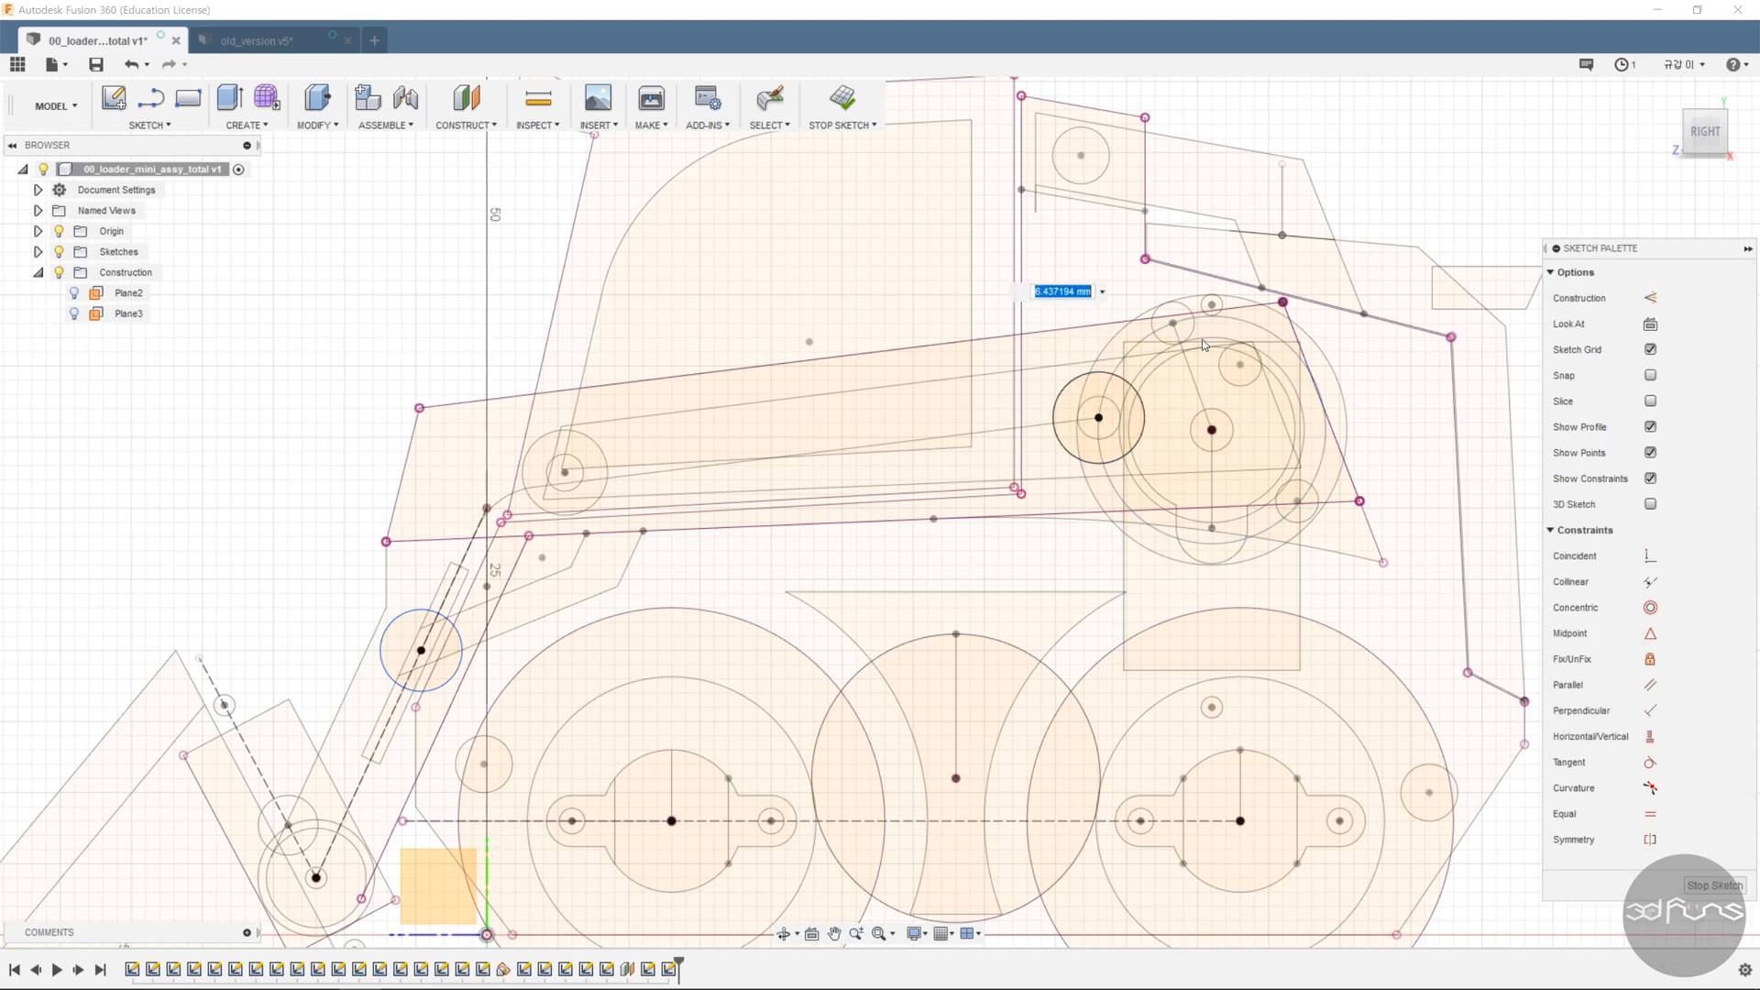
text(5)
key(Return)
- Constrain the circle at the slanted line's lower end to equal the 5 mm circle at the arm's rear end
click(1650, 814)
click(1077, 447)
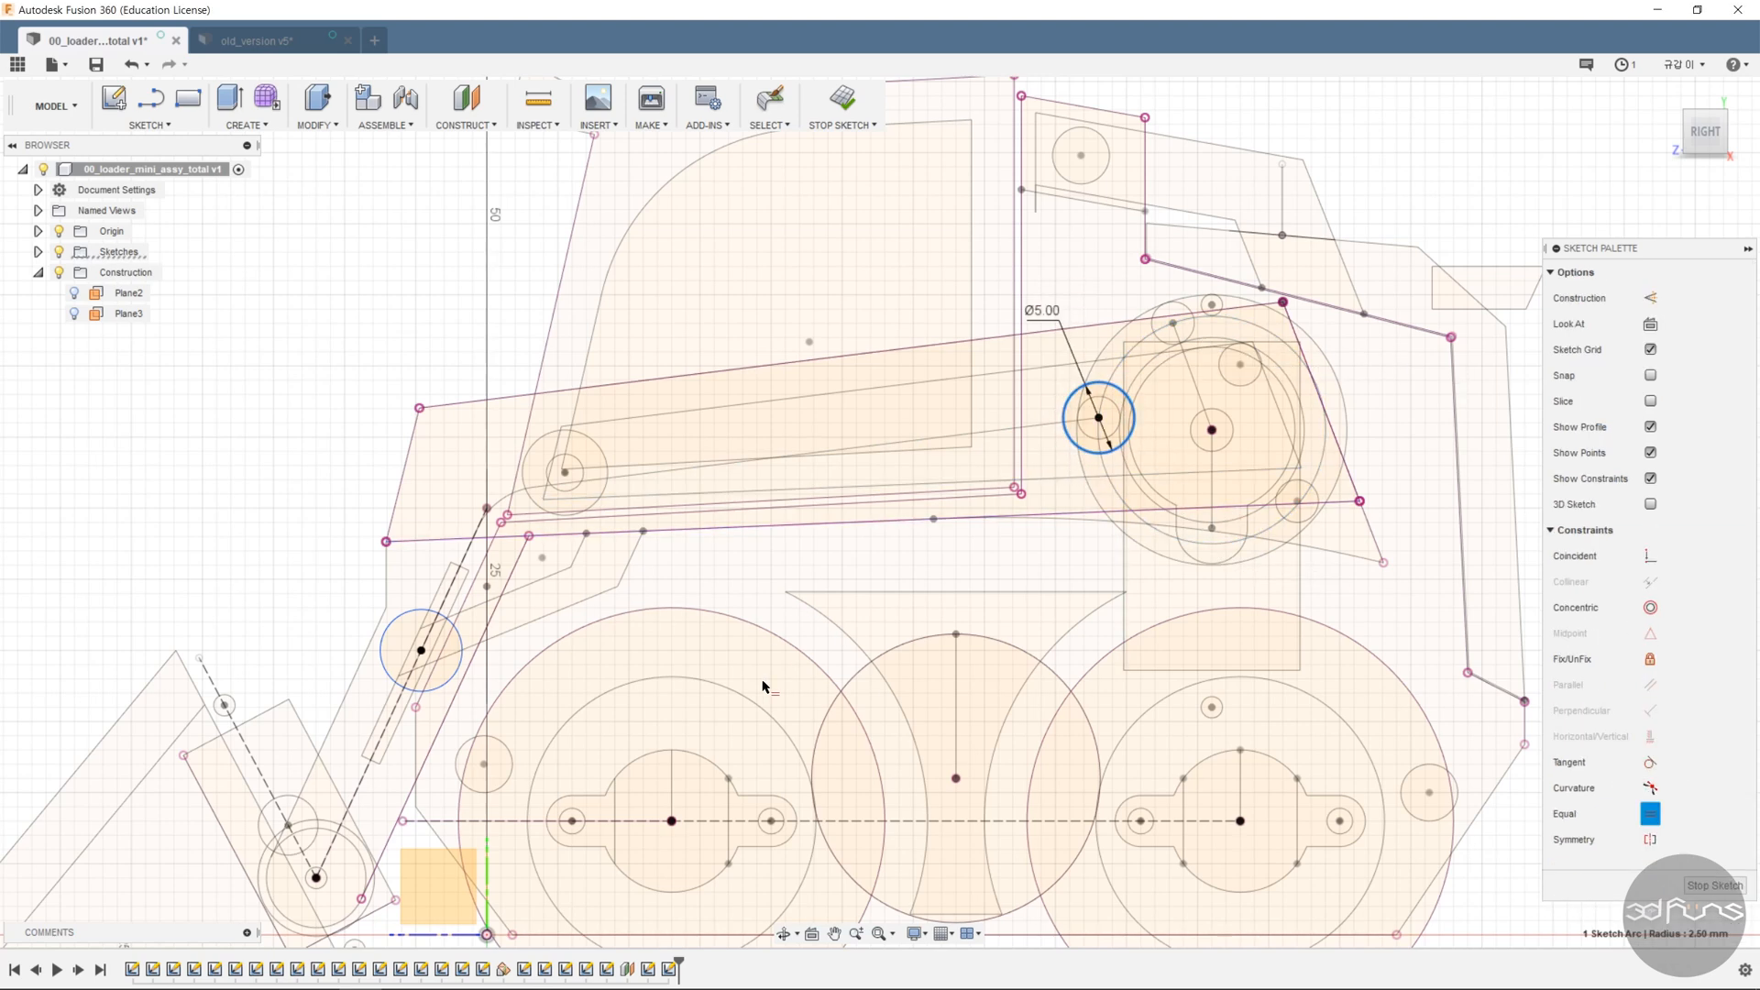
click(451, 679)
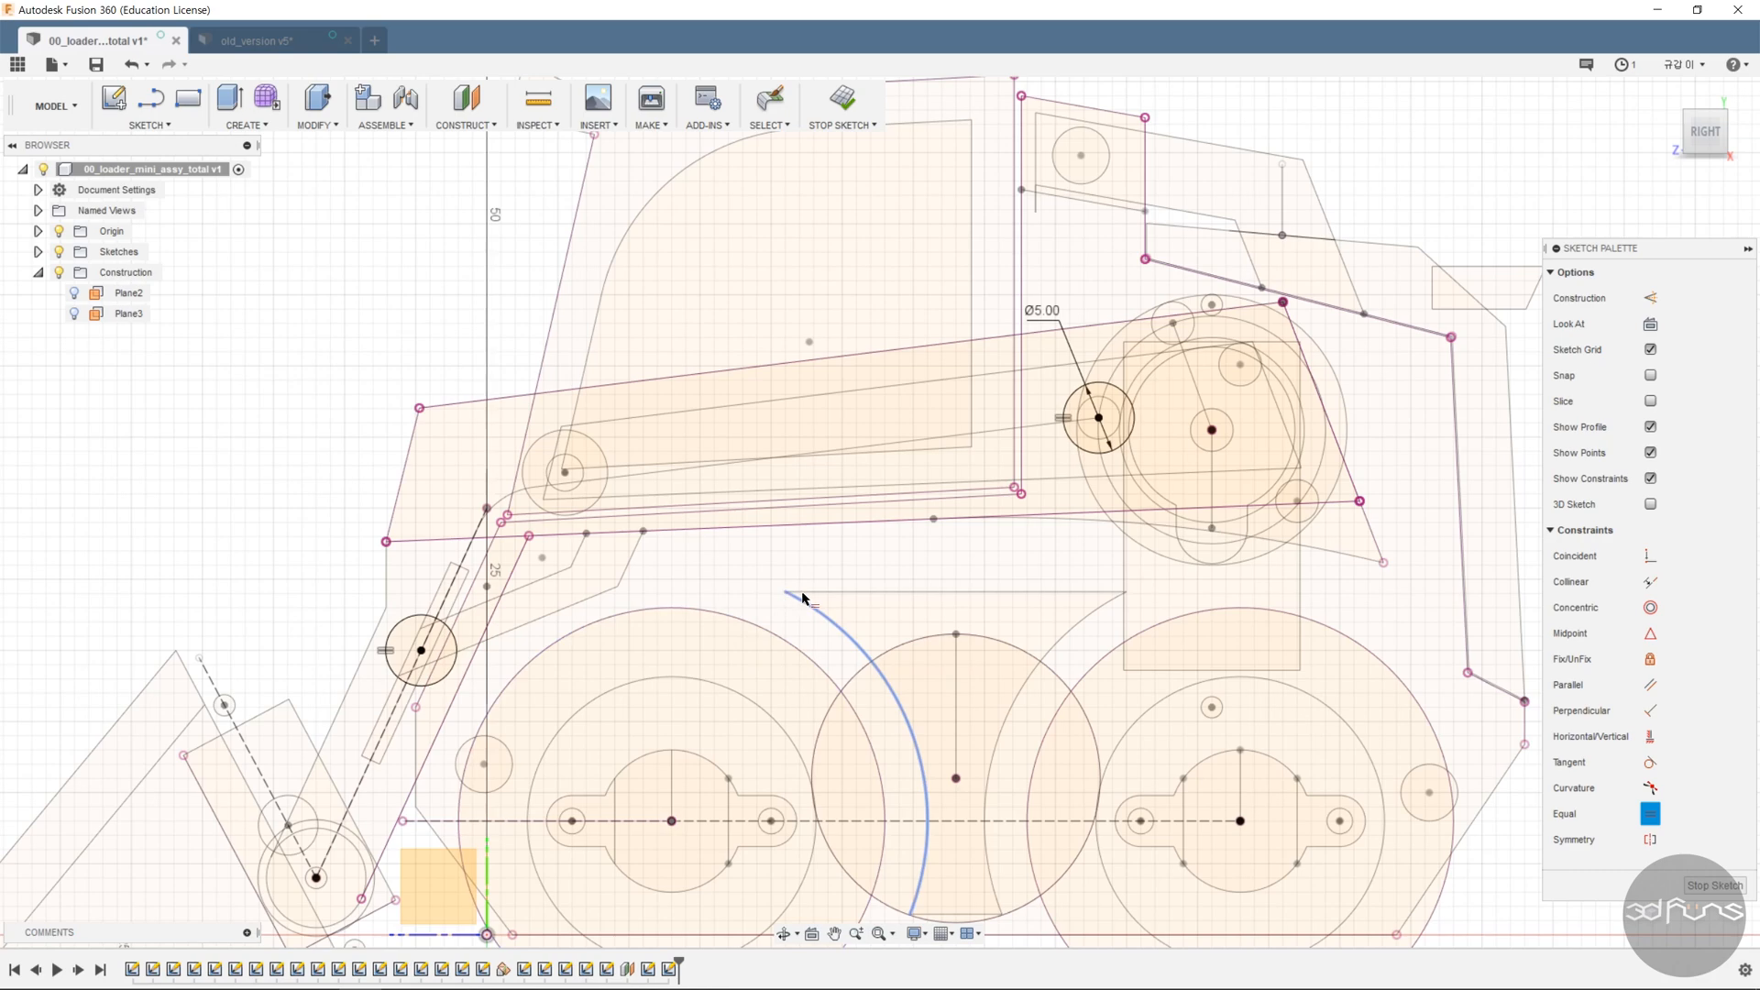
- Project the arm path's slanted line, bend arc and long line into the sketch
click(150, 125)
mouse_move(151, 568)
click(278, 571)
shift+middle_drag(472, 552, 567, 564)
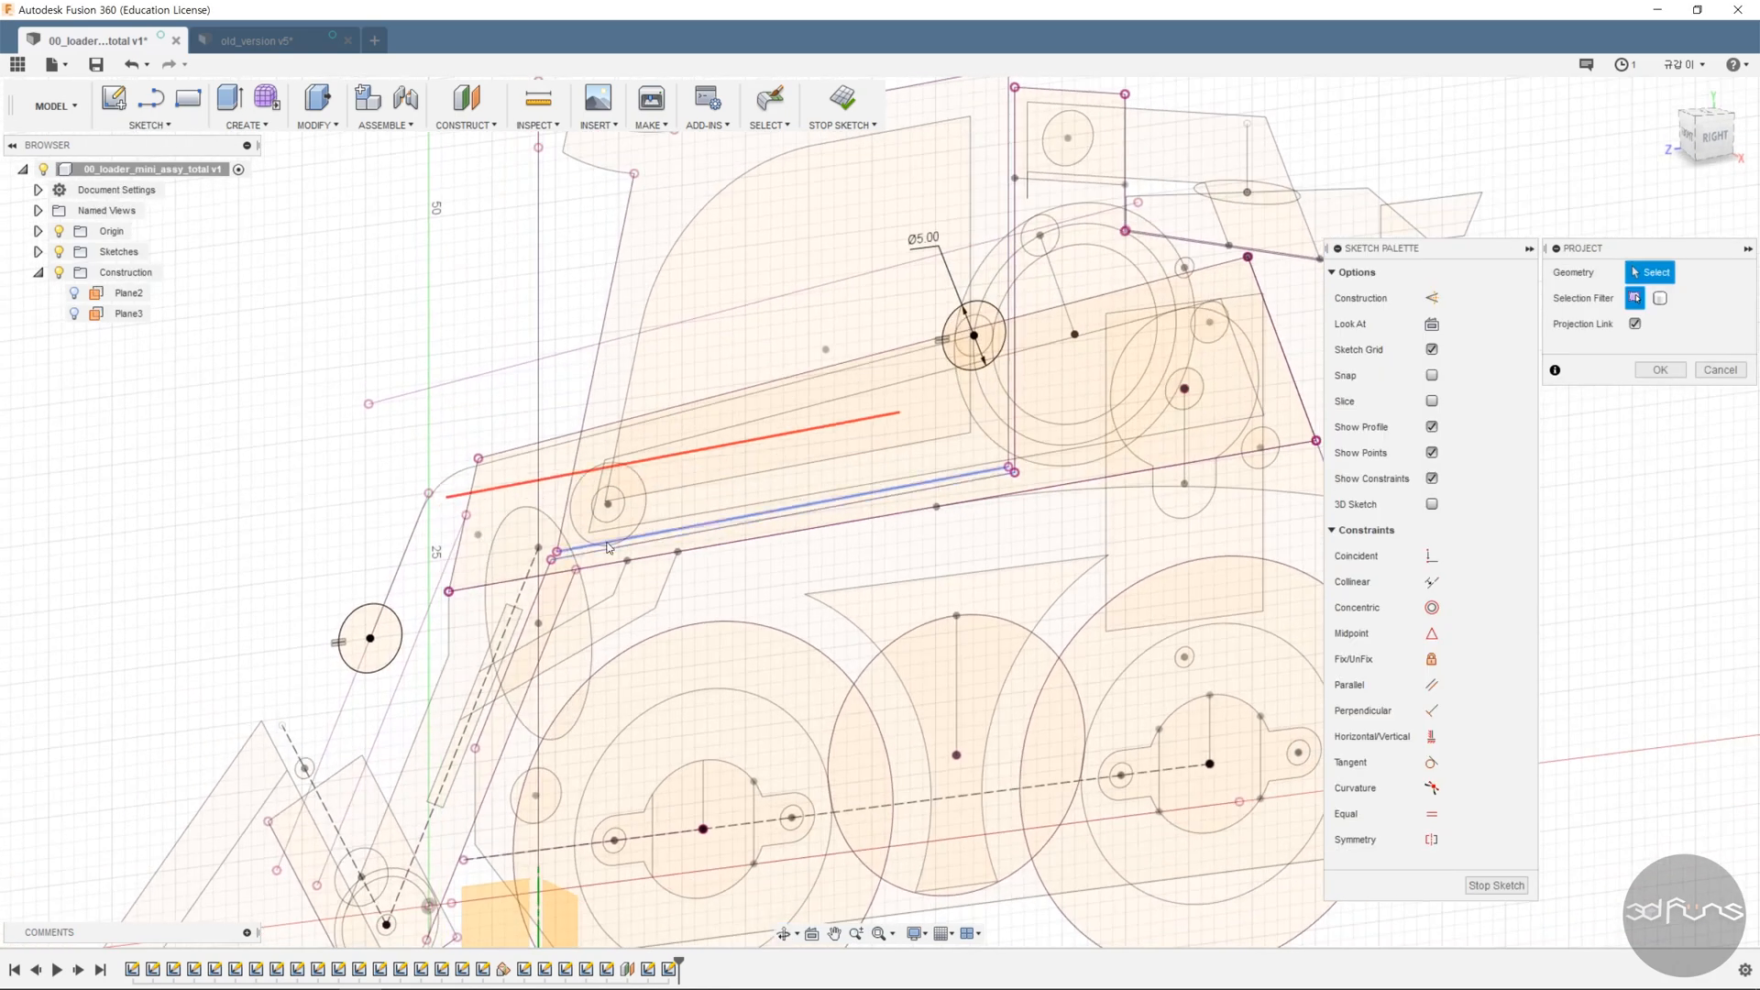
click(413, 529)
click(447, 479)
click(500, 465)
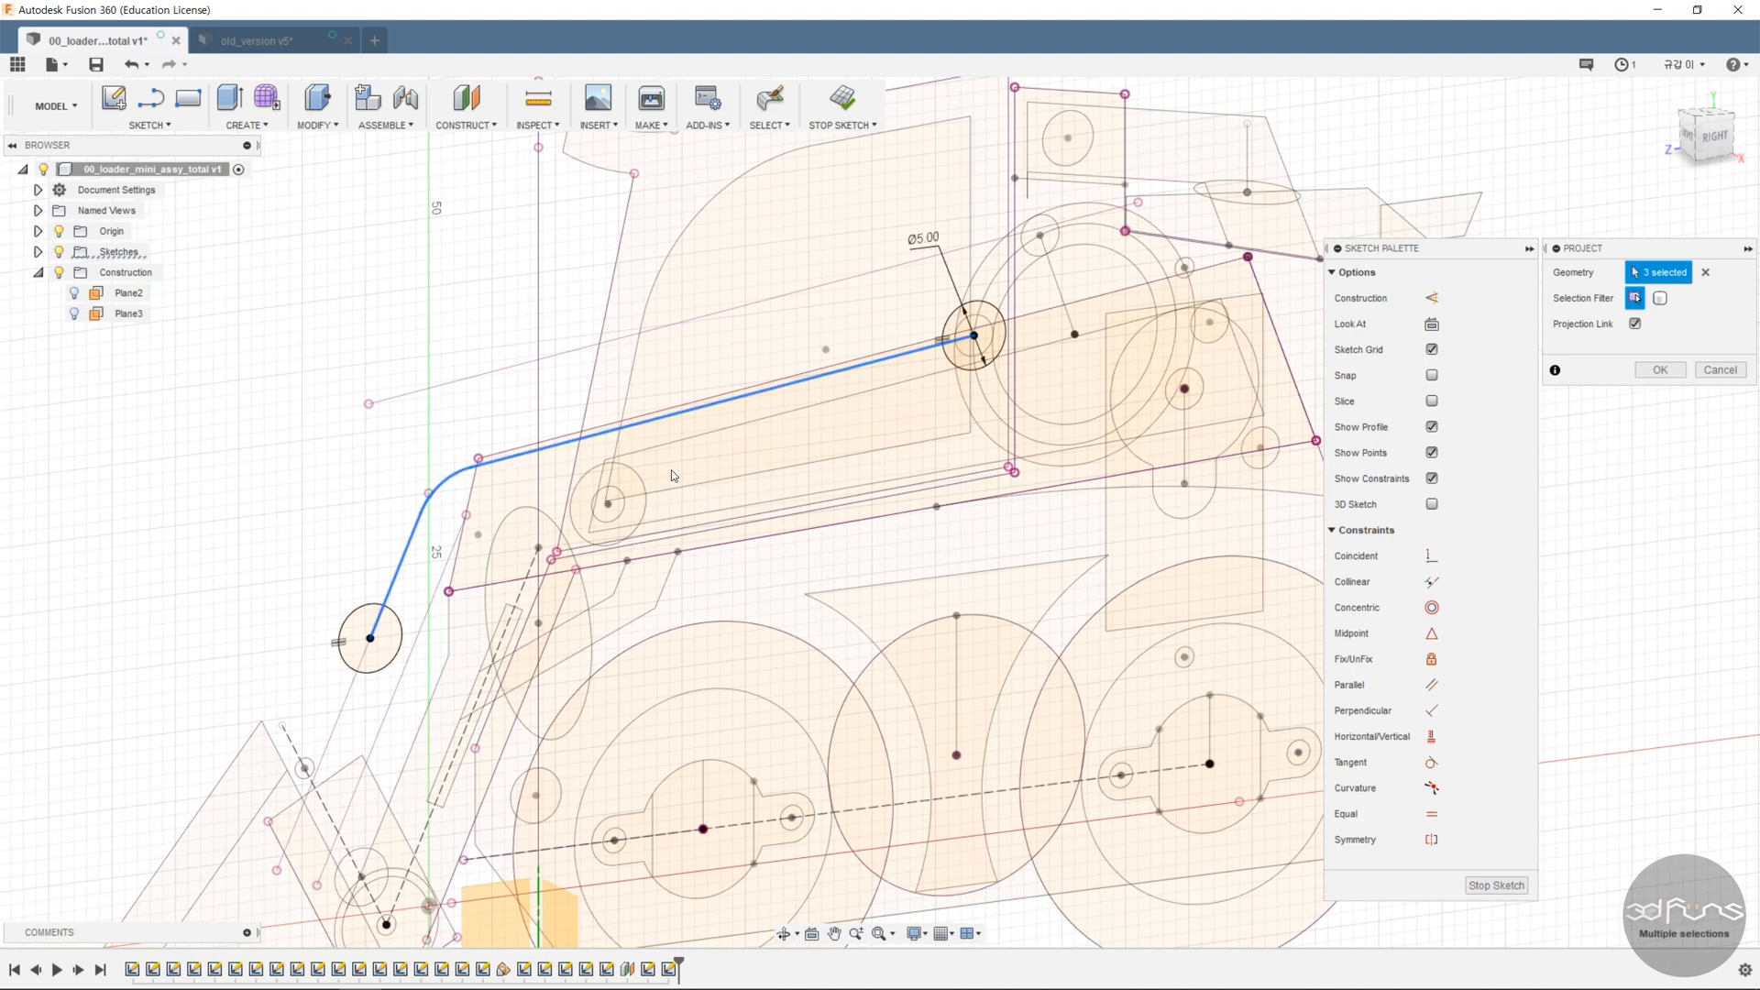
click(1651, 370)
- Offset the projected arm path 1.5 mm to its inner, lower side
click(151, 125)
click(158, 485)
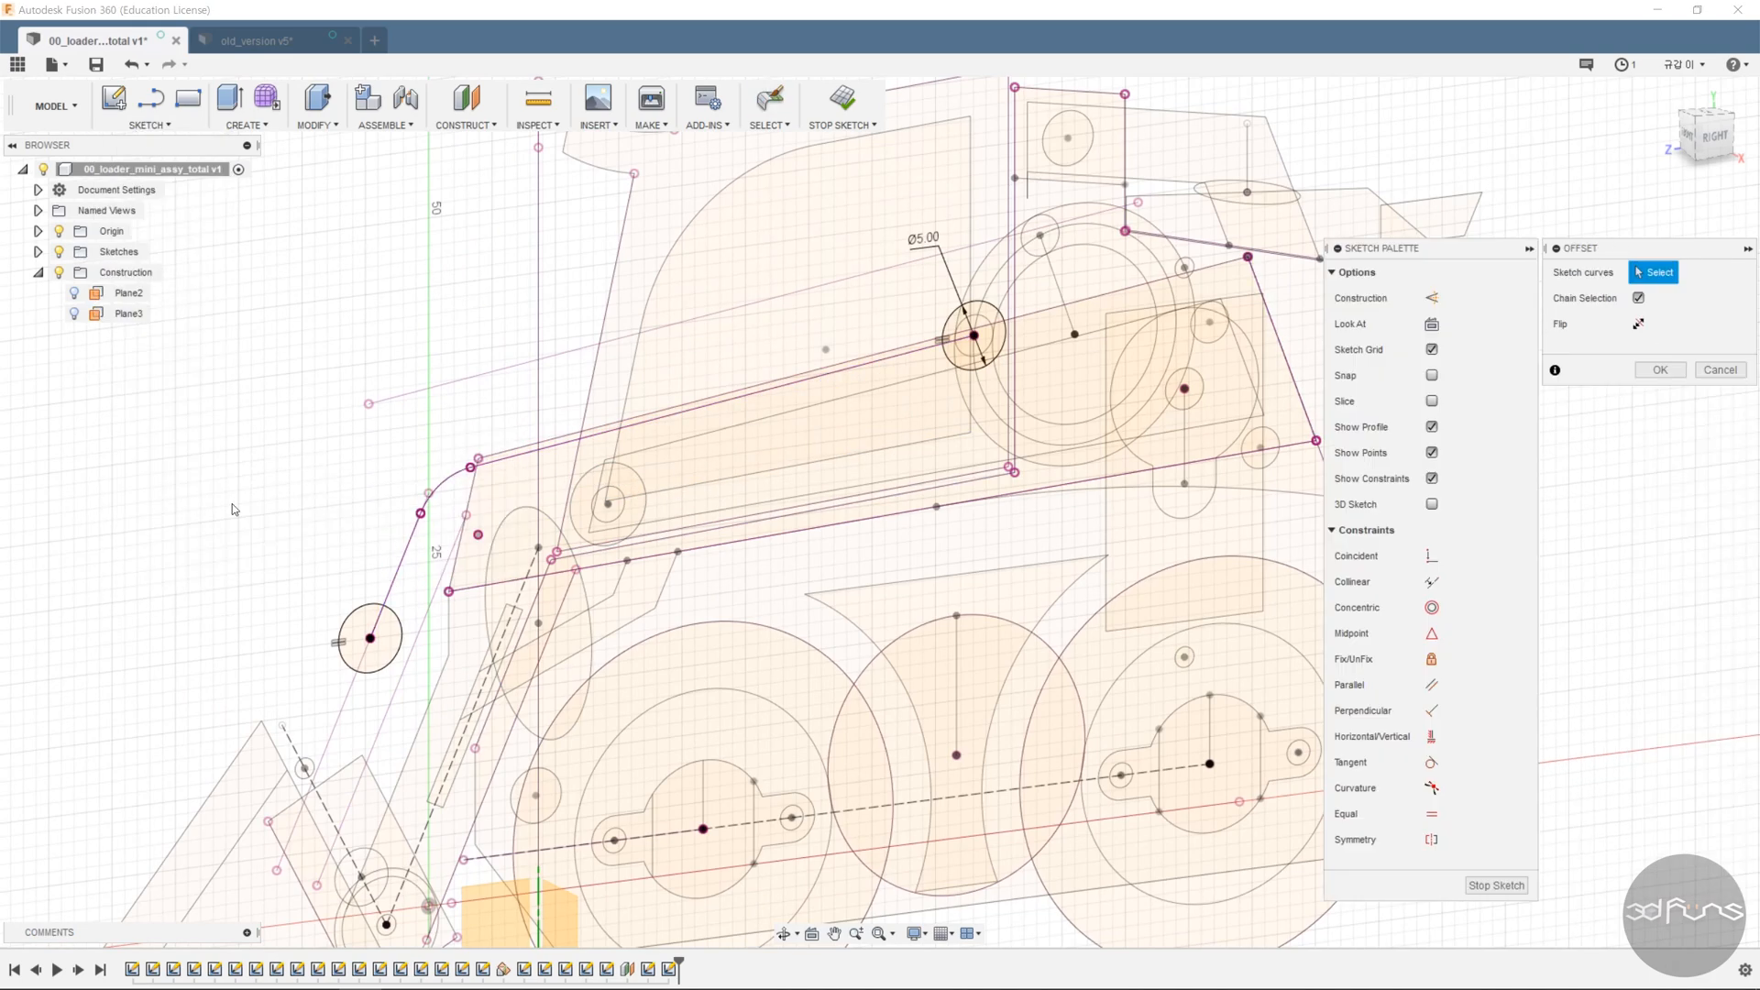
click(409, 549)
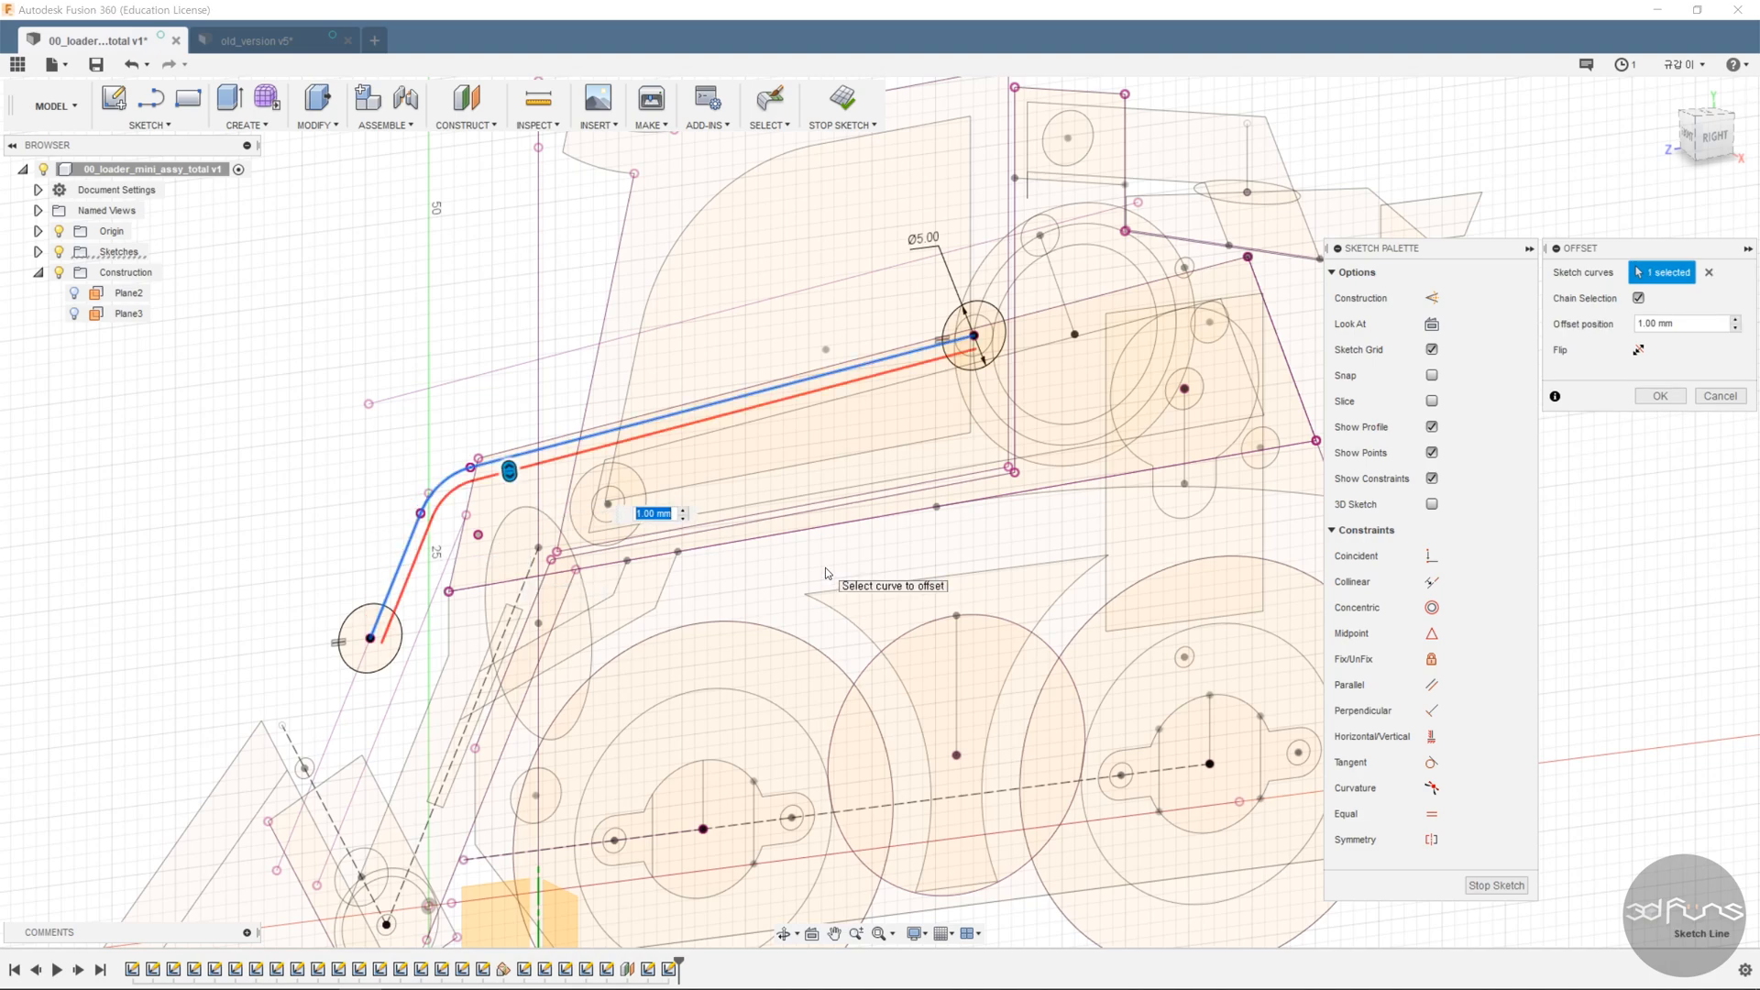
key(Return)
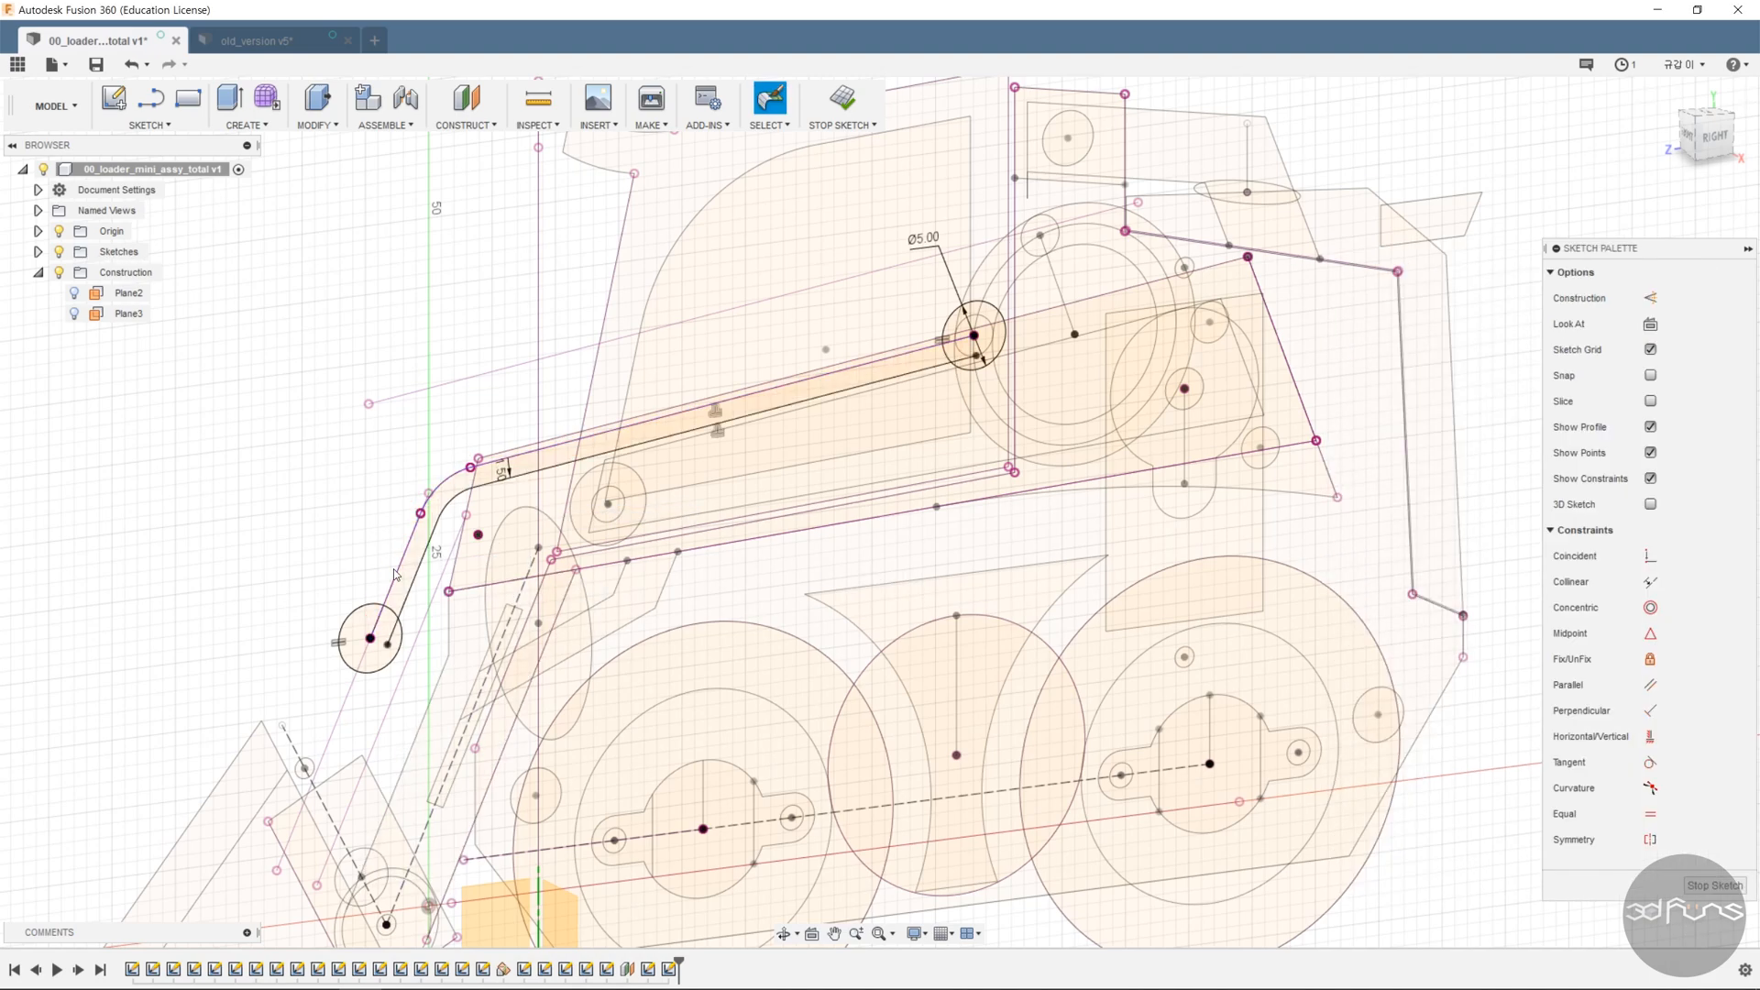
- Offset the projected arm path 1.5 mm to its outer, upper side using the value -1.5
click(146, 125)
click(158, 486)
click(410, 540)
click(520, 459)
drag(521, 468, 519, 421)
text(-1.5)
key(Return)
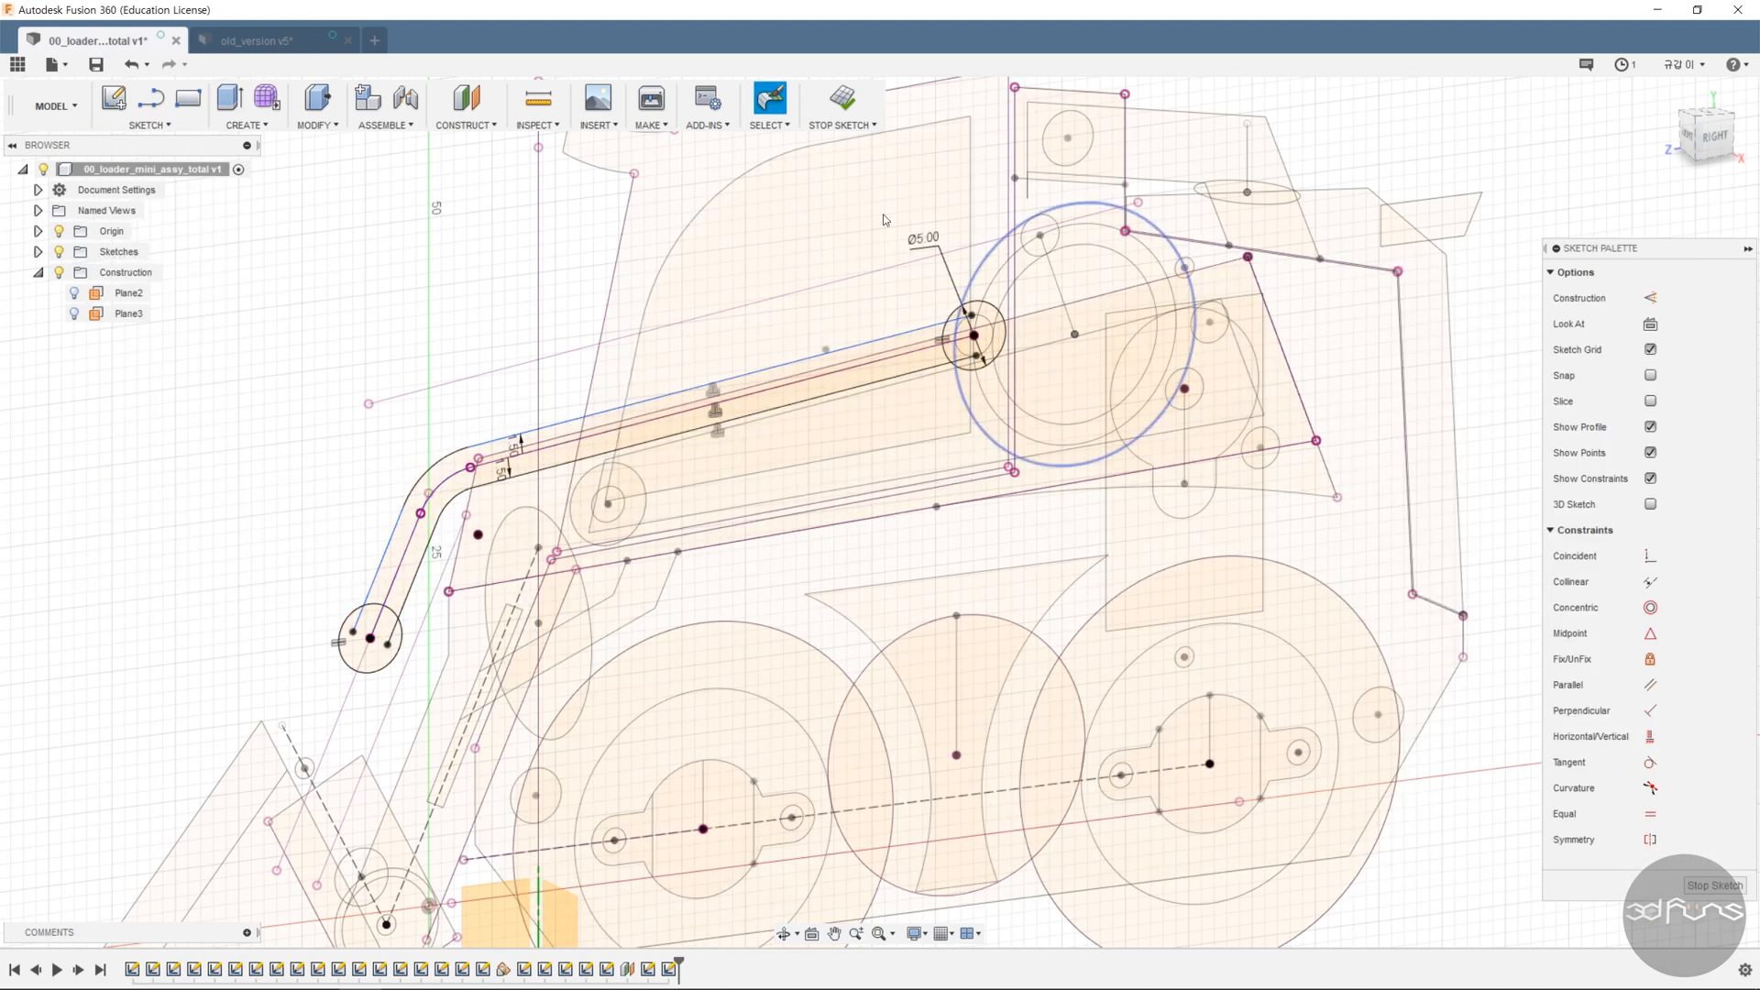
- Look squarely at the arm profile sketch and finish it
click(1650, 324)
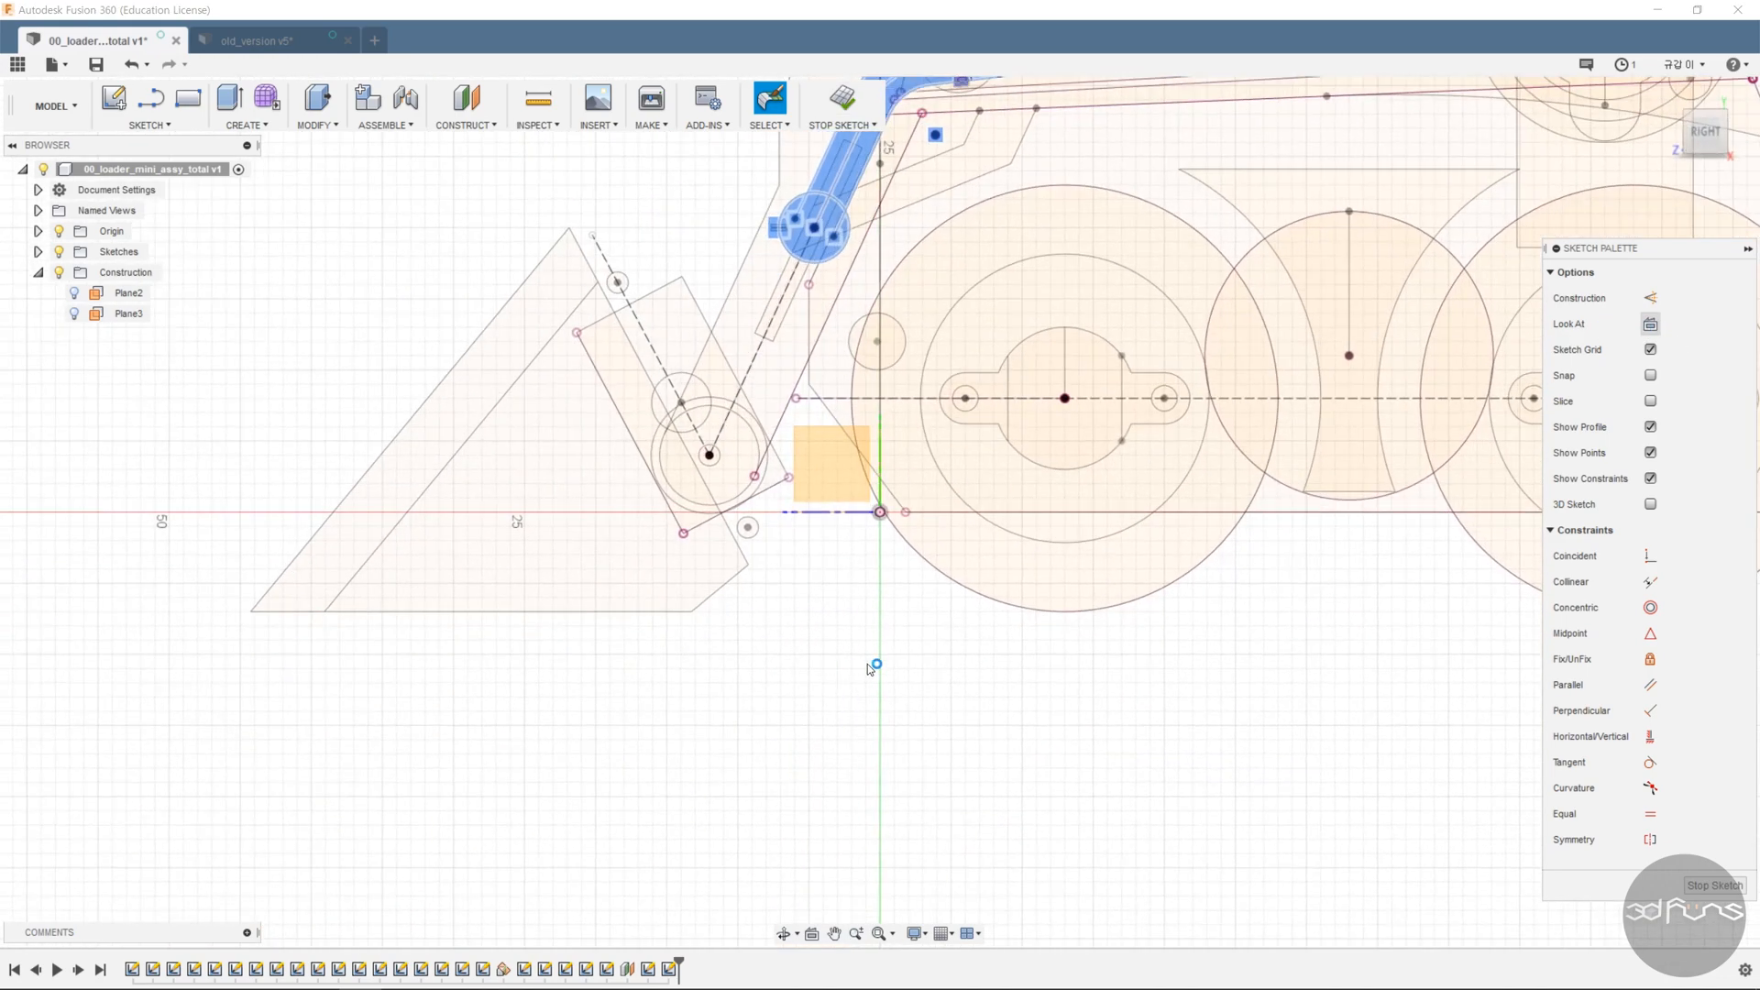
scroll(872, 676, down, 2)
middle_drag(1097, 239, 952, 499)
click(842, 103)
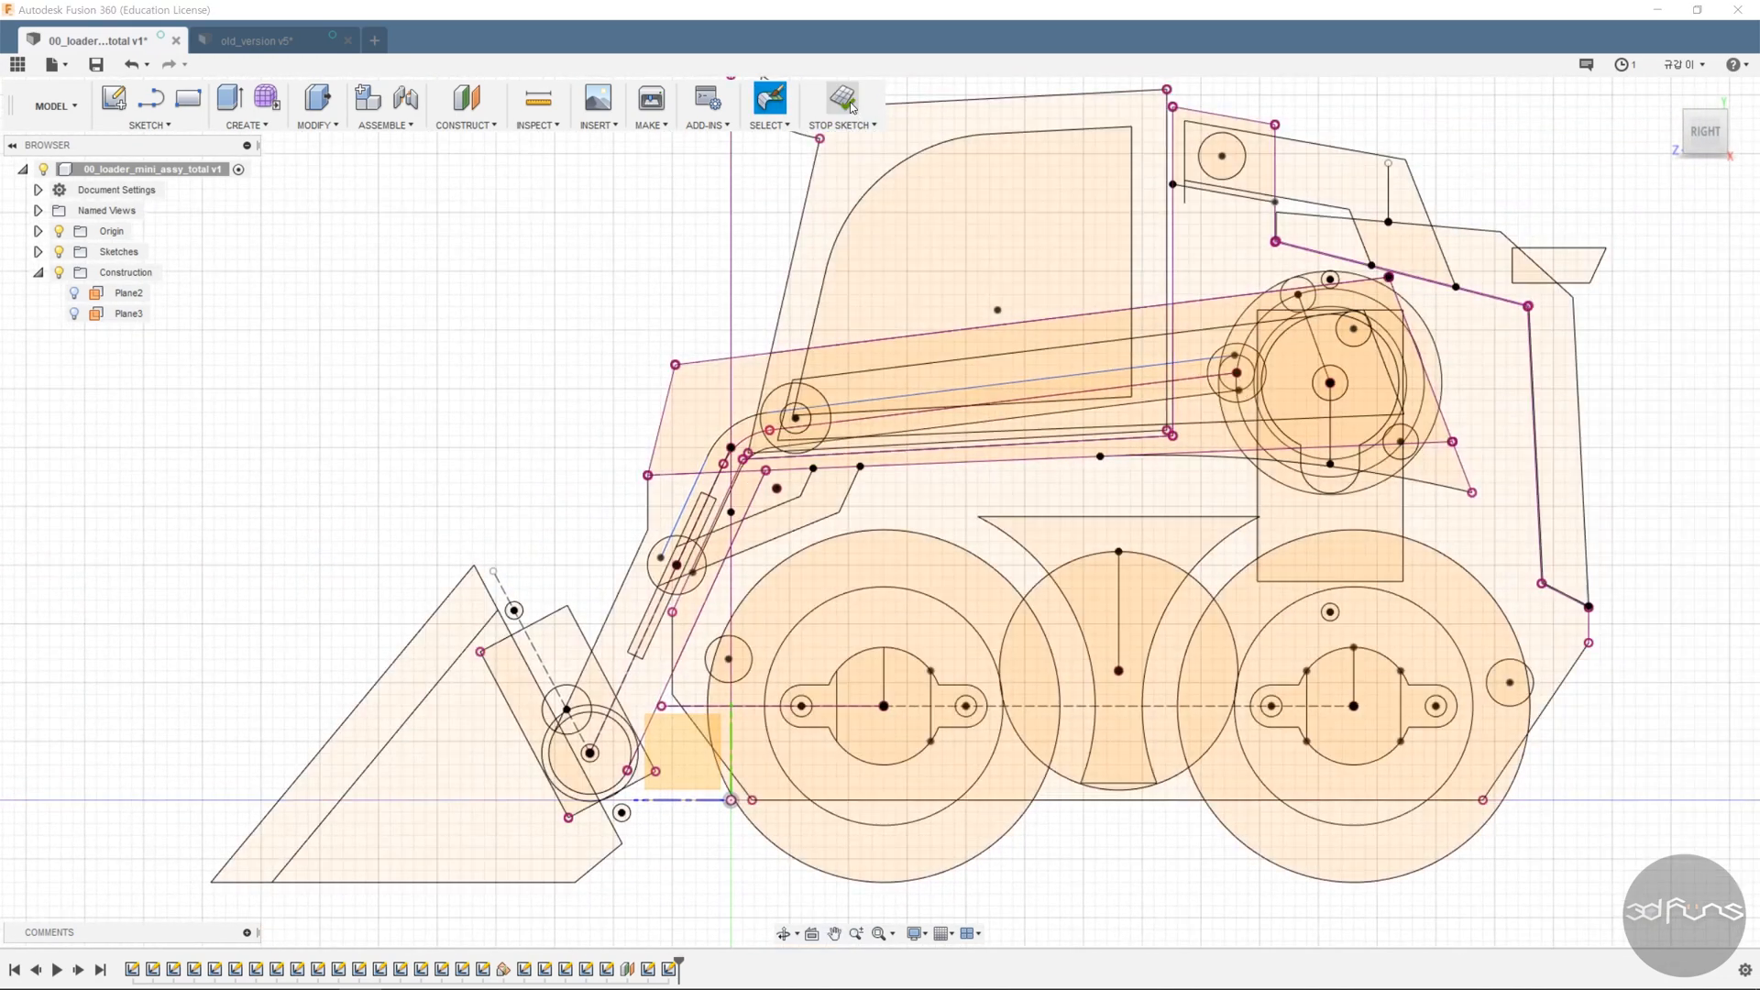
scroll(617, 409, down, 2)
mouse_move(513, 353)
shift+middle_down()
mouse_move(575, 400)
mouse_move(545, 423)
shift+middle_up()
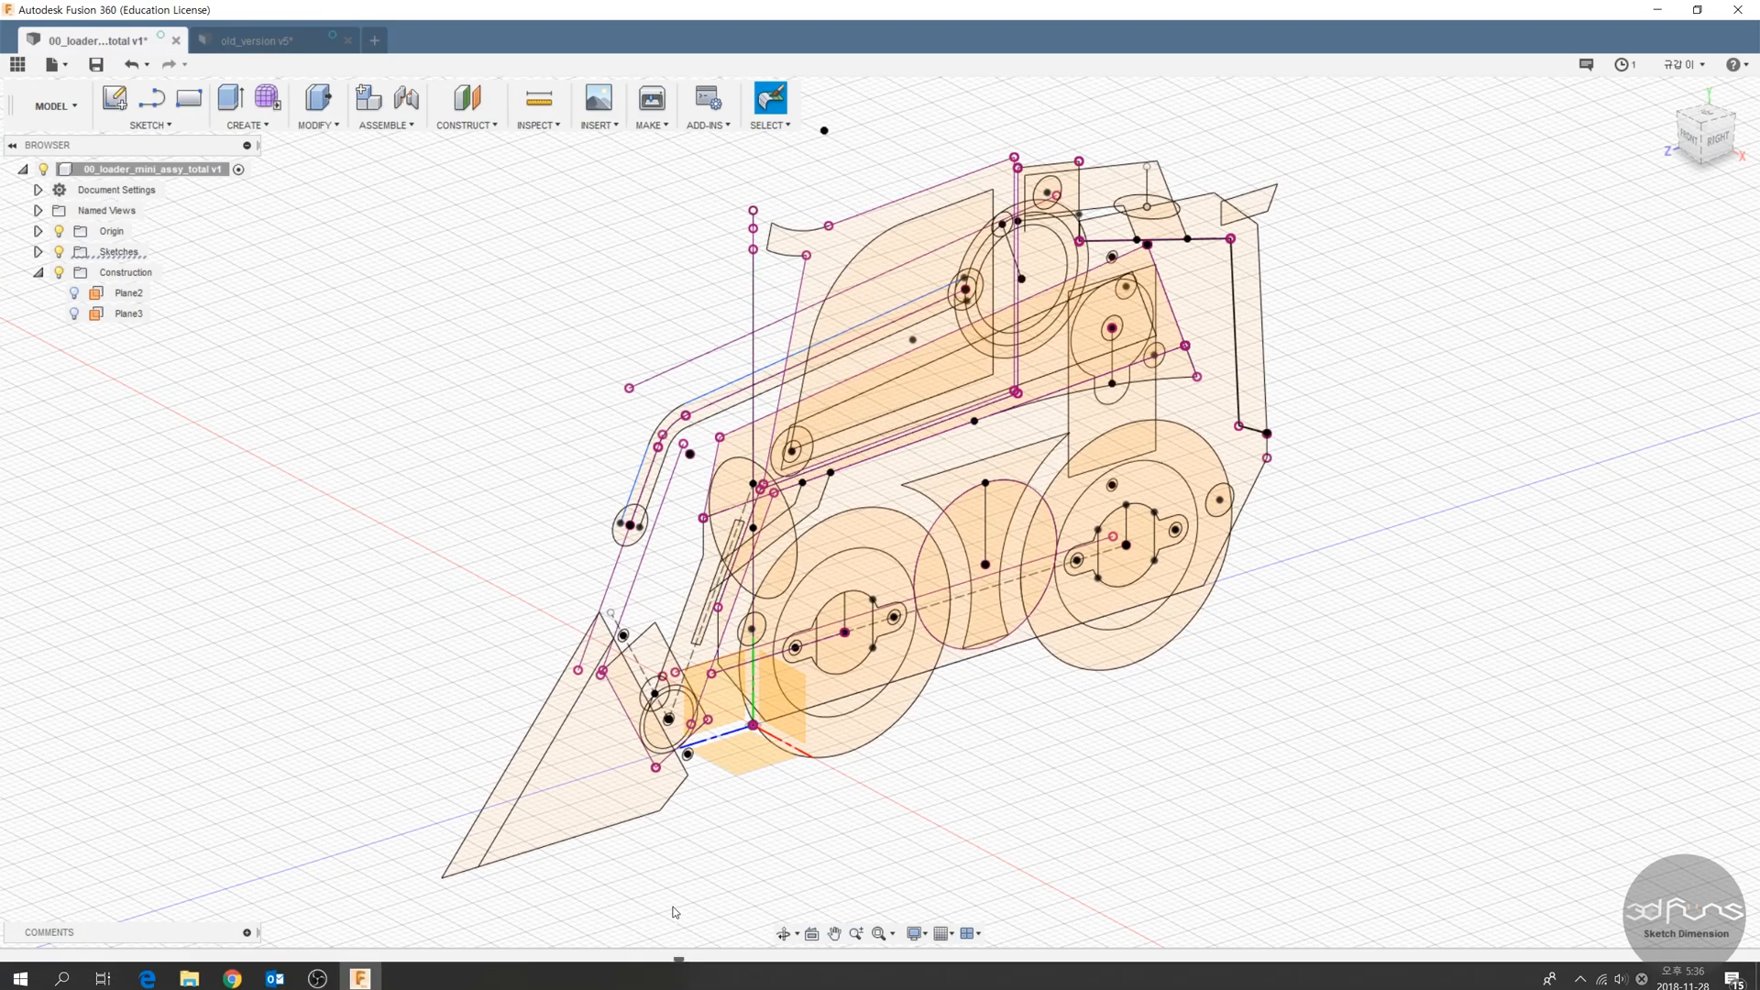
- Reopen the arm profile sketch and remove the equal constraint from the circle at the arm's lower end
right_click(669, 969)
click(711, 791)
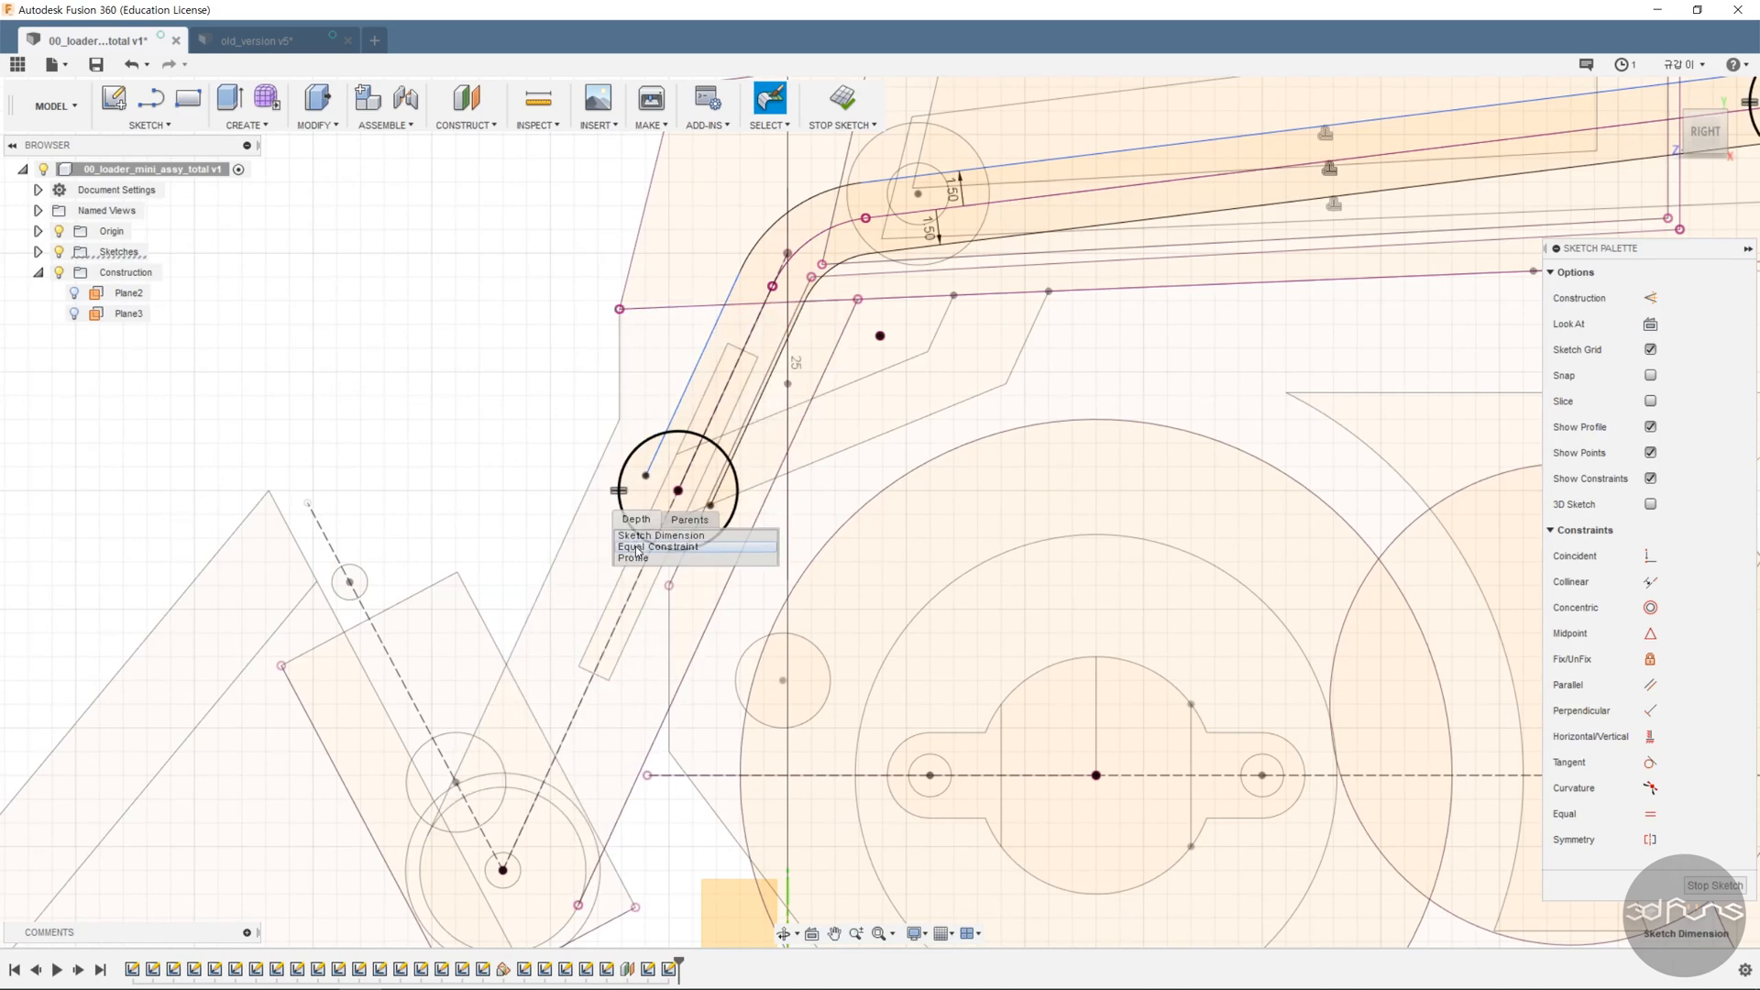
click(618, 497)
- Set the diameter of the circle at the arm's lower end to 4 mm and finish the sketch
key(d)
click(653, 440)
click(572, 418)
text(4)
key(Return)
click(844, 99)
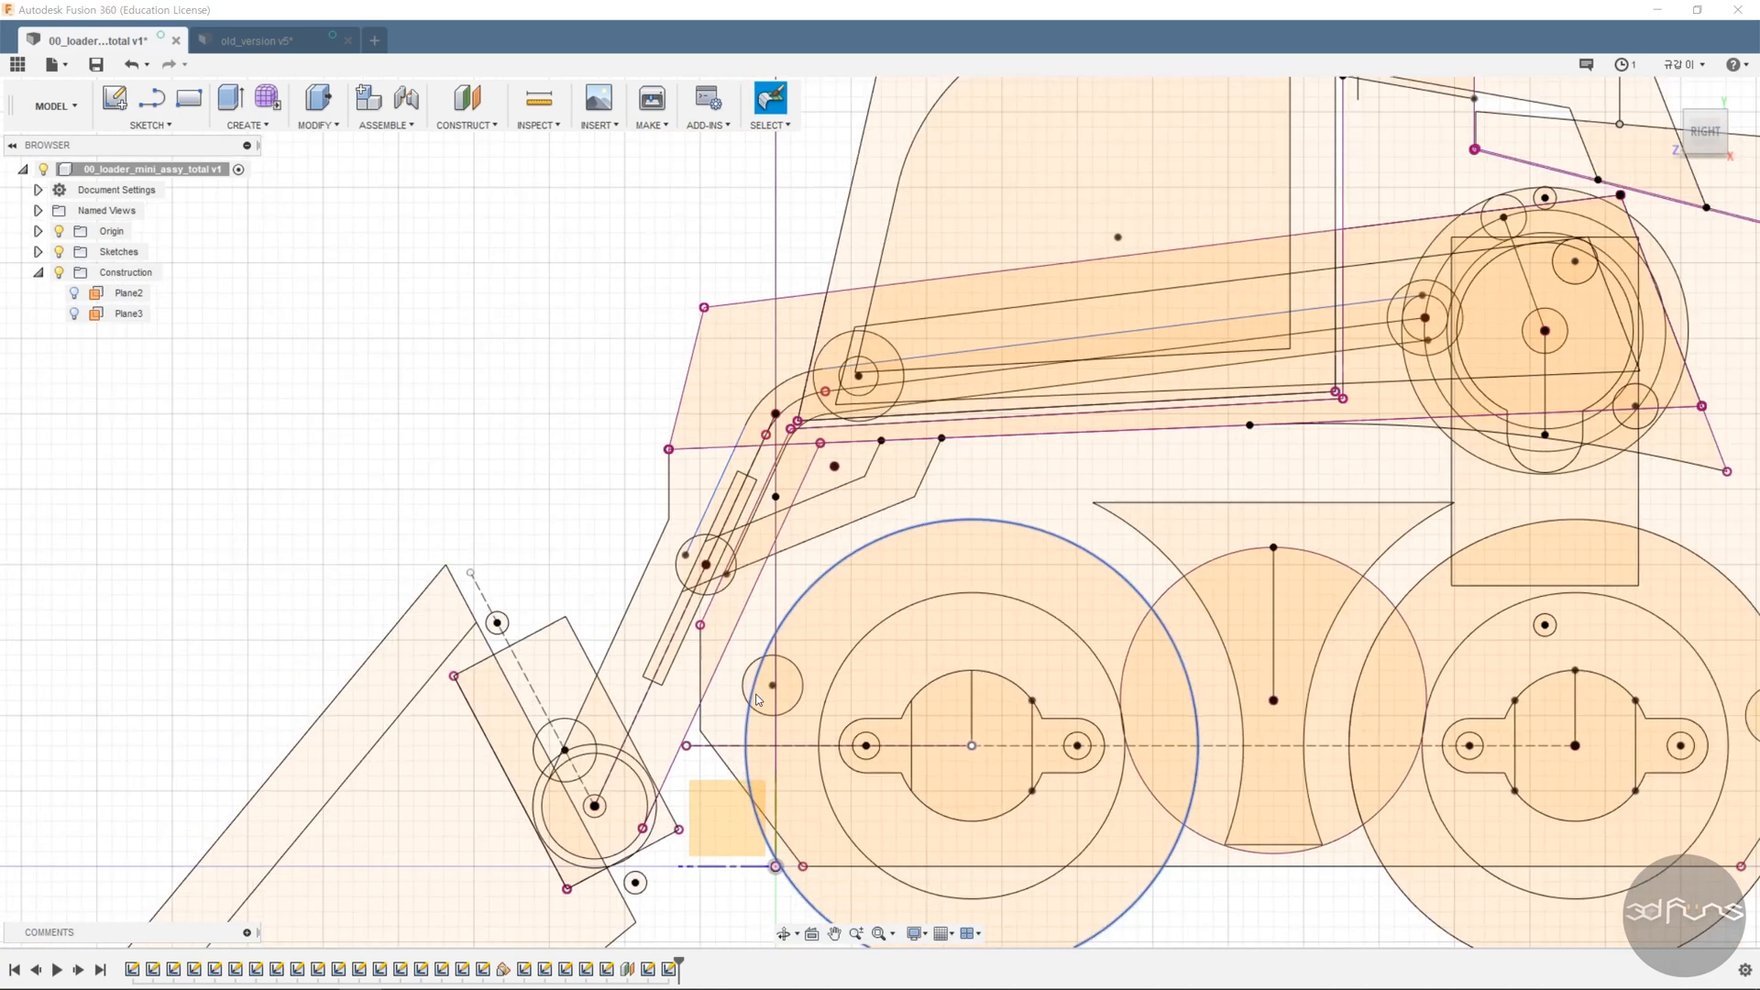
- Show Plane3 and start a new sketch on it
scroll(1574, 780, down, 4)
mouse_move(1621, 745)
middle_down()
mouse_move(1552, 700)
mouse_move(1377, 649)
middle_up()
shift+middle_drag(1377, 649, 1446, 680)
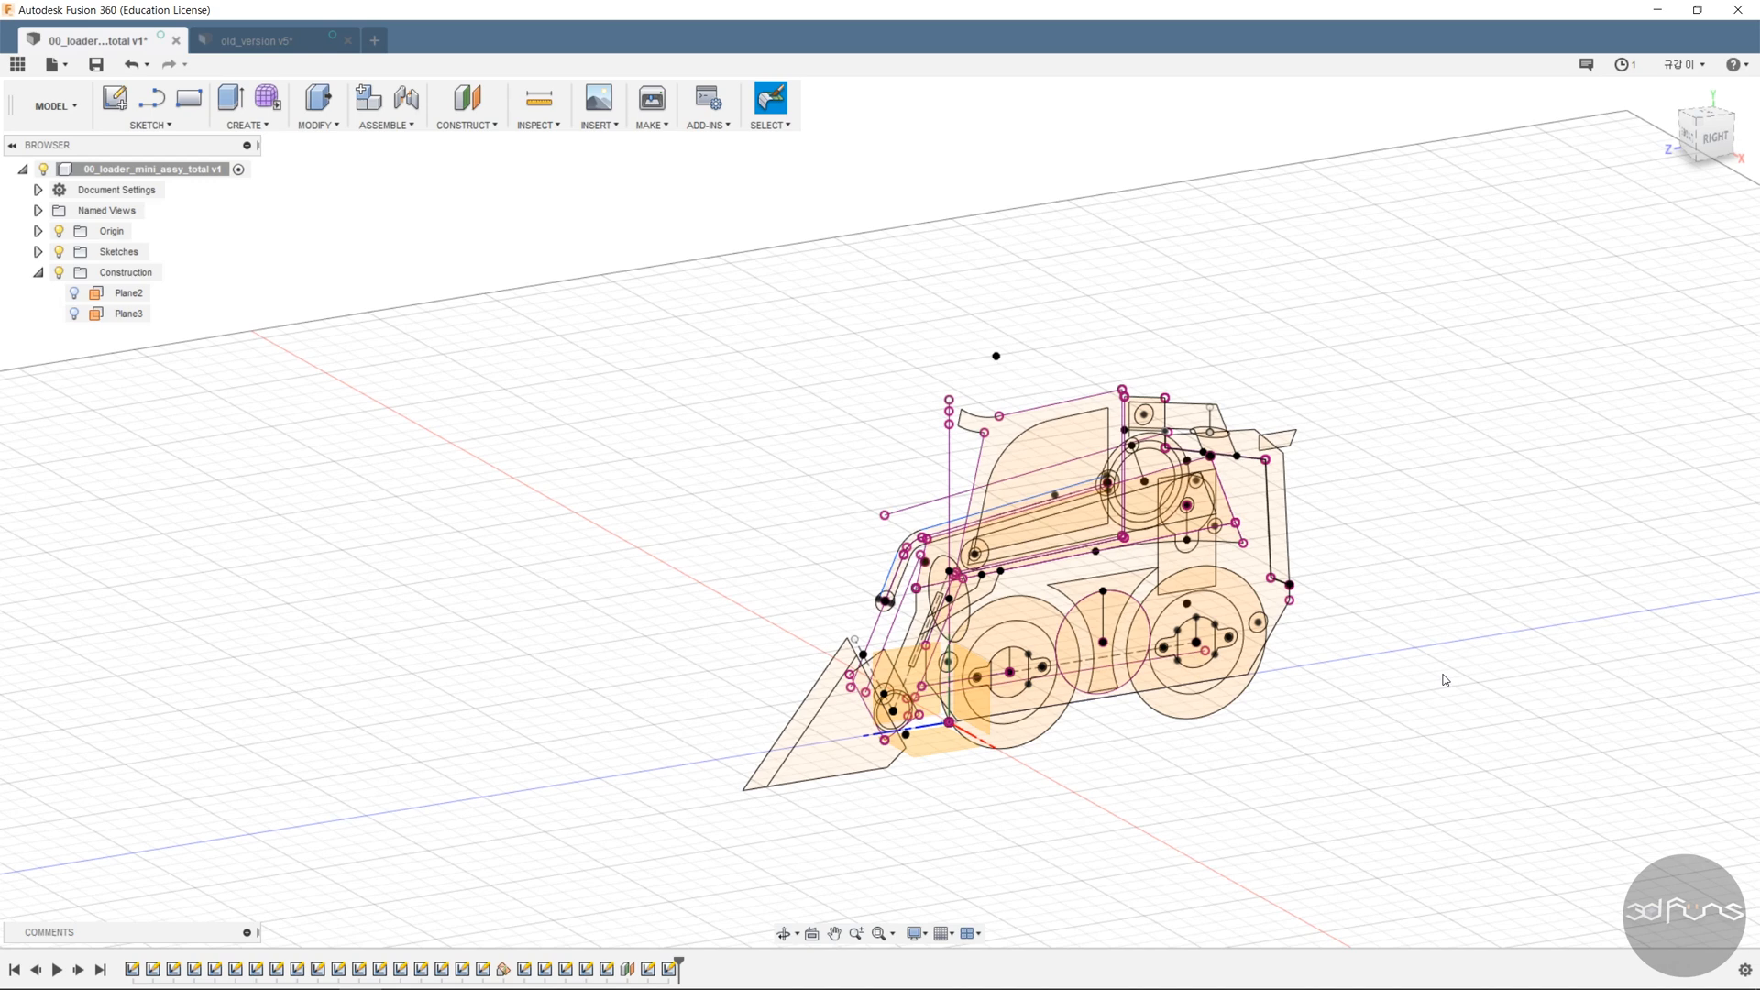
click(152, 126)
click(147, 145)
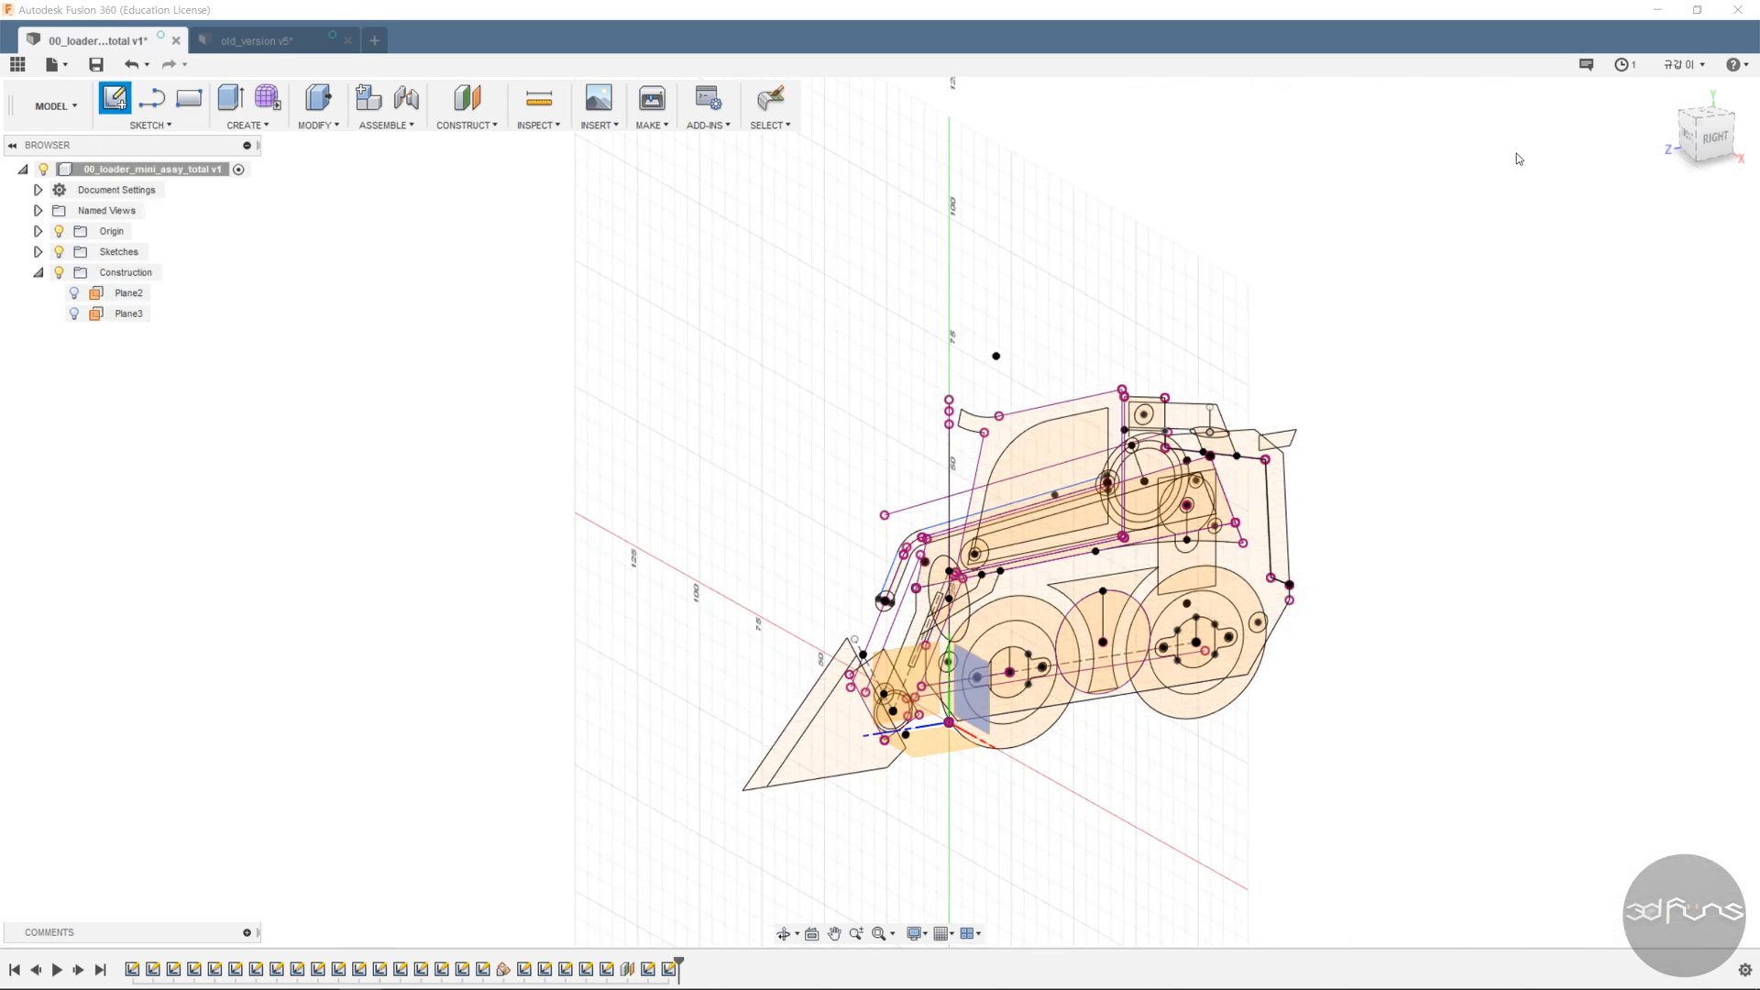
click(73, 316)
shift+middle_drag(718, 602, 871, 632)
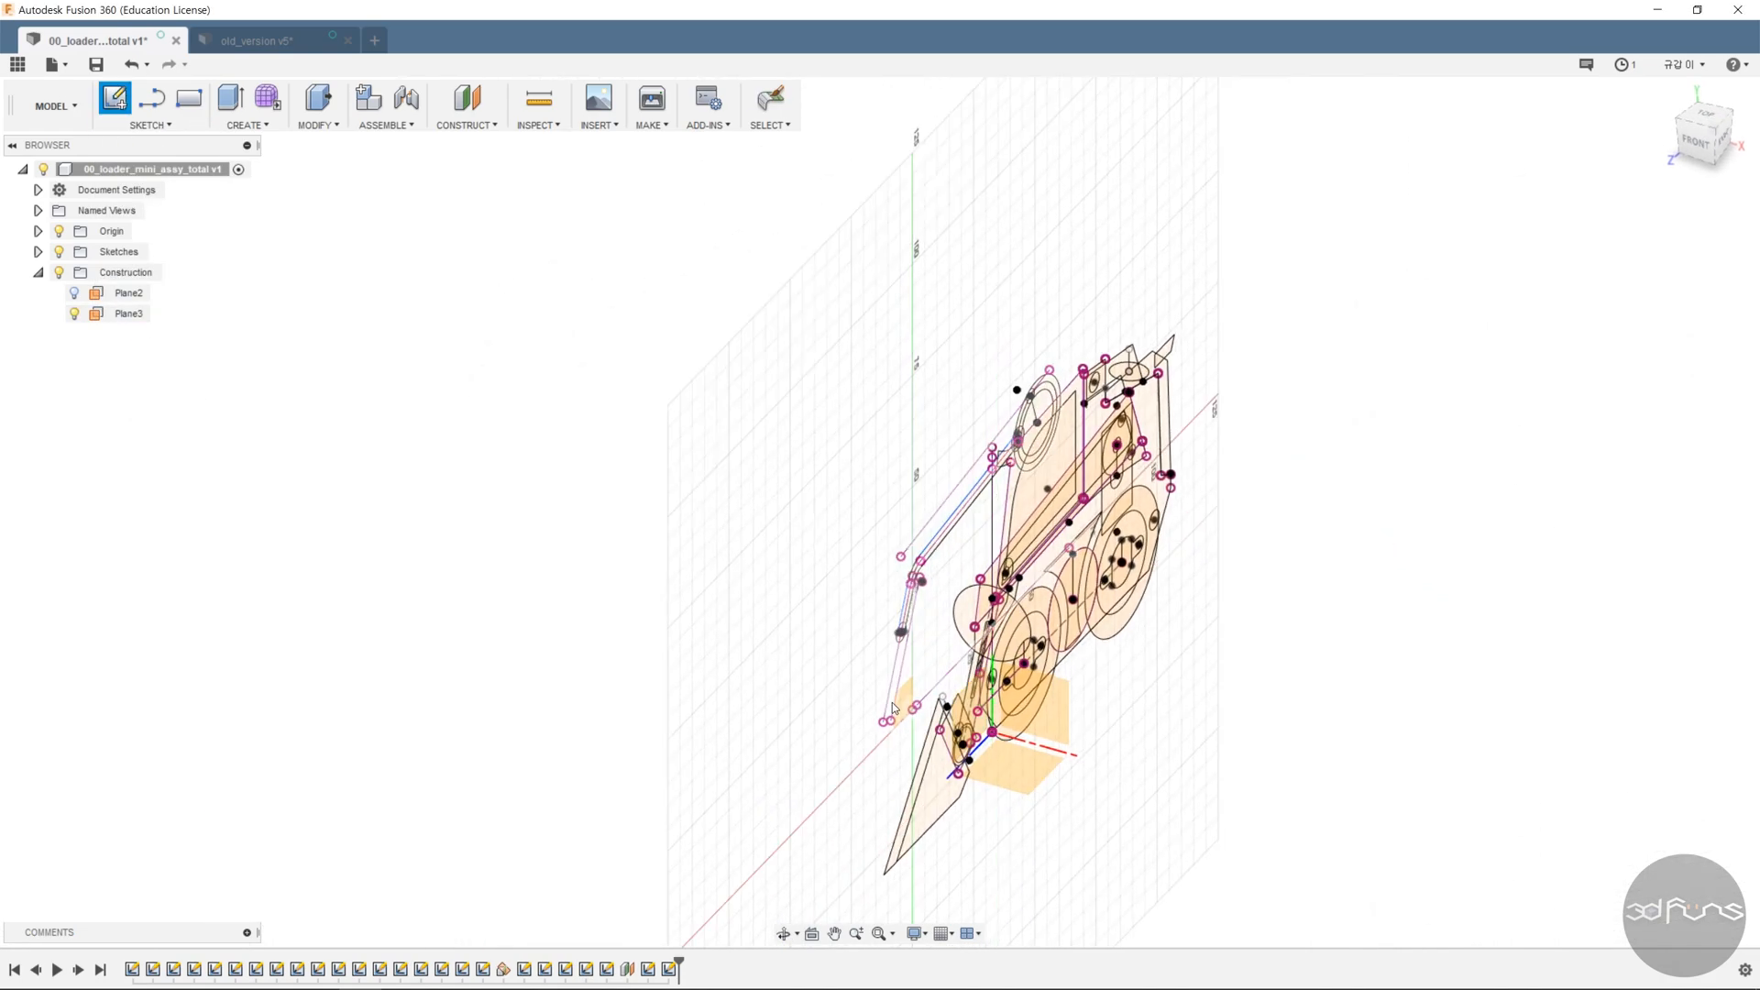
scroll(908, 704, up, 4)
click(902, 701)
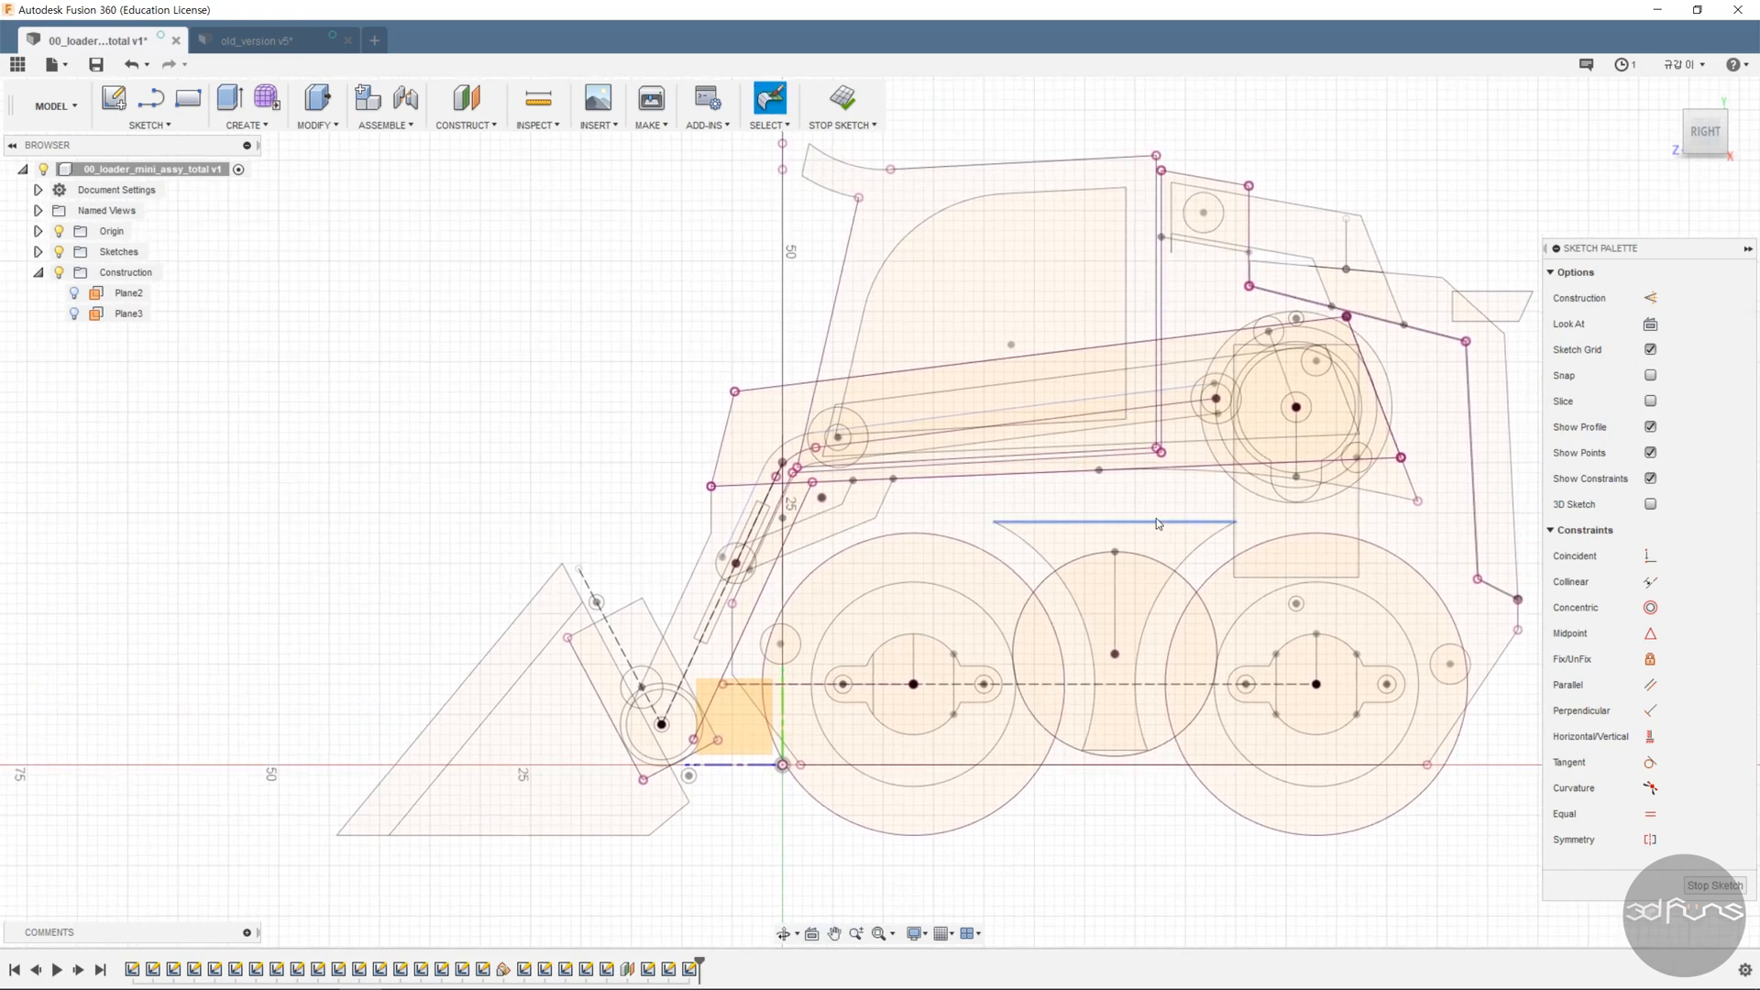
scroll(1162, 519, up, 5)
click(152, 126)
mouse_move(165, 186)
click(293, 231)
click(1034, 389)
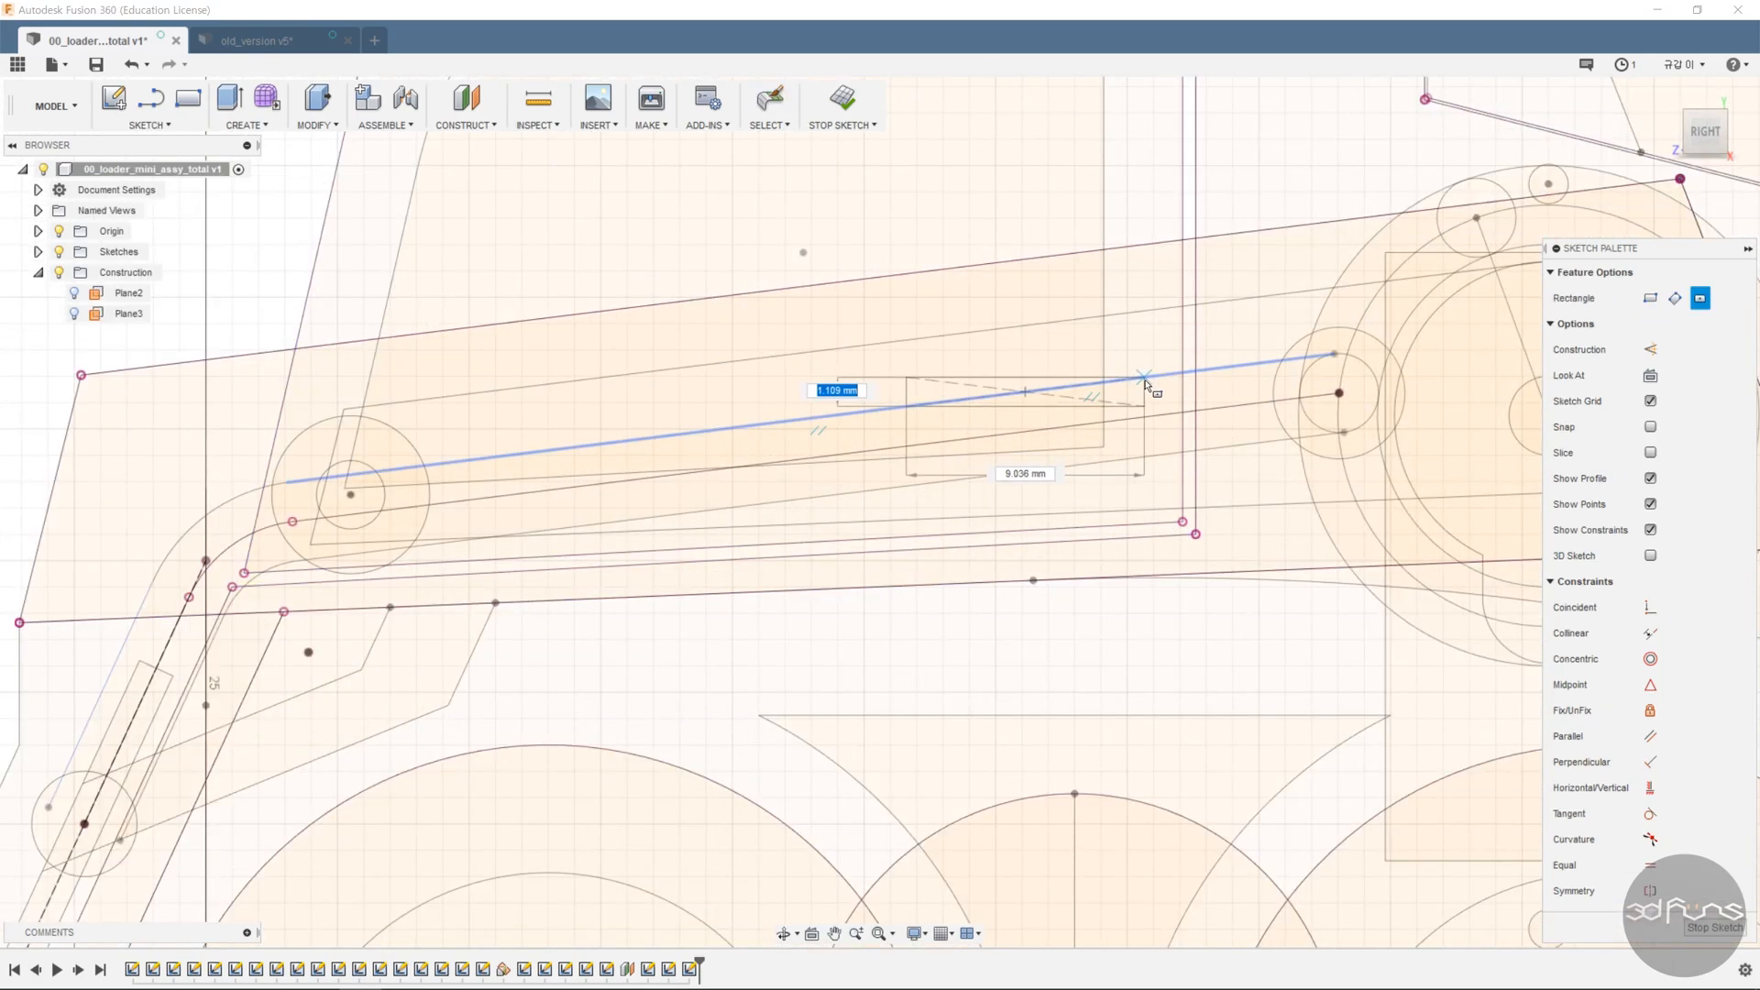
scroll(1146, 386, up, 3)
click(1141, 394)
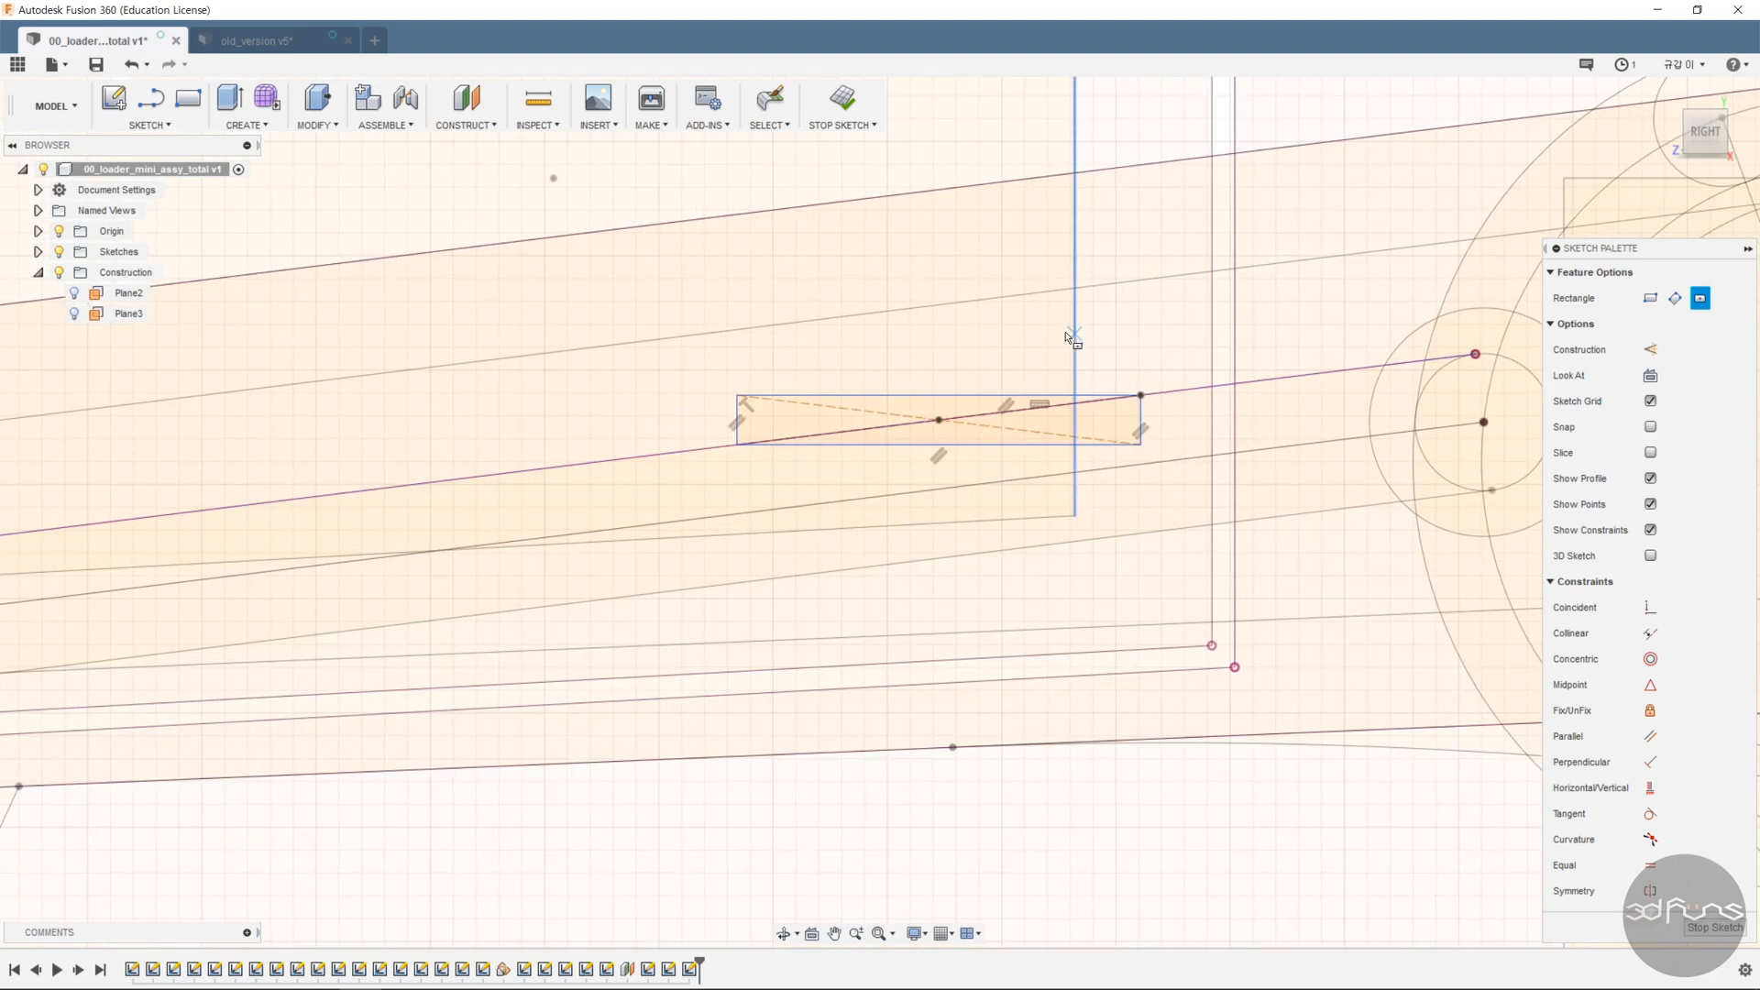
key(Escape)
key(ctrl+z)
- Draw a 3-point rectangle about 4.3 mm long on the arm's upper edge near its rear end
click(152, 126)
mouse_move(165, 186)
click(292, 206)
click(950, 418)
click(1148, 393)
click(1118, 330)
key(d)
click(1040, 339)
click(948, 383)
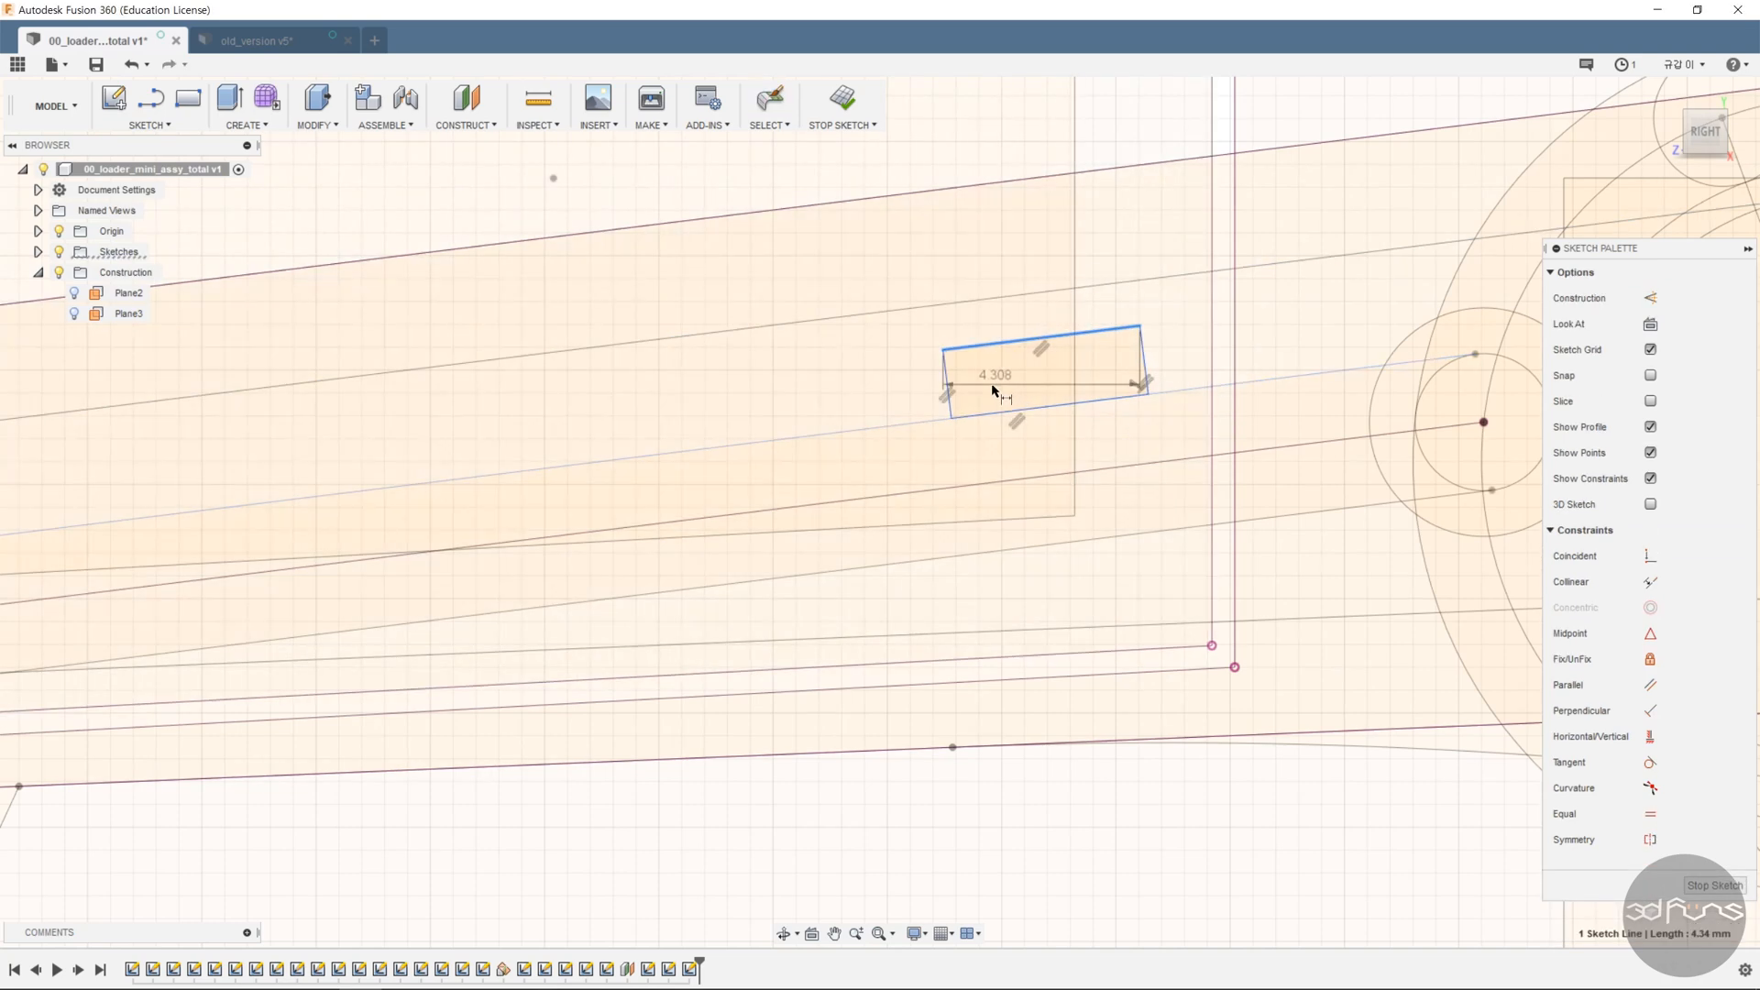
key(Escape)
- Dimension the rectangle on the arm's upper edge to 4 mm long and 1.5 mm high
key(d)
click(945, 374)
click(1143, 356)
click(1030, 265)
text(4)
key(Return)
click(1111, 400)
click(1184, 232)
text(1.5)
key(Return)
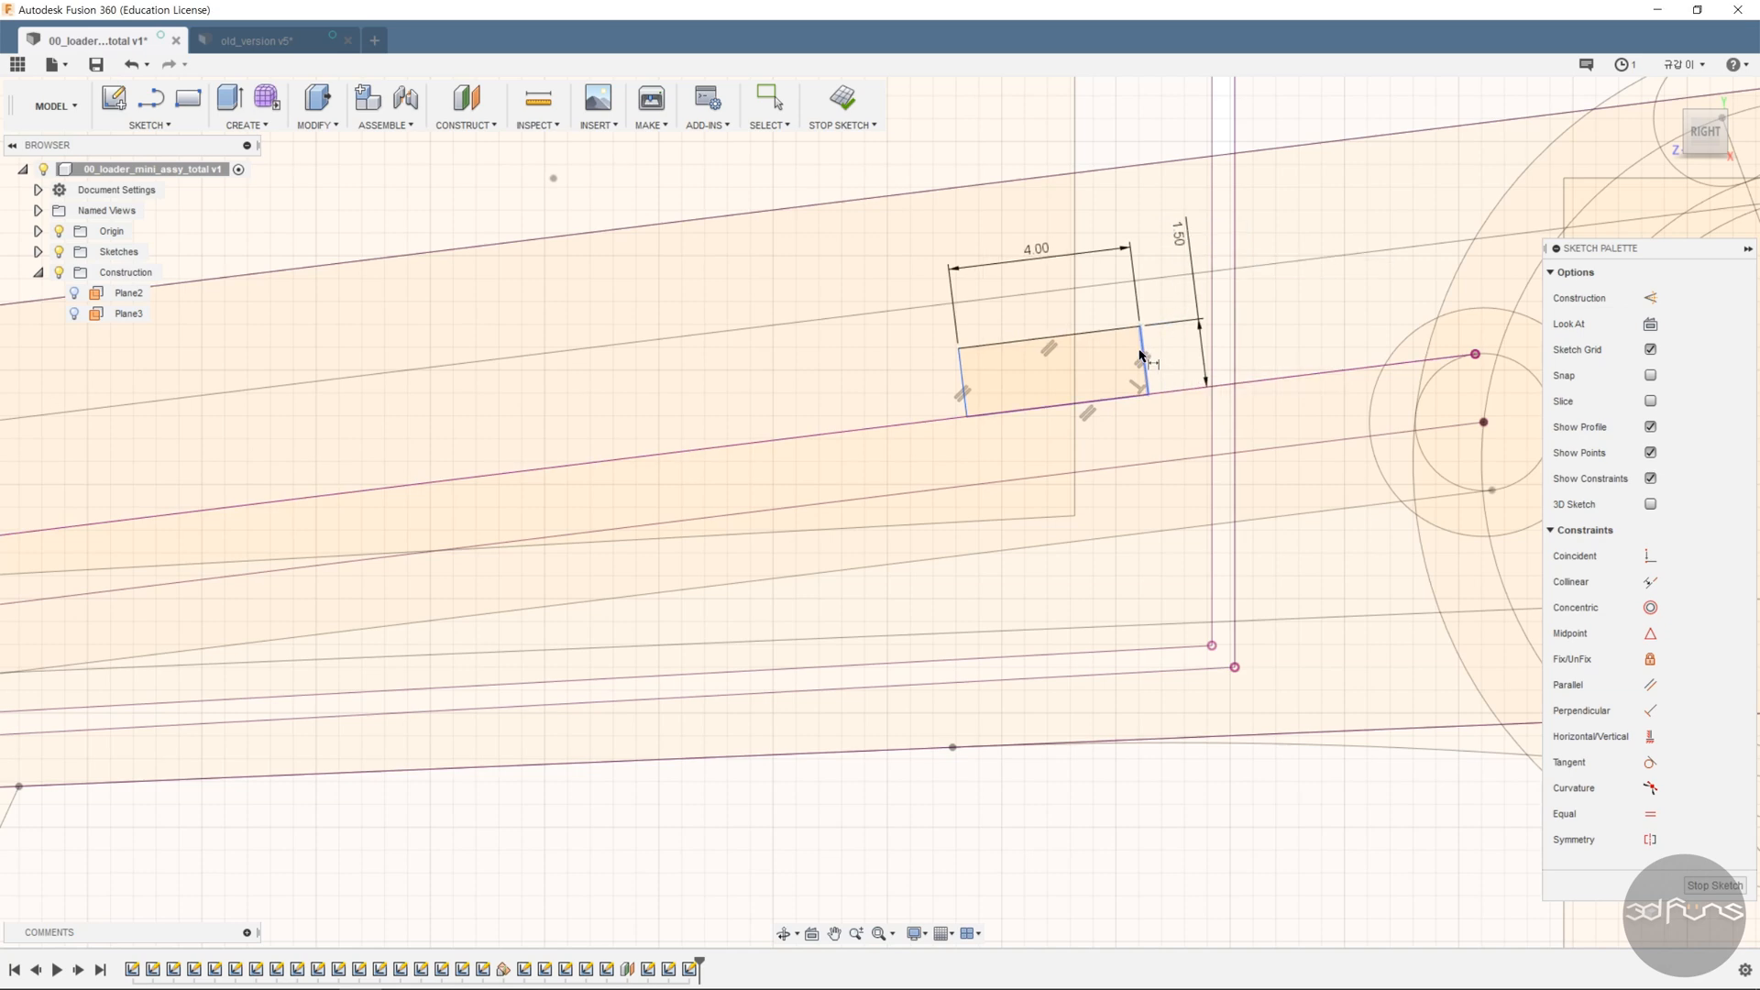
- Set the distance between the rectangle's rear side and the center of the arm's rear circle to 7 mm
click(1485, 425)
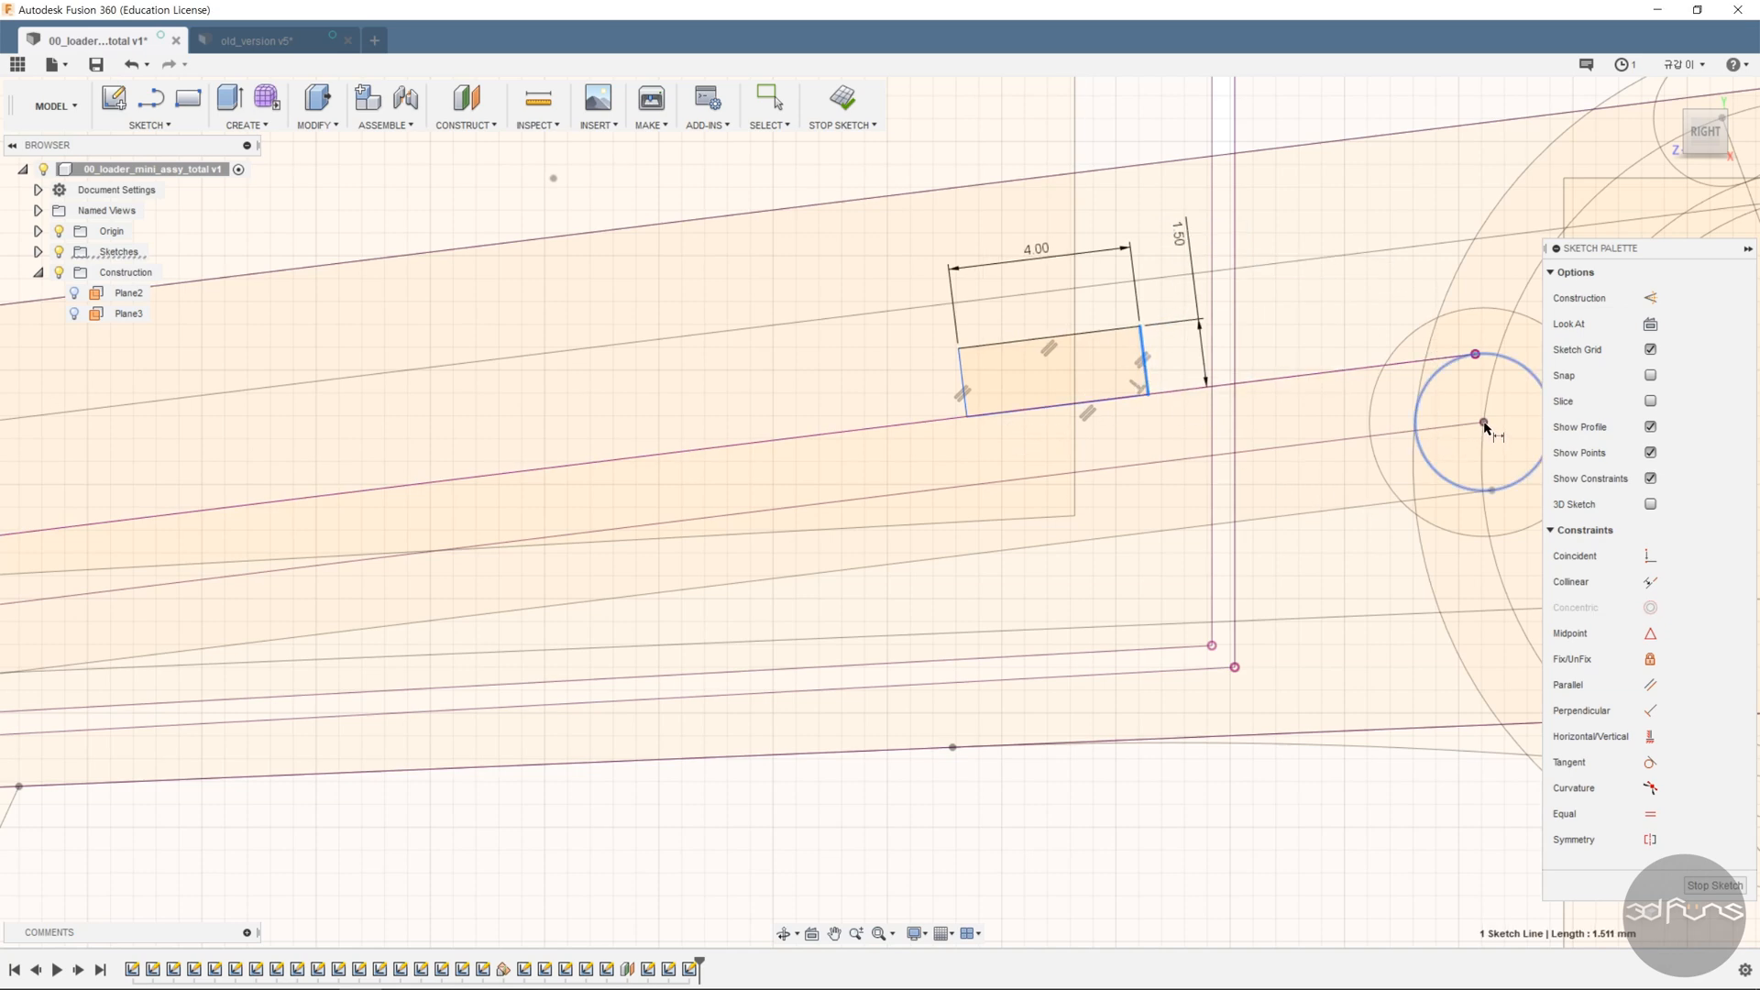
click(1395, 584)
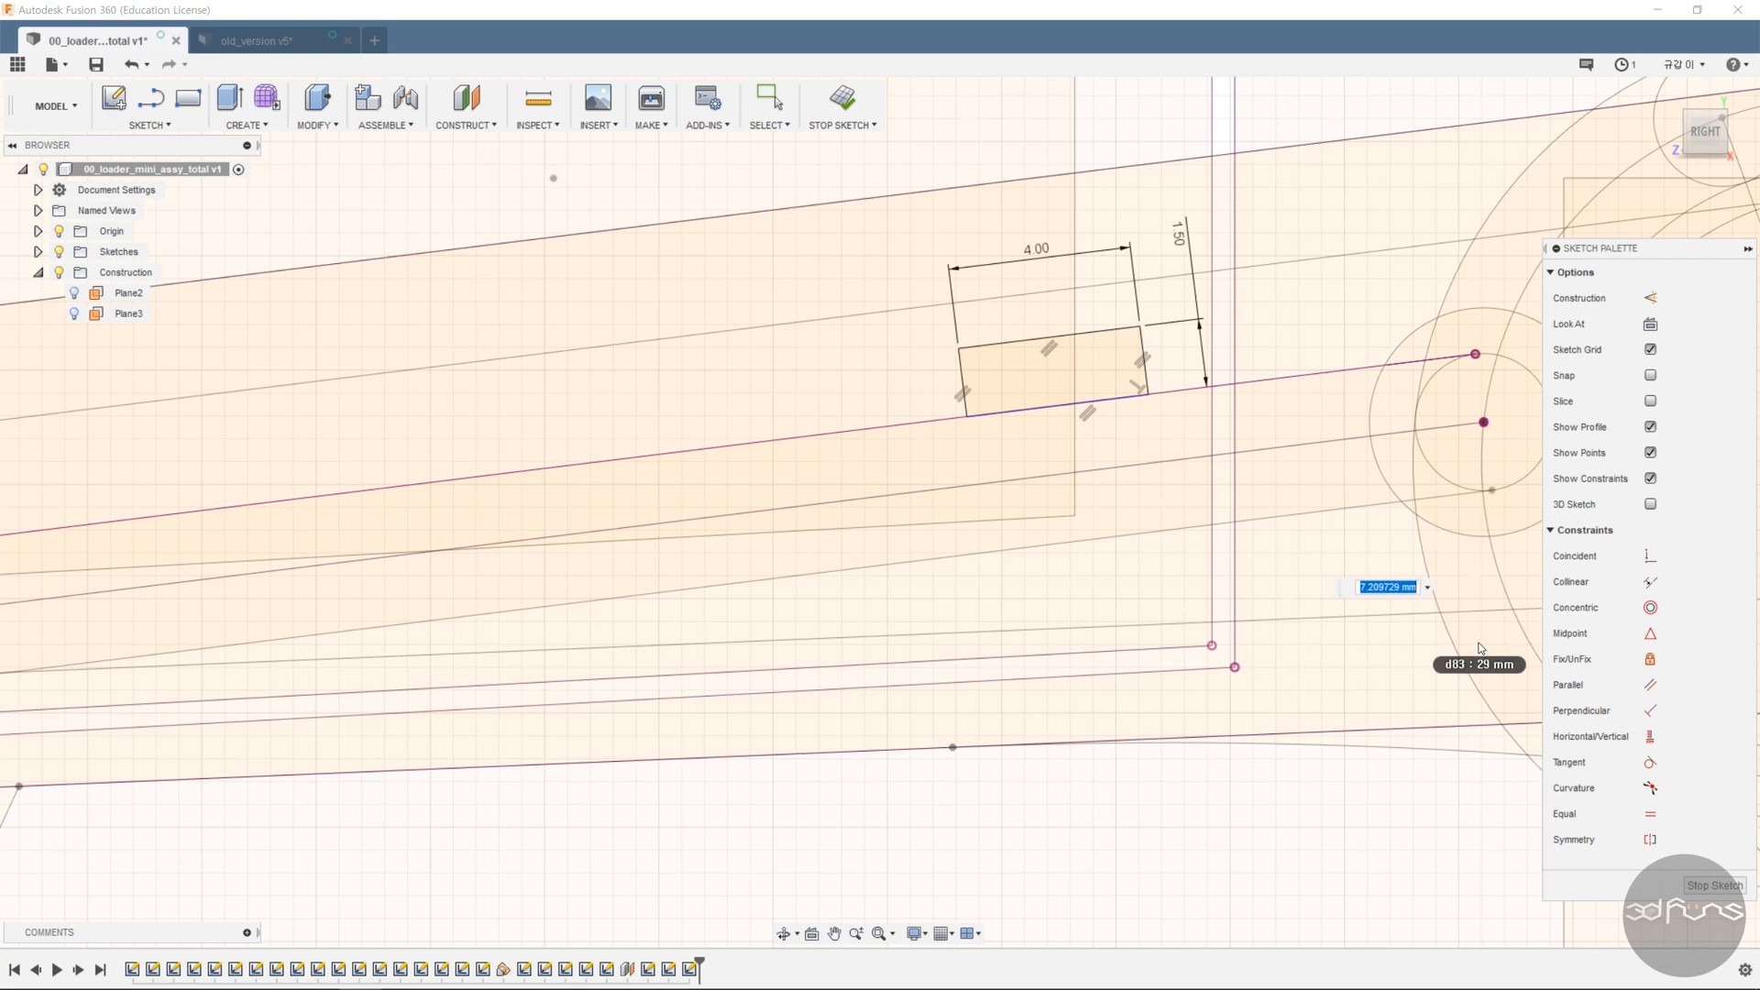
text(7)
key(Return)
scroll(1112, 464, down, 3)
scroll(1082, 427, up, 4)
key(Escape)
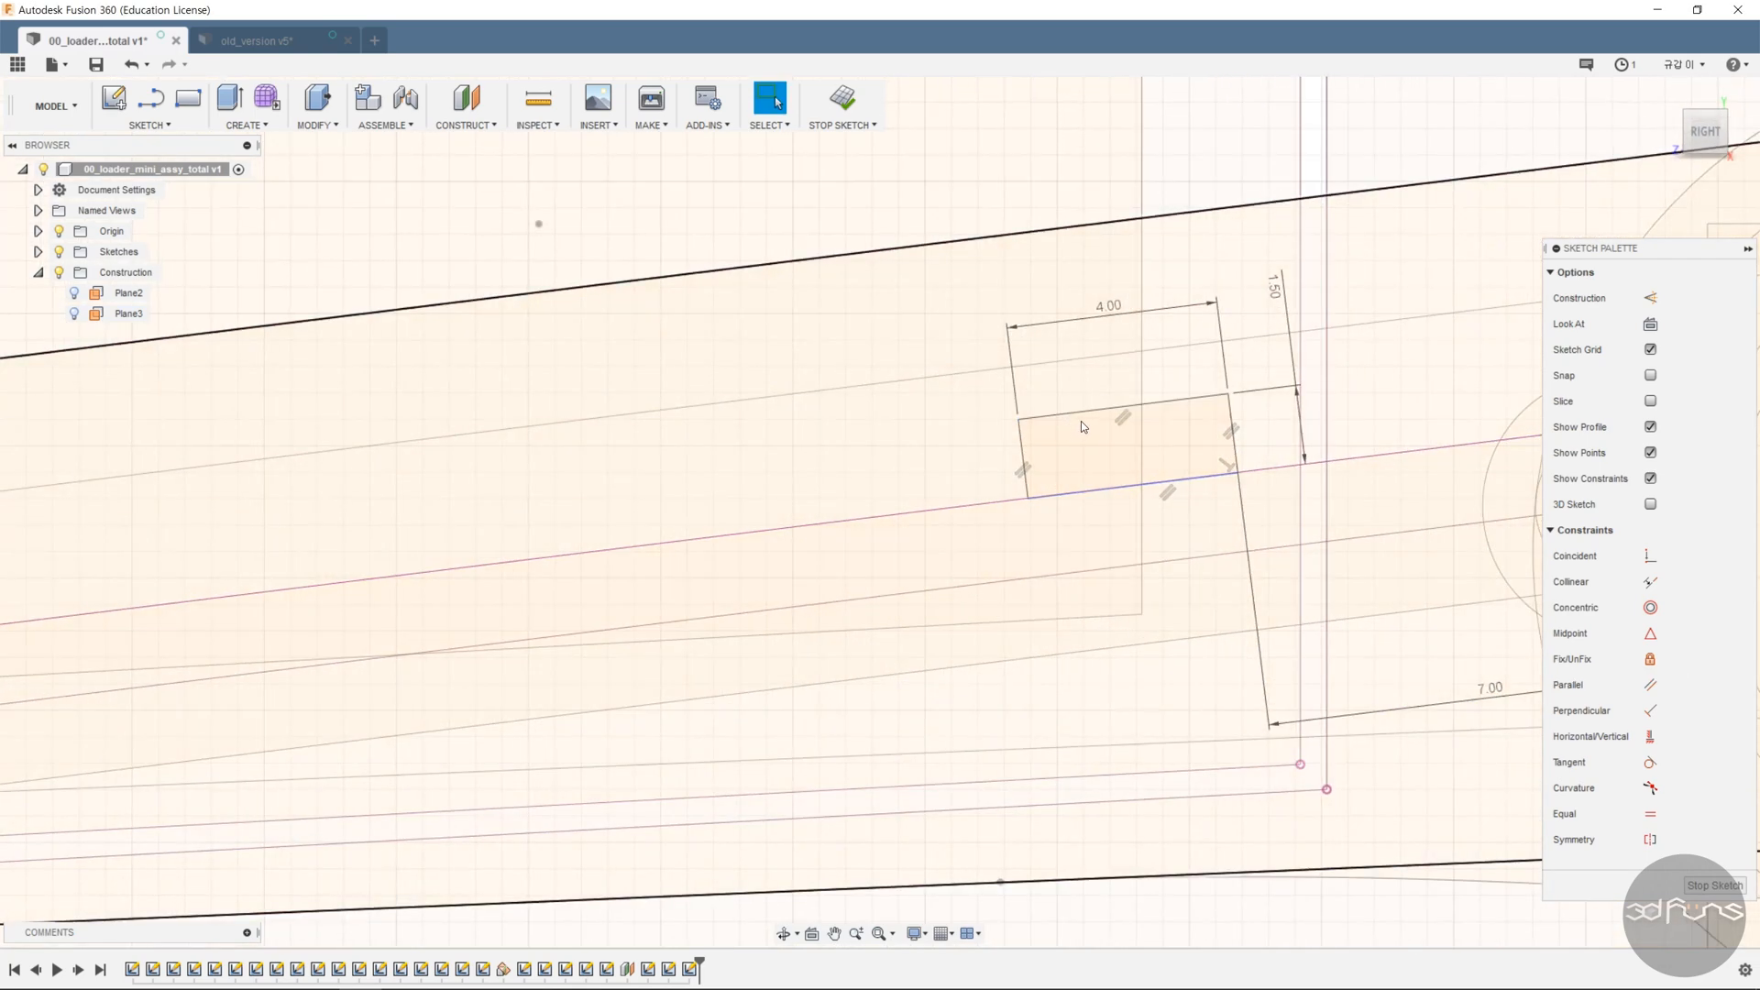
- Draw a second 3-point rectangle on the arm's upper edge, farther forward toward the bend
click(1082, 416)
scroll(1083, 417, down, 4)
scroll(1174, 579, up, 2)
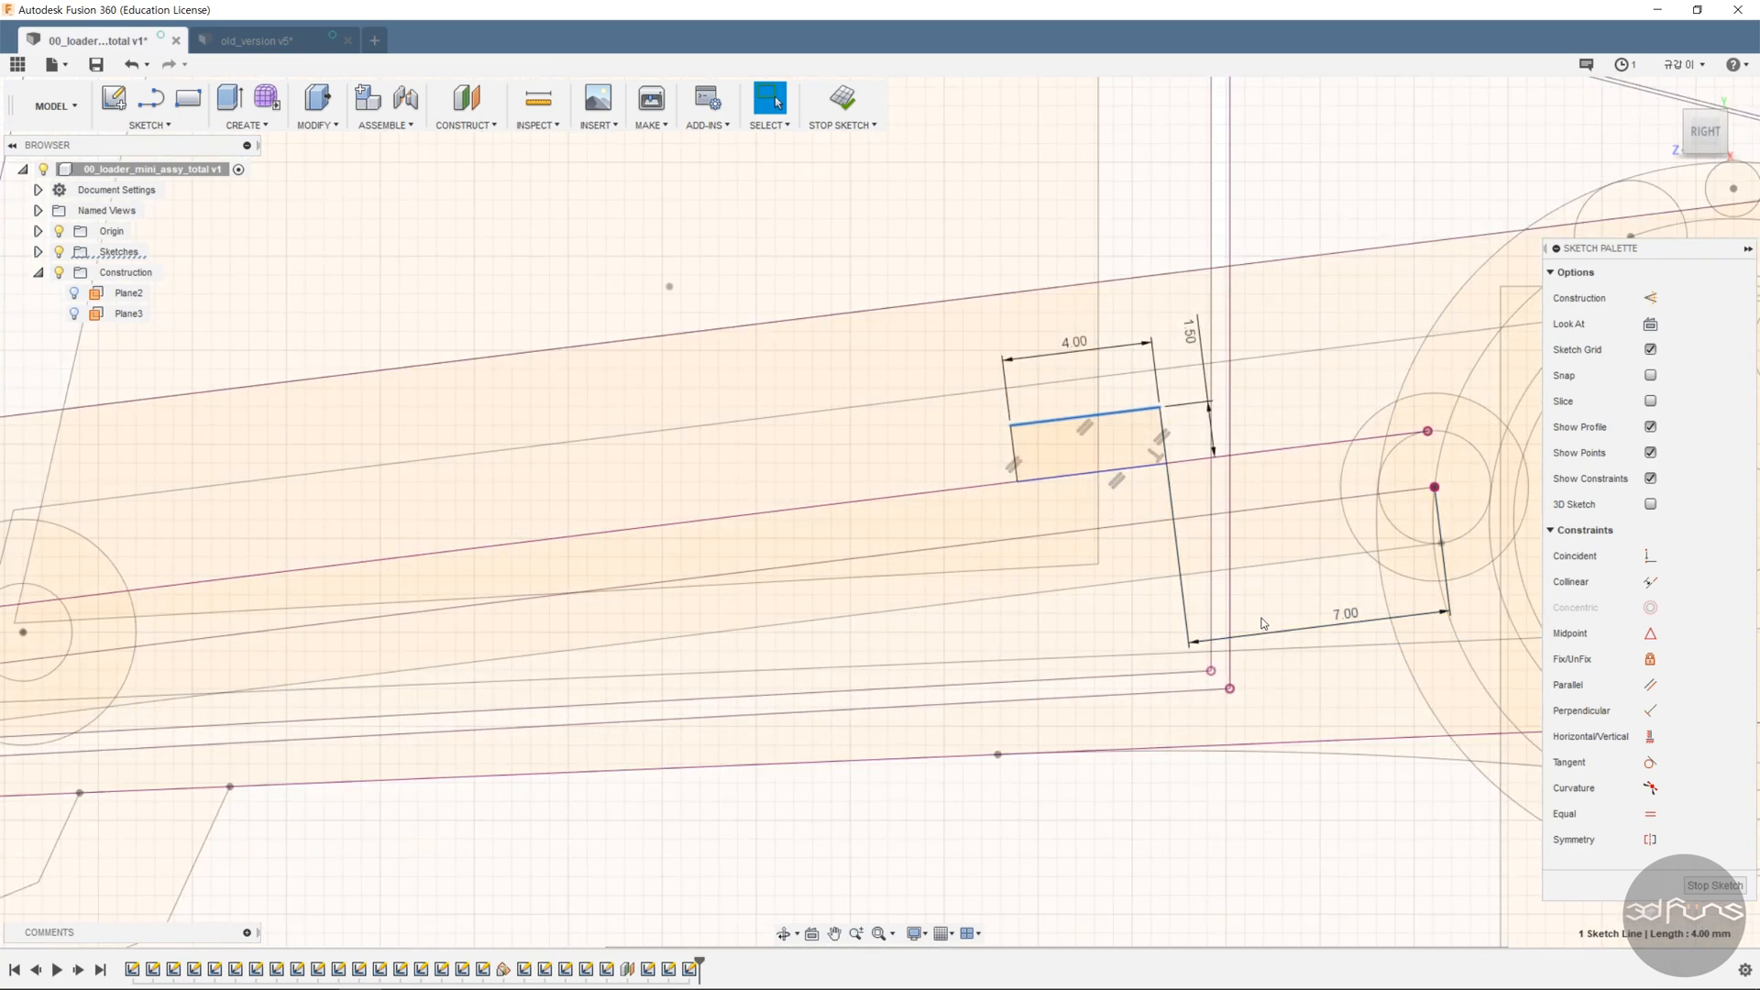
scroll(1245, 535, down, 3)
scroll(1245, 535, up, 1)
click(150, 125)
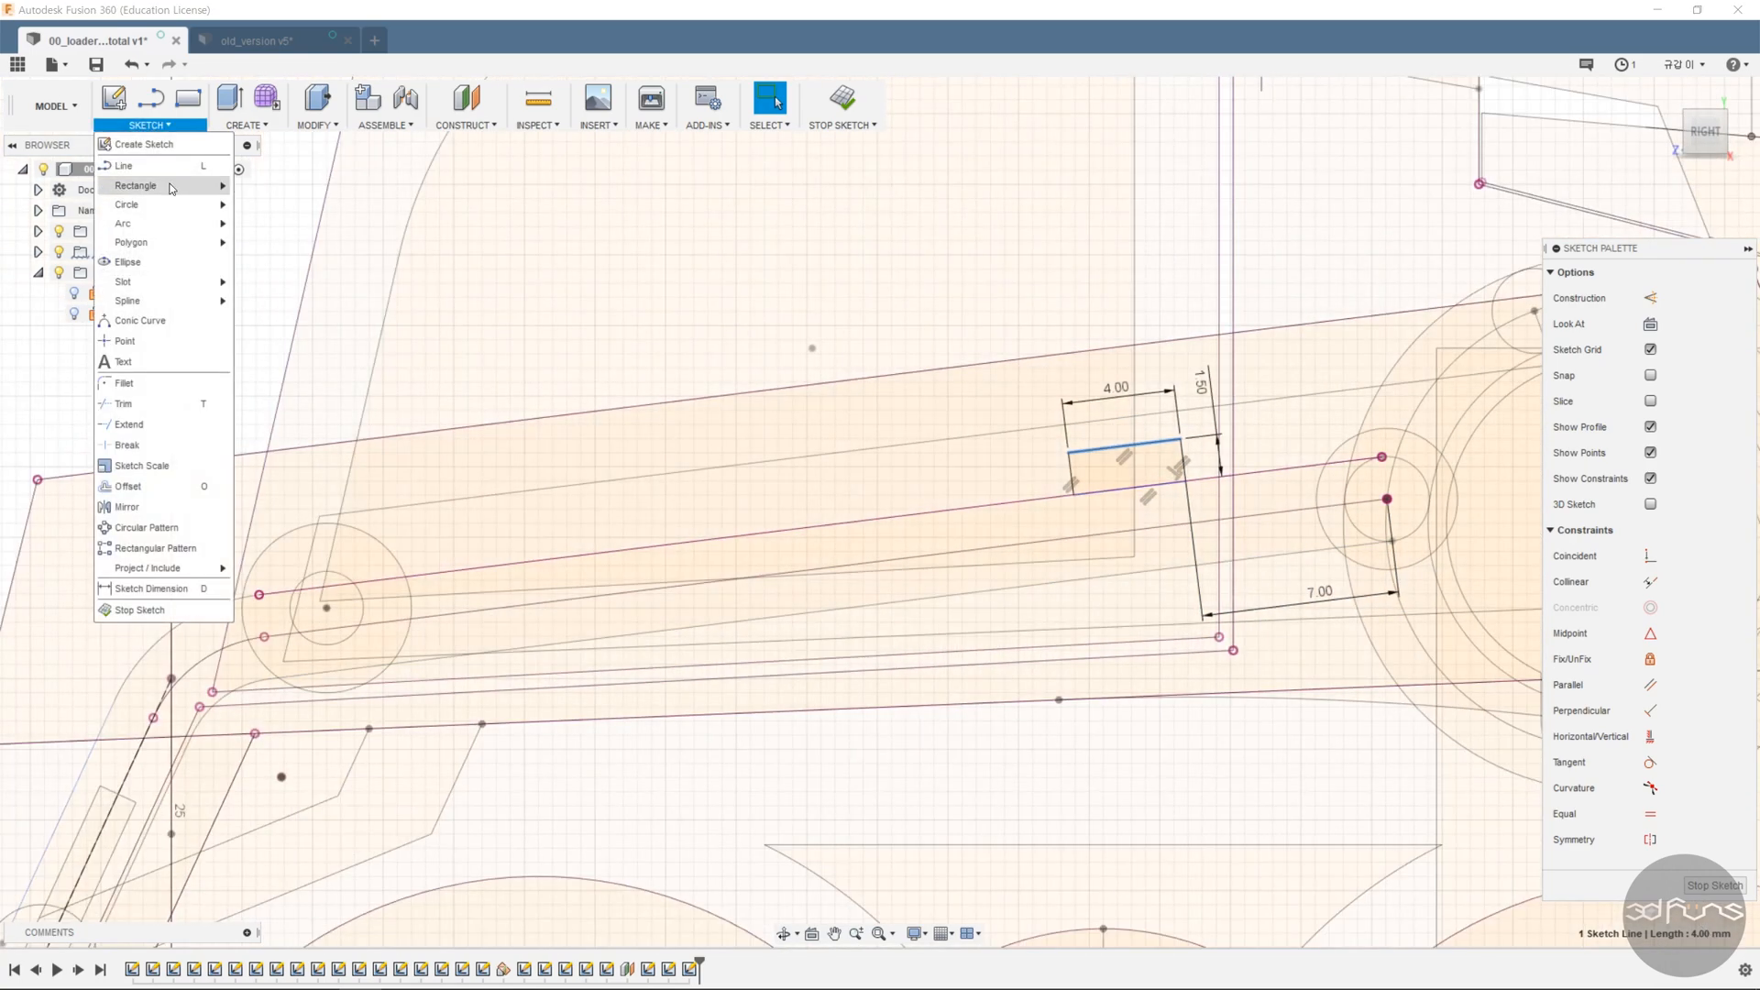
click(285, 207)
click(614, 553)
click(750, 538)
scroll(750, 537, up, 2)
click(741, 466)
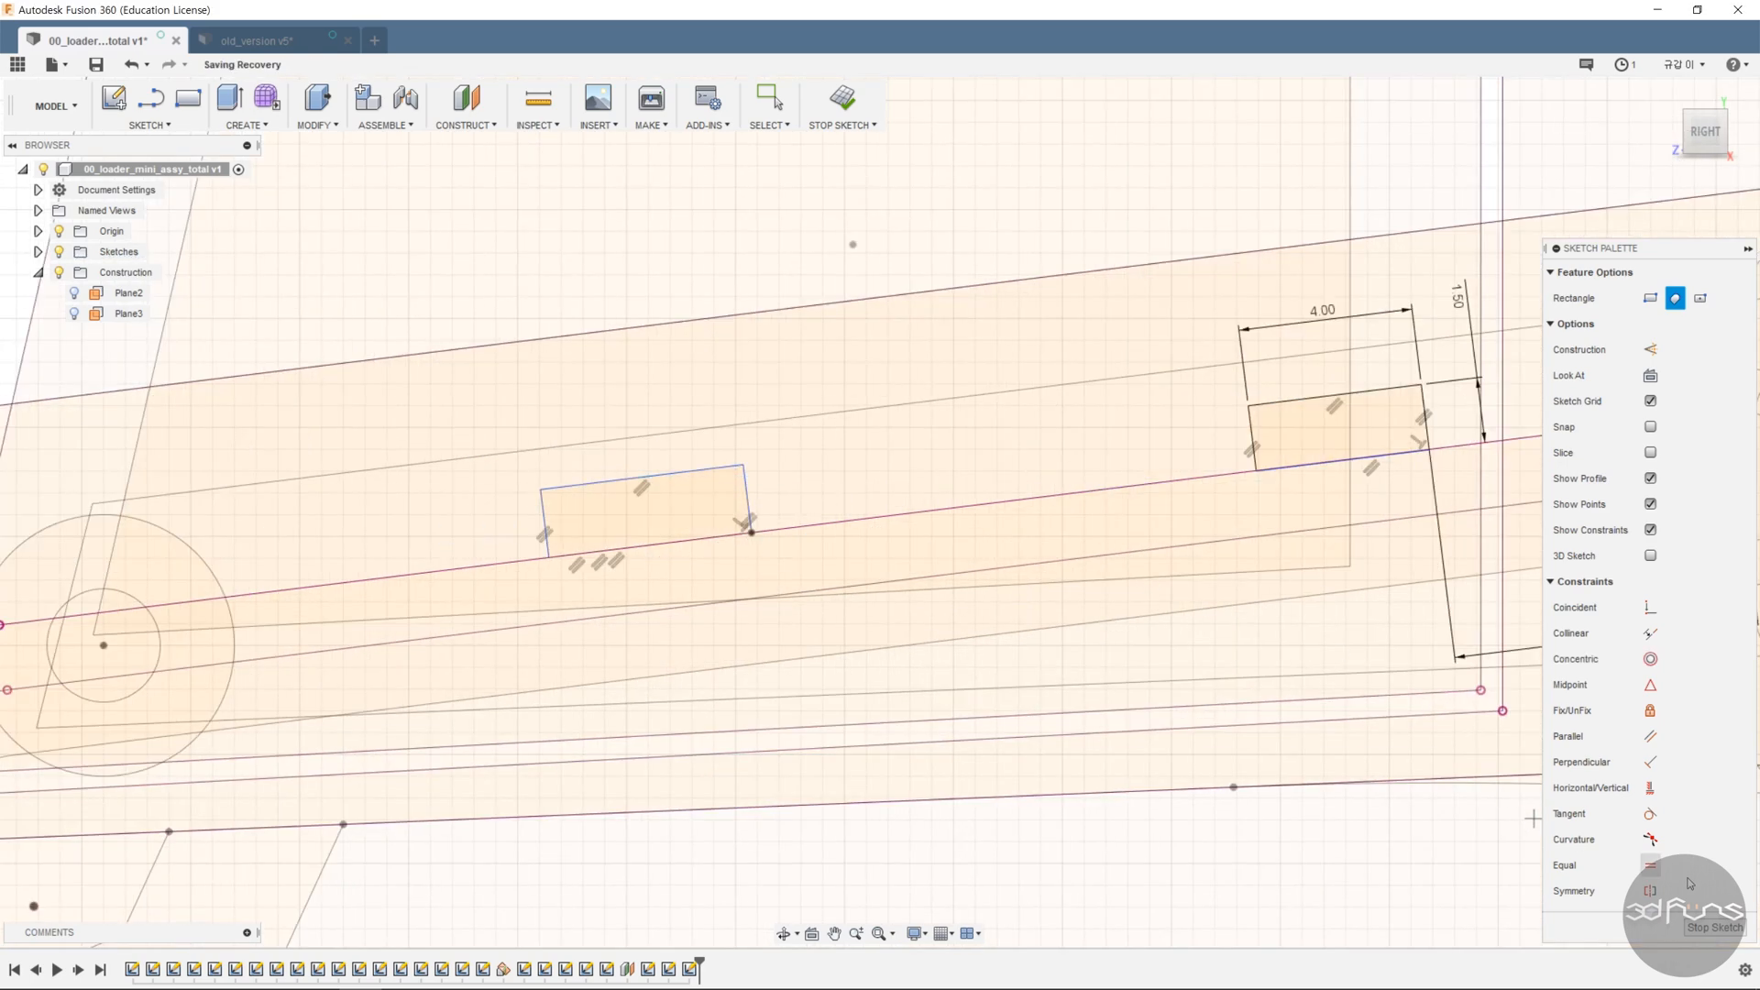
- Make the second rectangle's length and height equal to those of the 4 mm by 1.5 mm rectangle
key(Escape)
click(1324, 405)
click(642, 477)
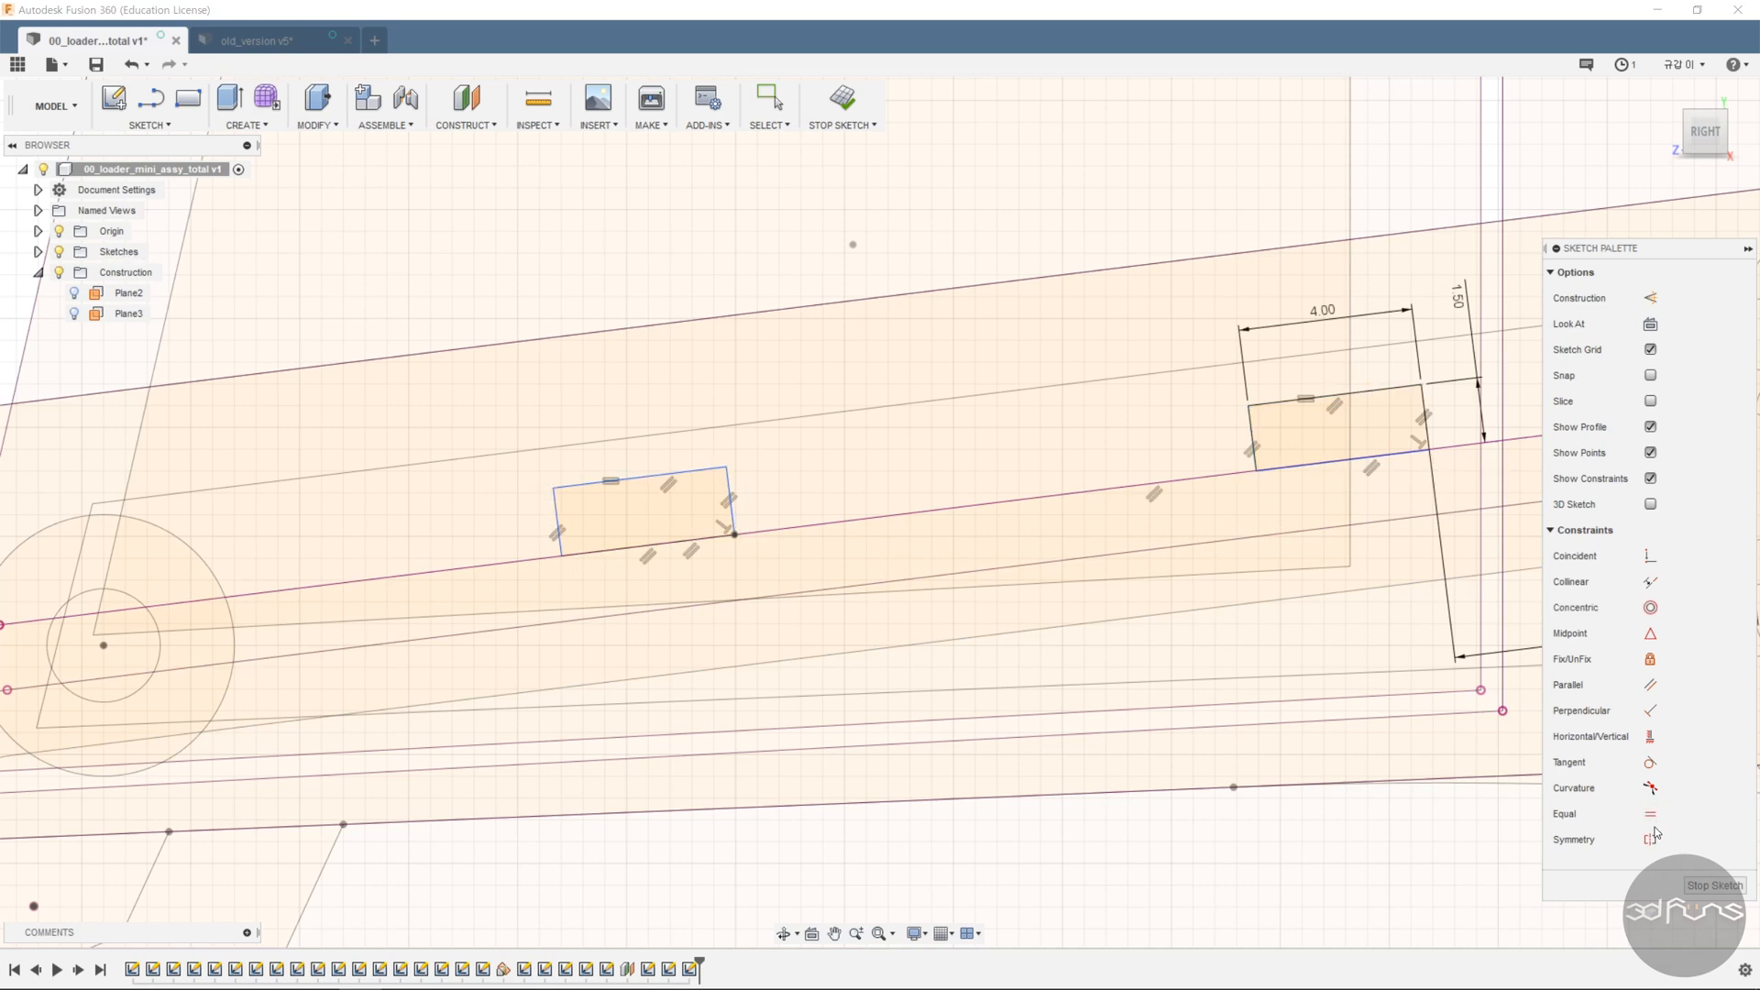
click(1255, 451)
click(731, 499)
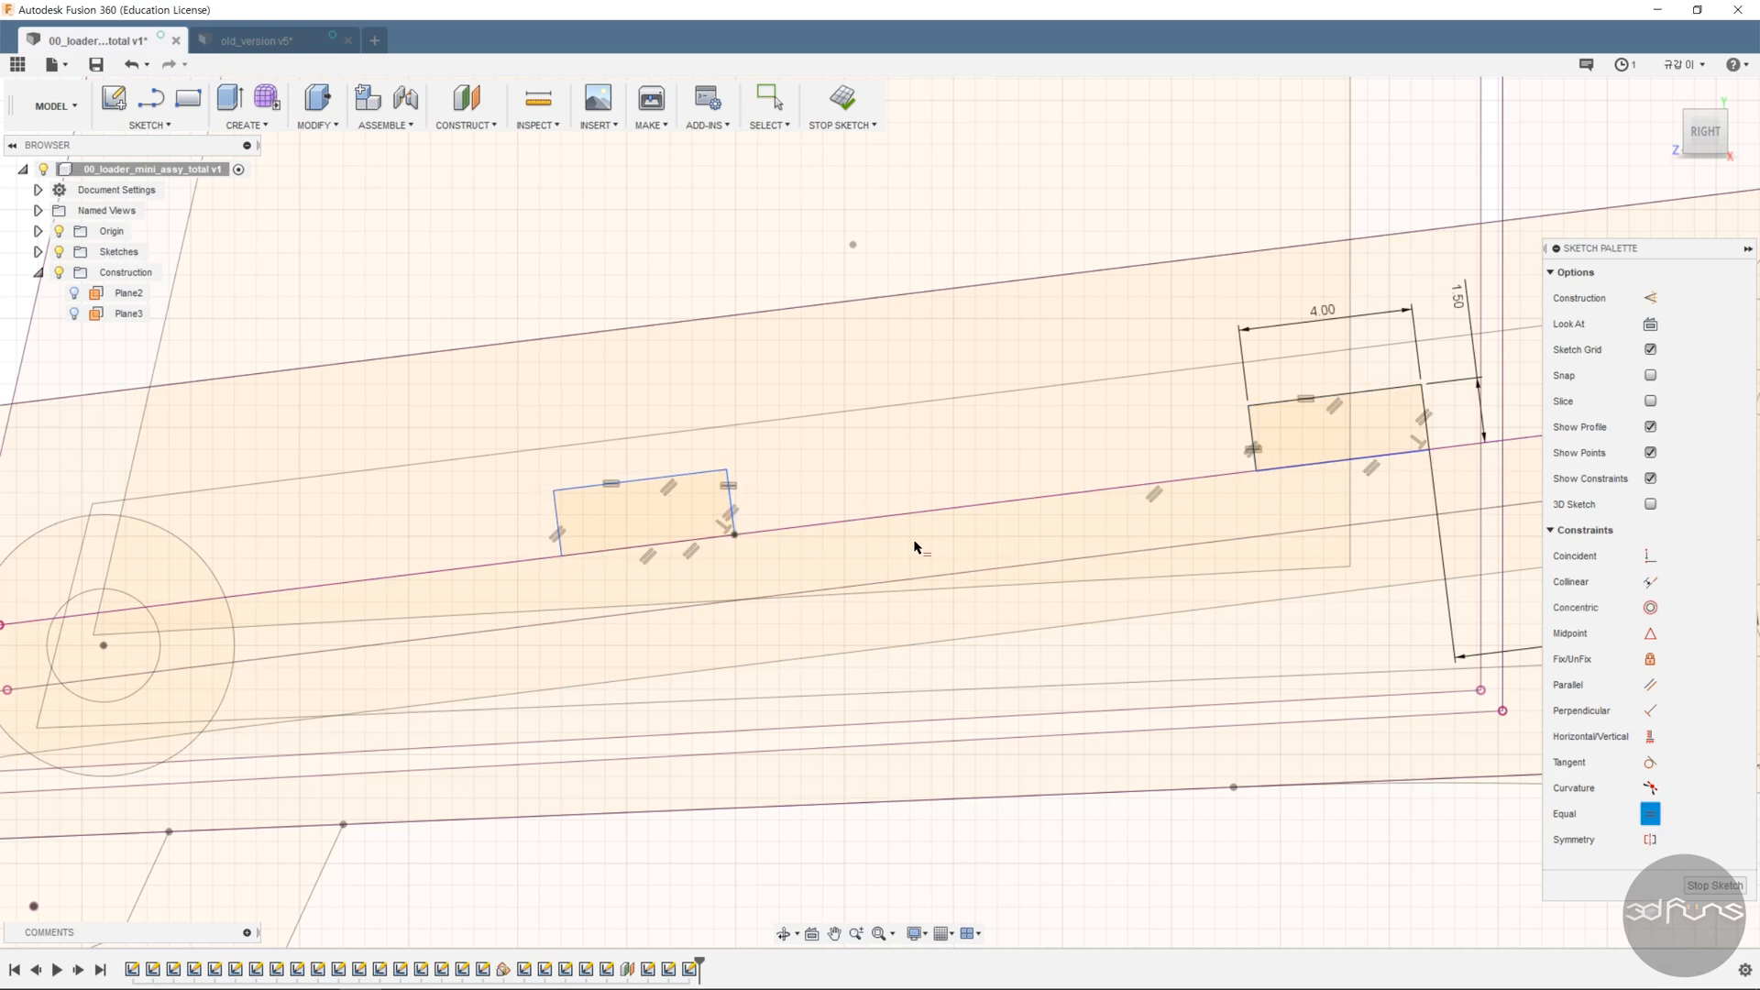
- Set the spacing between the two rectangles along the arm's upper edge to 21 mm
click(734, 534)
click(1249, 444)
click(1013, 362)
text(21)
key(Return)
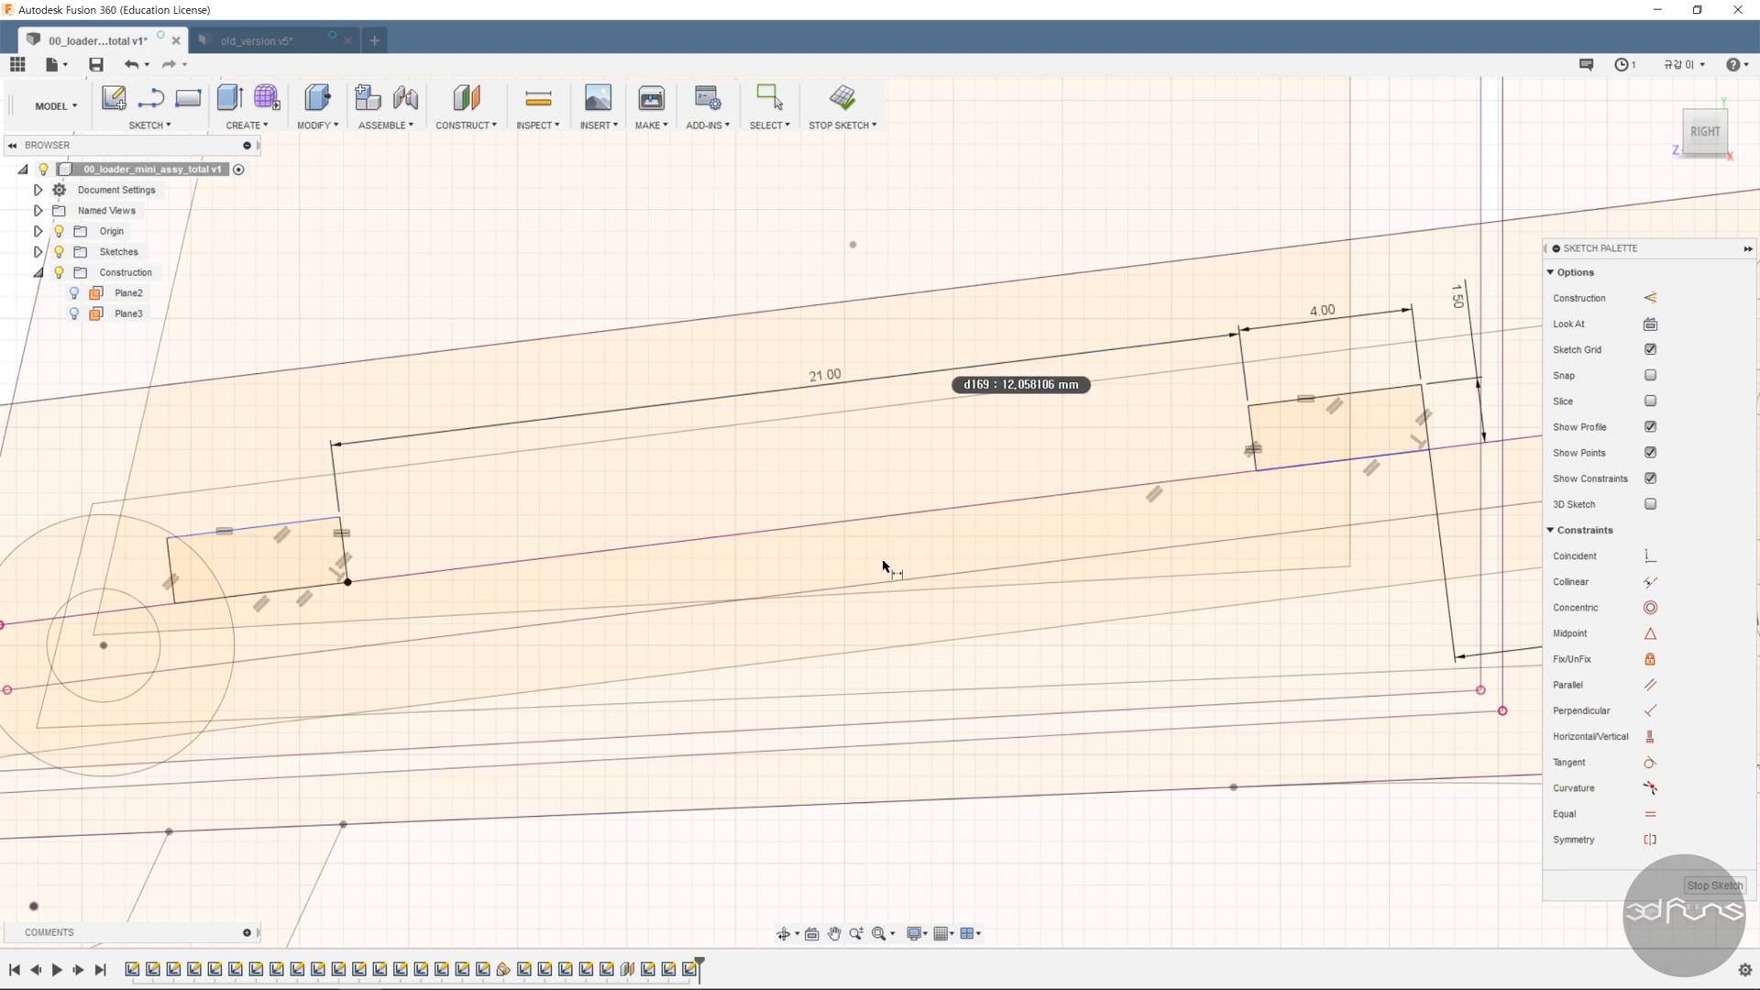
- Draw a 3-point rectangle along the outer edge of the arm's slanted front section, below the bend
scroll(883, 566, down, 3)
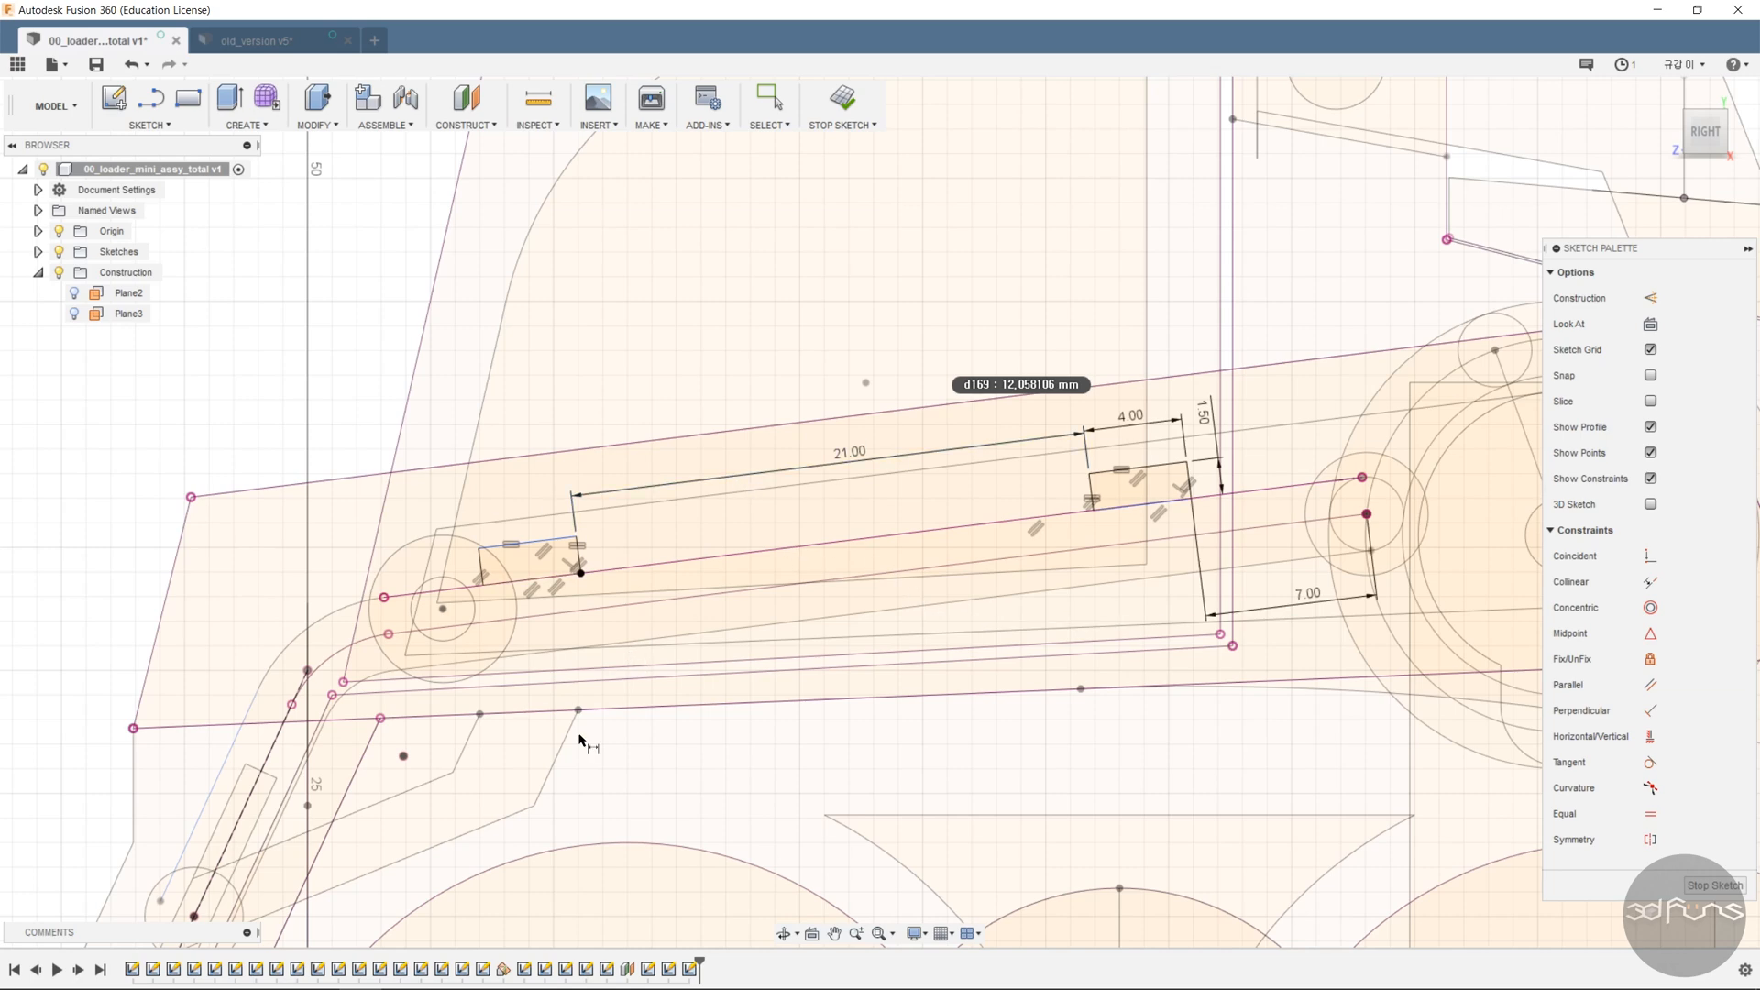
scroll(581, 727, up, 5)
click(150, 125)
mouse_move(137, 184)
click(285, 209)
click(546, 657)
click(589, 561)
click(541, 541)
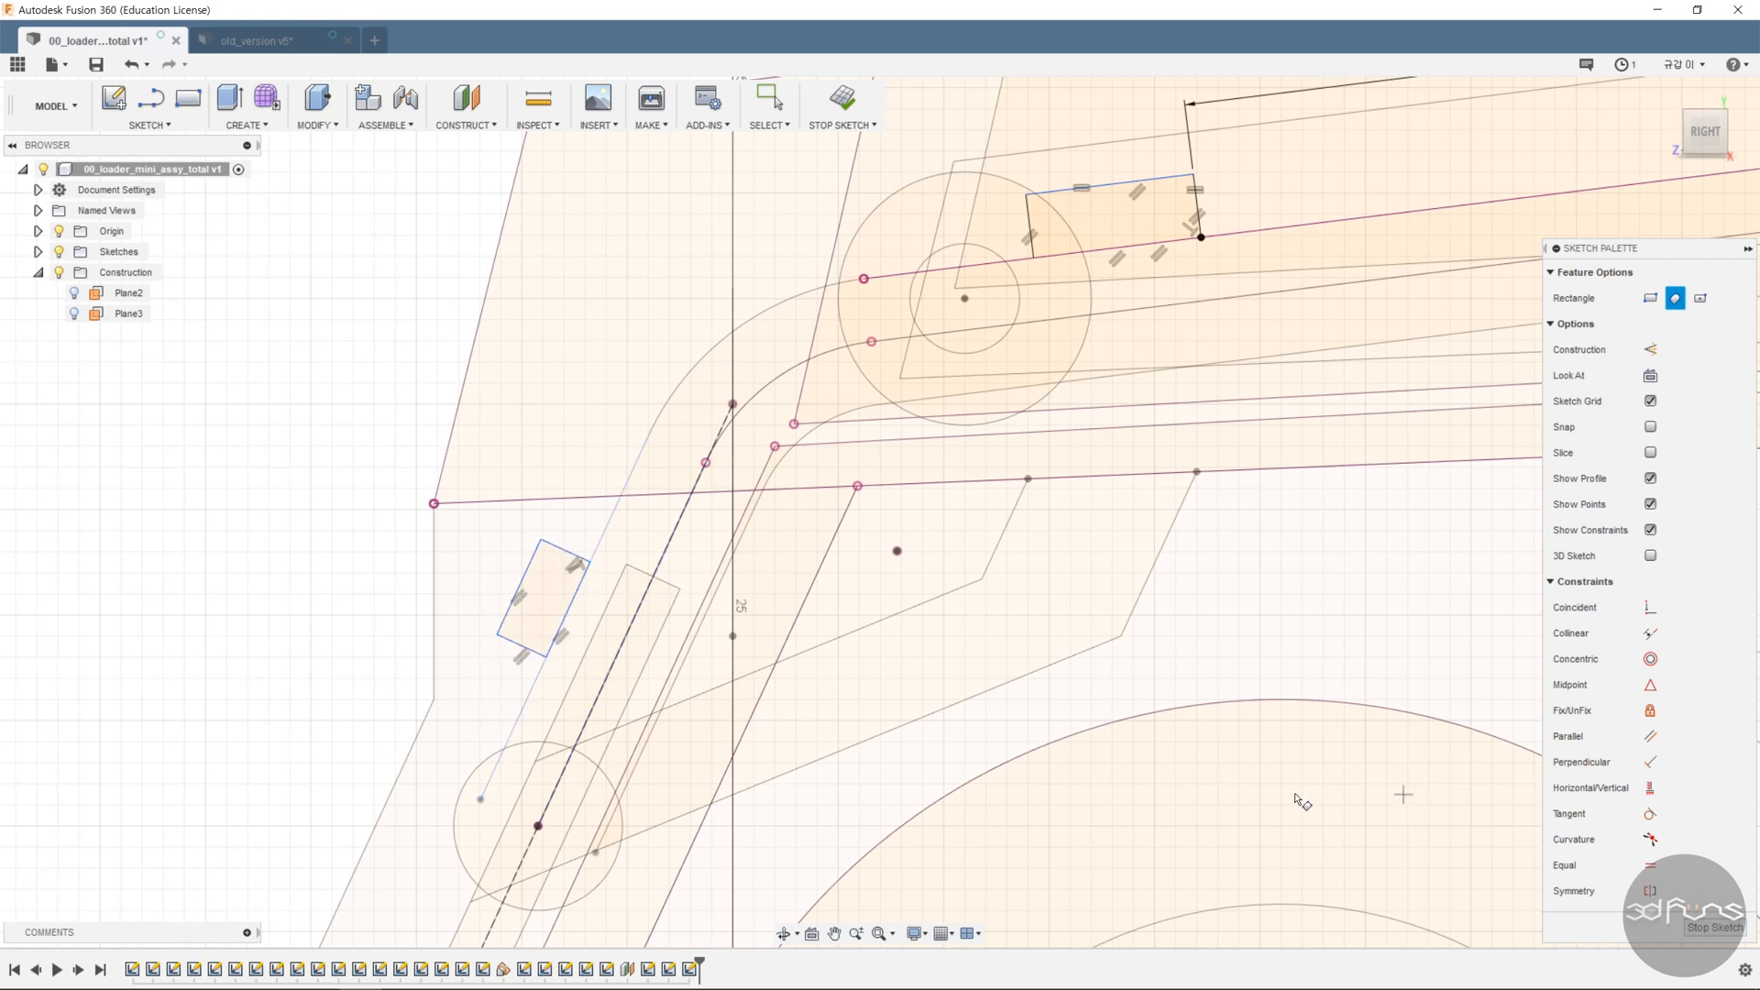
- Dimension the rectangle beside the slanted front section to 3 mm long and 1 mm wide
key(d)
click(521, 588)
click(507, 559)
text(3)
key(Return)
click(597, 562)
click(607, 490)
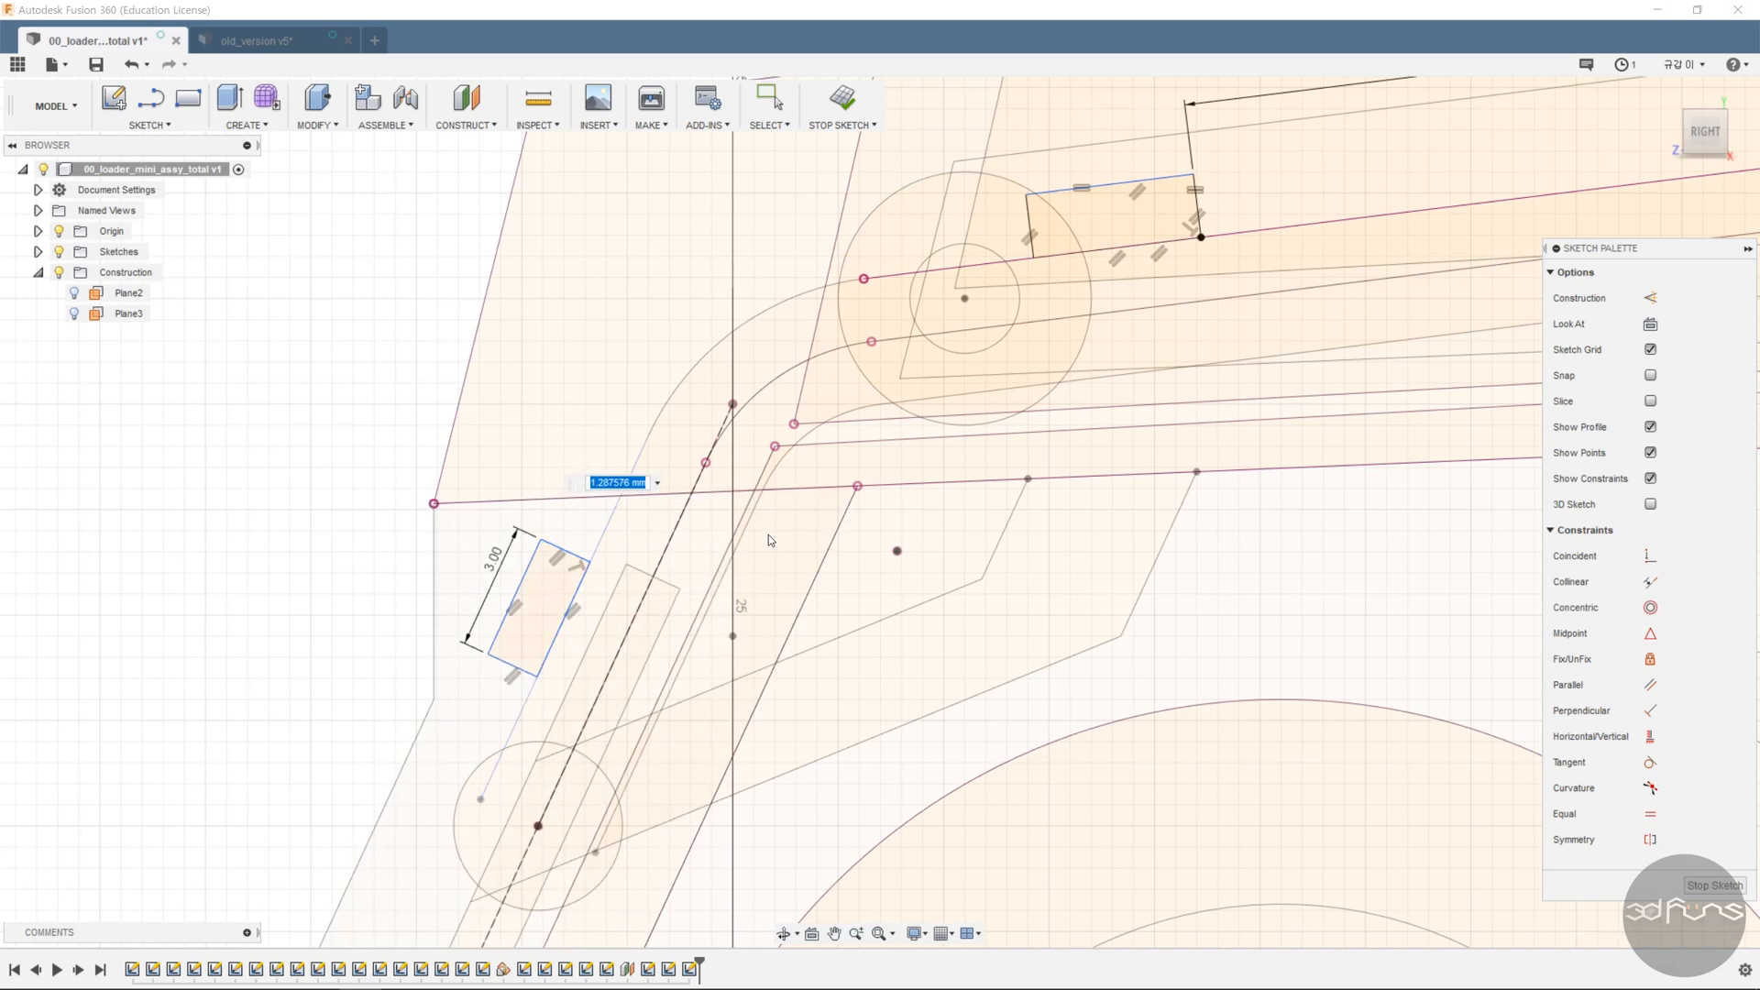
text(1)
key(Return)
- Make the 3 mm by 1 mm rectangle's long side collinear with the outer edge of the arm's slanted front section
click(578, 597)
scroll(578, 598, up, 3)
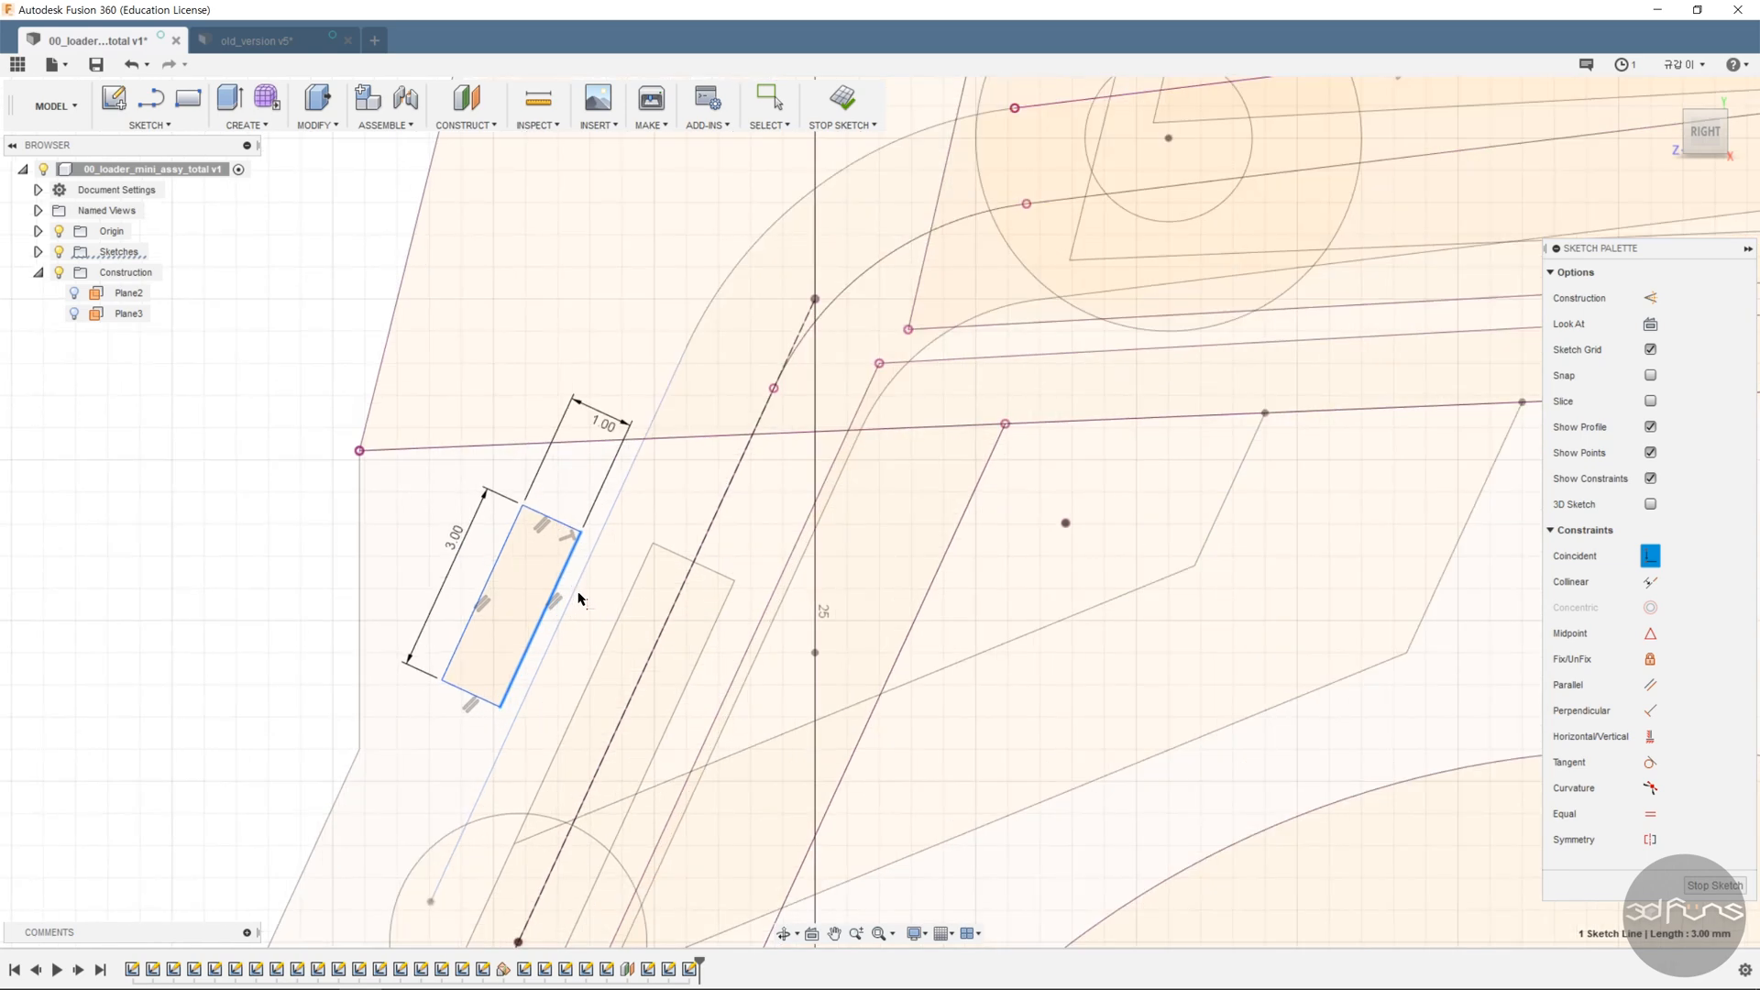
scroll(742, 712, down, 1)
scroll(742, 714, down, 2)
shift+middle_drag(743, 713, 779, 685)
click(1650, 556)
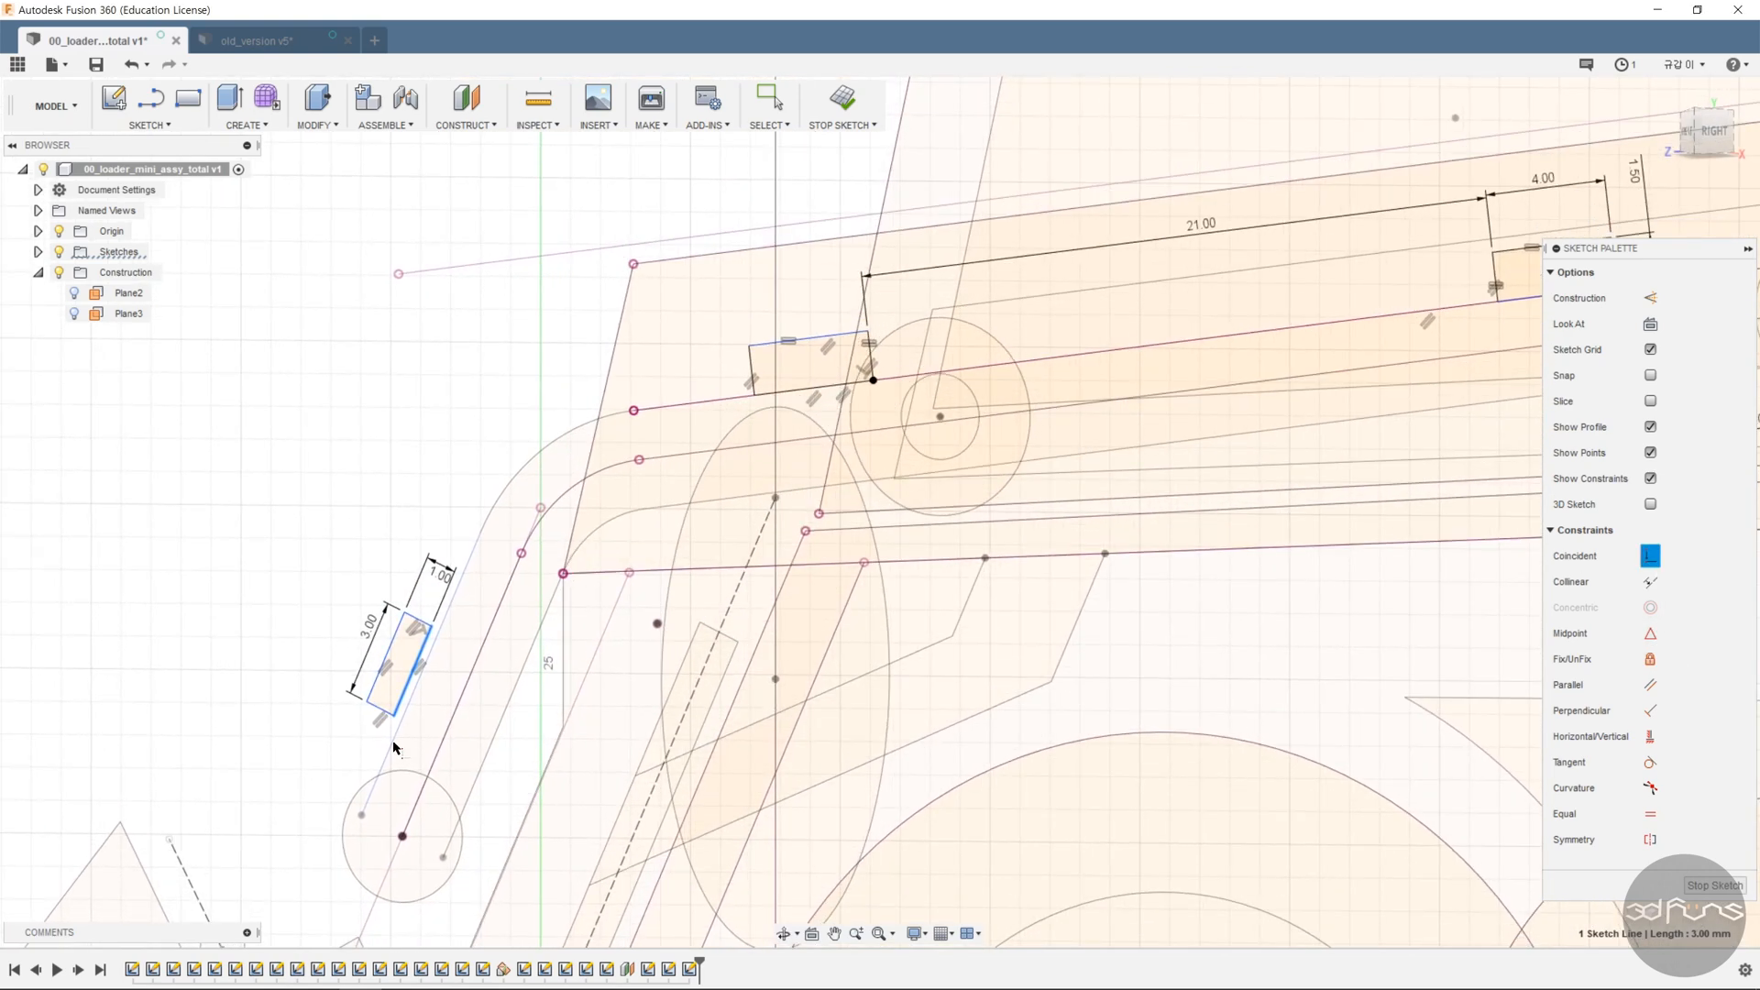
click(1650, 582)
click(391, 745)
click(402, 698)
key(Escape)
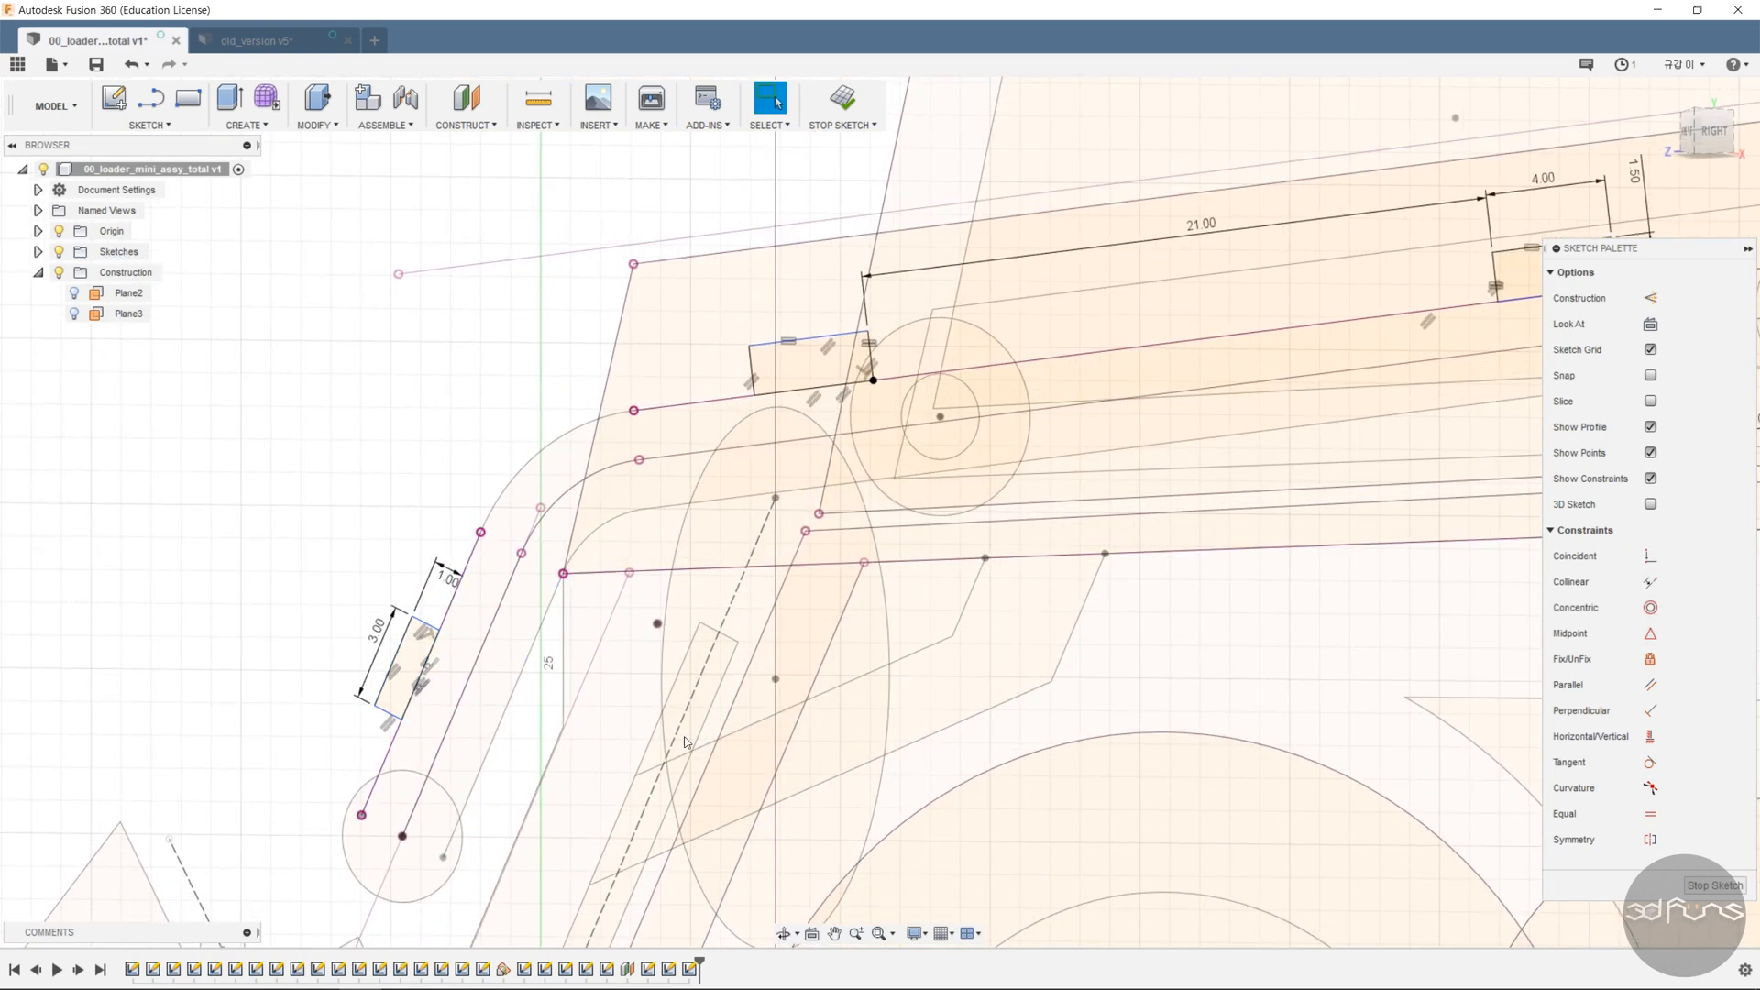
- Dimension the rectangle's lower short side 4 mm from the centre of the pivot circle at the arm's front end
click(1650, 323)
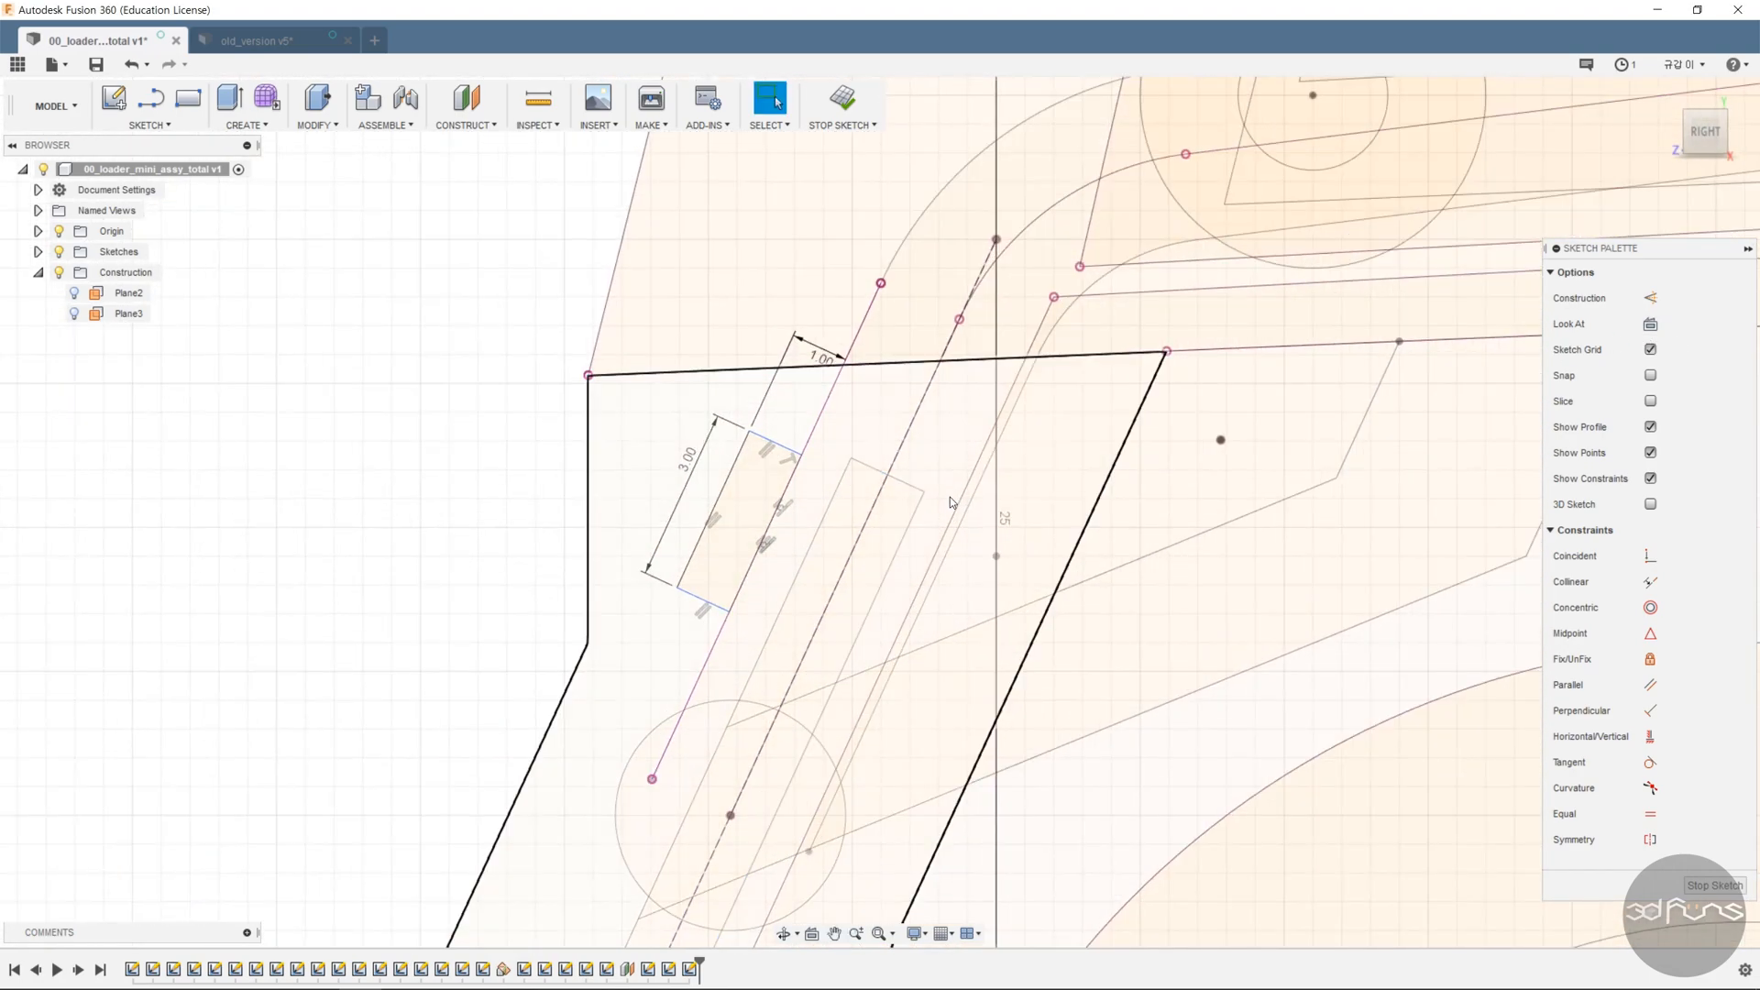
key(d)
click(701, 598)
click(730, 815)
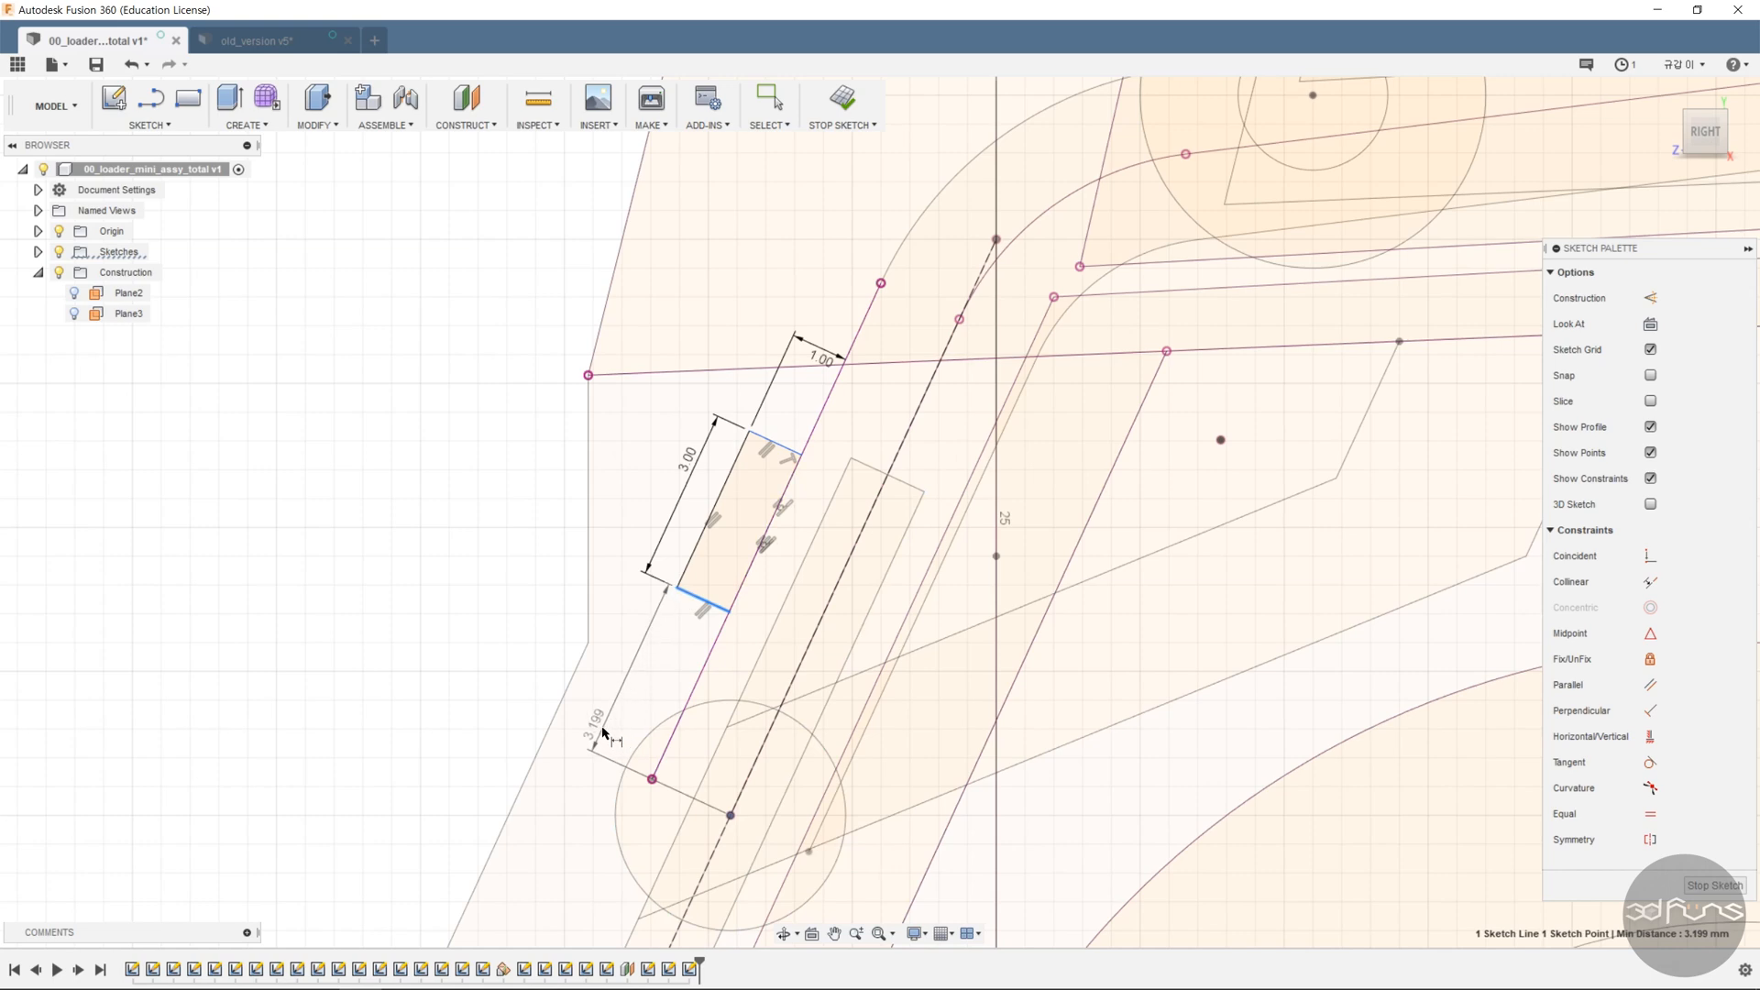
click(596, 679)
text(4)
key(Return)
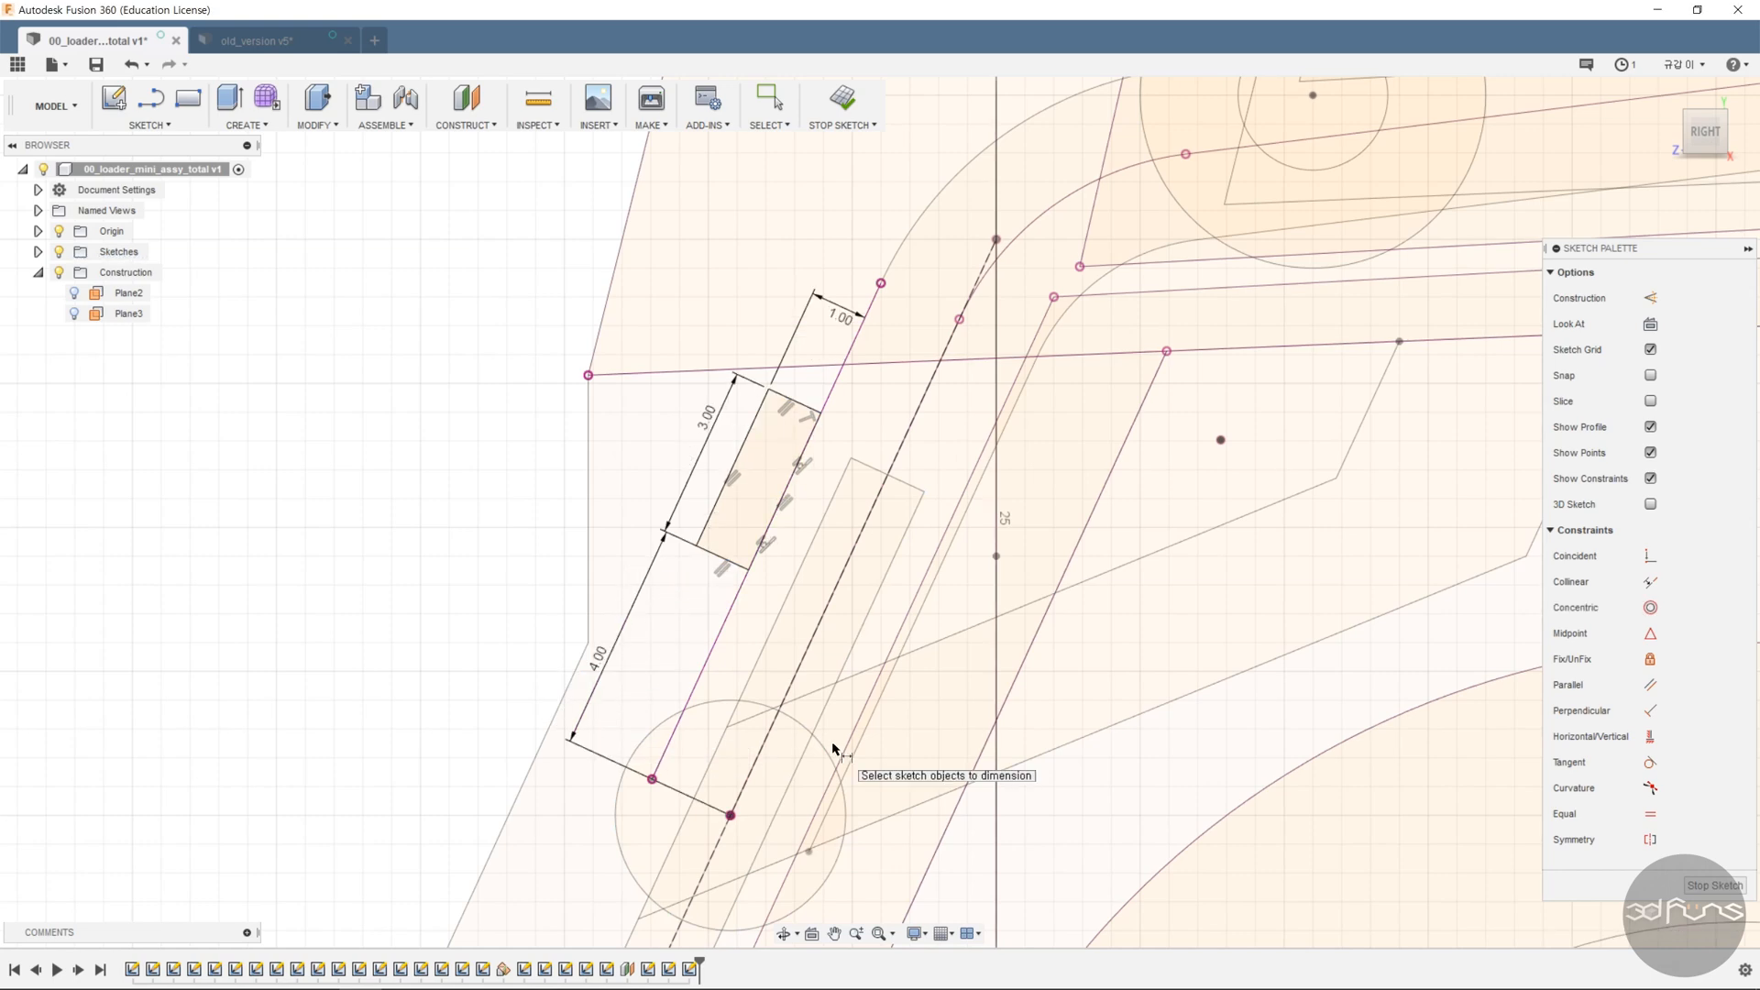
key(Escape)
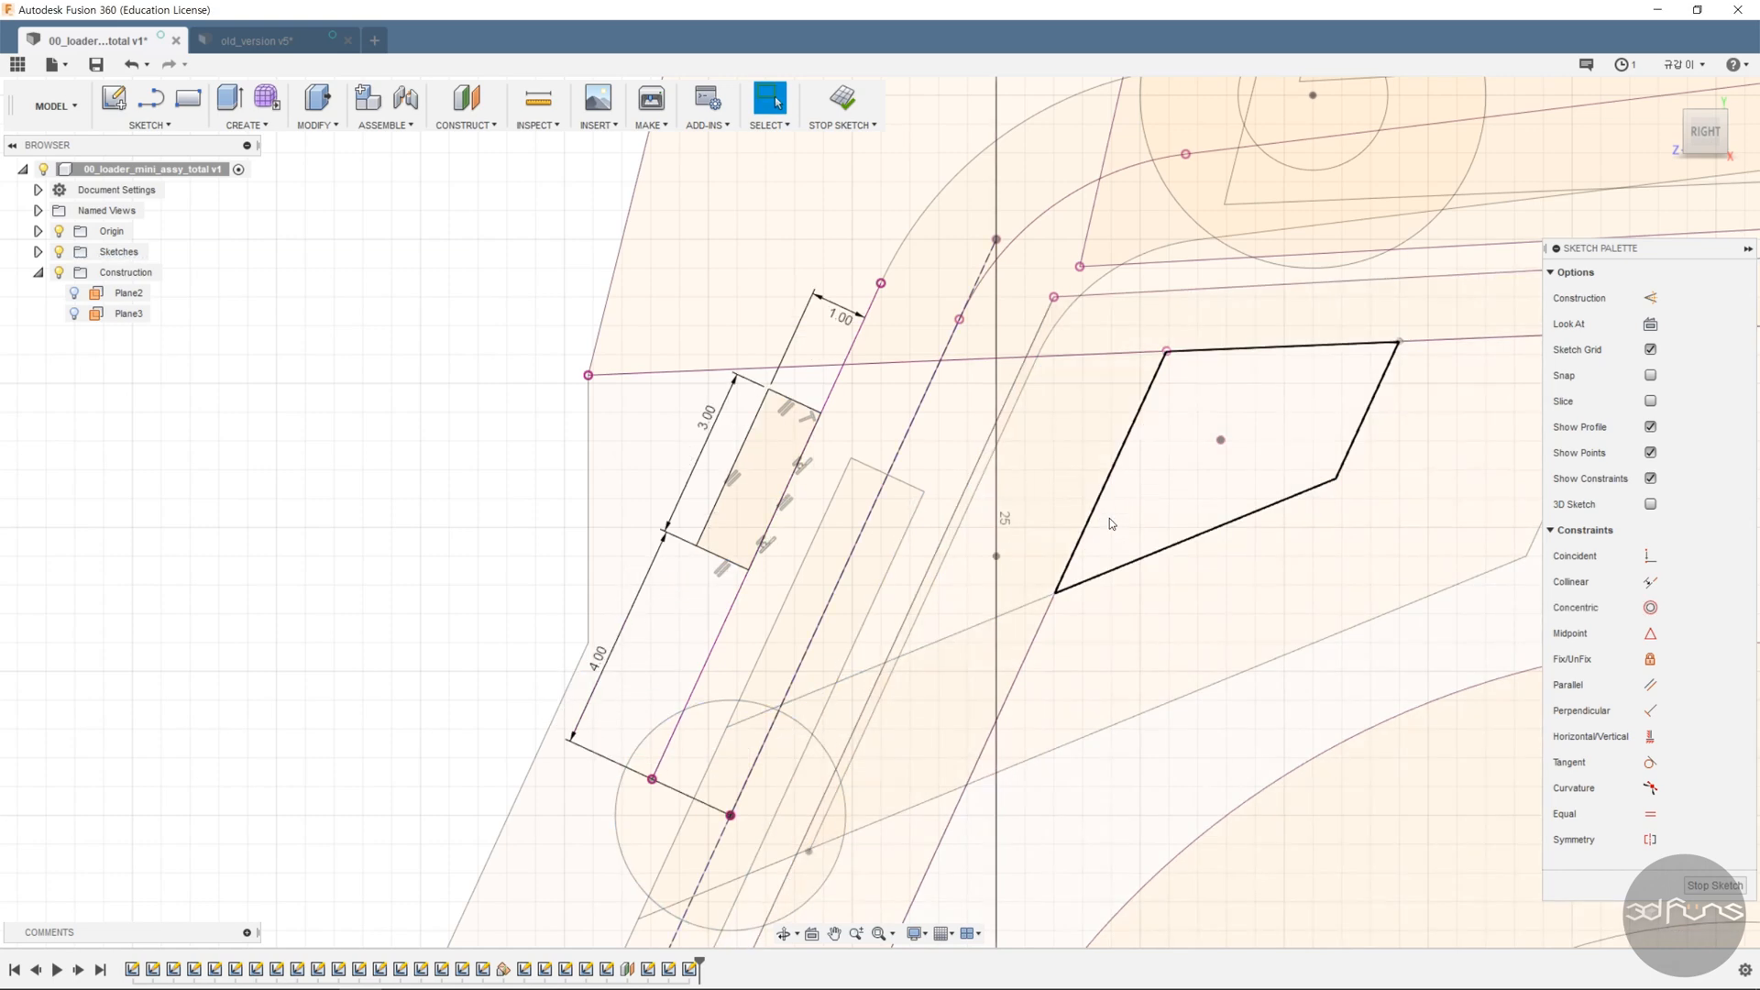
click(149, 125)
click(128, 491)
click(733, 468)
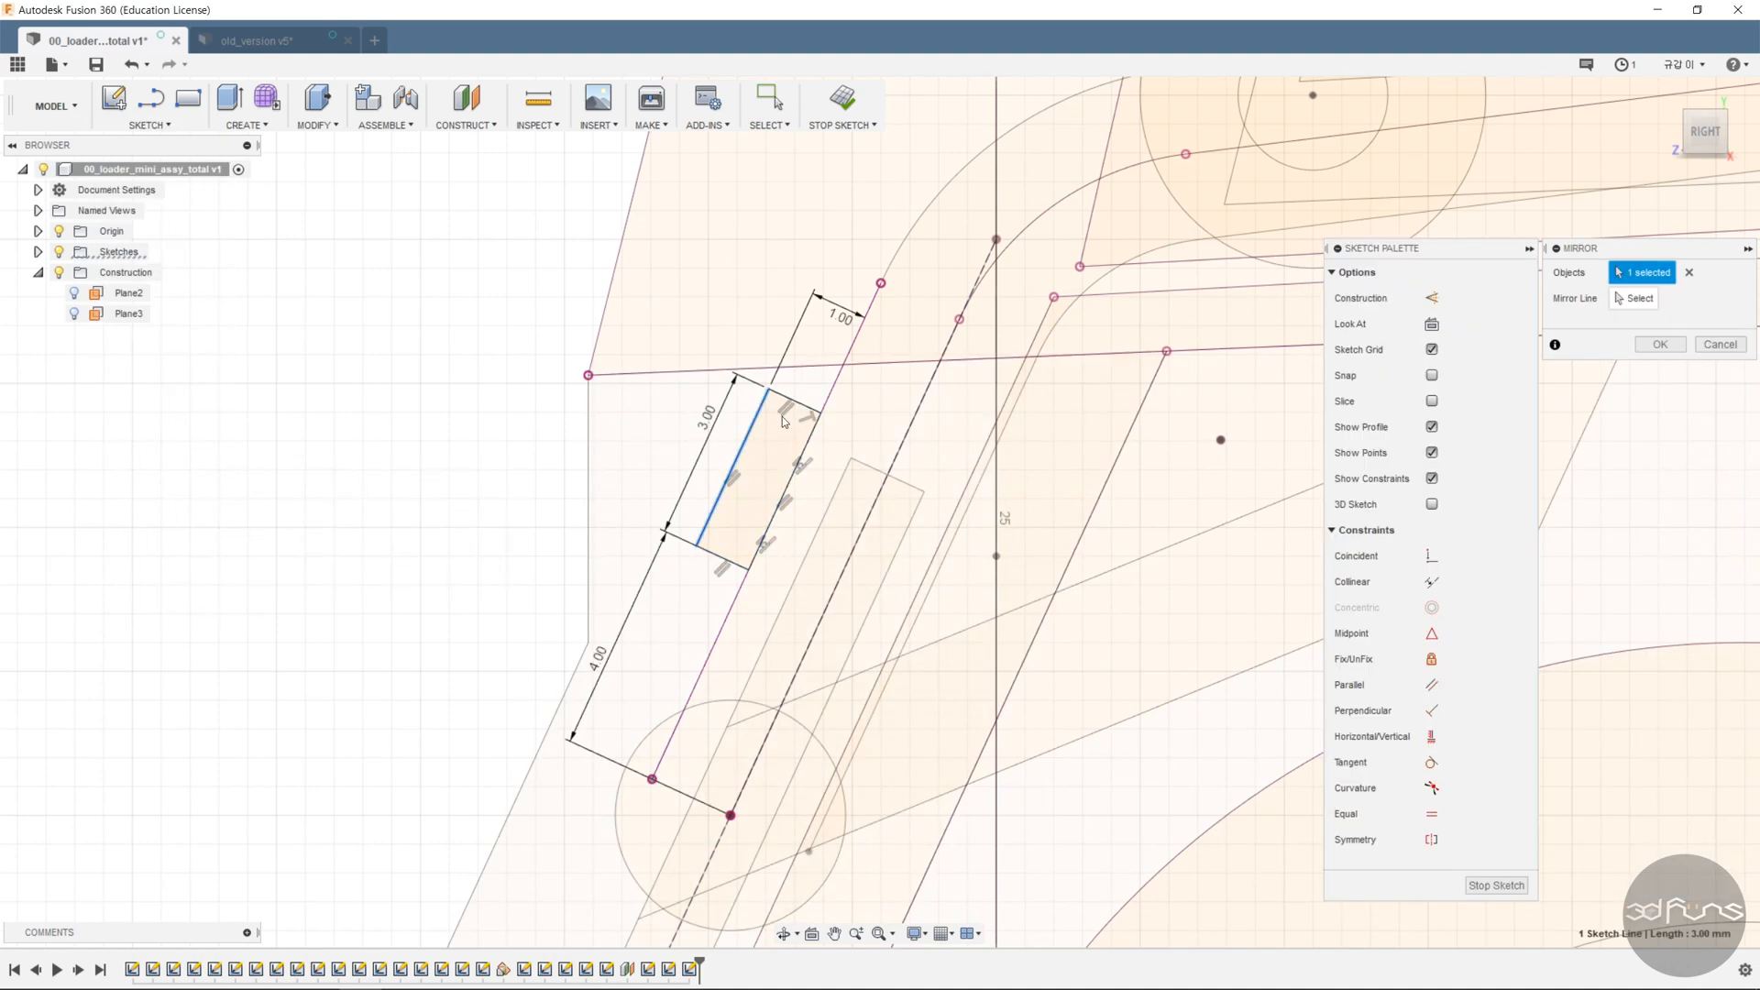
click(790, 400)
click(738, 562)
click(776, 521)
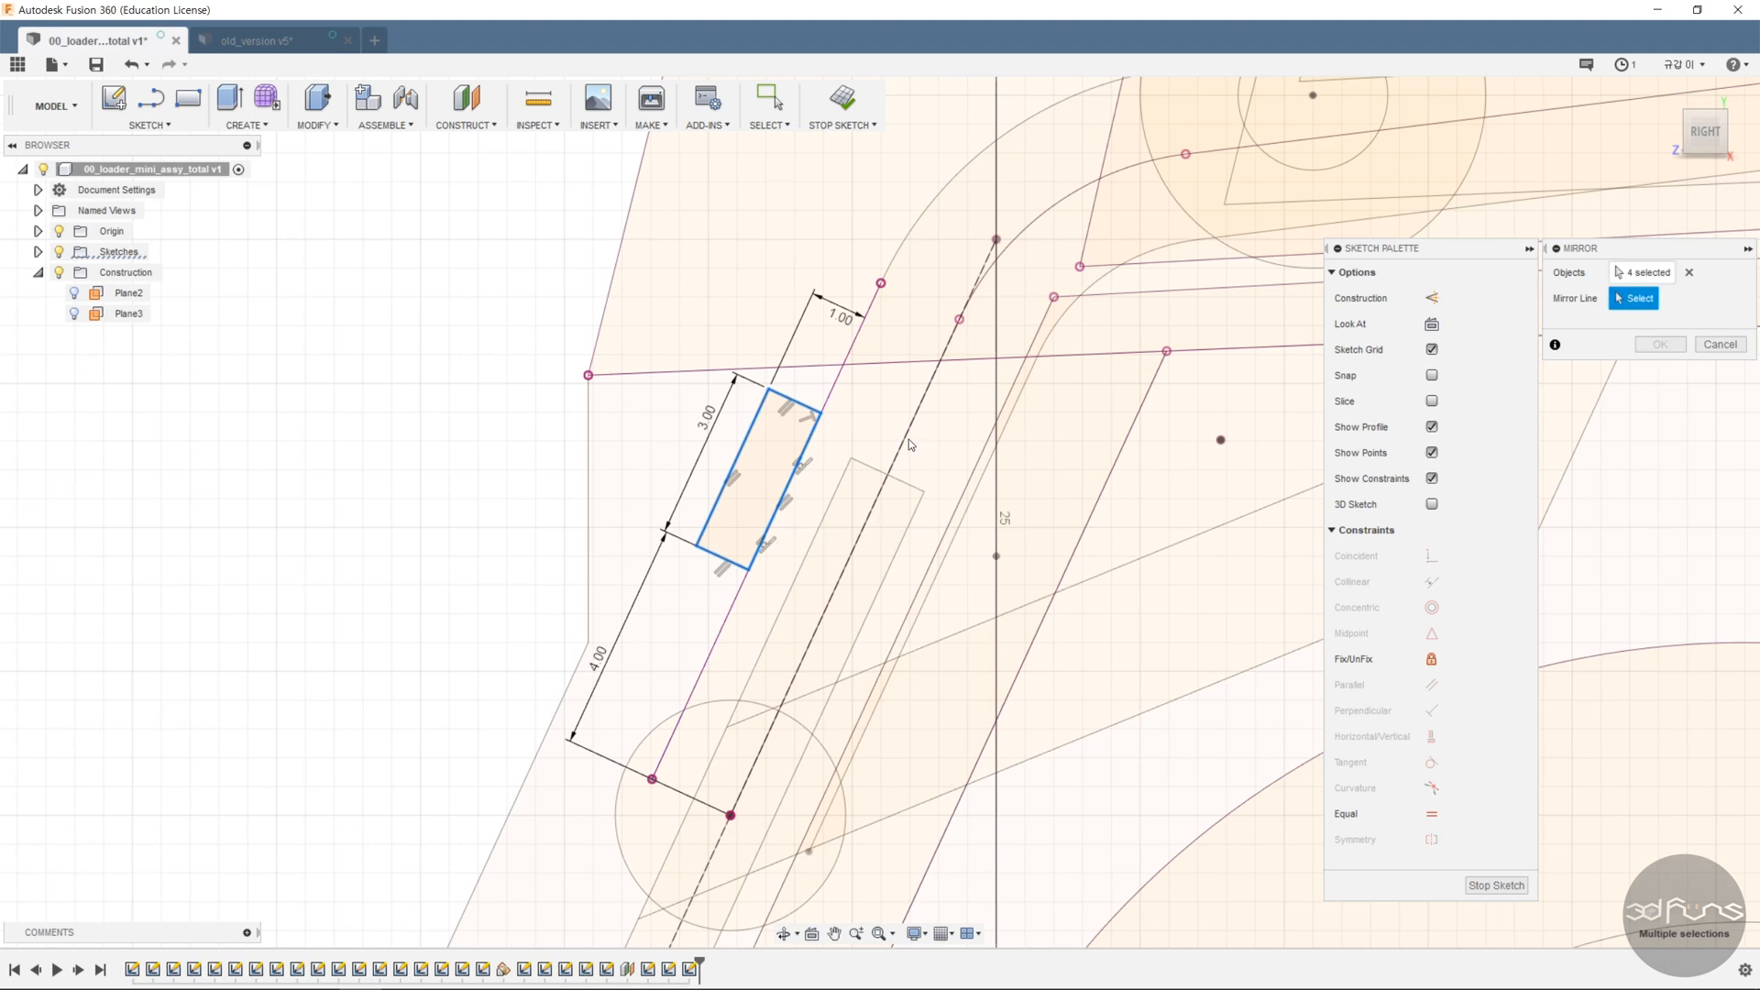
click(1719, 343)
- Project the arm's centre lines, along both the slanted front section and the long upper section, into the sketch
click(150, 125)
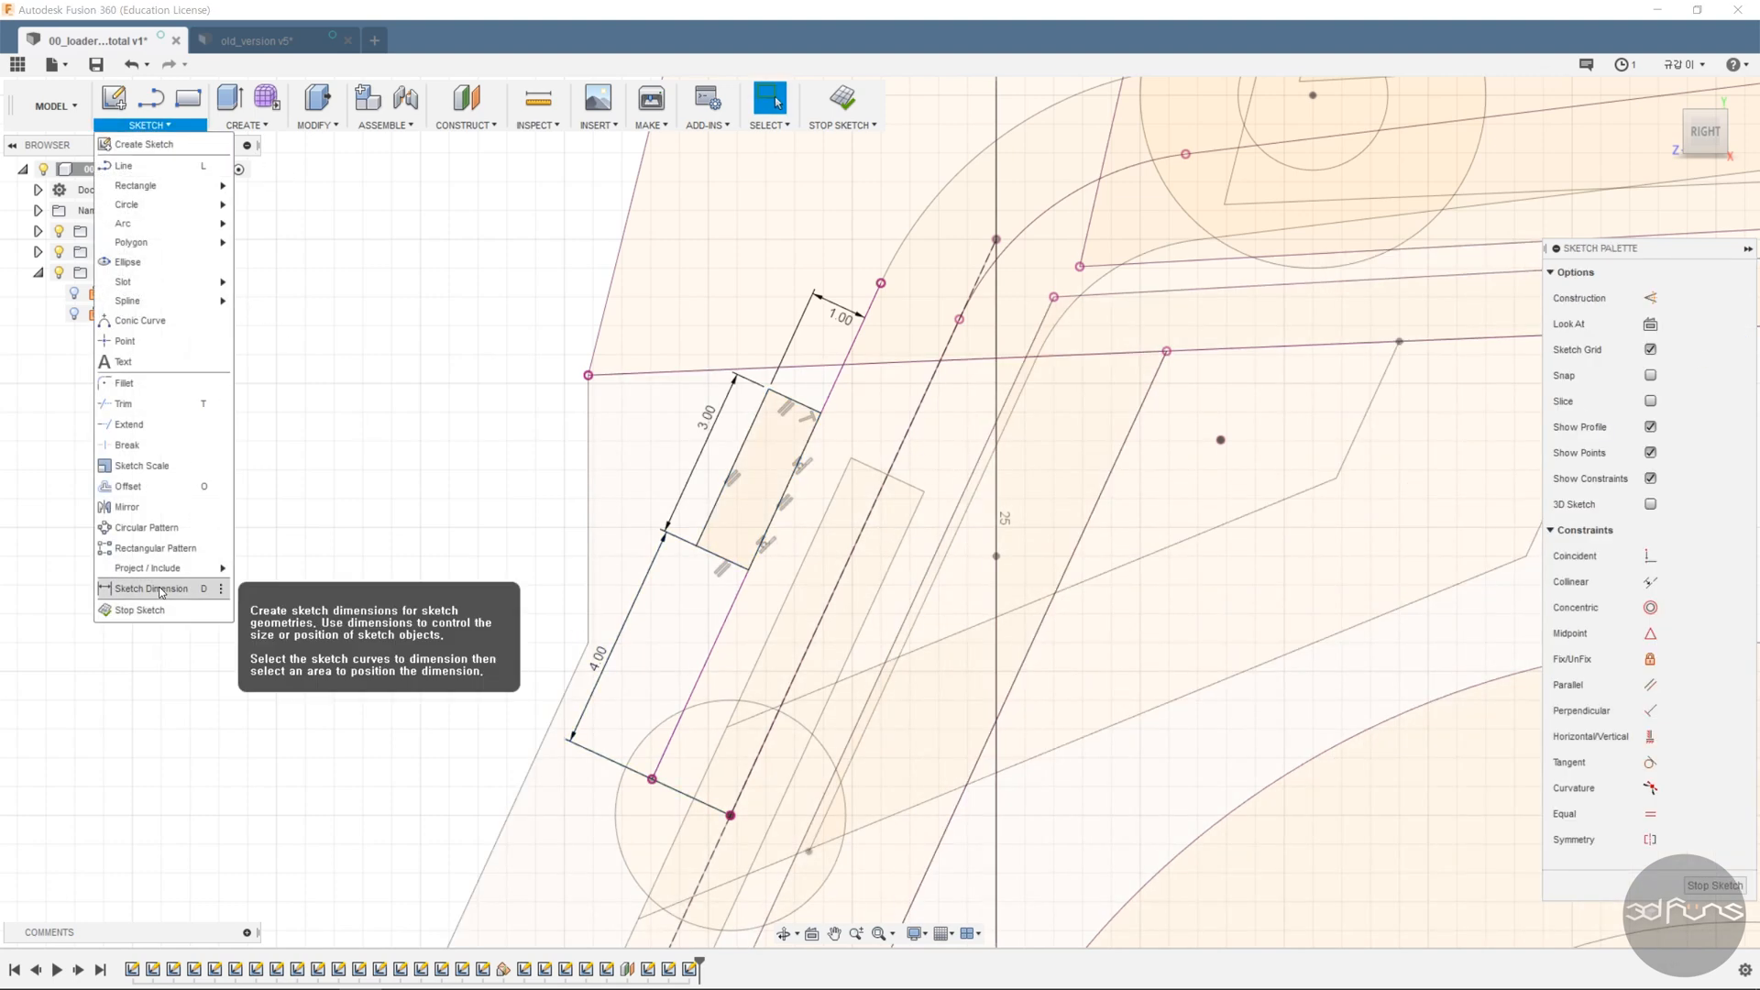
click(275, 569)
shift+middle_drag(514, 514, 558, 491)
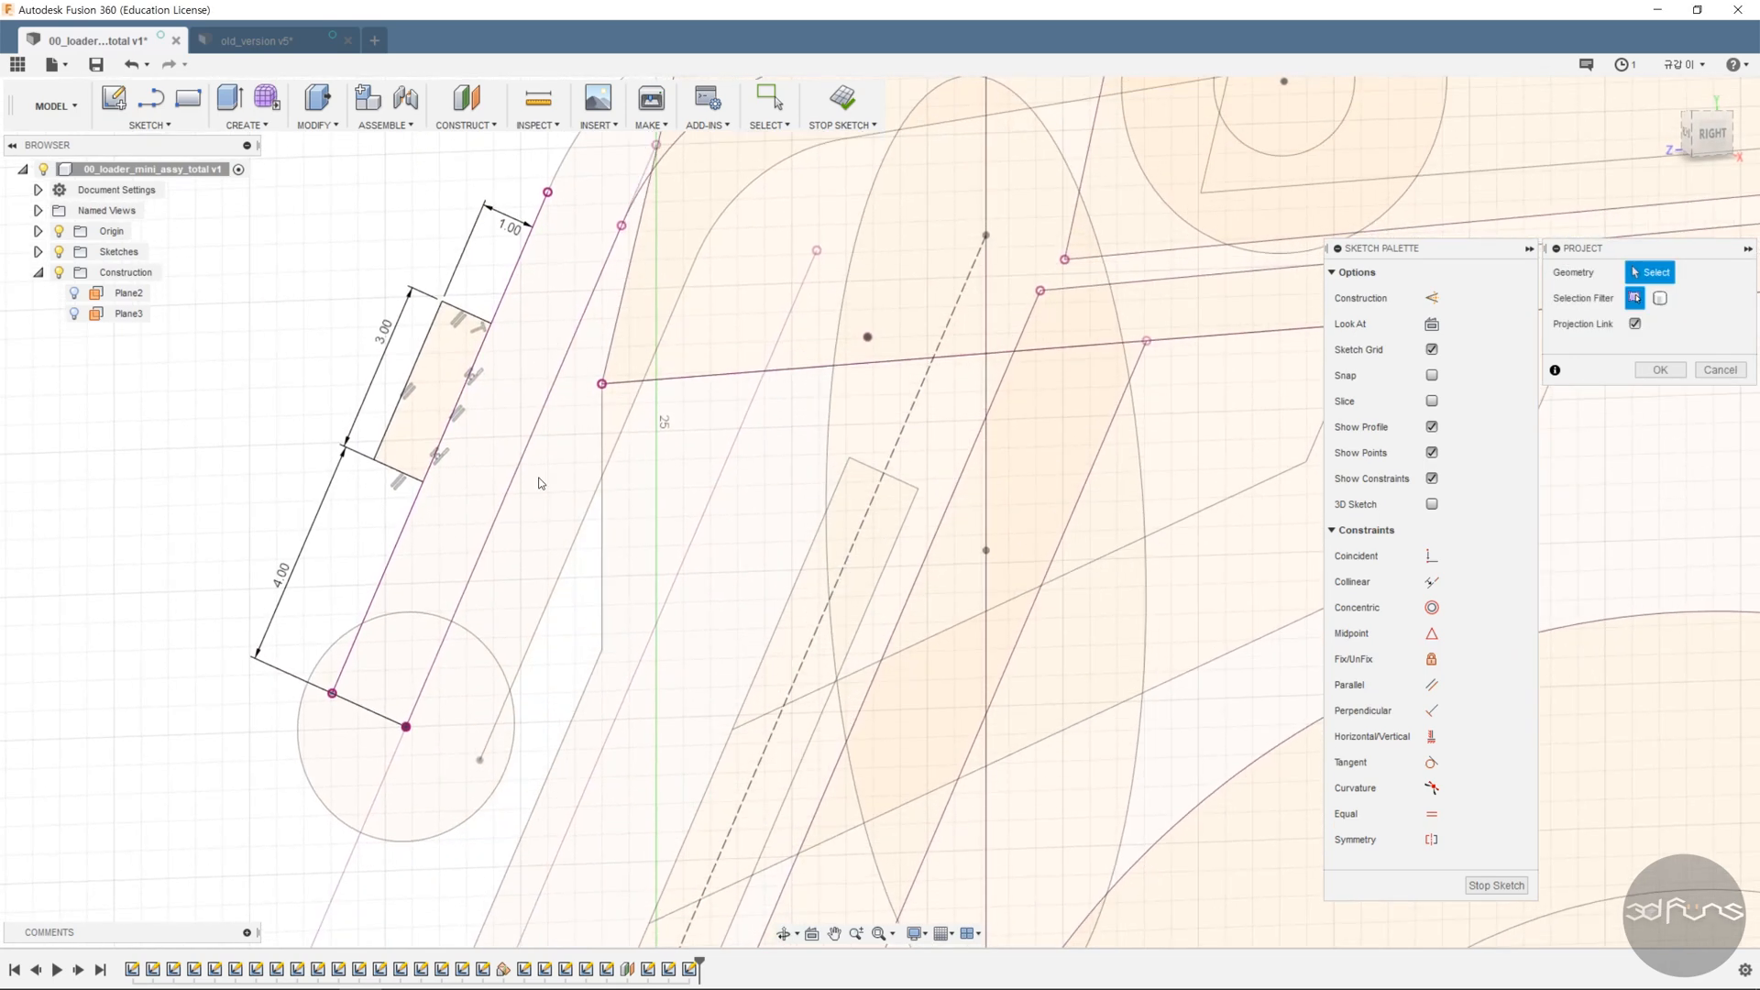
click(513, 477)
mouse_move(902, 55)
middle_down()
mouse_move(801, 286)
mouse_move(812, 396)
middle_up()
click(812, 392)
click(1659, 370)
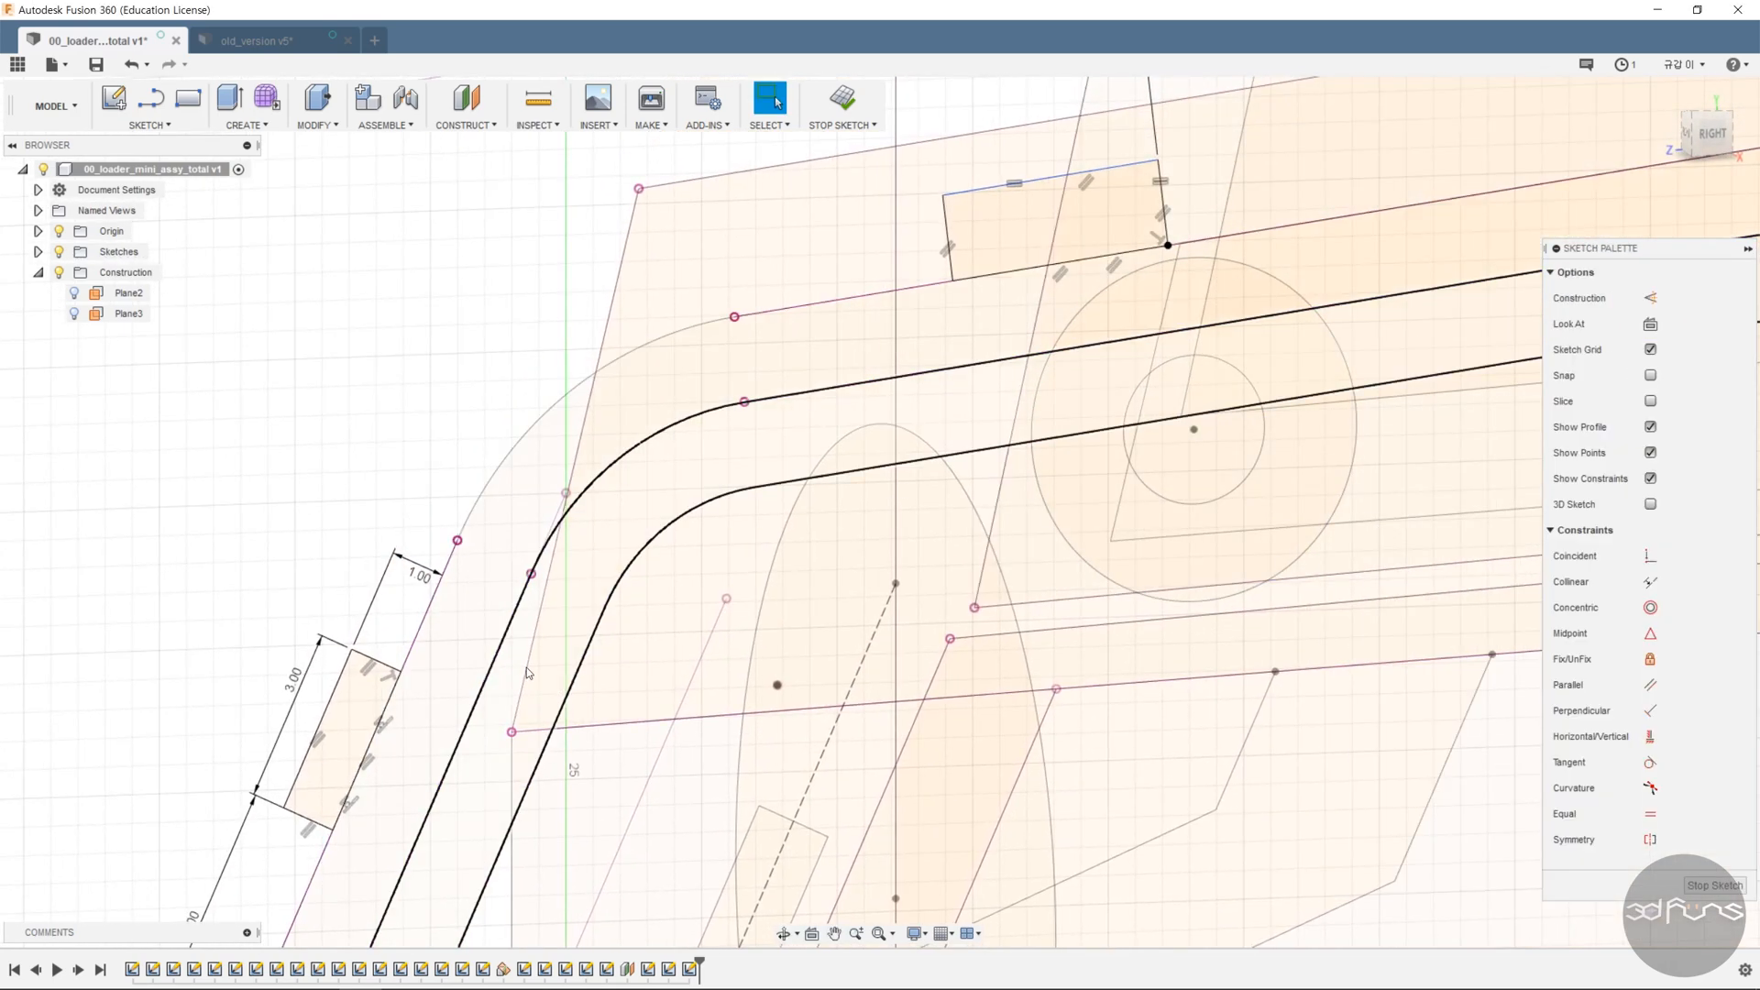
- Mirror the 3 mm by 1 mm rectangle across the projected centre line of the arm's slanted front section
middle_drag(645, 656, 773, 444)
click(172, 128)
click(207, 507)
click(440, 543)
click(438, 606)
click(495, 541)
click(563, 588)
scroll(832, 582, down, 2)
click(1660, 344)
- Mirror the two rectangles on the arm's upper edge across the projected centre line of the long section
click(150, 124)
click(207, 507)
click(1015, 174)
click(1020, 168)
click(1043, 223)
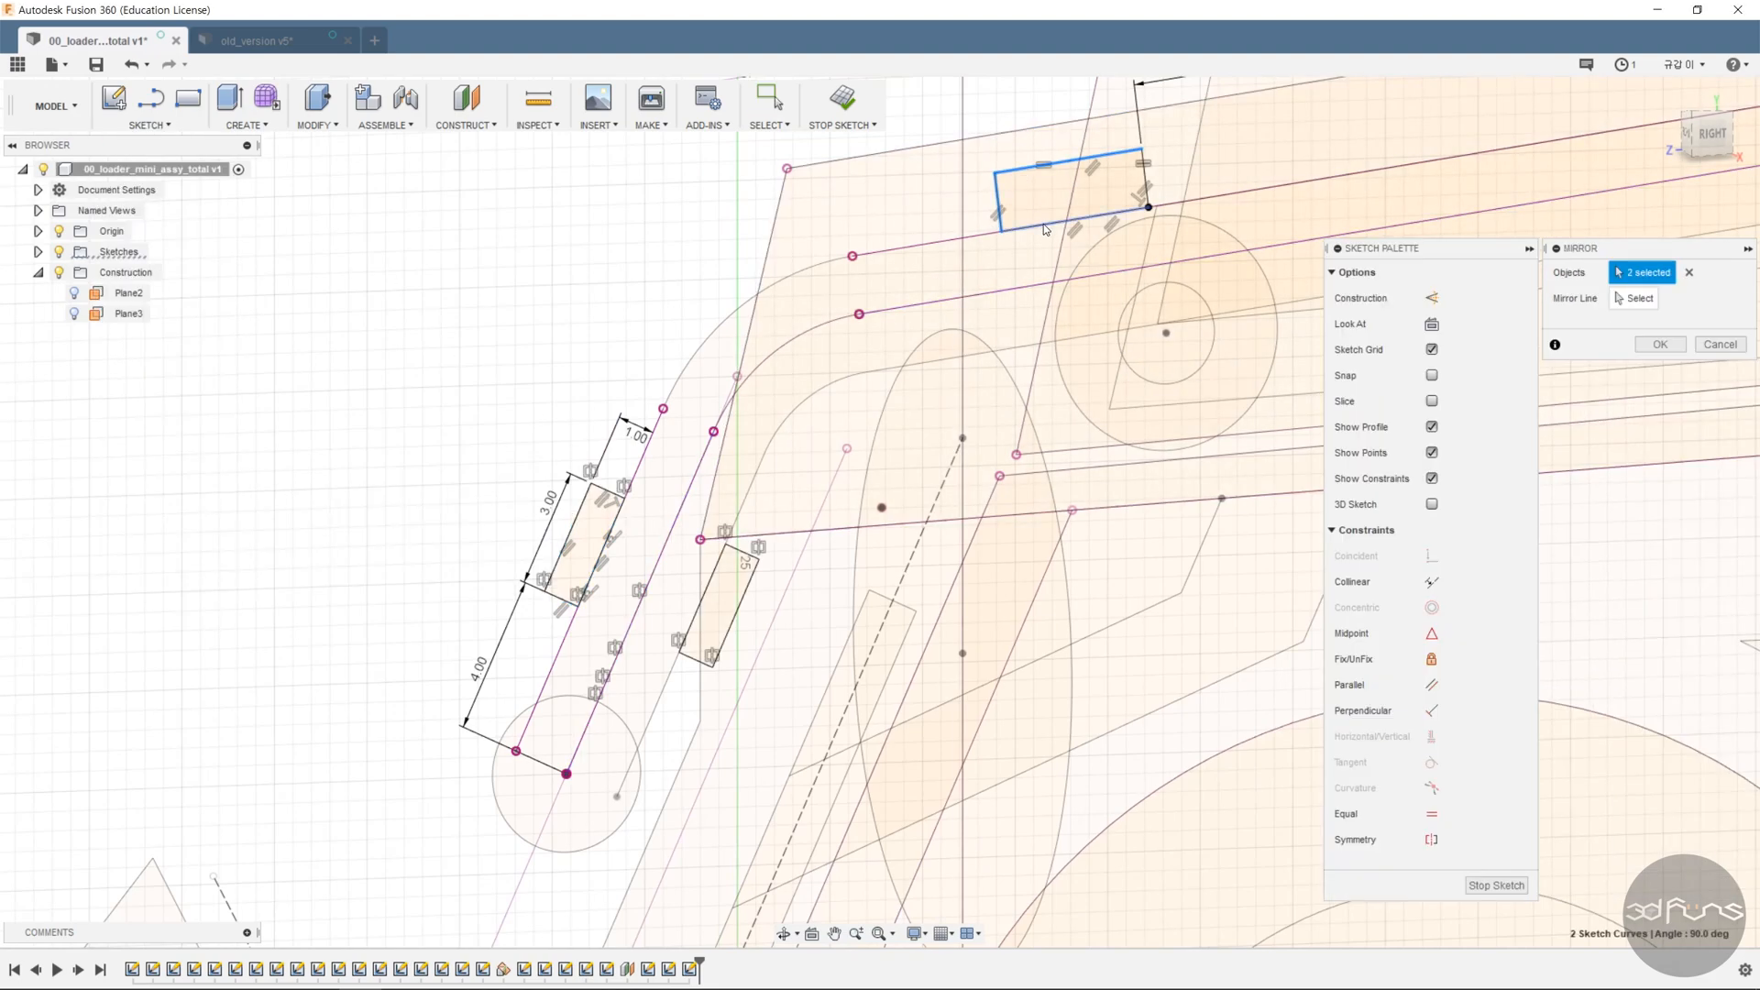
middle_drag(1188, 284, 262, 697)
click(990, 458)
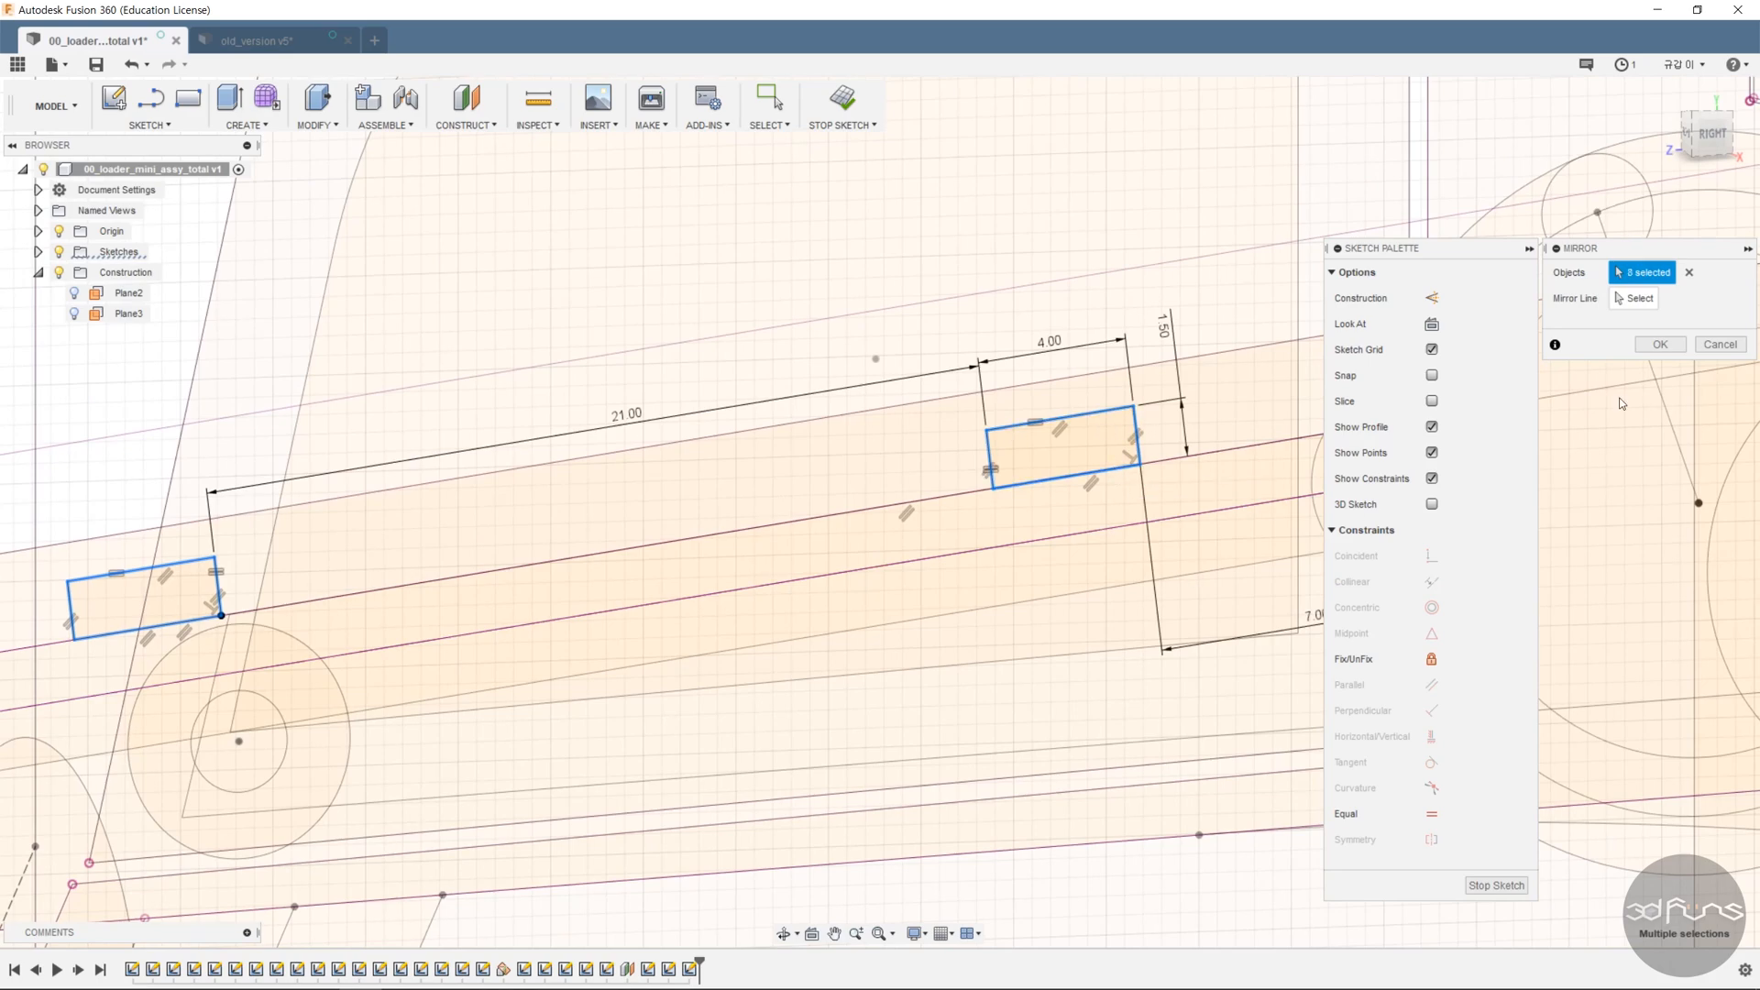
click(1638, 299)
click(1080, 535)
click(1660, 345)
scroll(840, 628, down, 2)
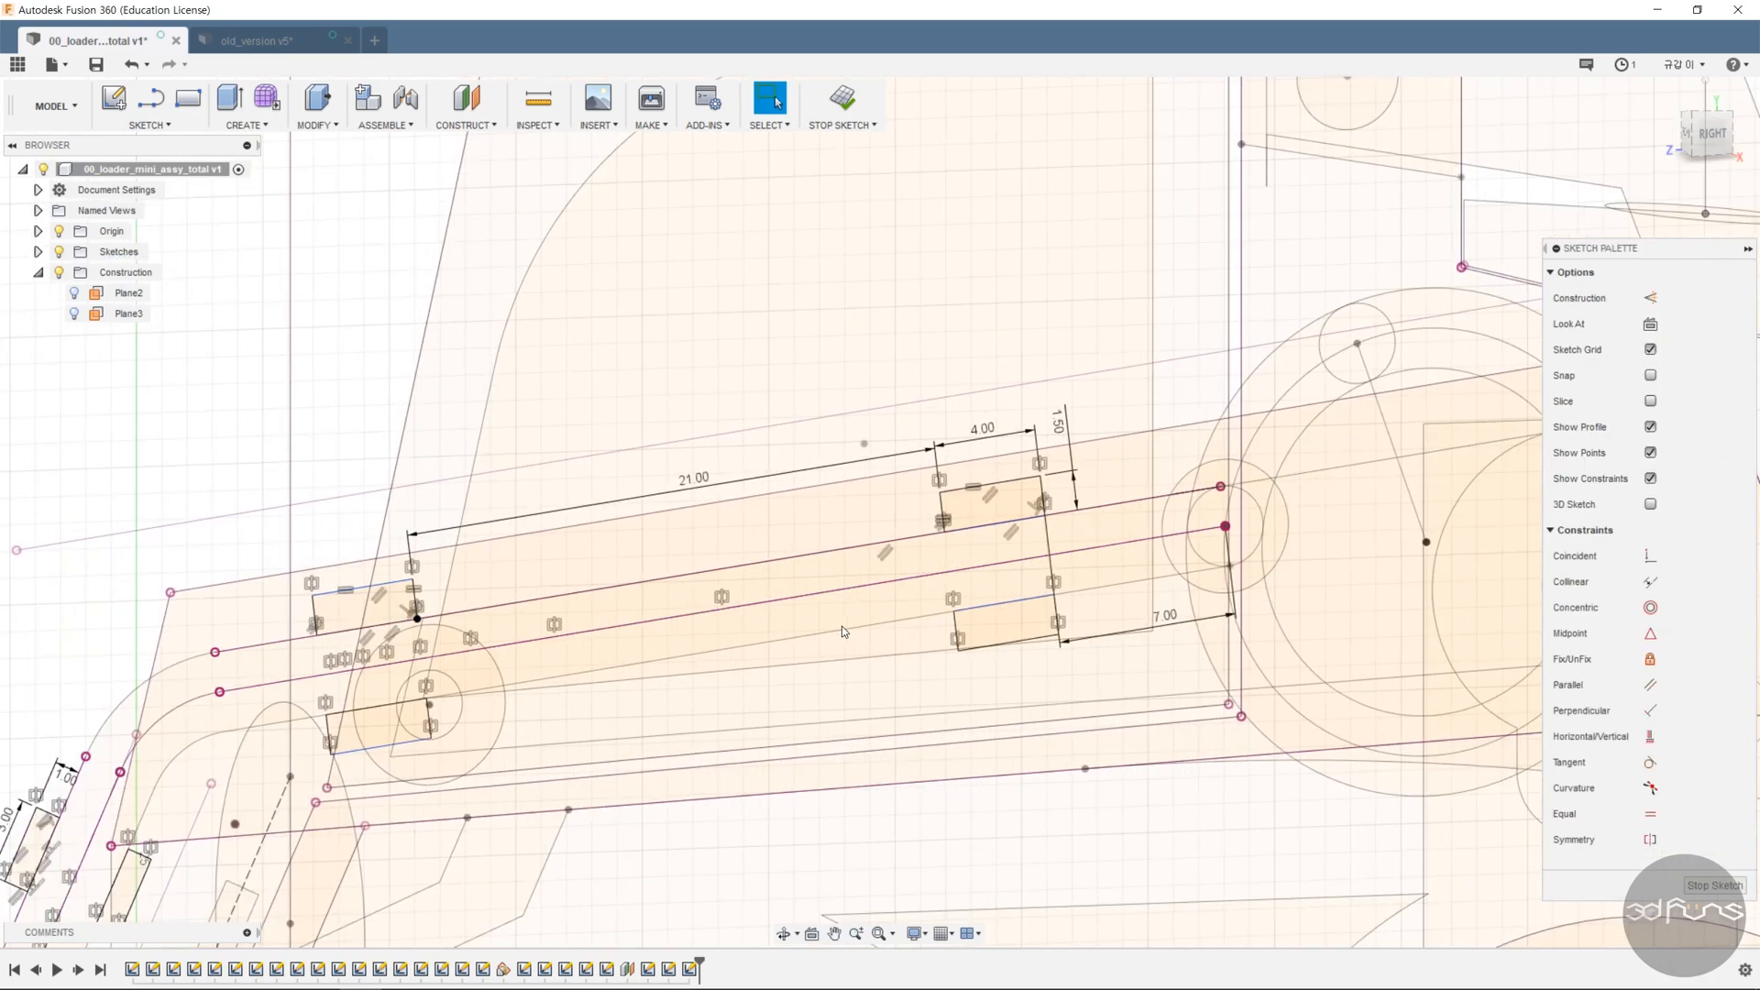
- Finish the arm detail sketch and show the whole loader squarely from the right side
scroll(839, 627, down, 3)
shift+middle_drag(1014, 761, 977, 735)
click(850, 108)
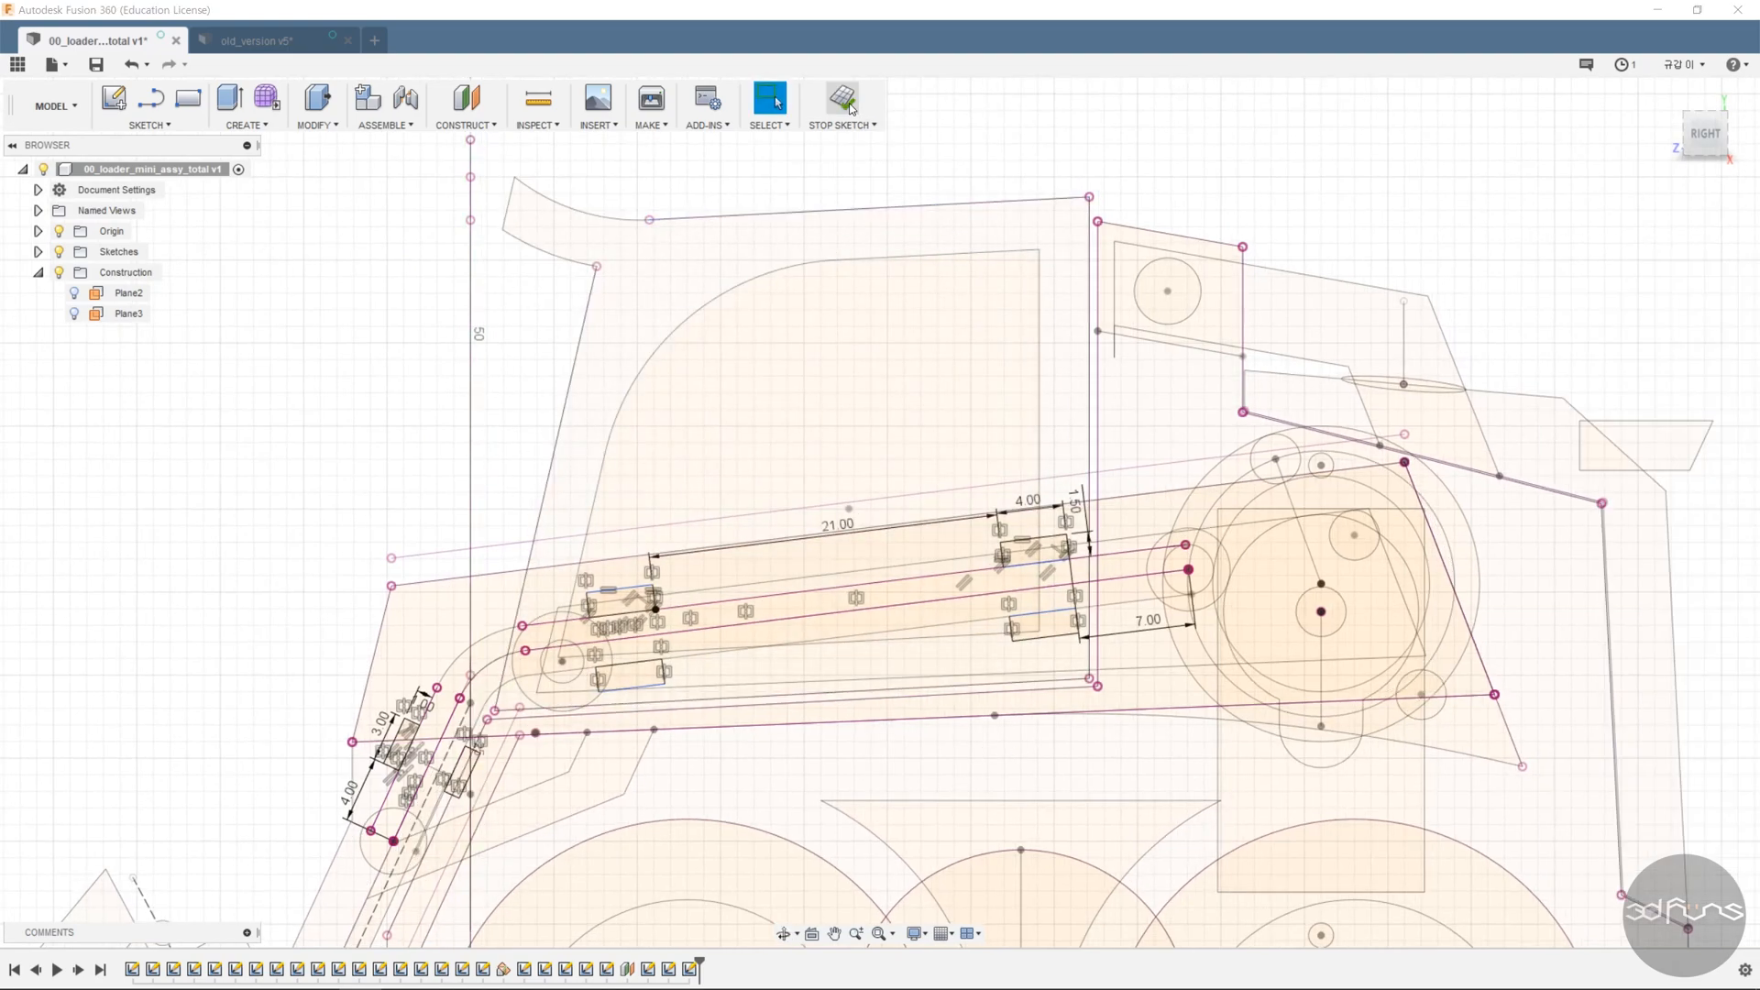
click(1706, 132)
middle_drag(1336, 713, 1284, 626)
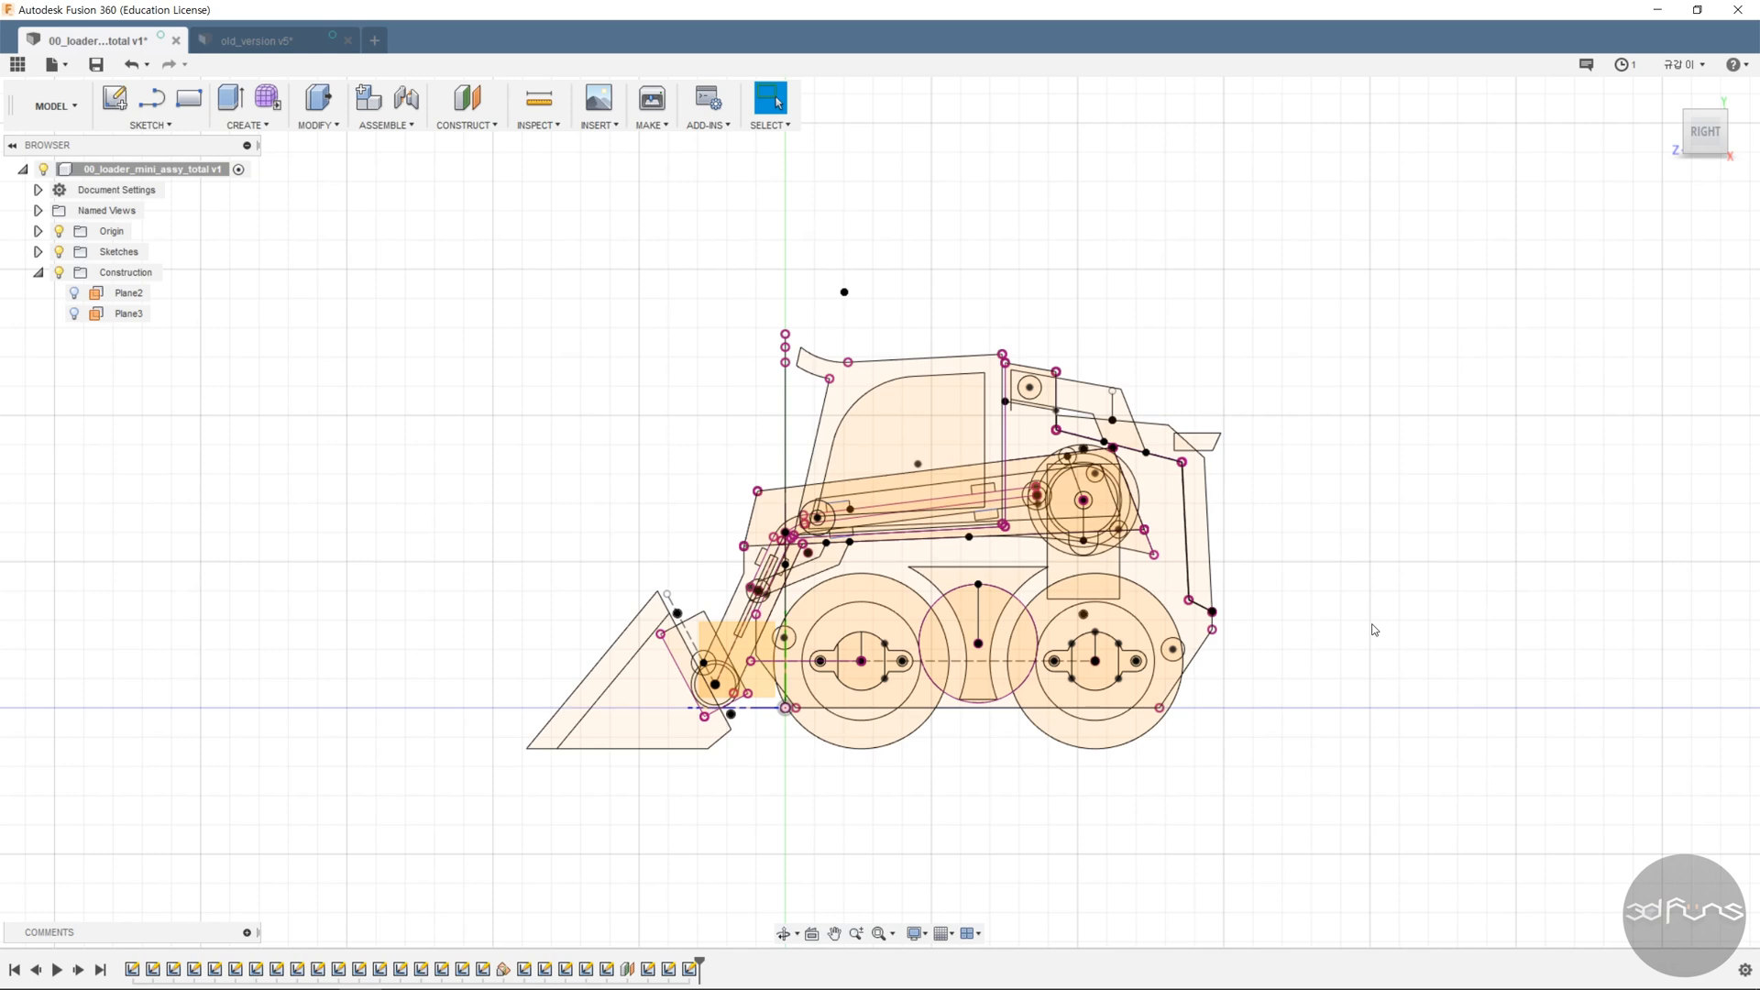
- Start a new sketch on the vertical side origin plane and draw two small circles above the middle wheel, between the large wheels
click(114, 97)
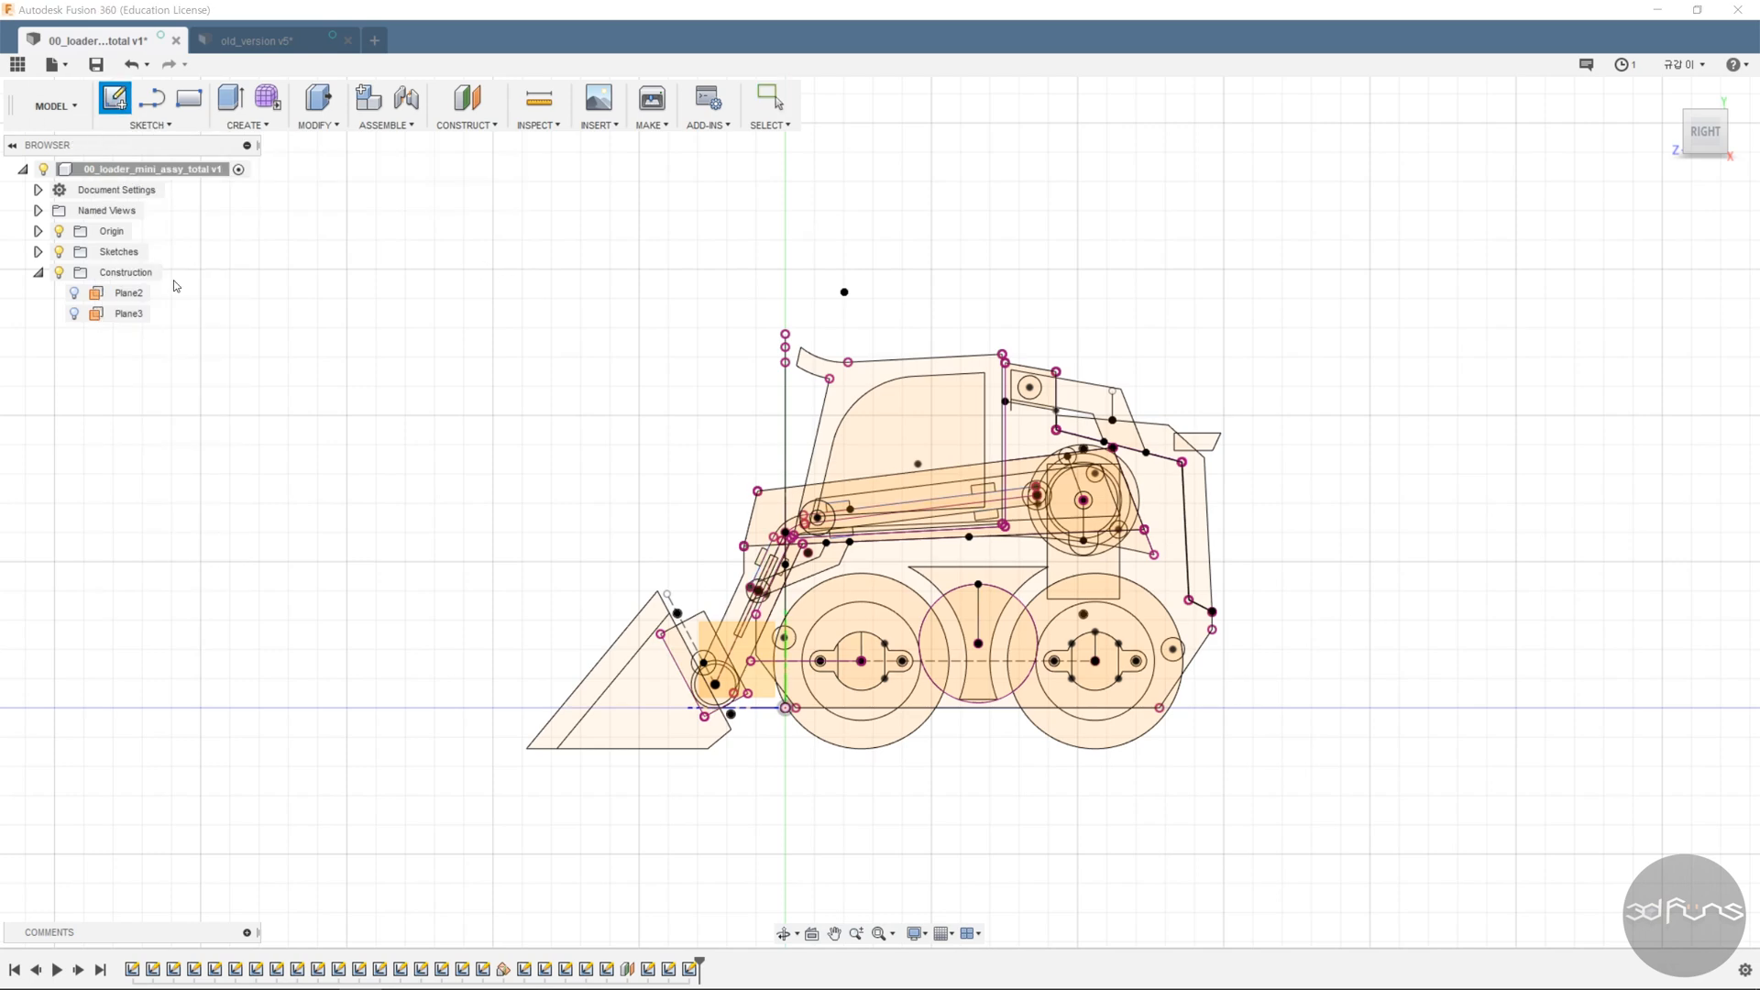
click(809, 721)
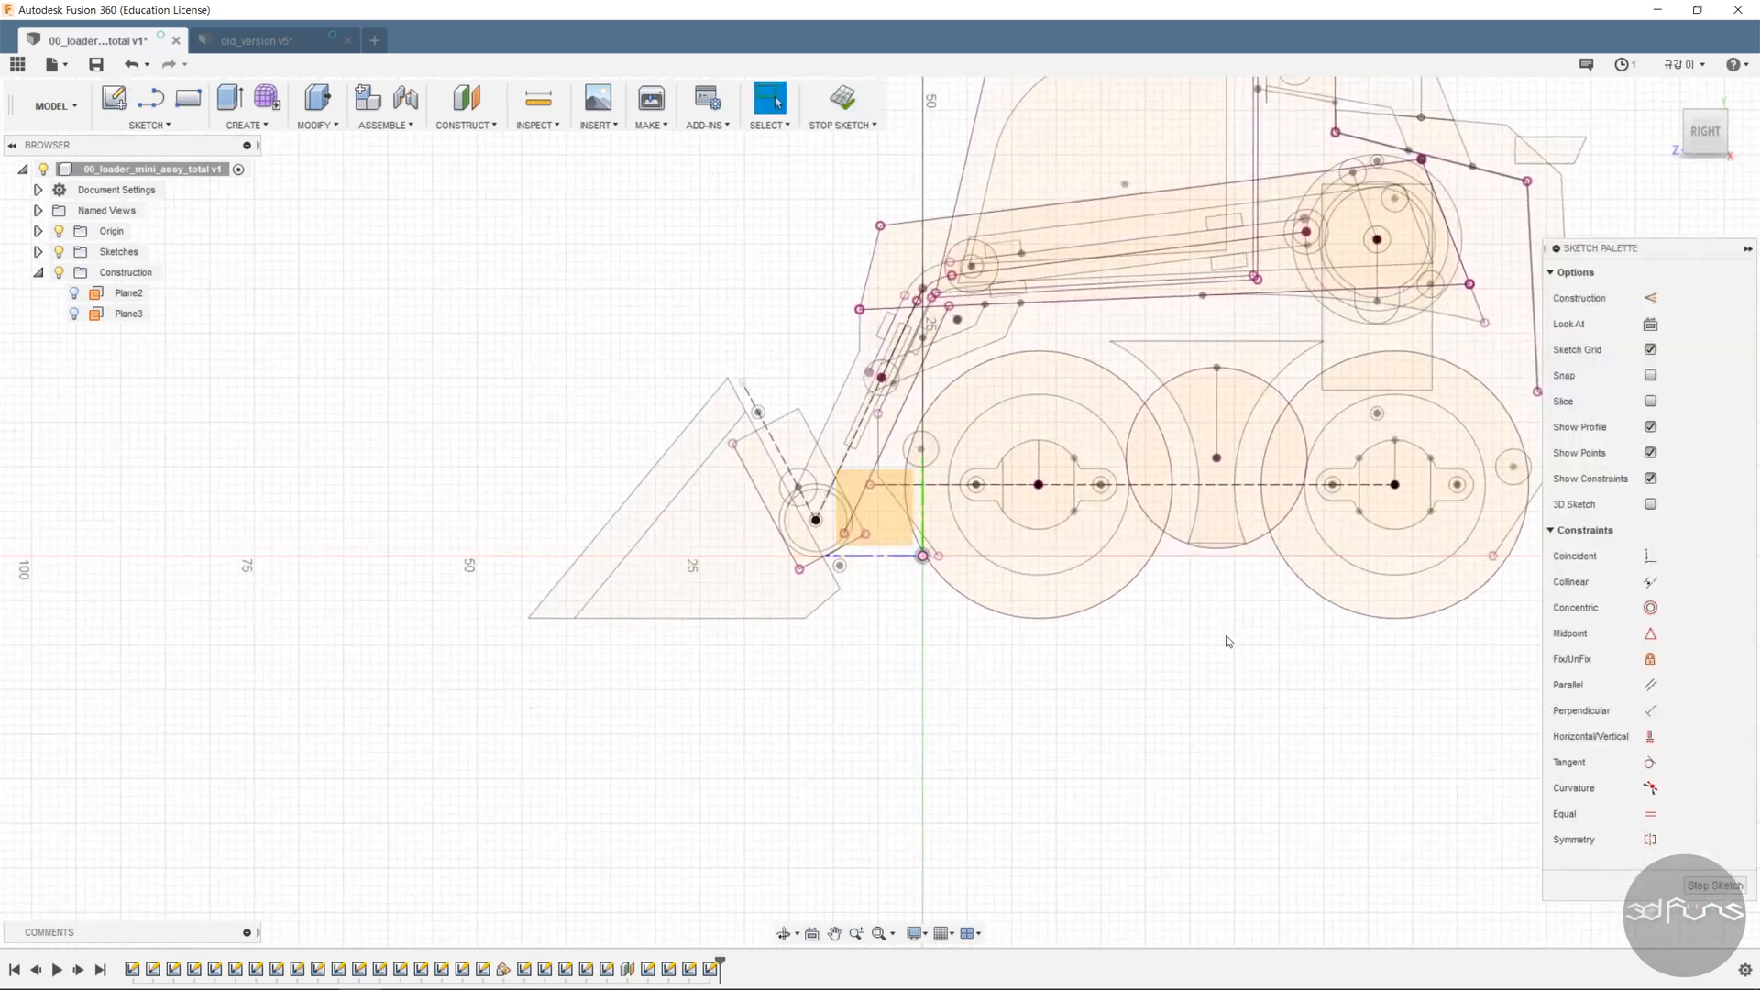
scroll(860, 540, up, 4)
key(c)
click(861, 503)
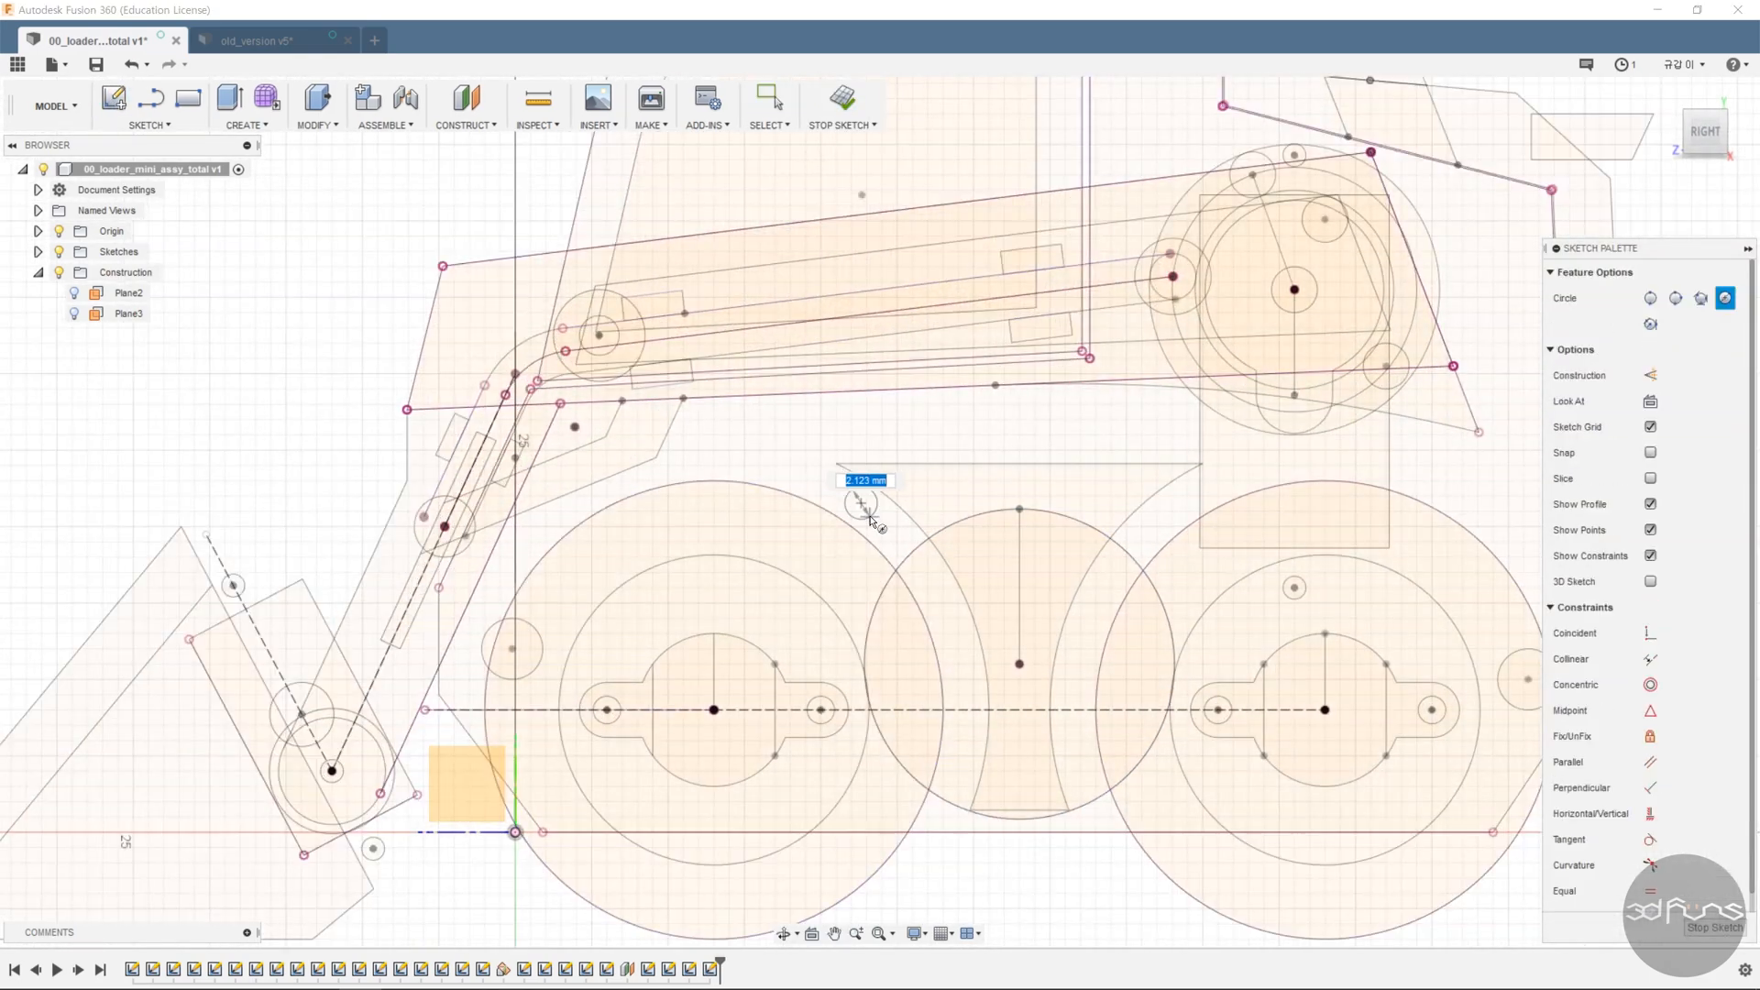
scroll(1108, 507, up, 3)
click(1113, 509)
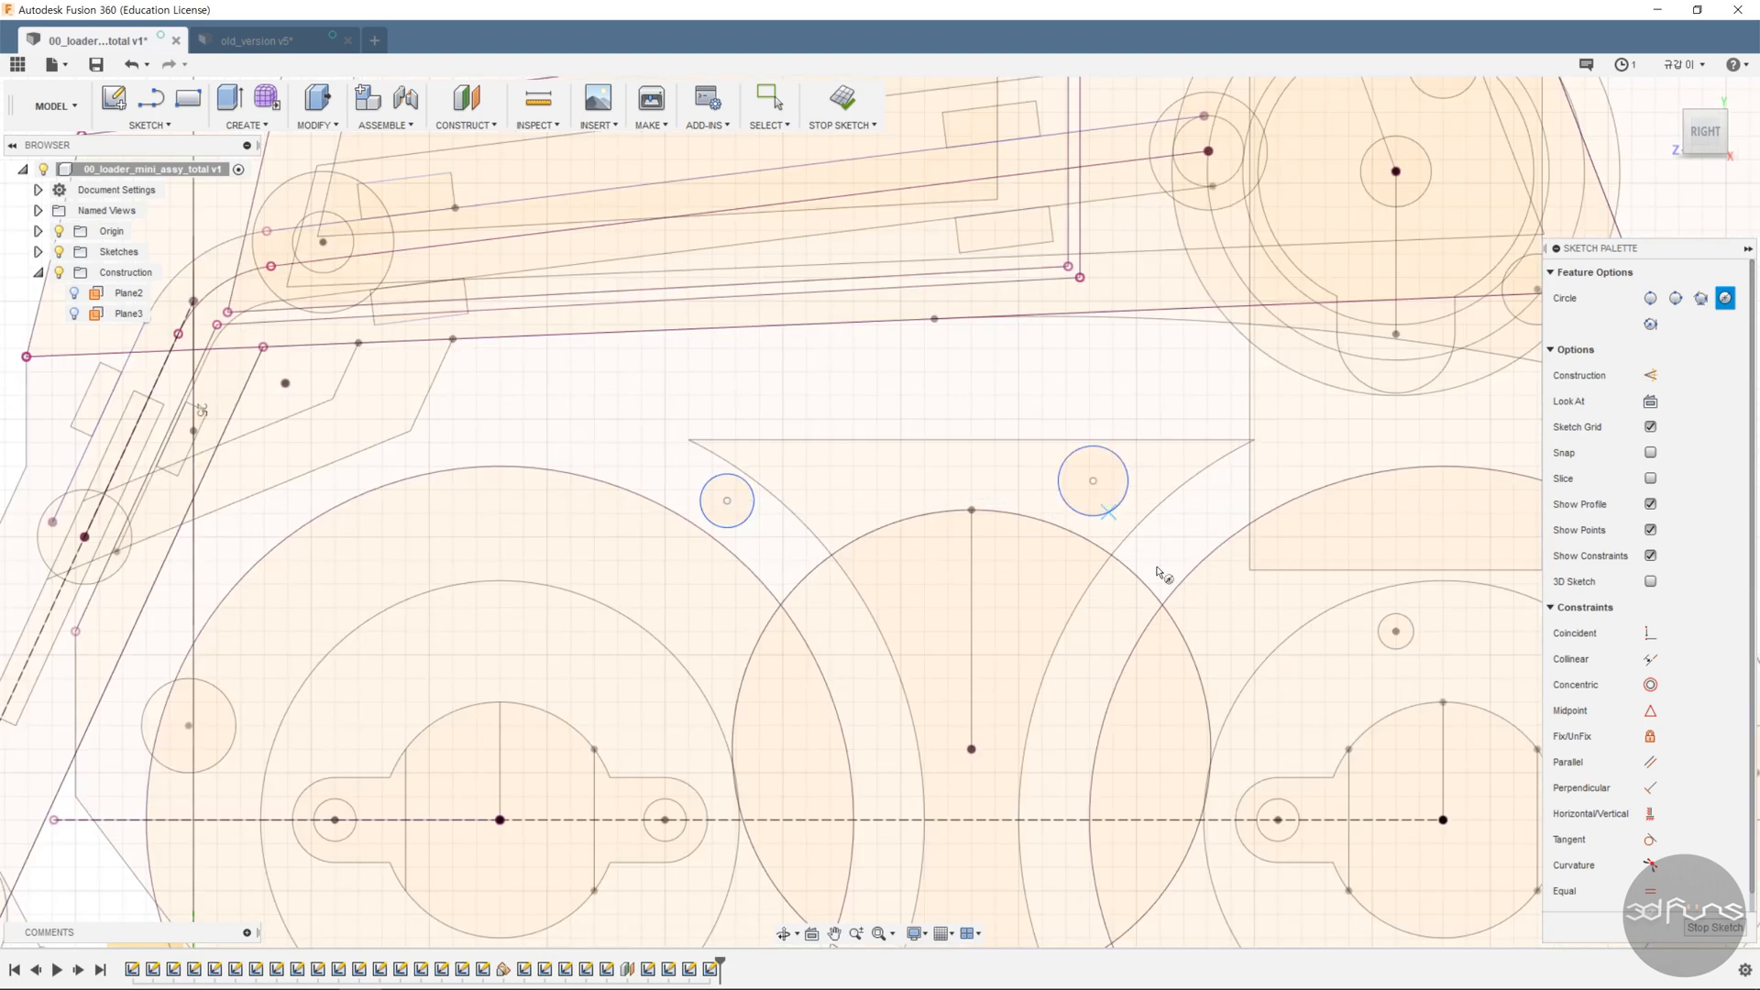
- Make the two small circles equal in size and set their diameter to 2.5 mm
click(1651, 891)
click(706, 520)
click(1070, 509)
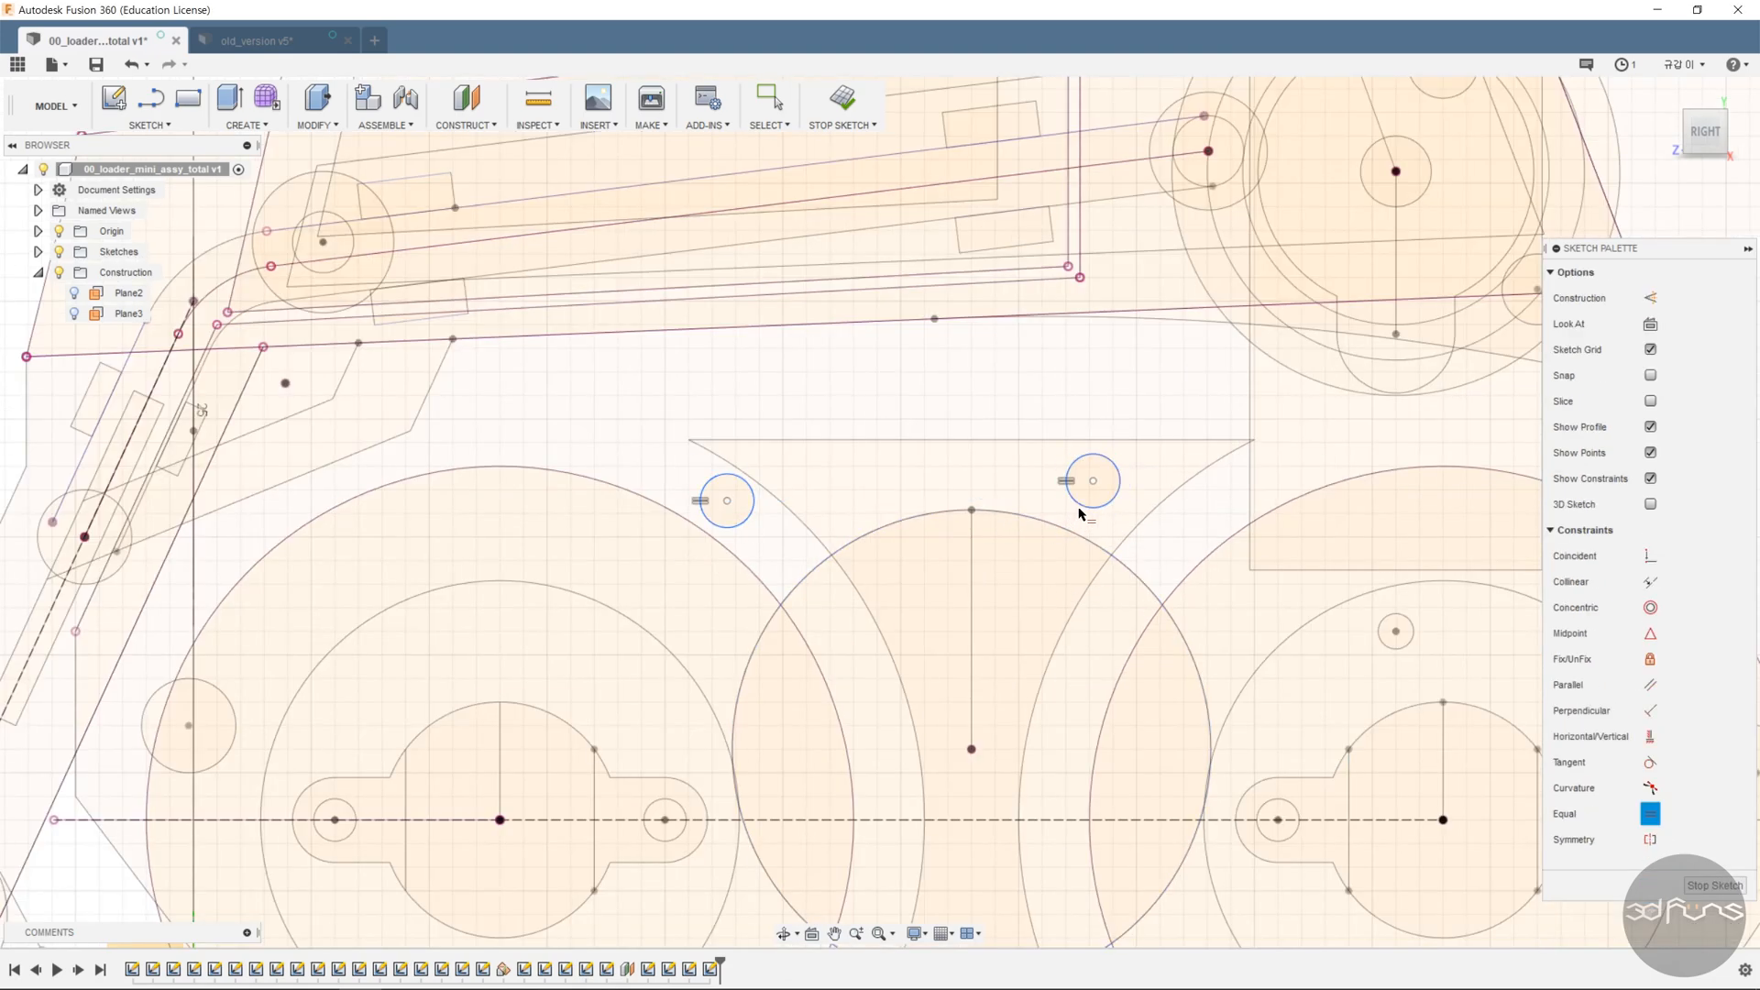
click(1118, 469)
click(1119, 407)
text(2.5)
key(Return)
- Set the horizontal distance from the origin to the centre of the rear small circle to 37 mm
click(1093, 481)
scroll(1229, 547, down, 3)
click(645, 807)
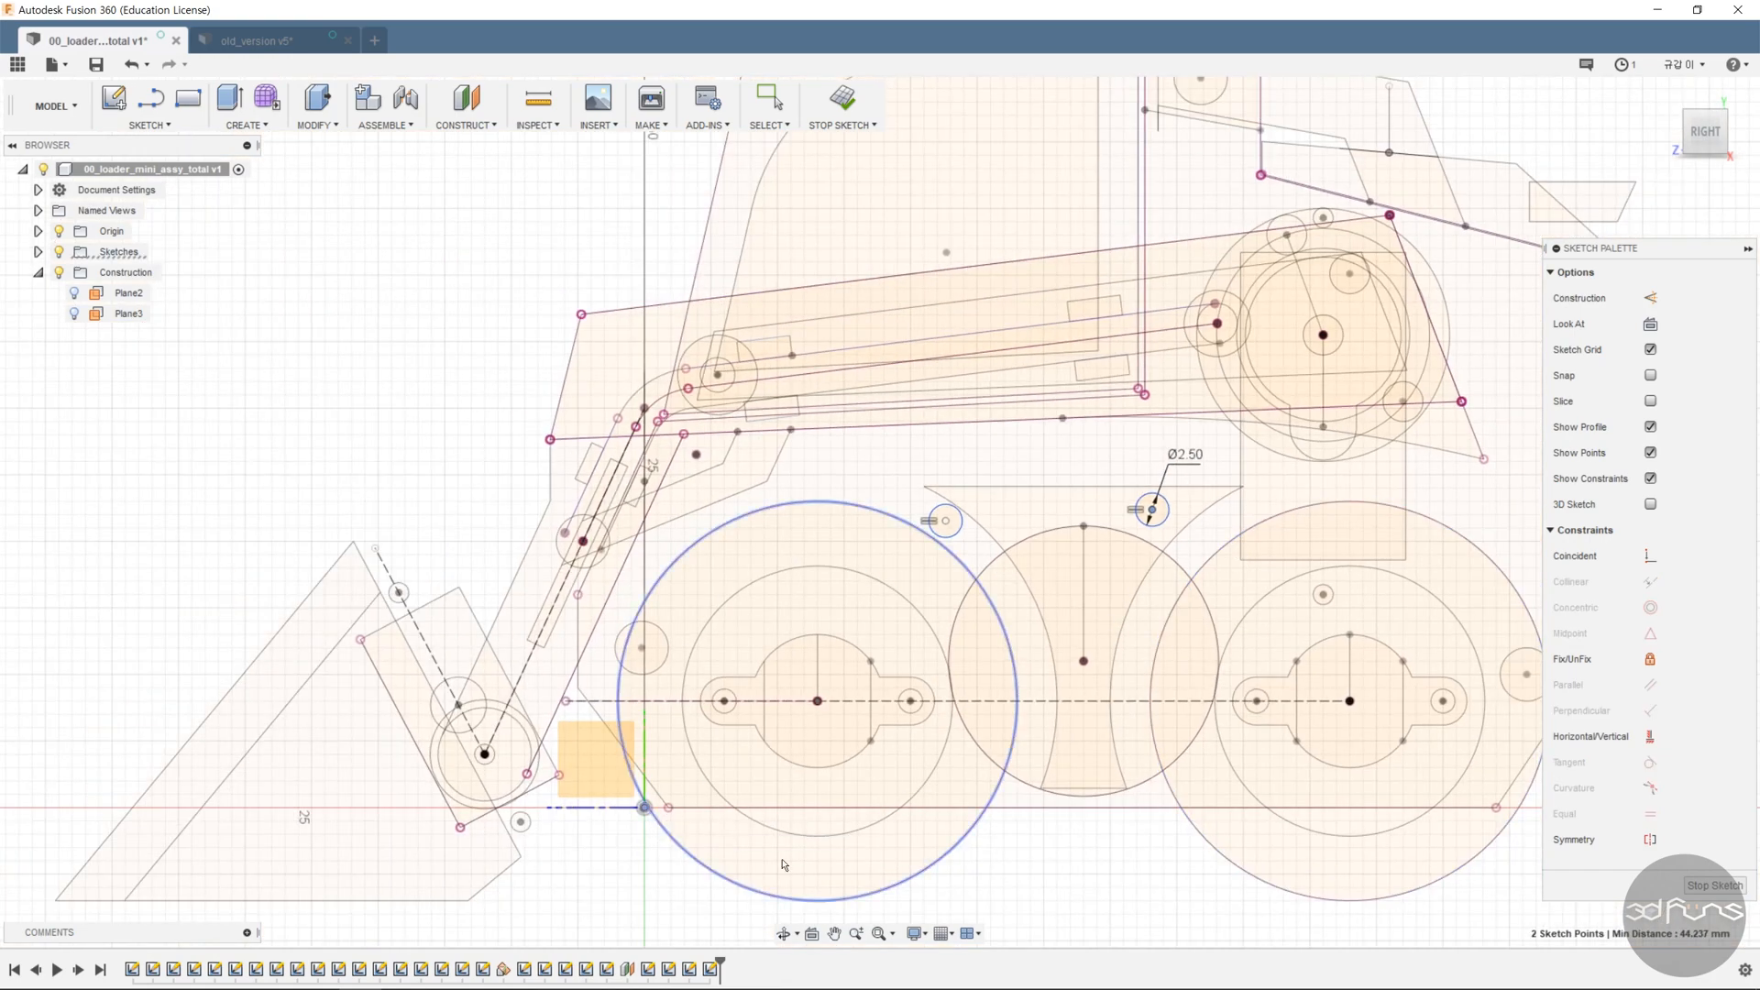
middle_drag(959, 902, 972, 786)
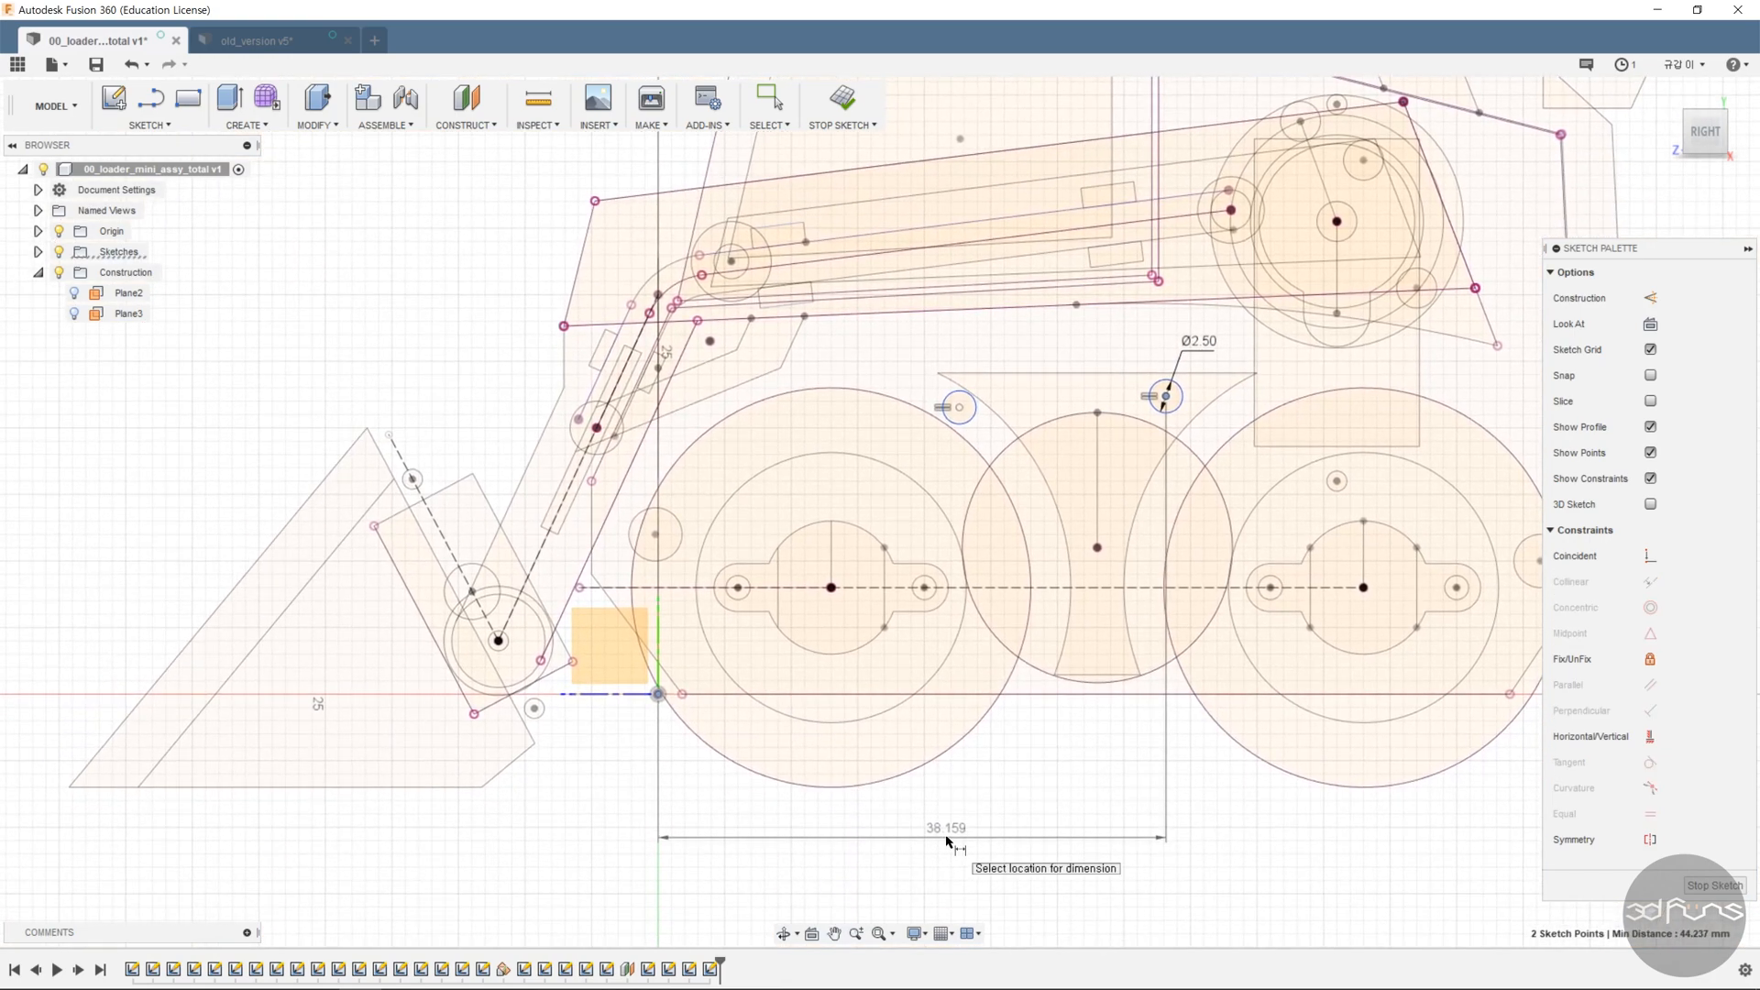
click(948, 842)
text(37)
key(Return)
- Set the horizontal distance from the origin to the centre of the front small circle to 27 mm
click(656, 695)
click(959, 408)
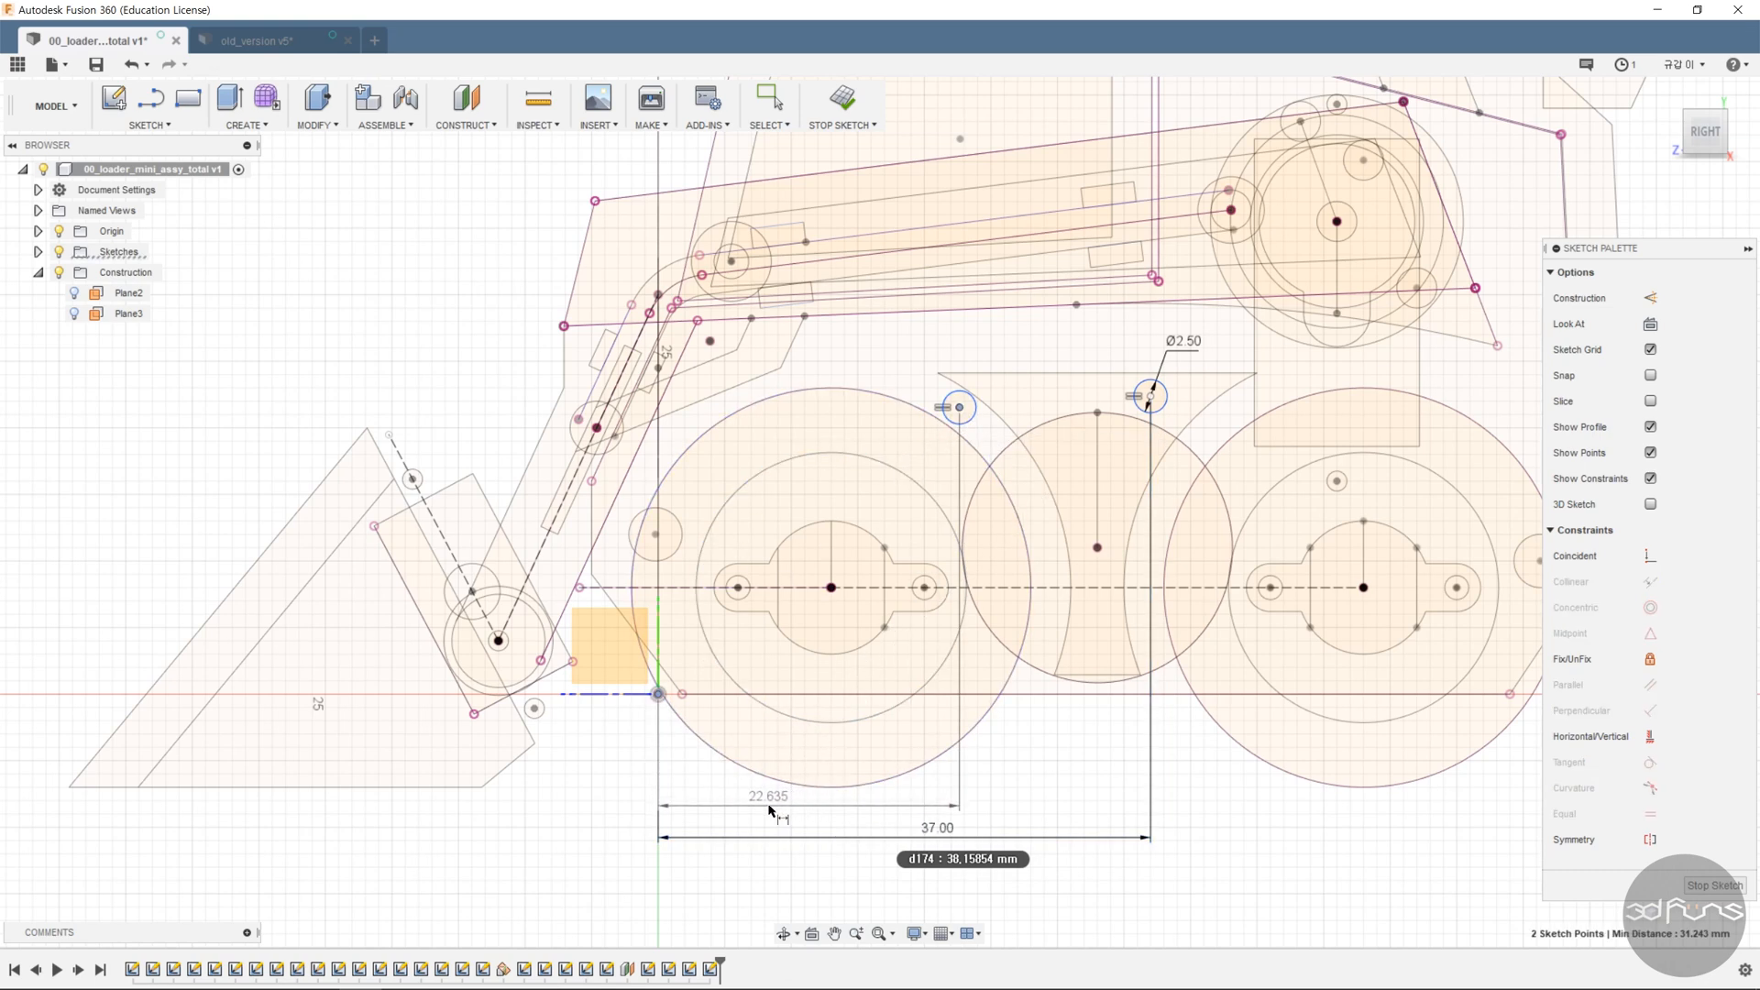
click(893, 822)
text(27)
key(Return)
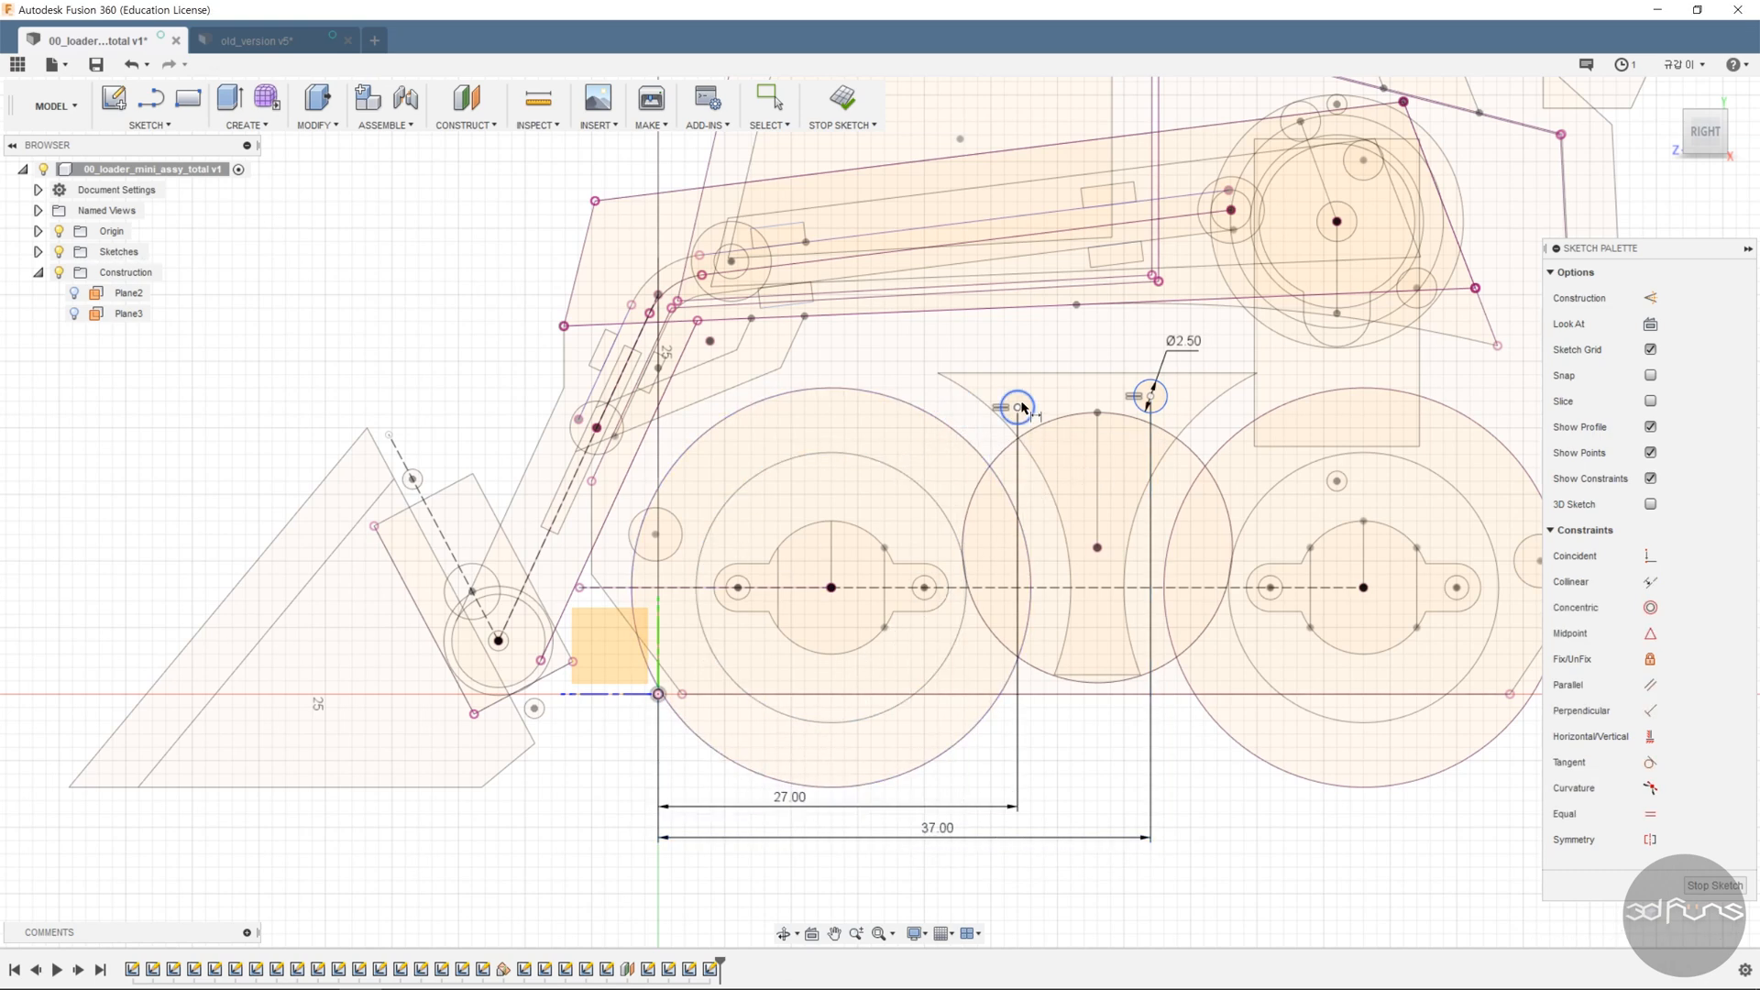
- Dimension the small circles' heights above the origin, 23 mm for the front one and 22 mm for the rear one
key(d)
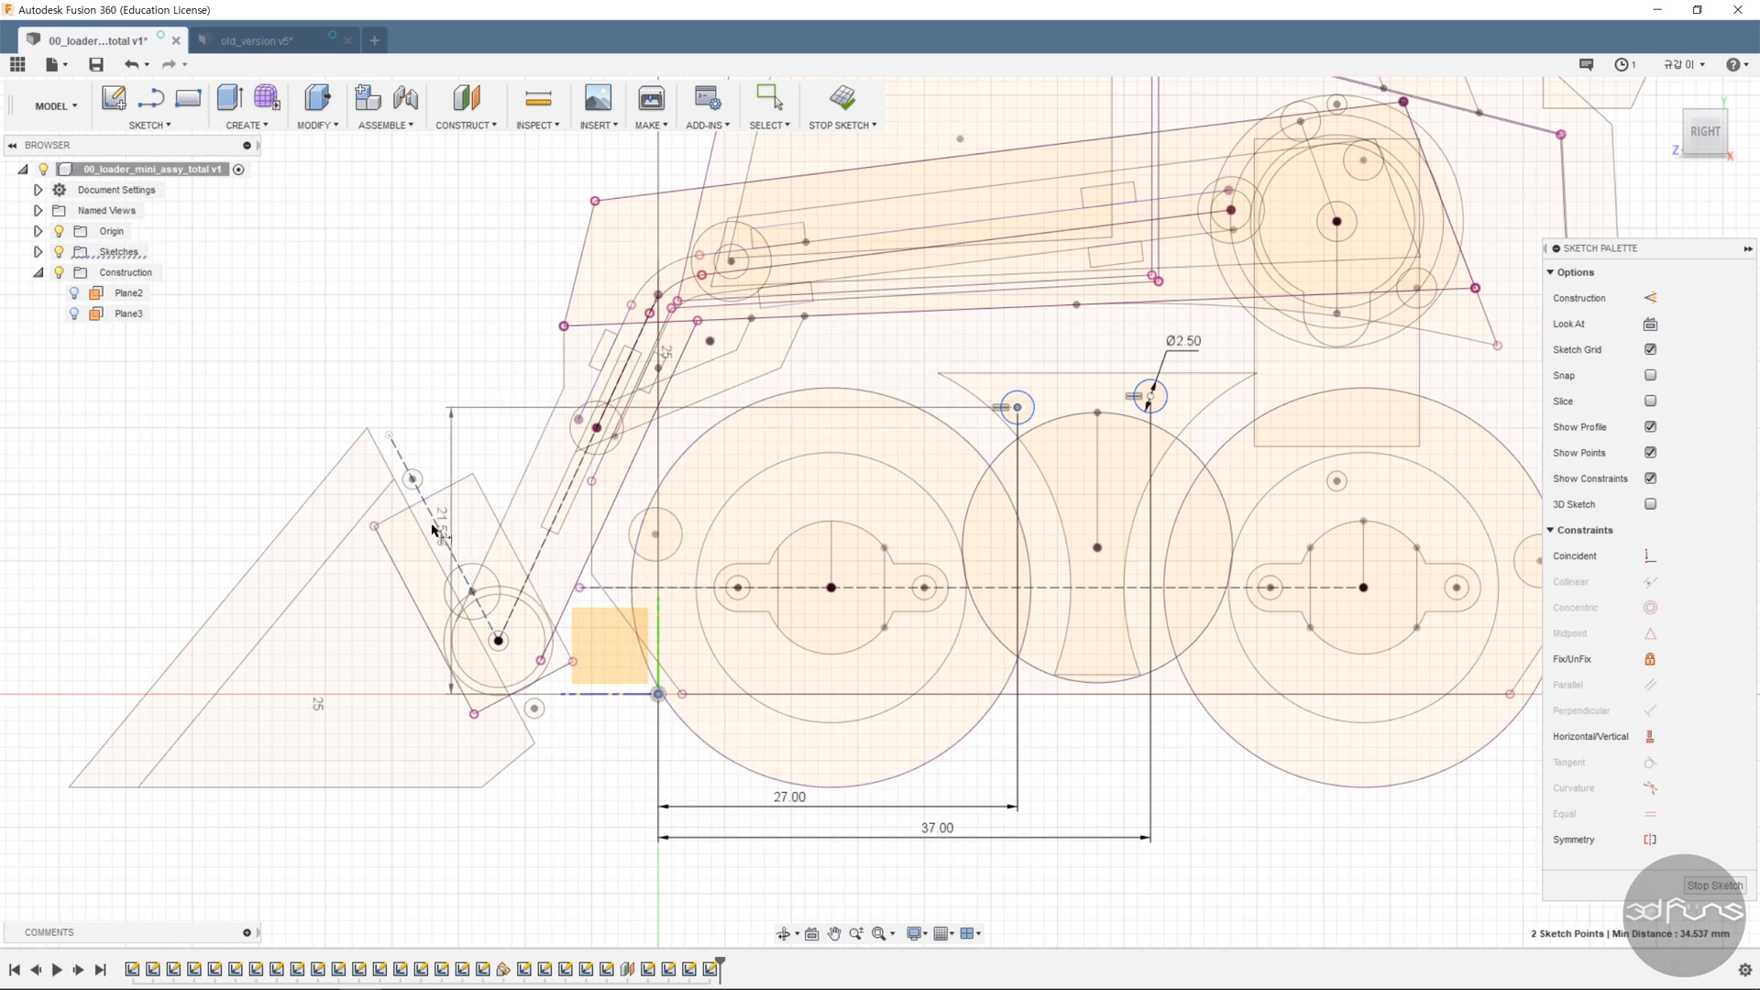
click(367, 573)
text(23)
key(Return)
click(1151, 396)
click(658, 694)
click(1270, 477)
key(Return)
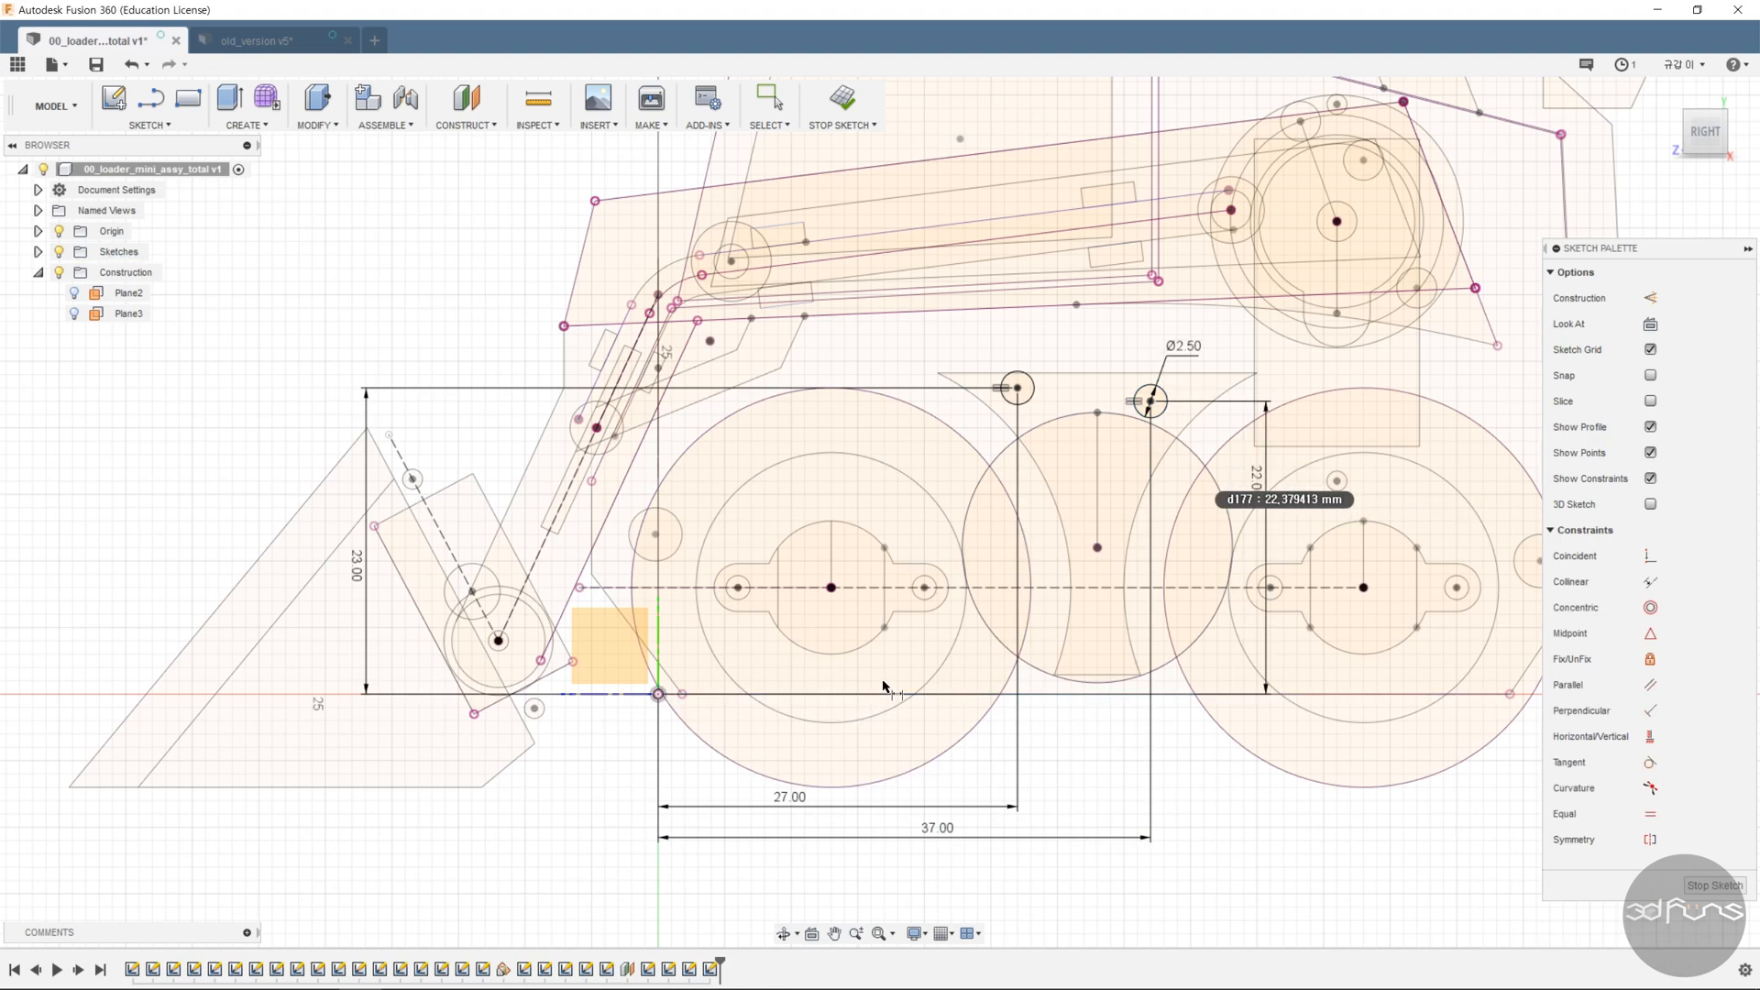
- Finish the sketch of the small circles, switch to an isometric view and save the design
click(843, 99)
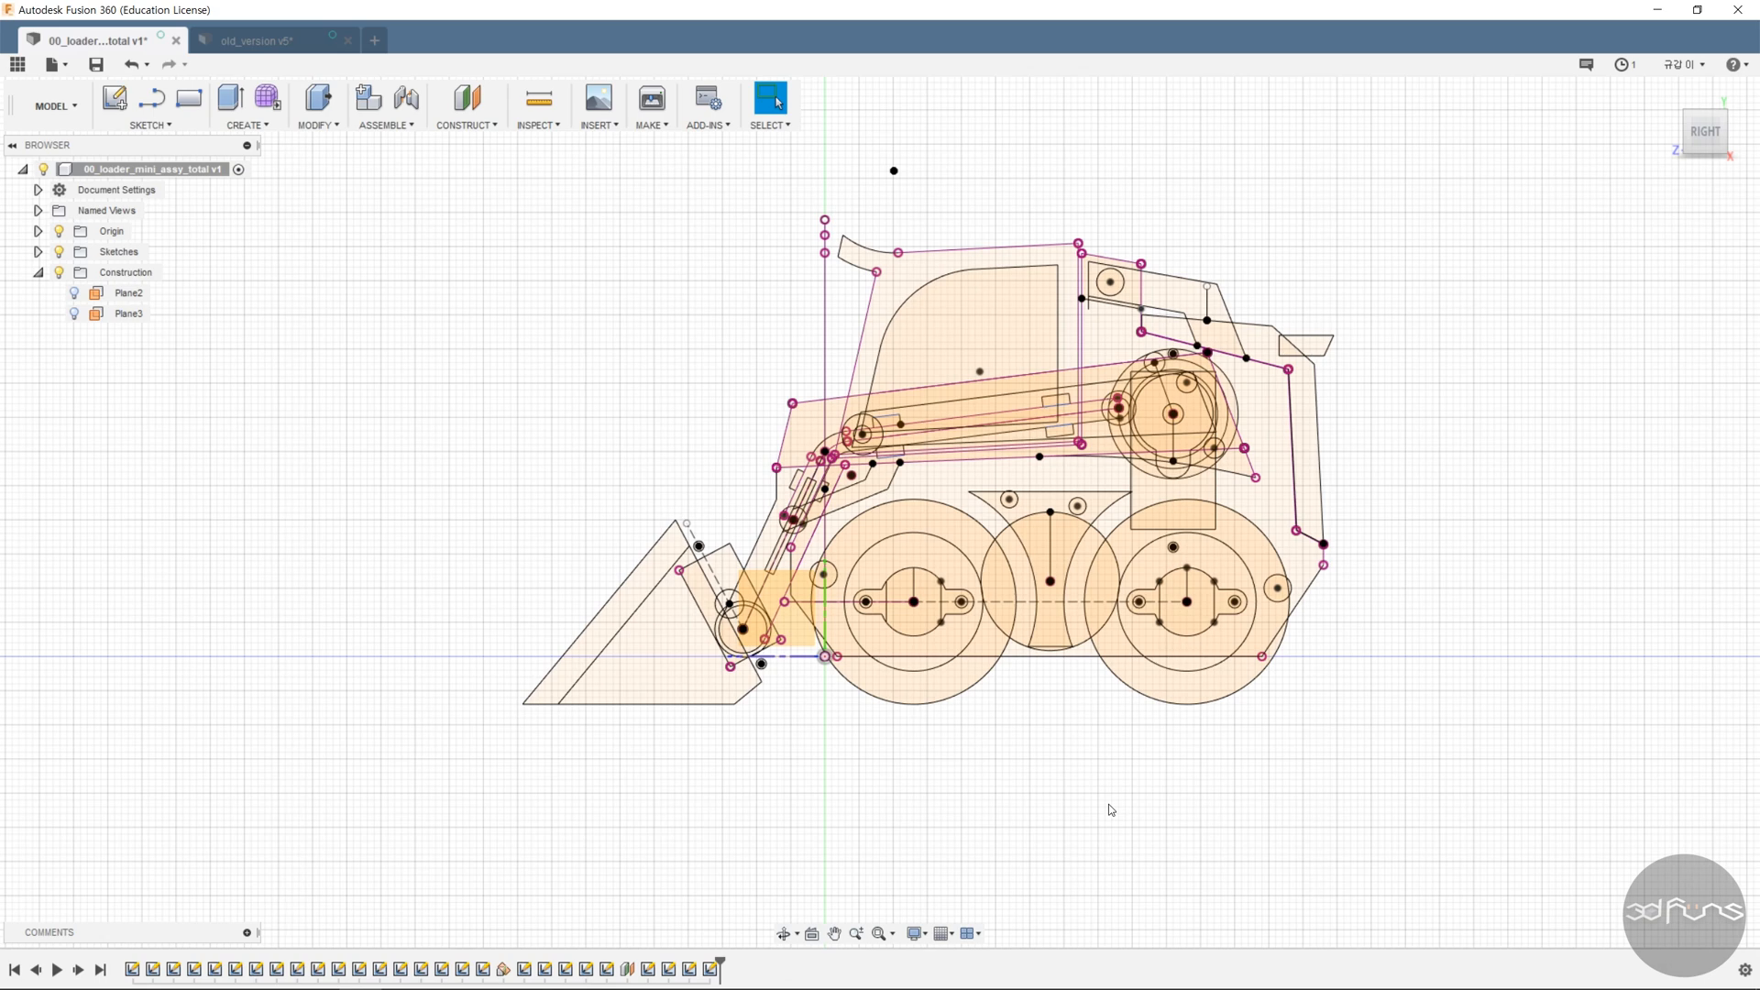
click(1667, 92)
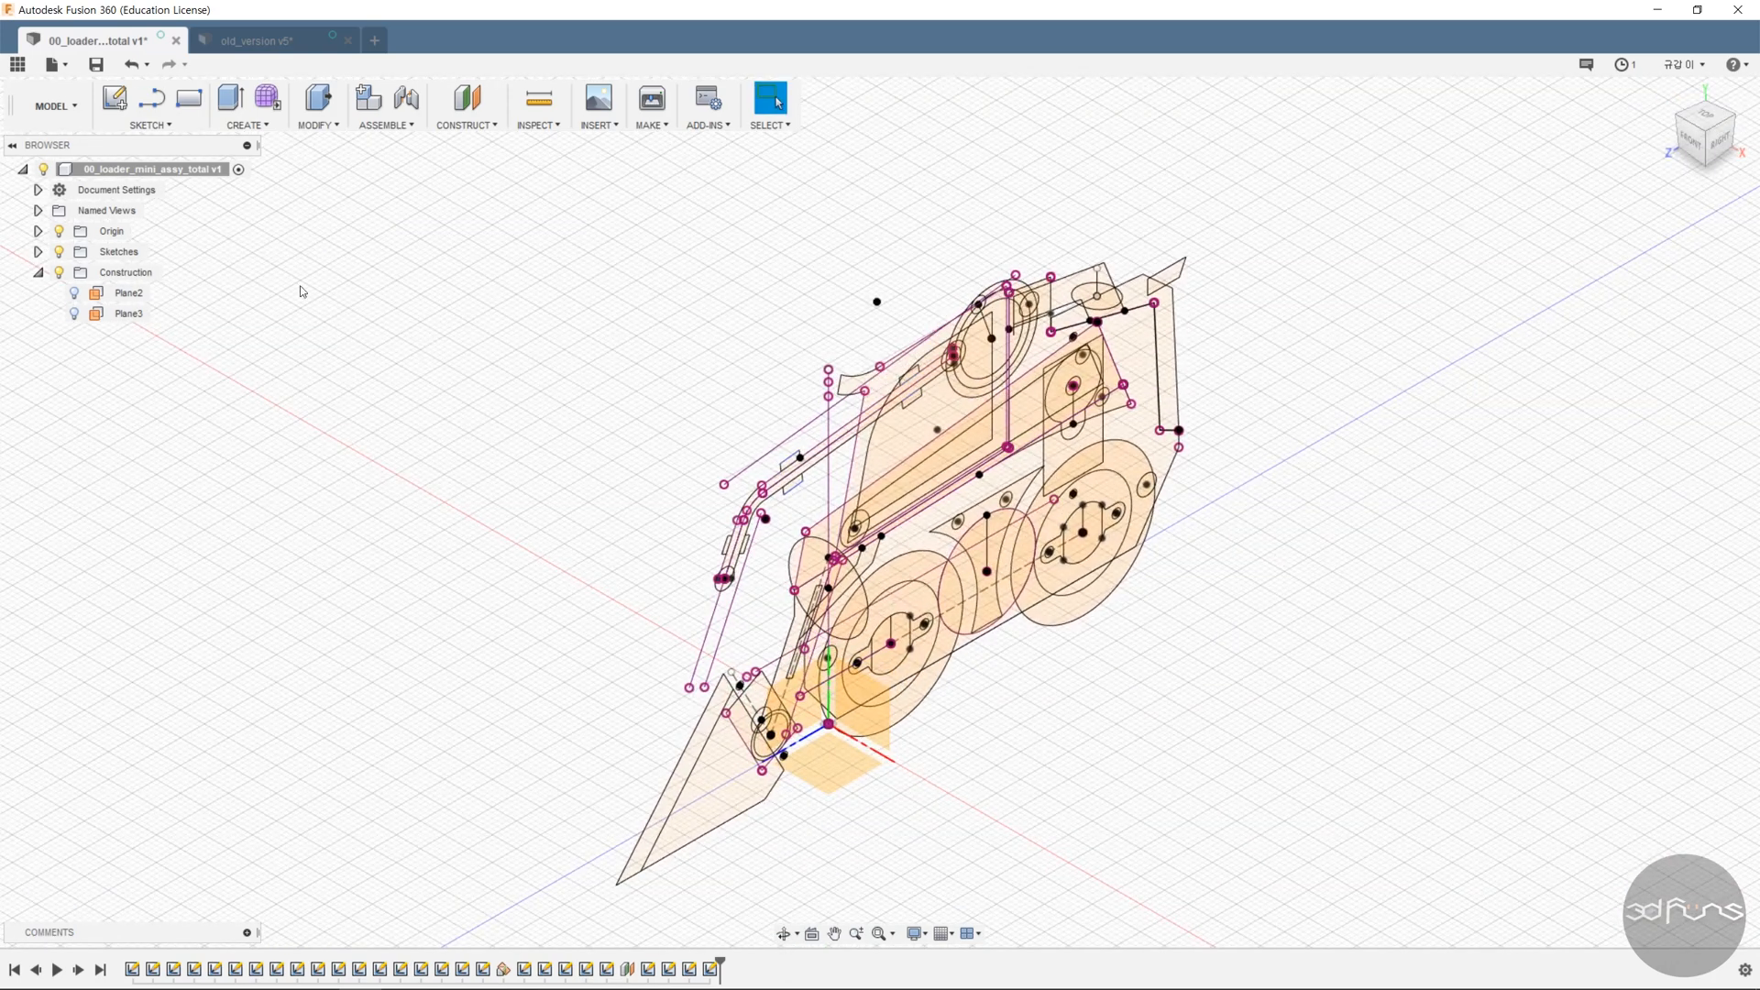
click(96, 65)
click(898, 514)
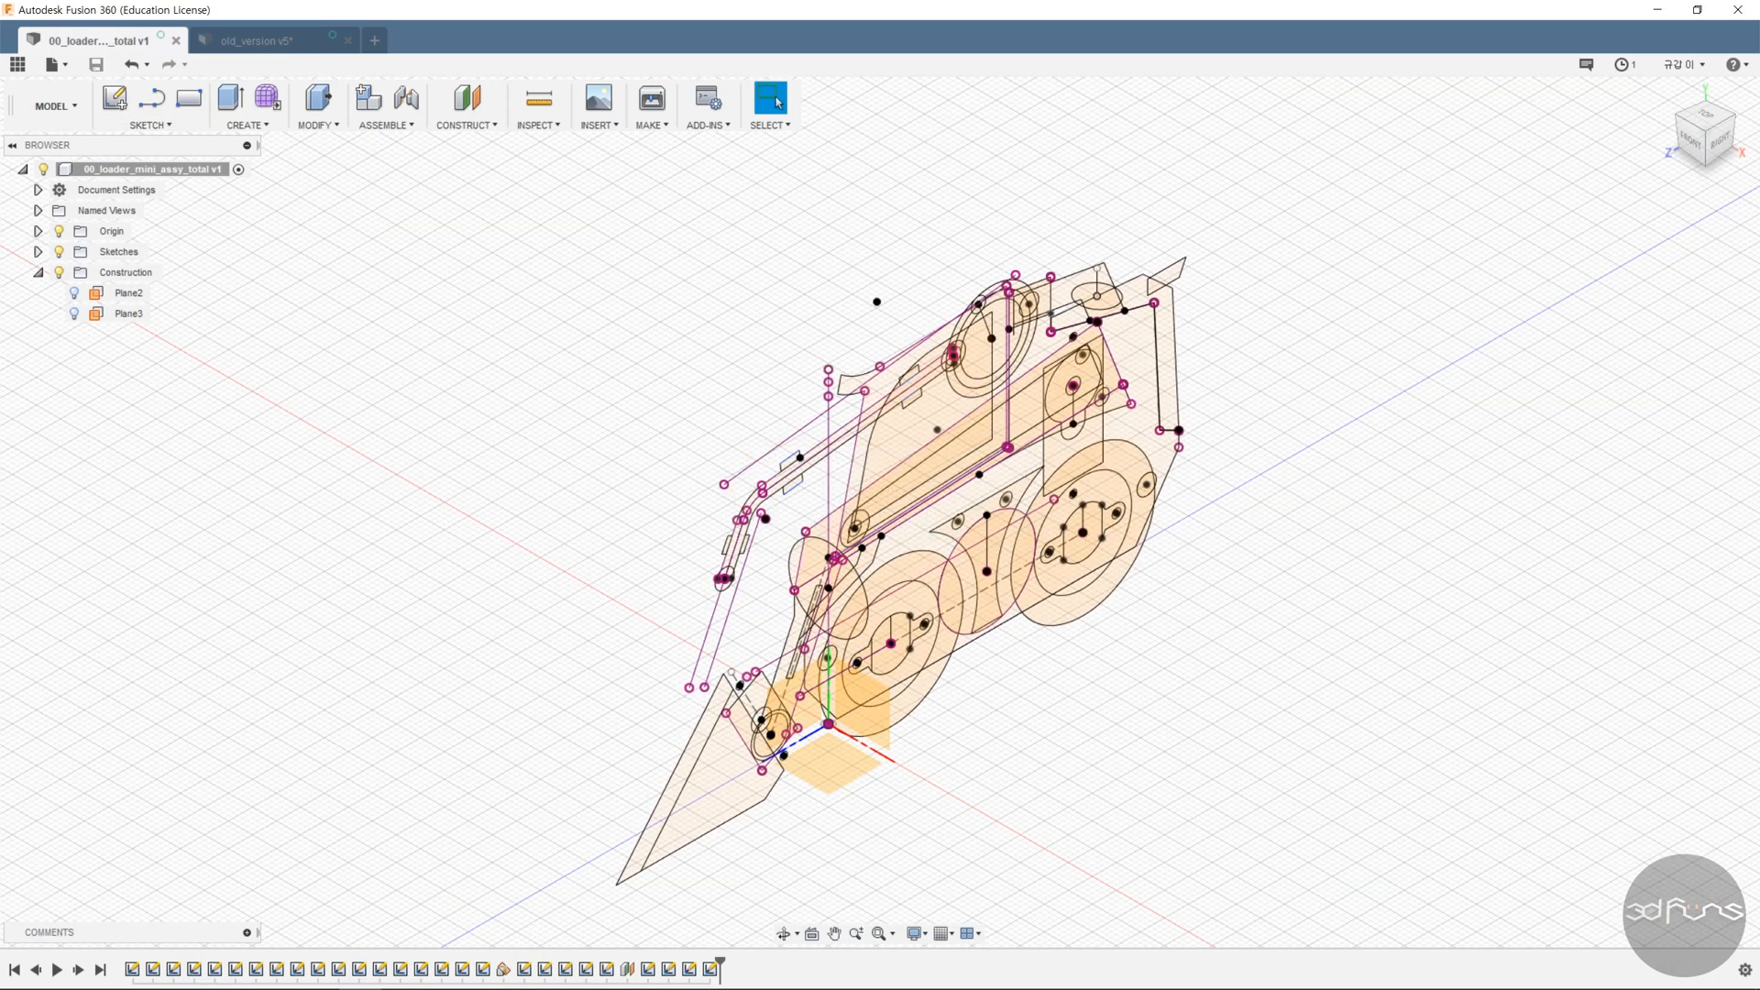